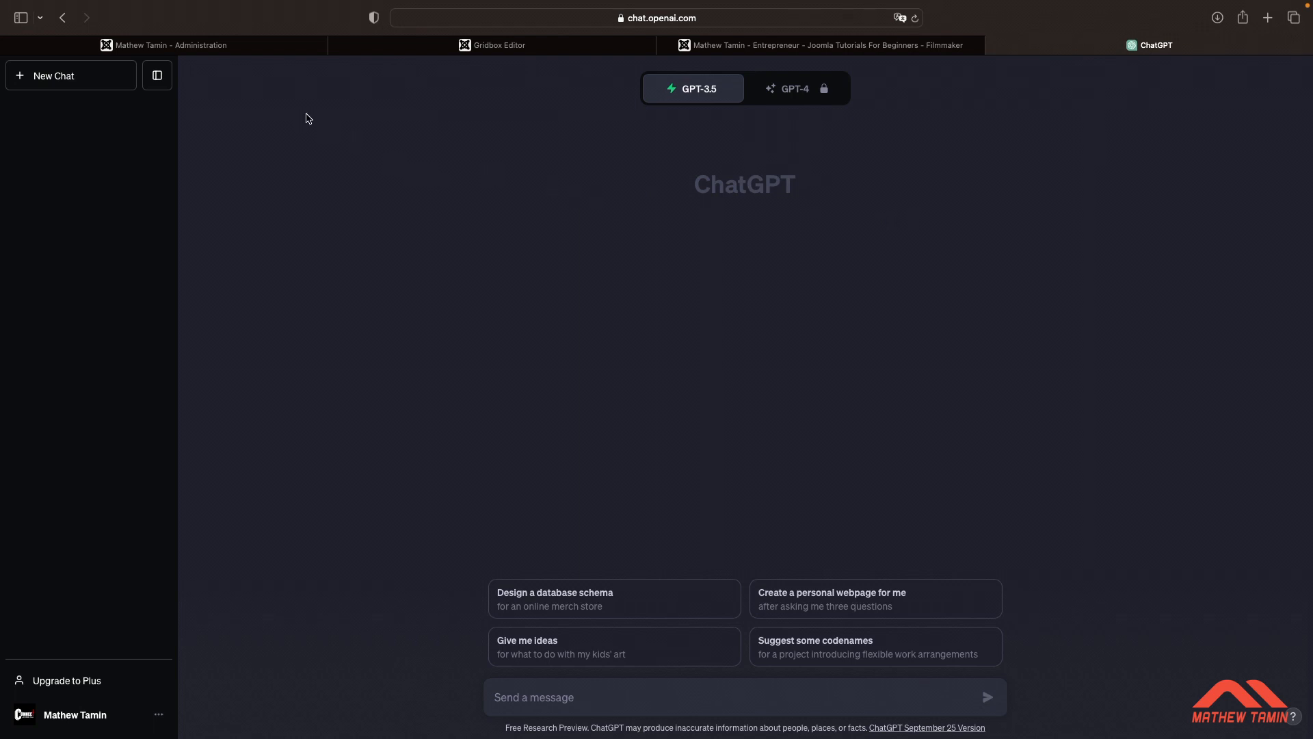
Ask ChatGPT which content sections to use for a web landing page for a smartwatch designed for sportspeople
{"action": "left_click", "coordinate": [406, 50]}
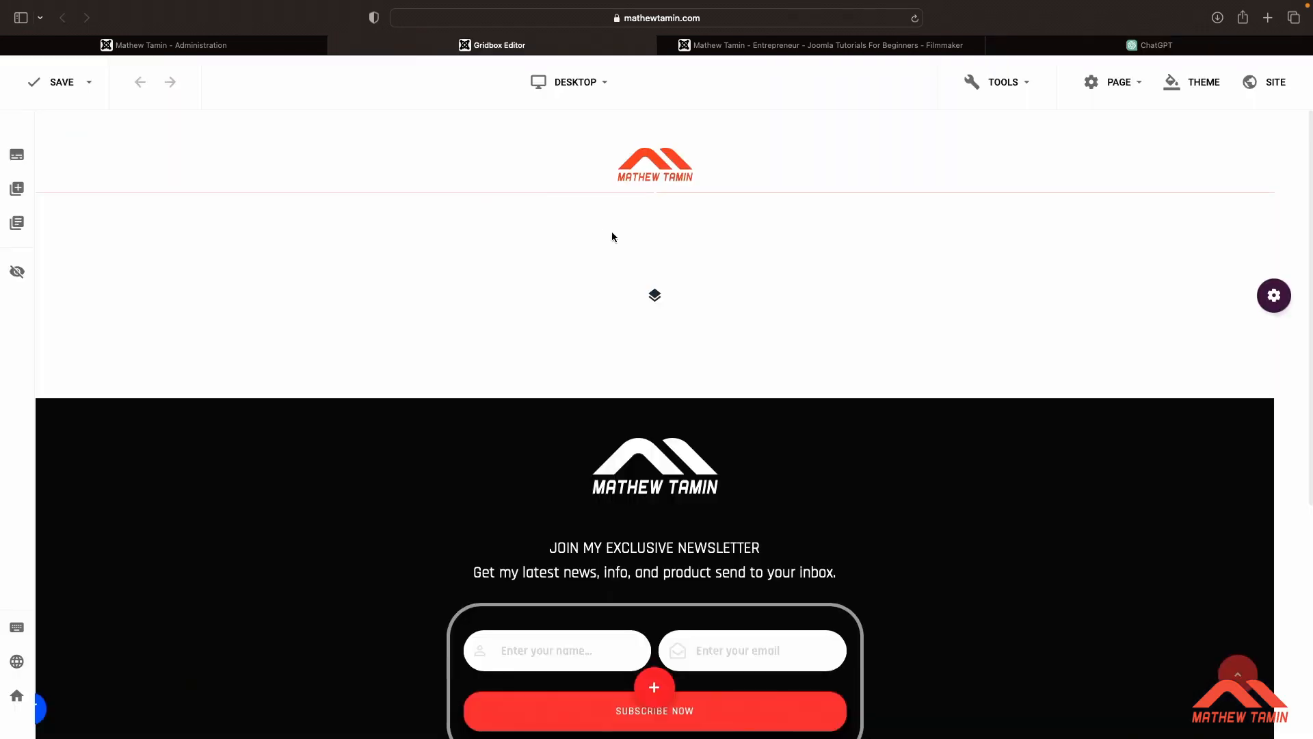
{"action": "left_click", "coordinate": [1071, 46]}
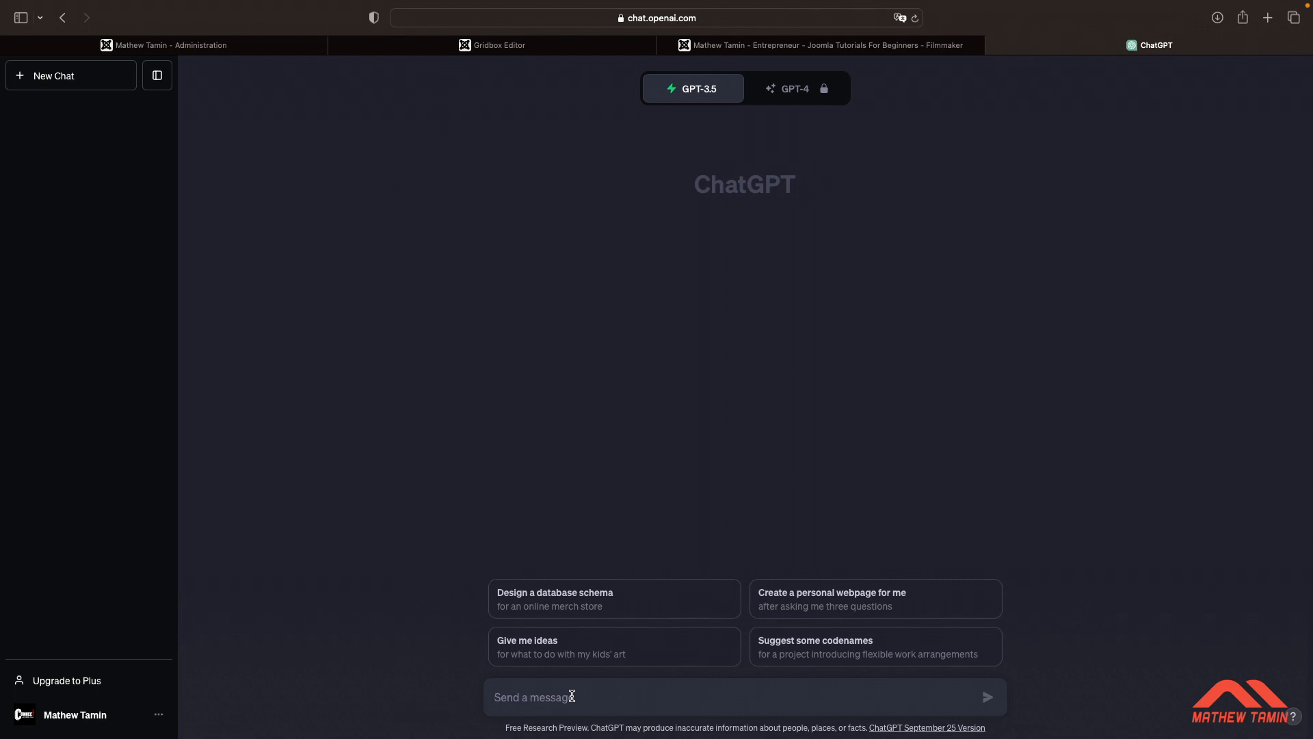
{"action": "type", "text": "Explain what content sections I should use for a web landing page for a smartwatch designed for sportspeople"}
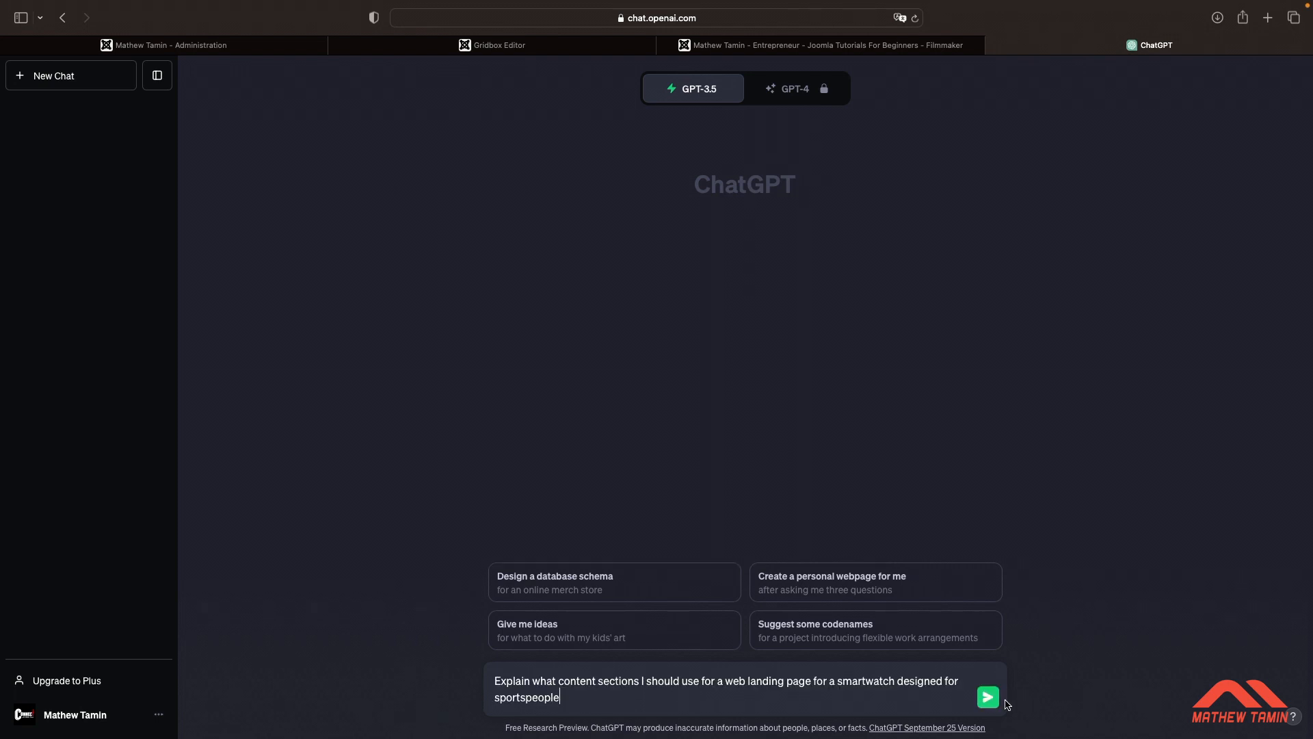
{"action": "left_click", "coordinate": [989, 697]}
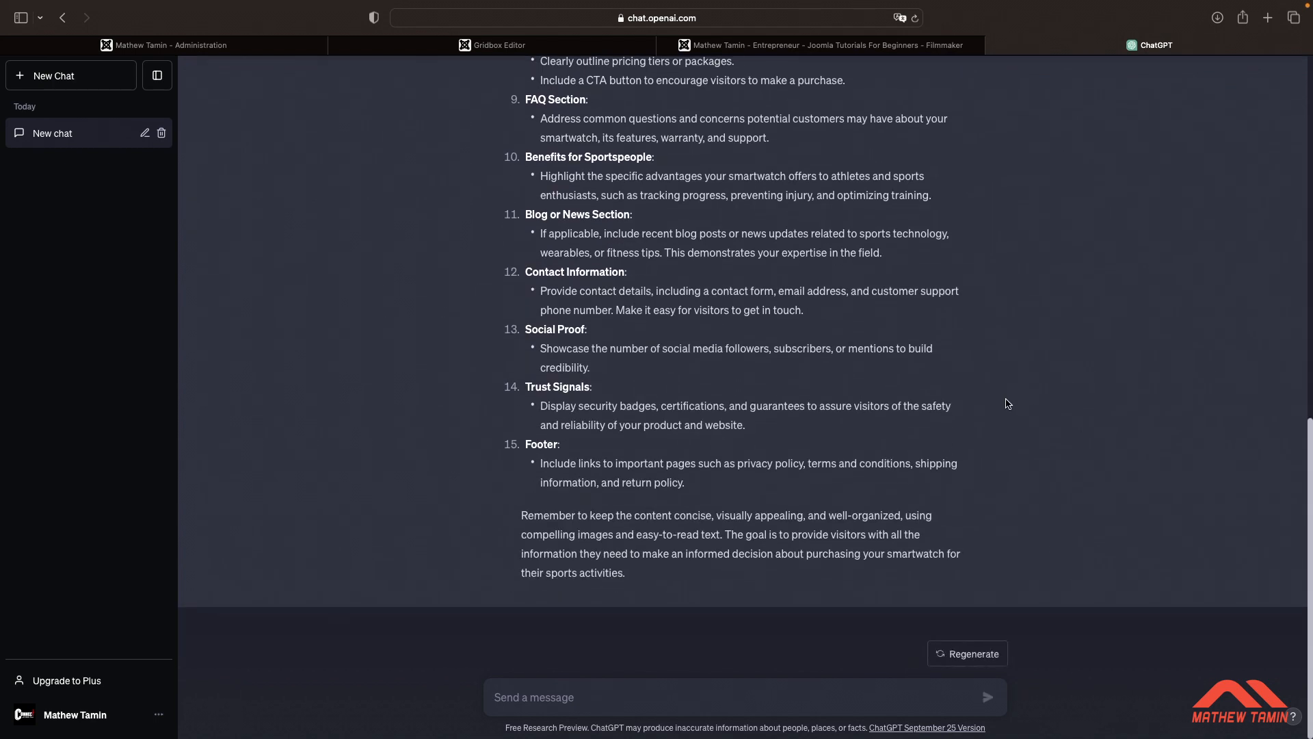
Read through the suggested landing page content sections in the response
{"action": "scroll", "coordinate": [1001, 405], "scroll_direction": "up", "scroll_amount": 10}
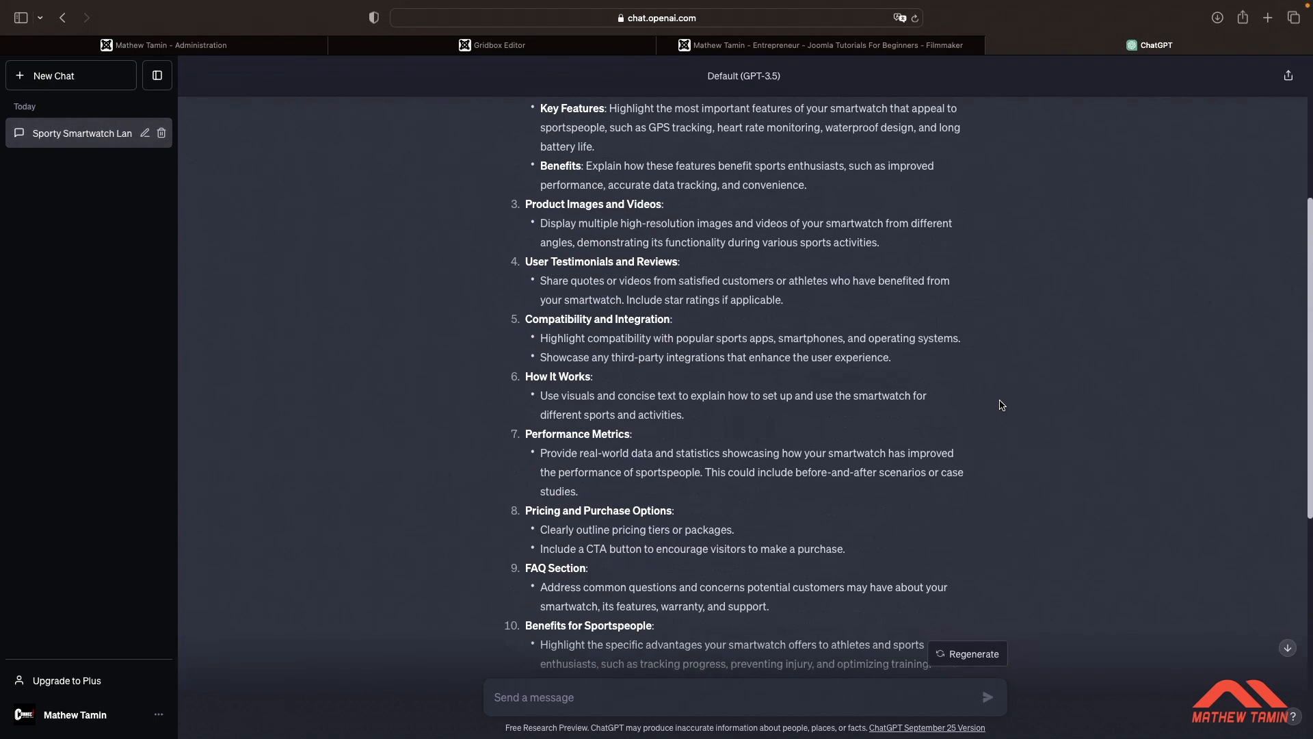
{"action": "scroll", "coordinate": [1001, 405], "scroll_direction": "up", "scroll_amount": 1}
{"action": "scroll", "coordinate": [1001, 405], "scroll_direction": "up", "scroll_amount": 2}
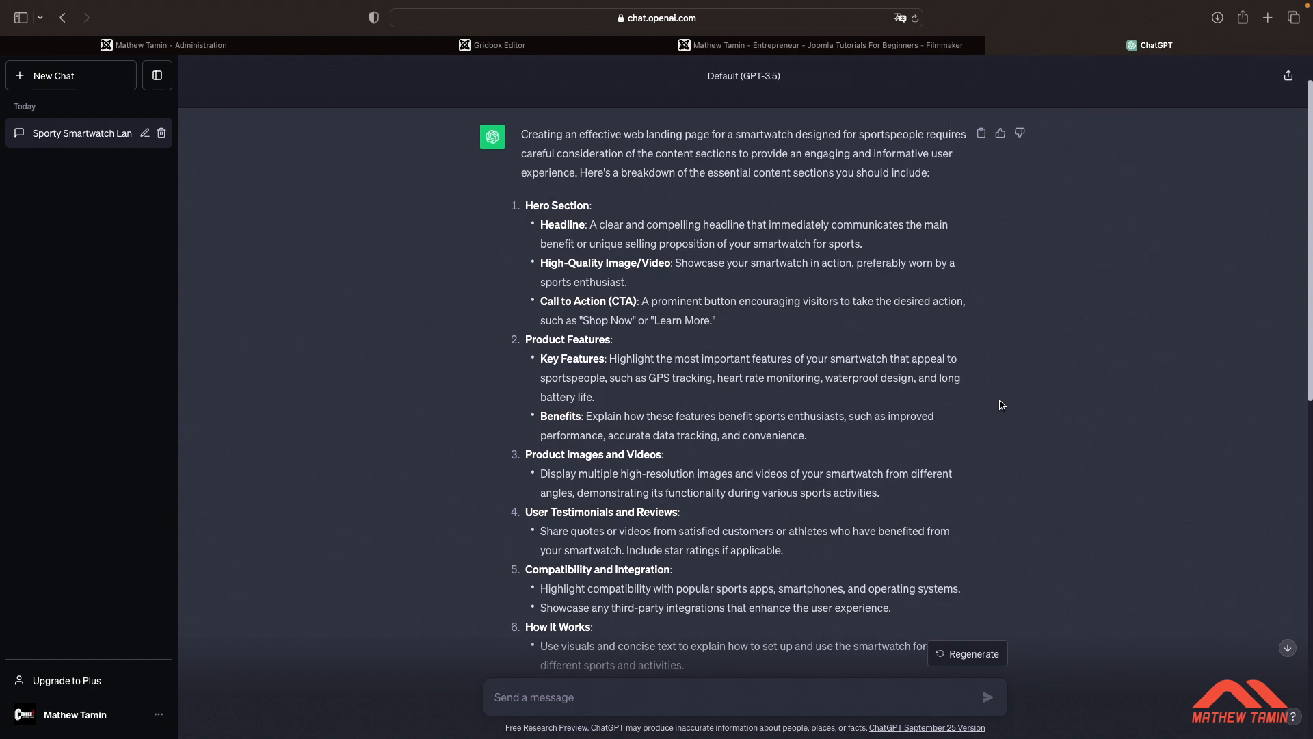
{"action": "scroll", "coordinate": [951, 404], "scroll_direction": "down", "scroll_amount": 2}
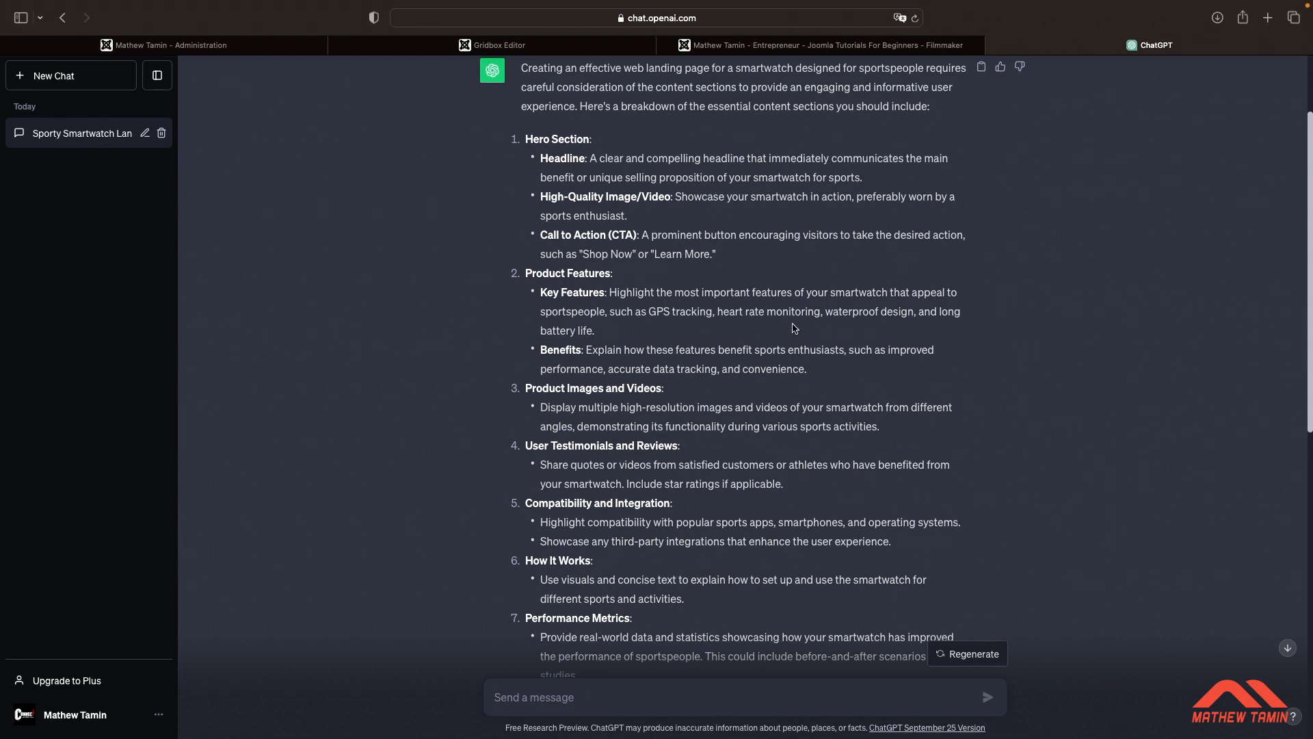
{"action": "scroll", "coordinate": [794, 328], "scroll_direction": "down", "scroll_amount": 5}
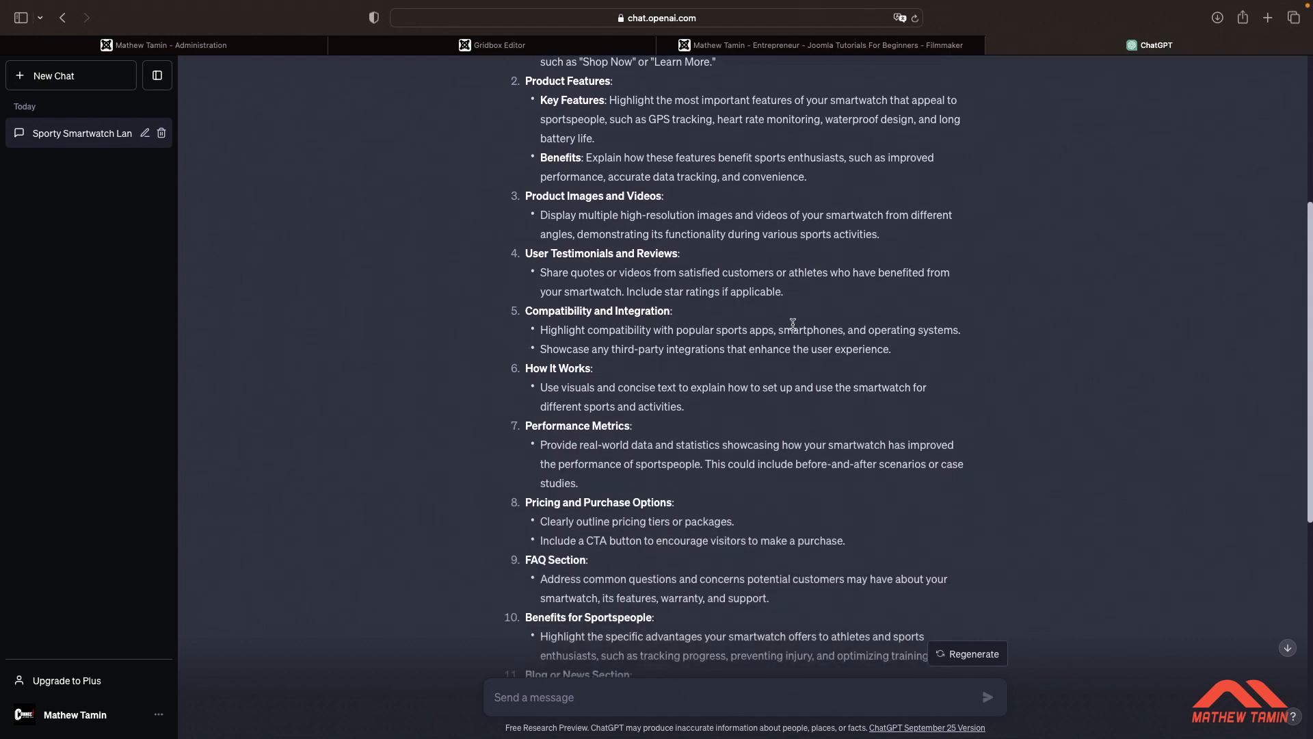
{"action": "scroll", "coordinate": [793, 323], "scroll_direction": "down", "scroll_amount": 2}
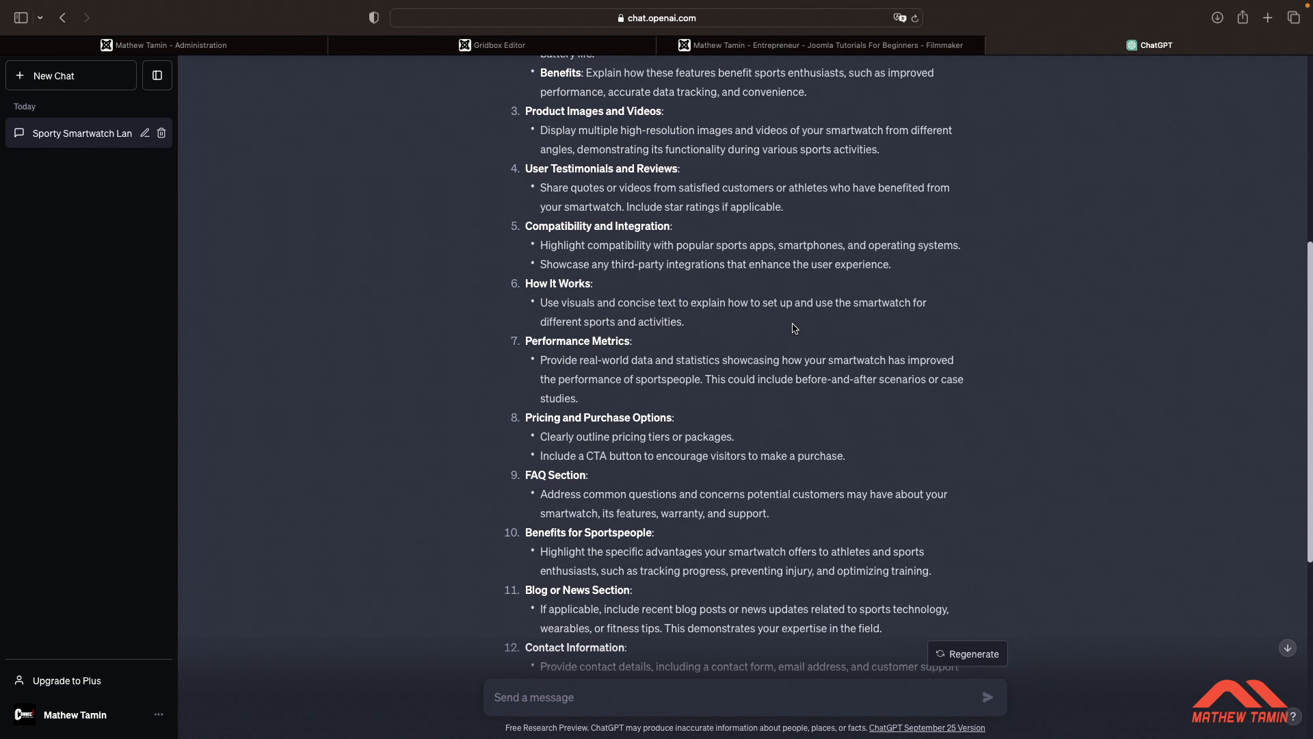
{"action": "scroll", "coordinate": [793, 327], "scroll_direction": "down", "scroll_amount": 3}
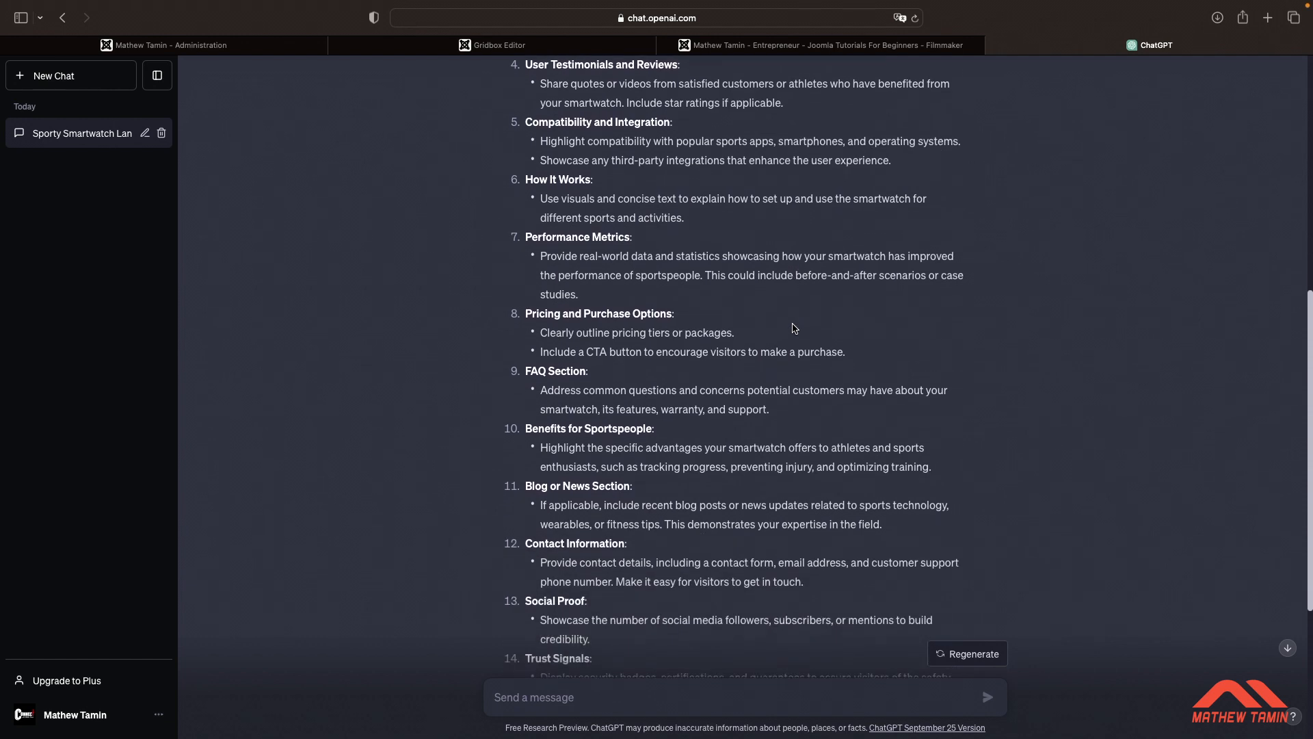
{"action": "scroll", "coordinate": [794, 328], "scroll_direction": "up", "scroll_amount": 10}
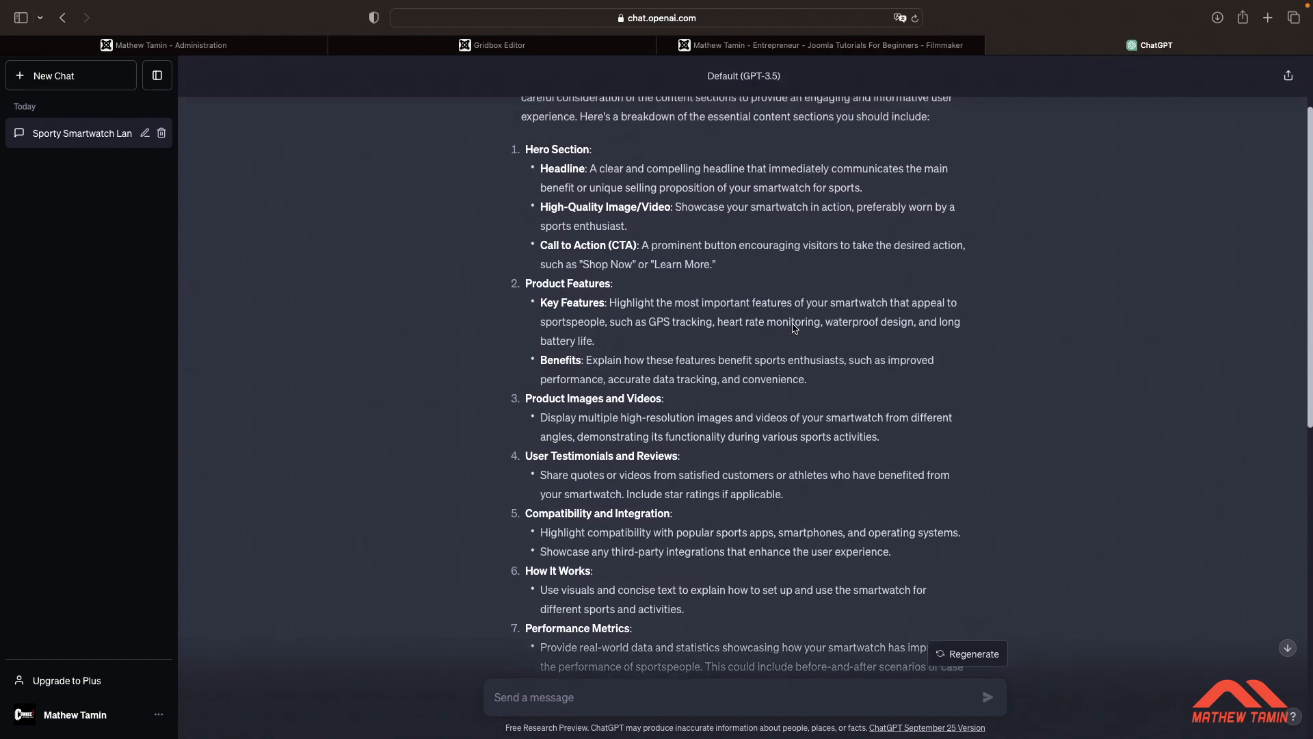
{"action": "scroll", "coordinate": [793, 325], "scroll_direction": "down", "scroll_amount": 10}
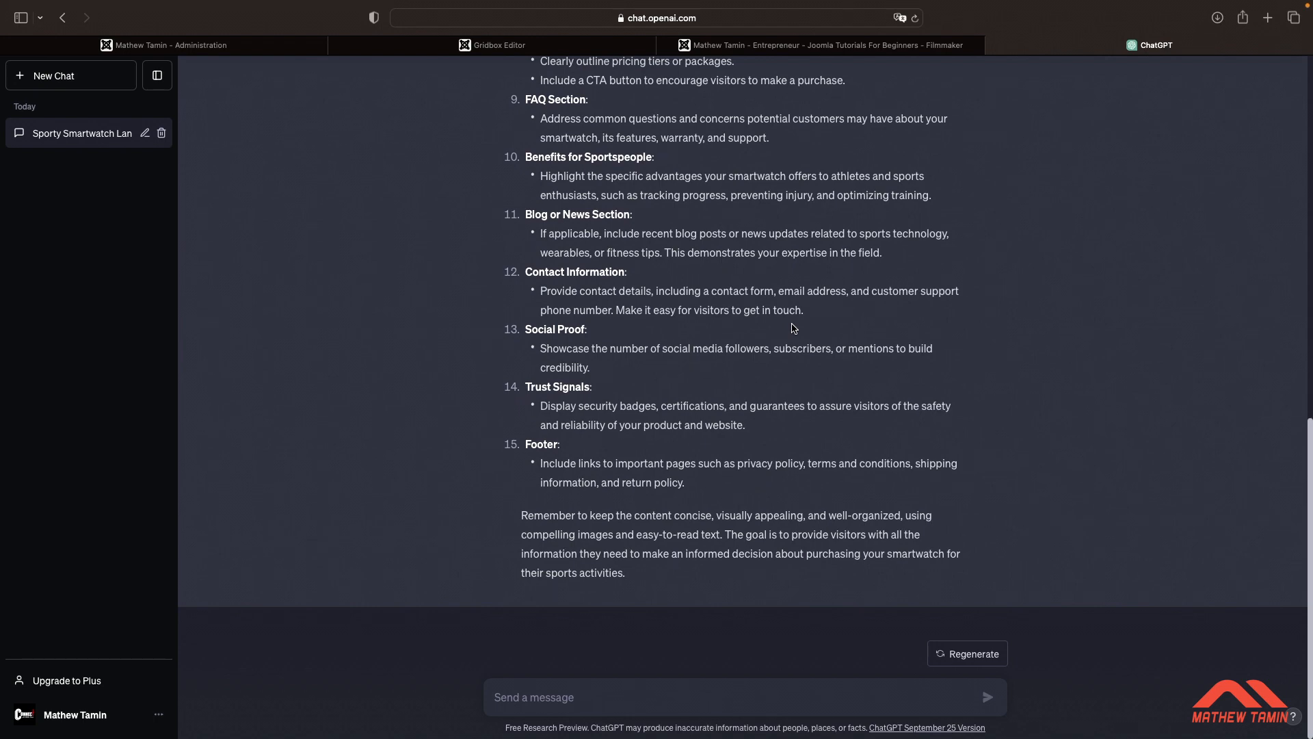
{"action": "scroll", "coordinate": [793, 328], "scroll_direction": "up", "scroll_amount": 10}
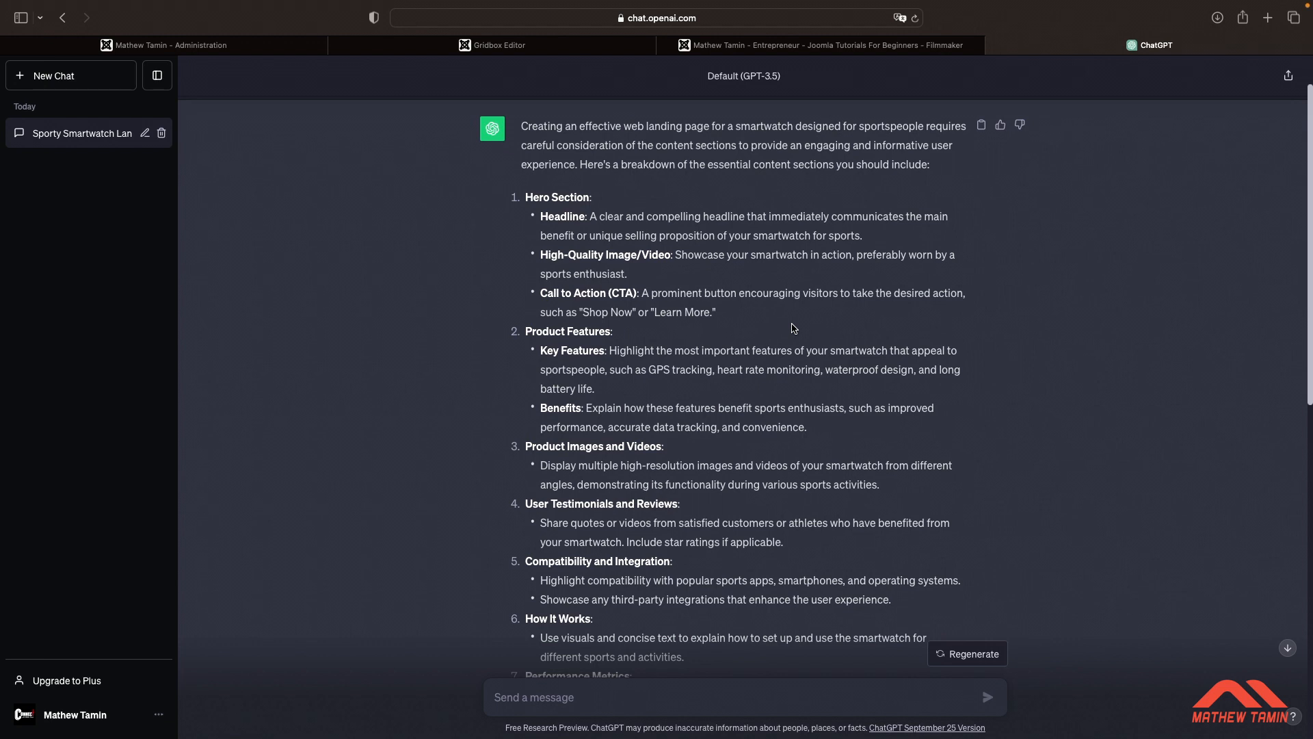
{"action": "scroll", "coordinate": [793, 327], "scroll_direction": "down", "scroll_amount": 1}
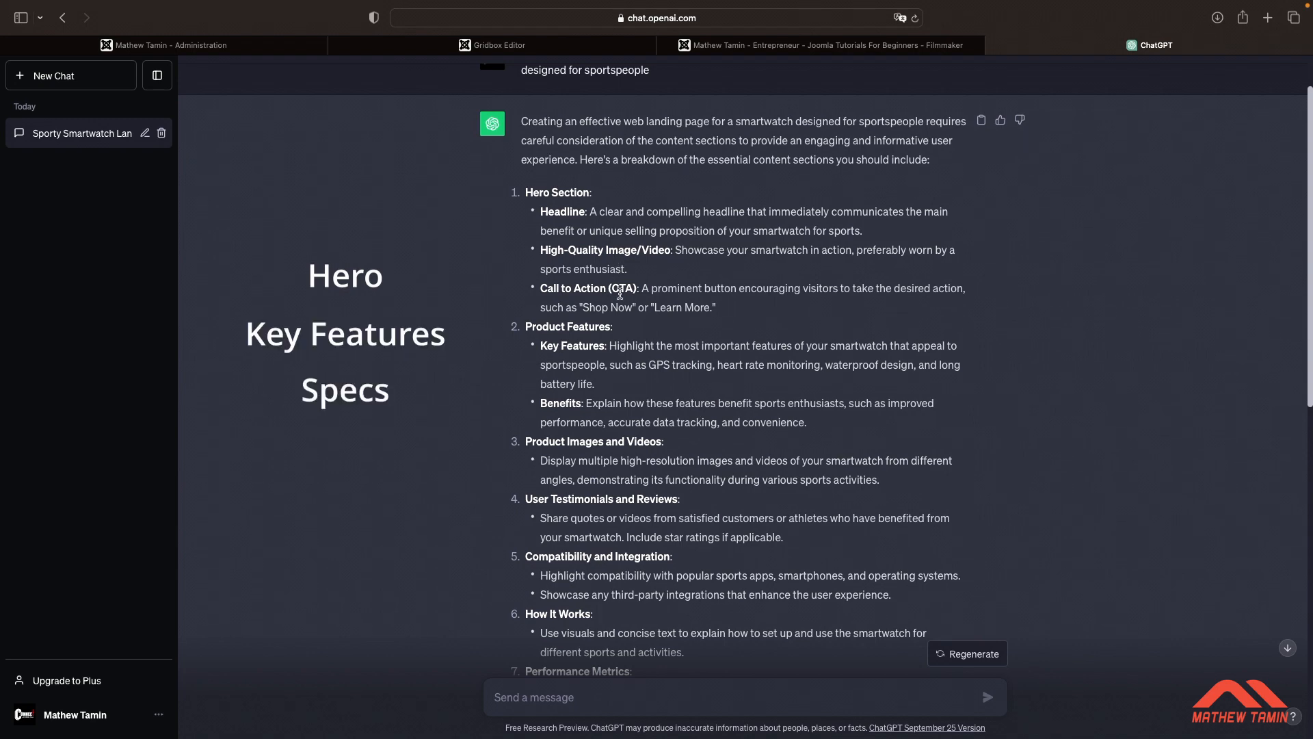
{"action": "scroll", "coordinate": [616, 387], "scroll_direction": "down", "scroll_amount": 5}
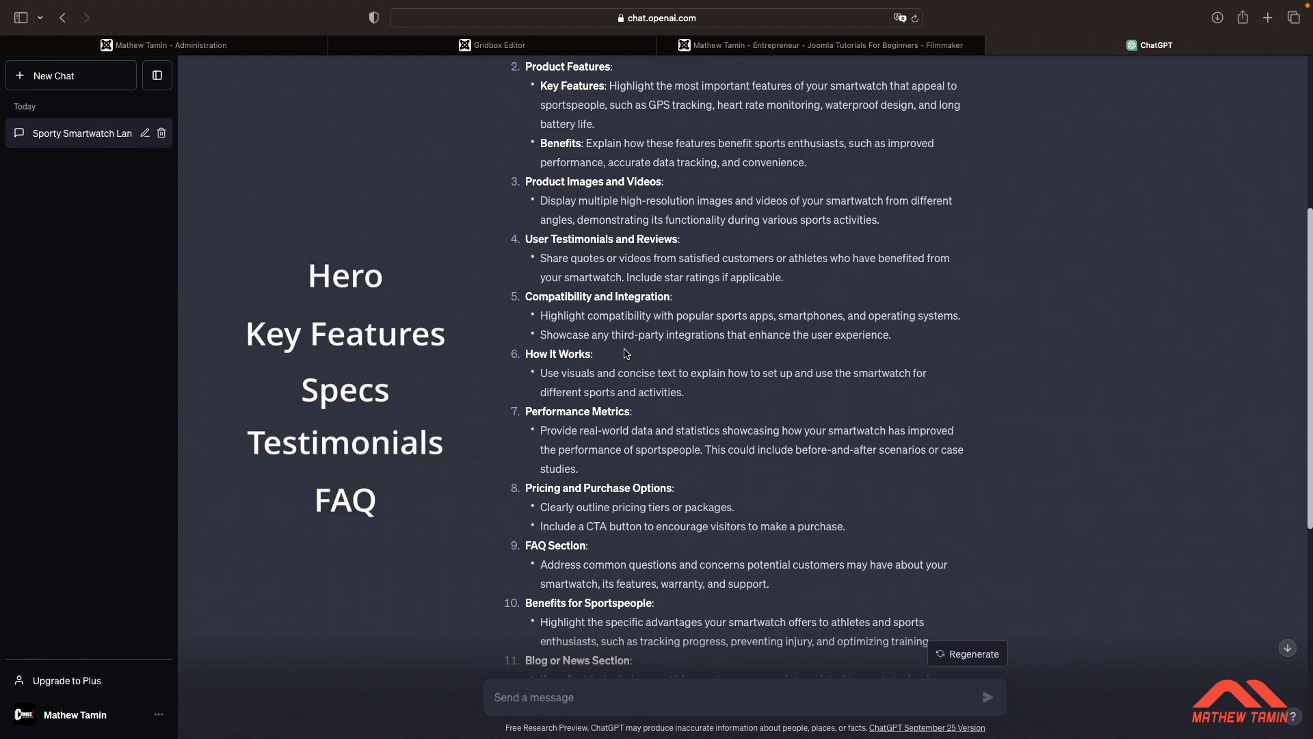
{"action": "scroll", "coordinate": [694, 503], "scroll_direction": "down", "scroll_amount": 1}
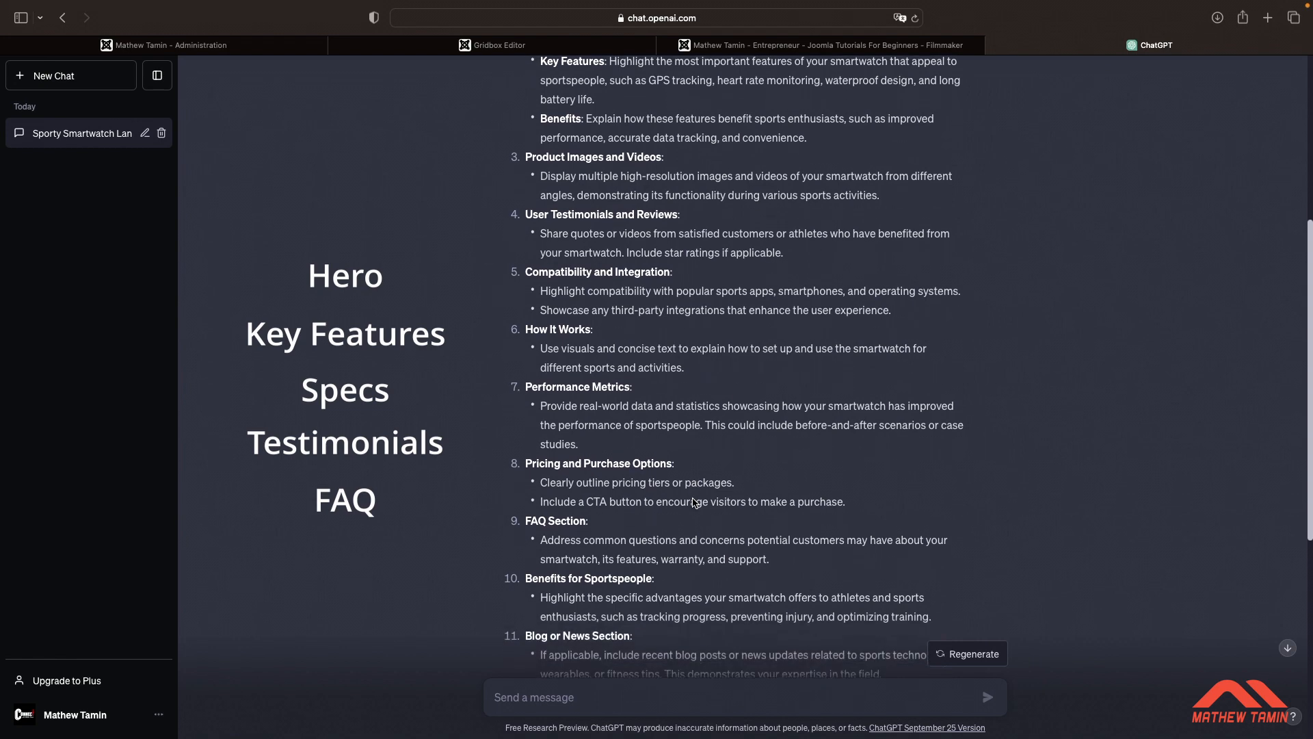
{"action": "scroll", "coordinate": [693, 503], "scroll_direction": "down", "scroll_amount": 6}
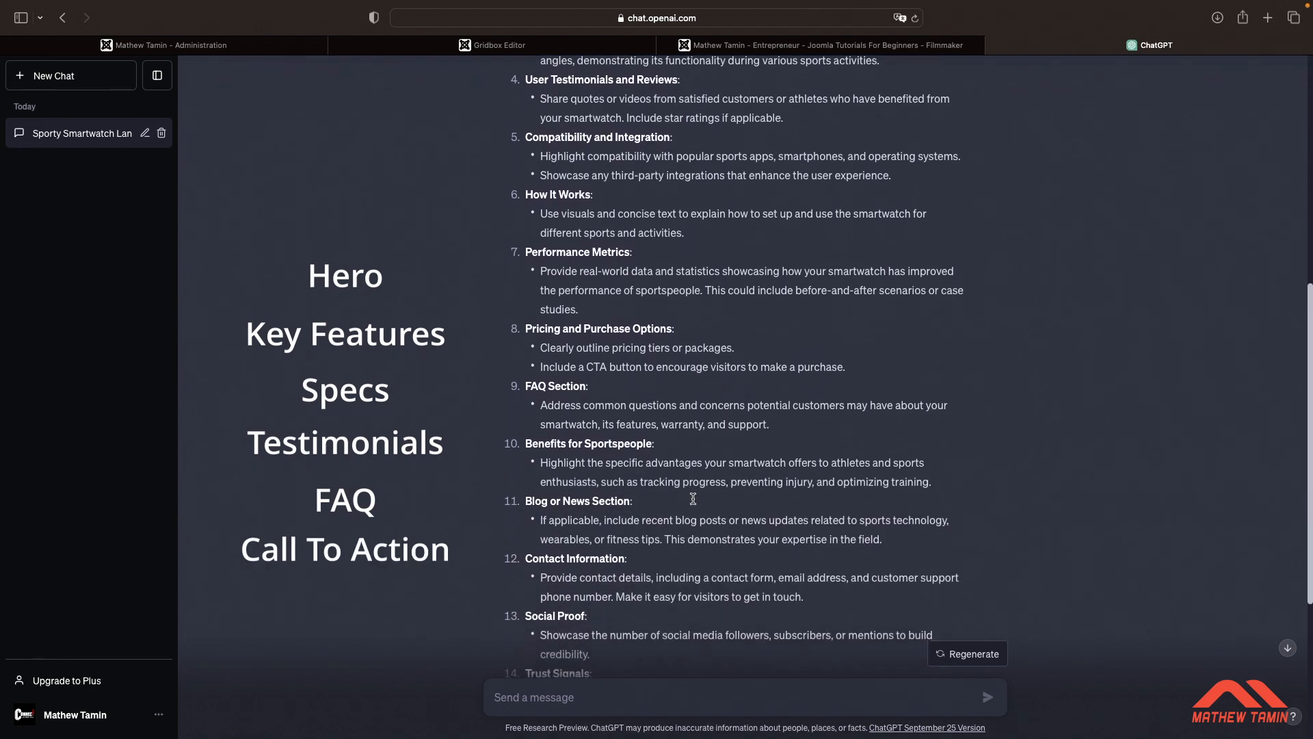
{"action": "scroll", "coordinate": [693, 512], "scroll_direction": "down", "scroll_amount": 5}
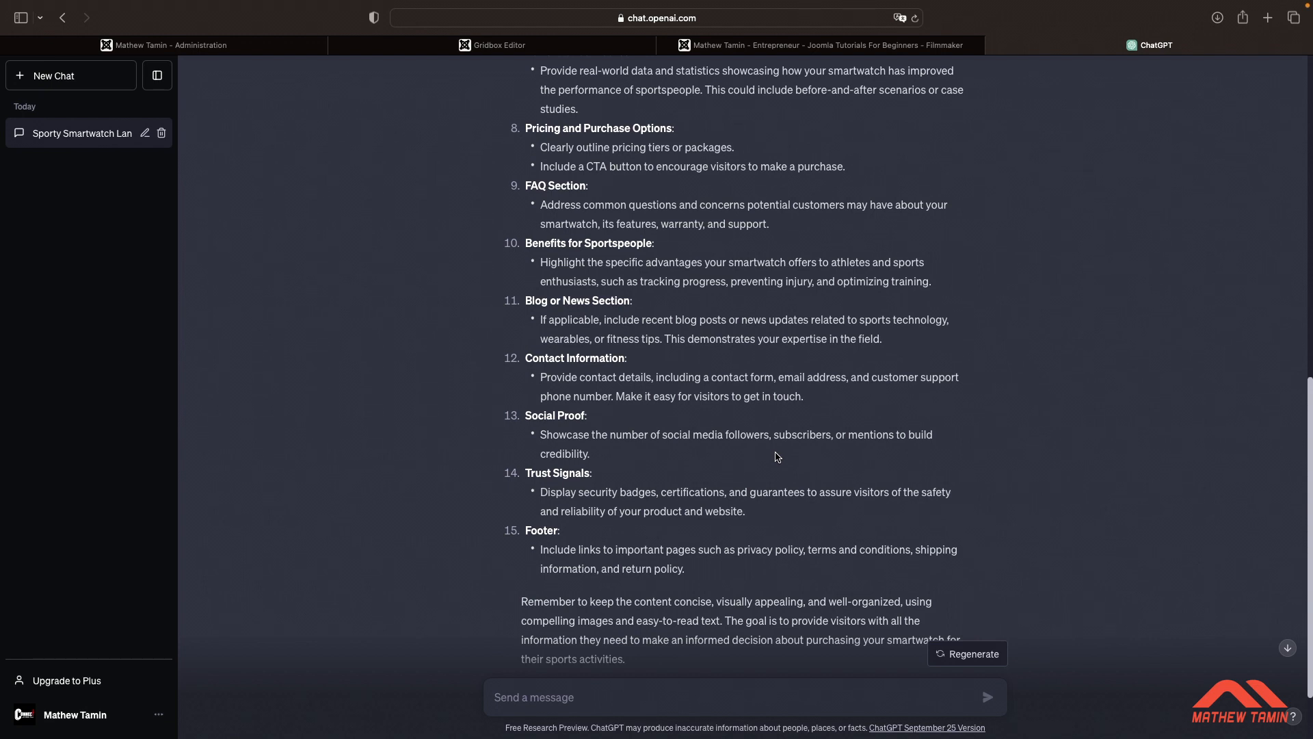
{"action": "scroll", "coordinate": [778, 457], "scroll_direction": "down", "scroll_amount": 3}
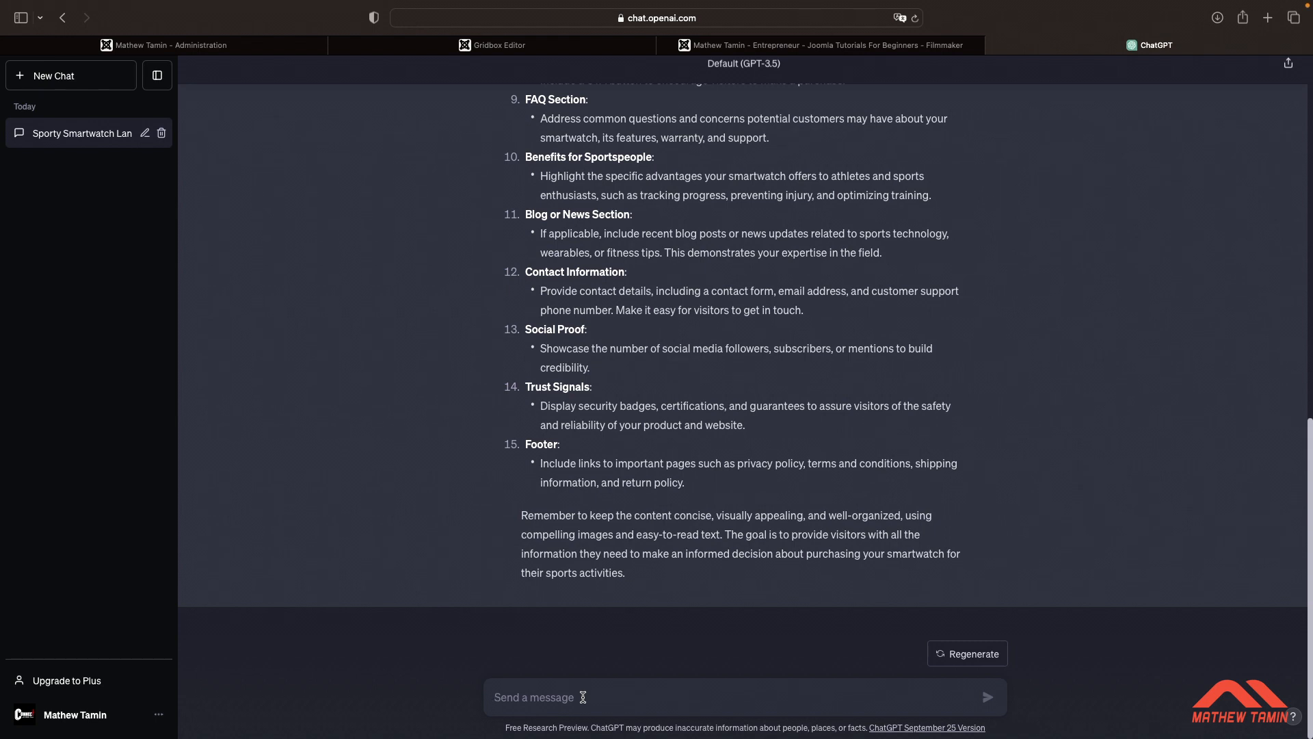
Ask for a headline for the smartwatch hero section and a summary of the key benefits of using them
{"action": "left_click", "coordinate": [583, 697]}
{"action": "type", "text": "Write a headline for smartwatch hero section and summary for the key benefits of using them"}
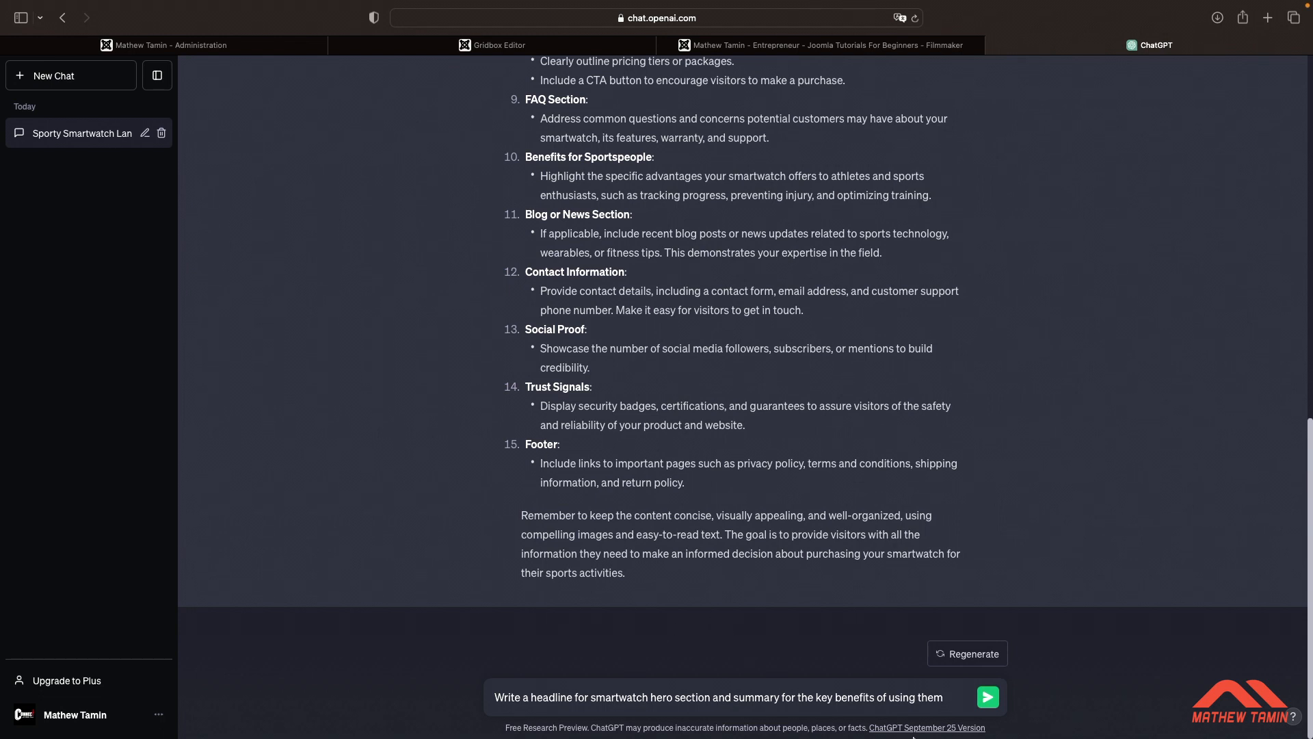
{"action": "left_click", "coordinate": [989, 699]}
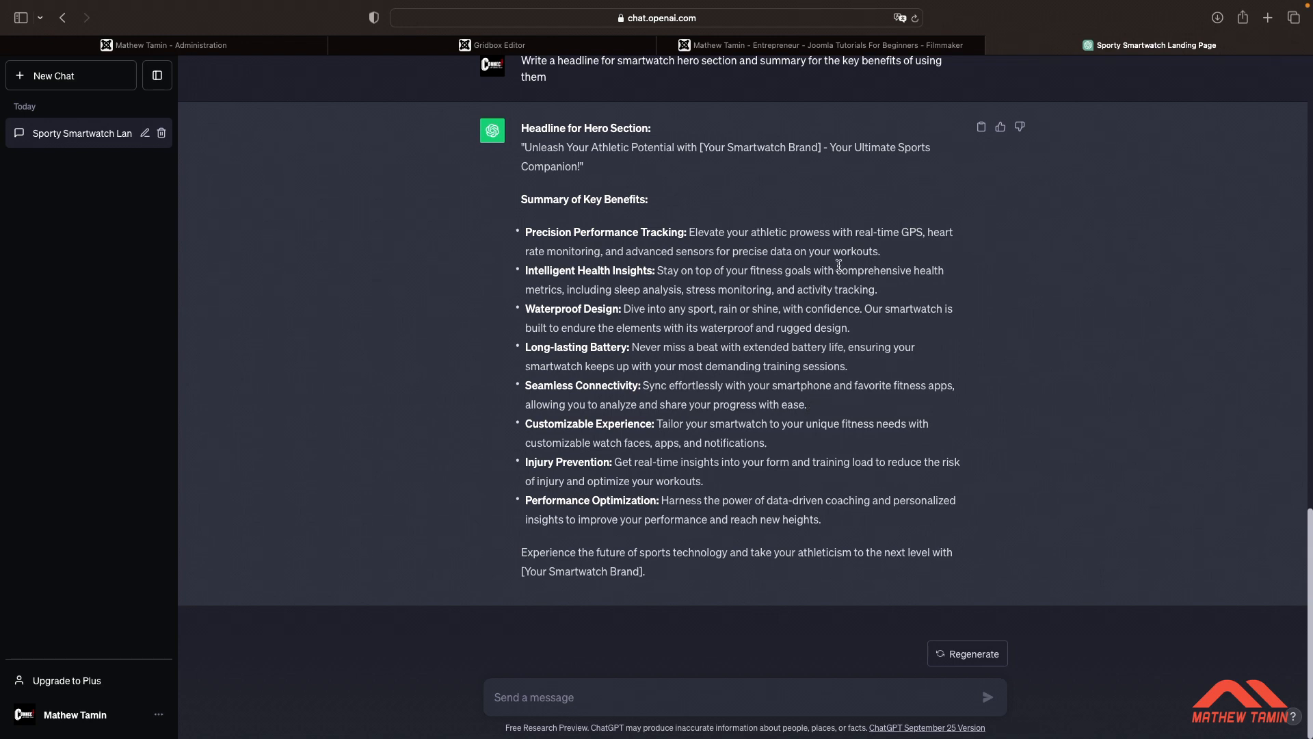
Ask to explain smartwatch features like GPS tracking, heart rate monitoring and workout tracking, and how they help sportspeople improve performance
{"action": "scroll", "coordinate": [840, 266], "scroll_direction": "up", "scroll_amount": 1}
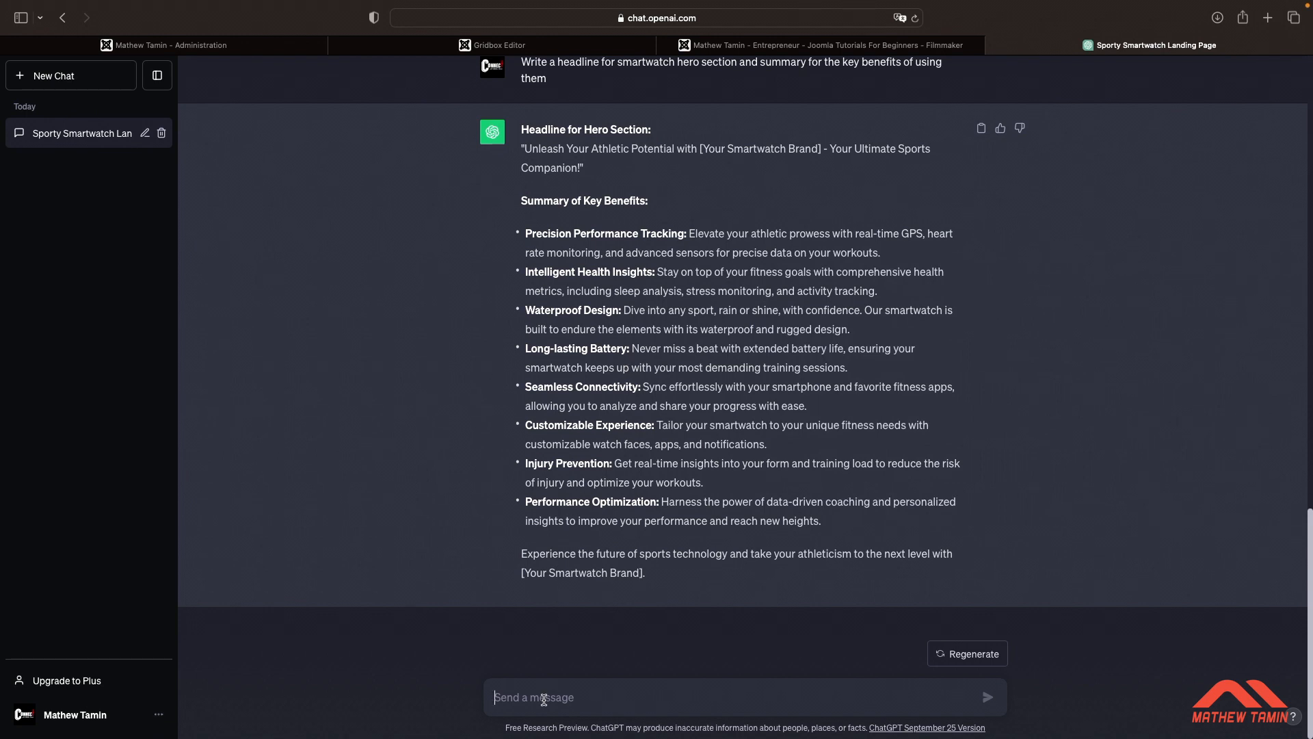
{"action": "type", "text": "Ex"}
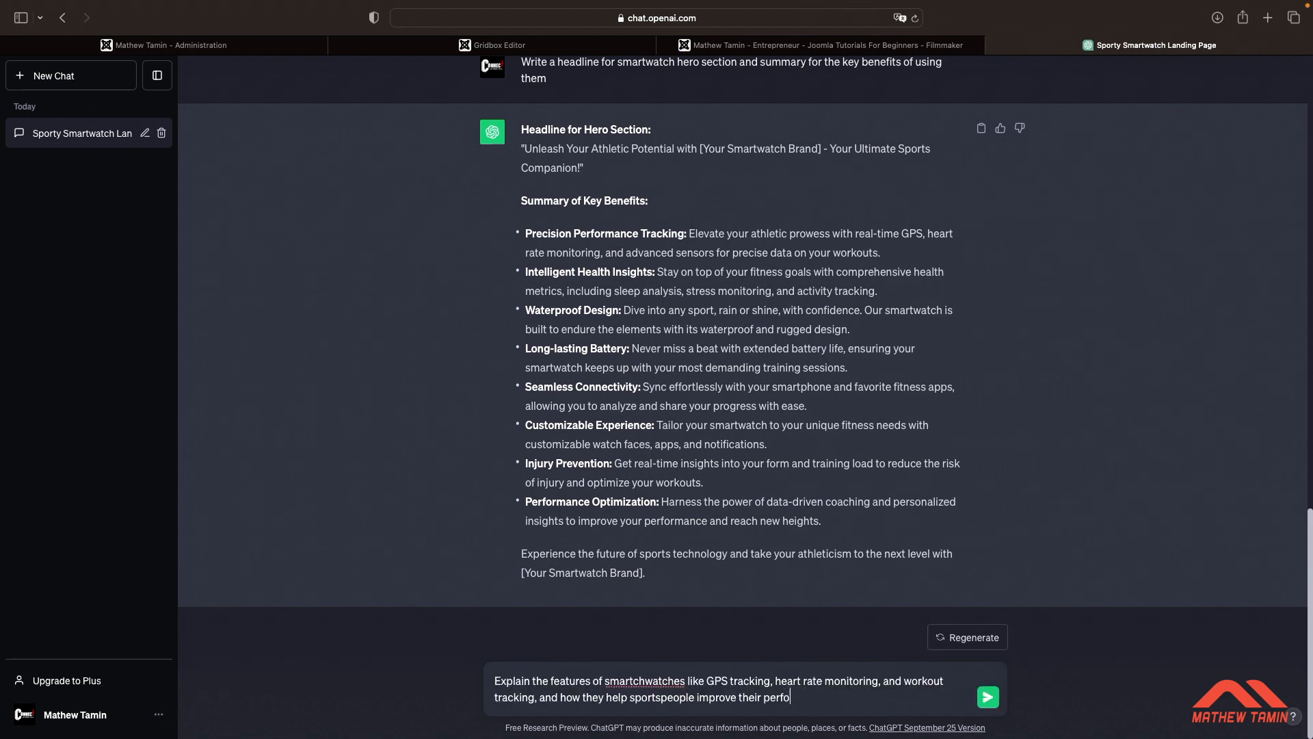
{"action": "type", "text": "ormance"}
{"action": "key", "text": "Return"}
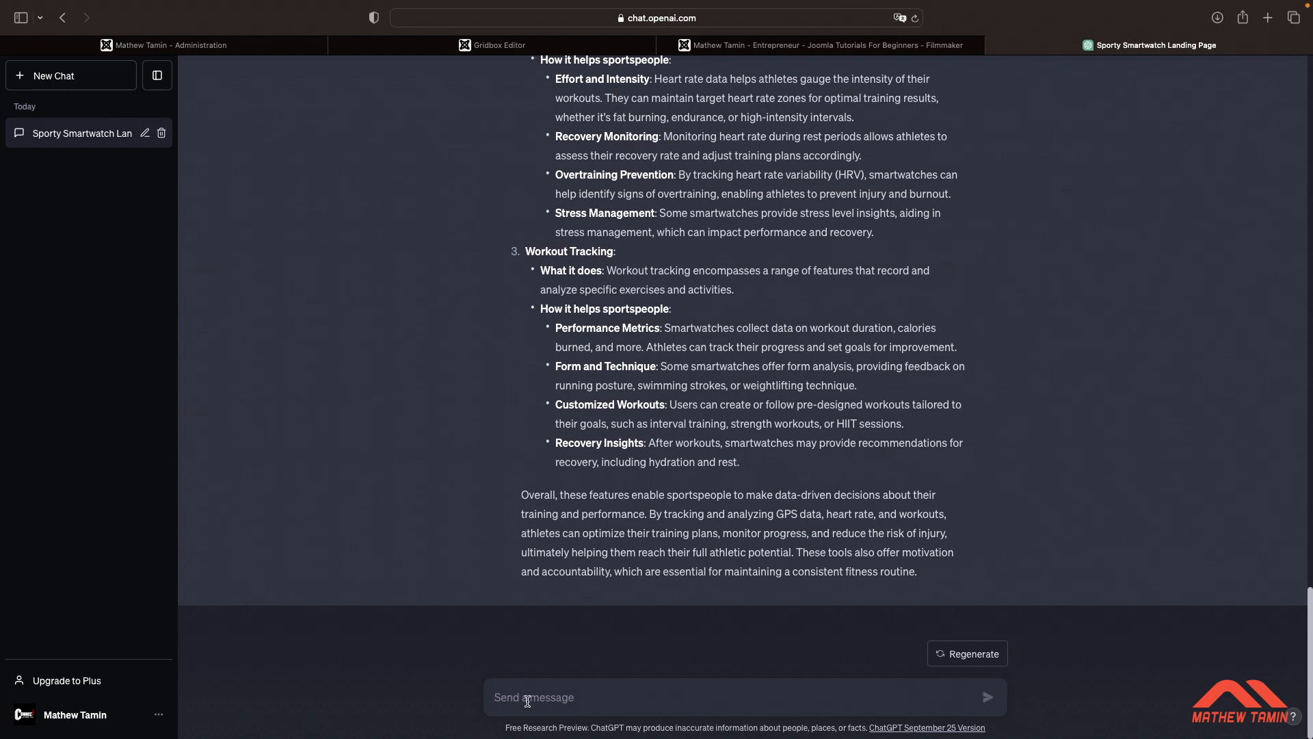
Ask for technical details of good smartwatches such as battery life, water resistance, and connectivity options
{"action": "type", "text": "Provide inf"}
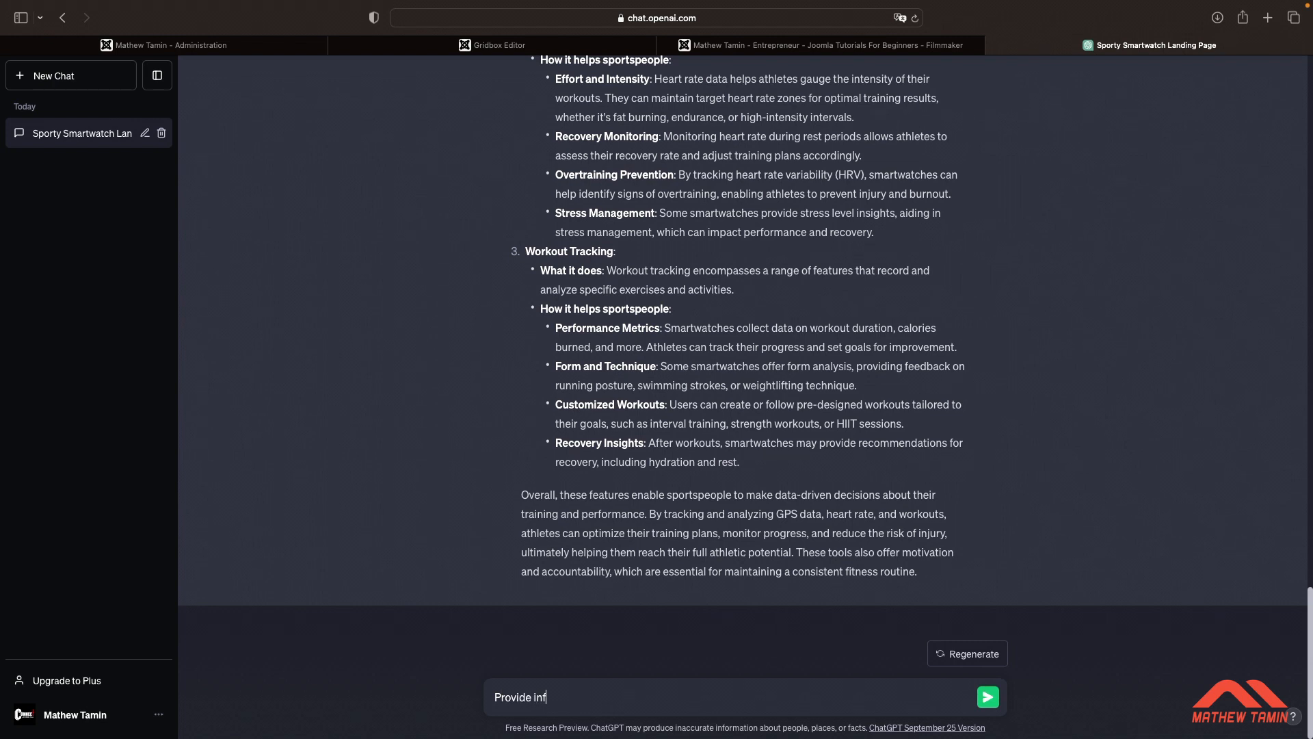
{"action": "type", "text": "ormation about tc"}
{"action": "type", "text": "chnical"}
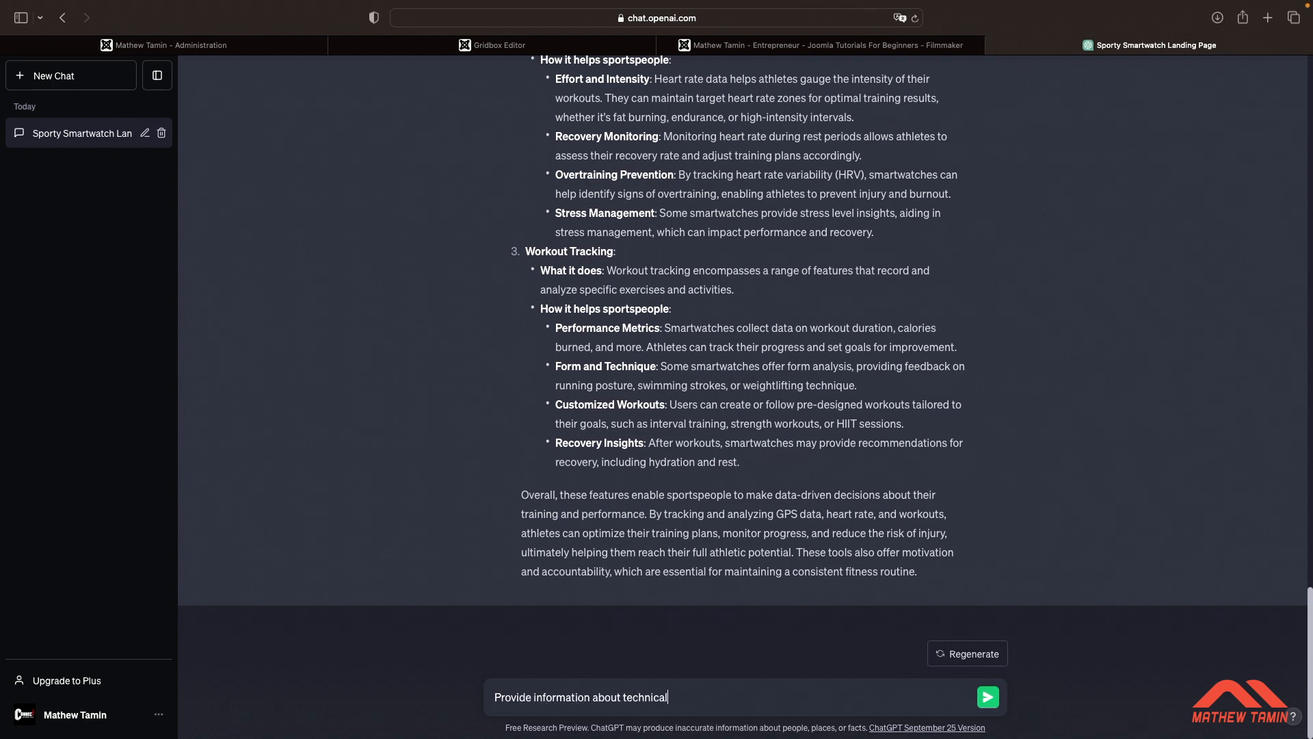
{"action": "type", "text": " details of good smartwatches such as"}
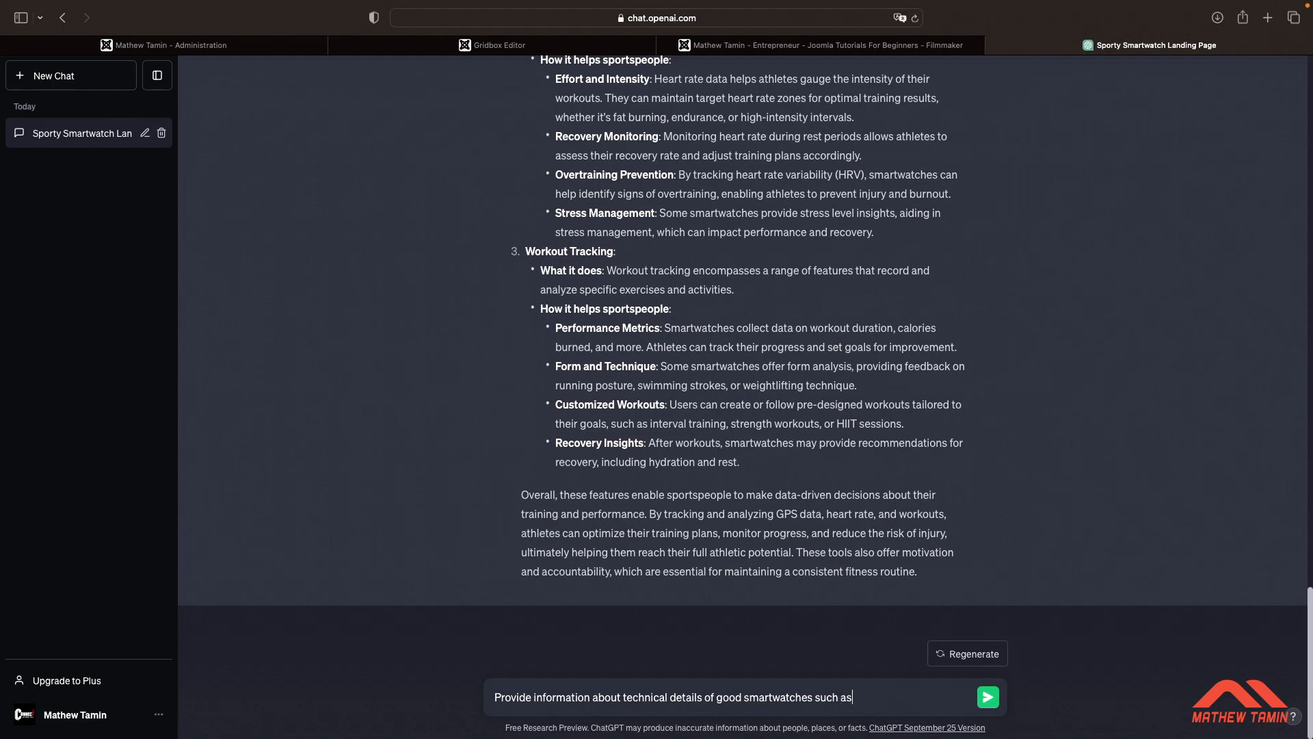
{"action": "type", "text": " batter life, water resistance, and connectivity options"}
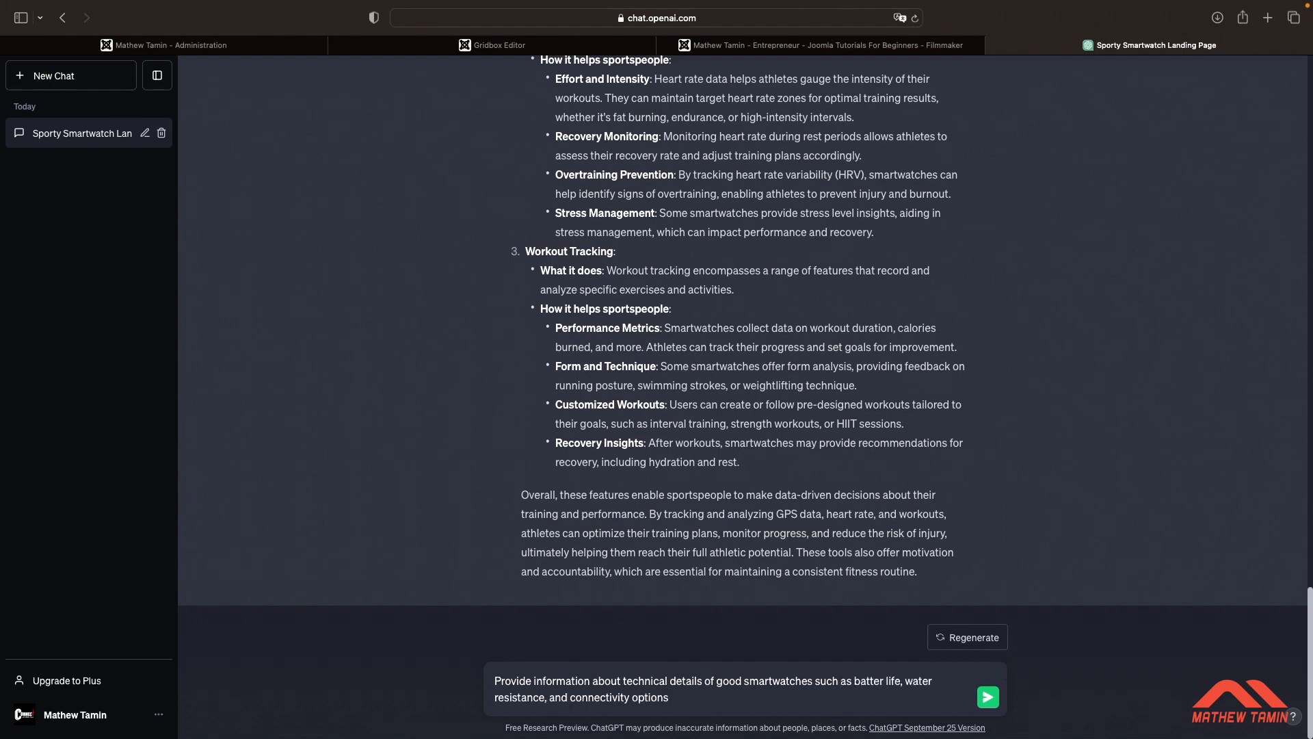
{"action": "key", "text": "Return"}
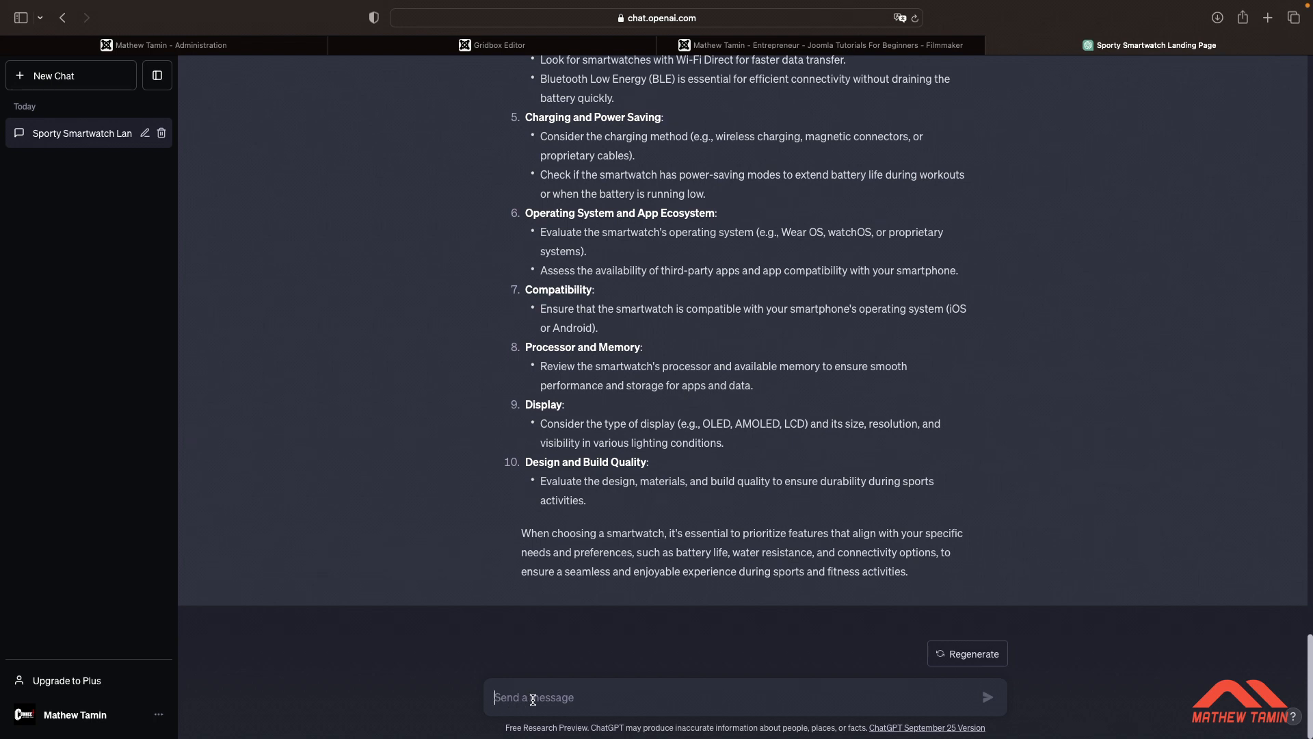
Ask for three sample testimonials from real sportspeople who have used the smartwatches and experienced its benefits
{"action": "type", "text": "Write three sample testimonials"}
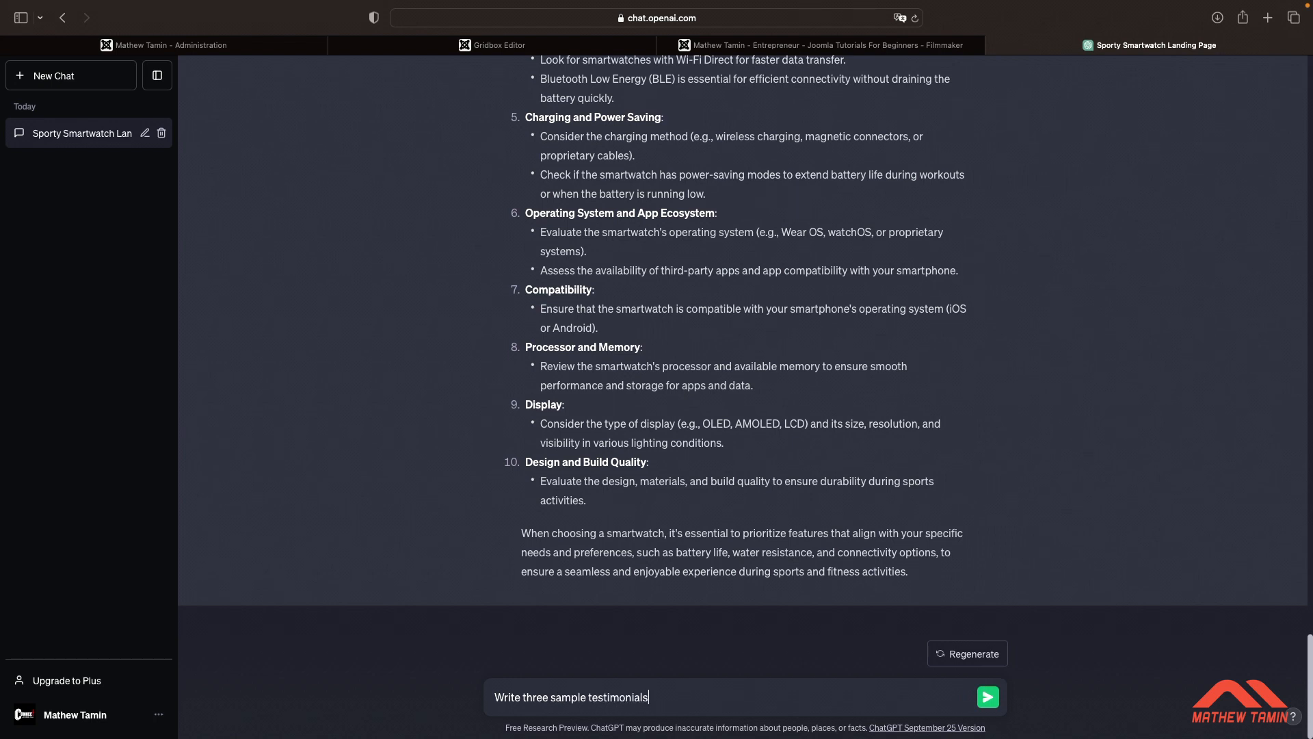
{"action": "type", "text": " from real sportspeople who have used th"}
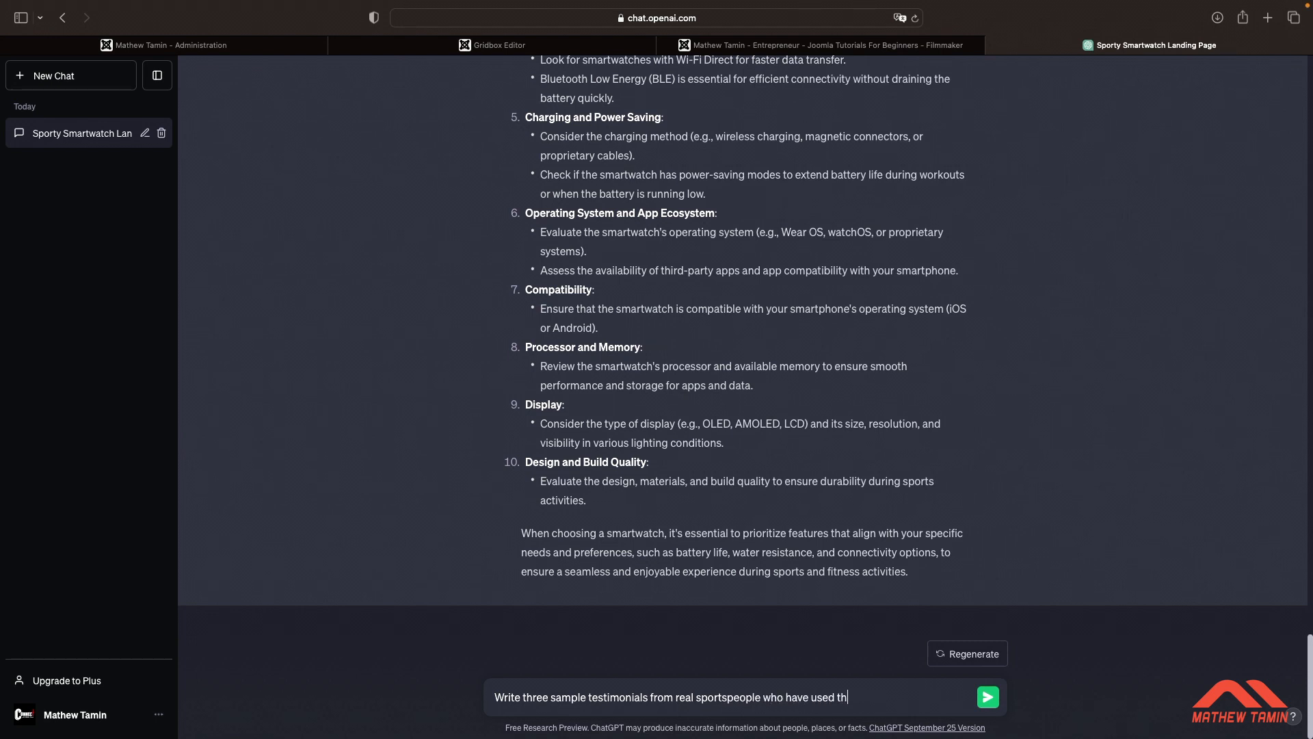
{"action": "type", "text": "e smartwatches and experienc"}
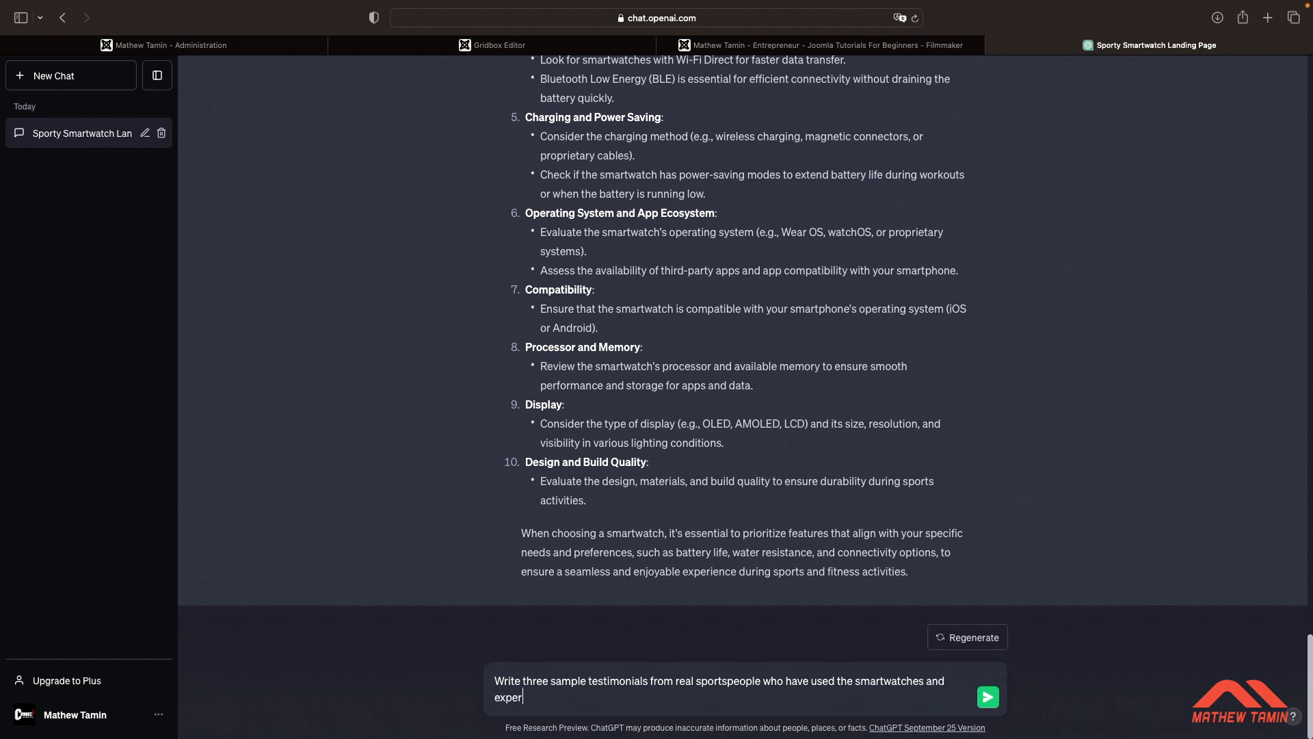
{"action": "type", "text": "ed its; been"}
{"action": "key", "text": "BackSpace"}
{"action": "key", "text": "BackSpace"}
{"action": "key", "text": "BackSpace"}
{"action": "key", "text": "BackSpace"}
{"action": "key", "text": "BackSpace"}
{"action": "type", "text": "'s benefits"}
{"action": "key", "text": "Return"}
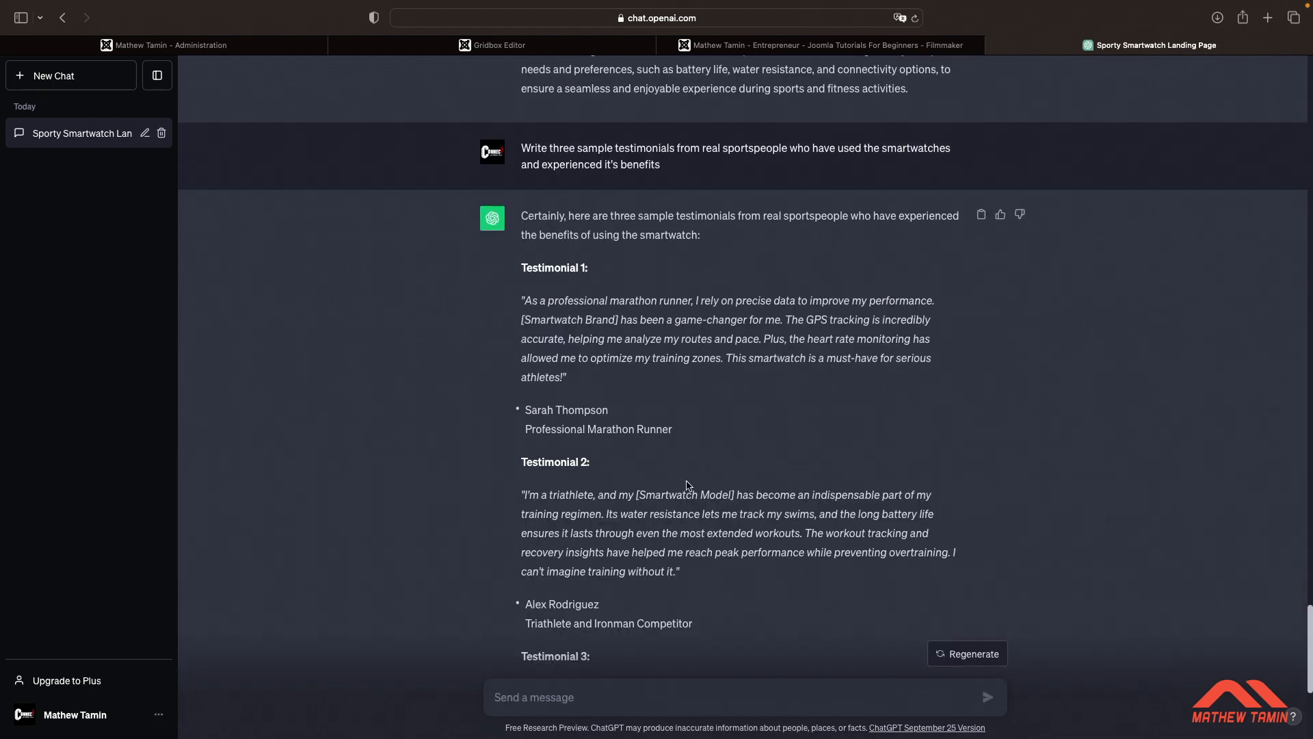
Ask ChatGPT for example information about the company's support and warranty policy for smartwatches and how to contact customer service
{"action": "scroll", "coordinate": [687, 484], "scroll_direction": "down", "scroll_amount": 5}
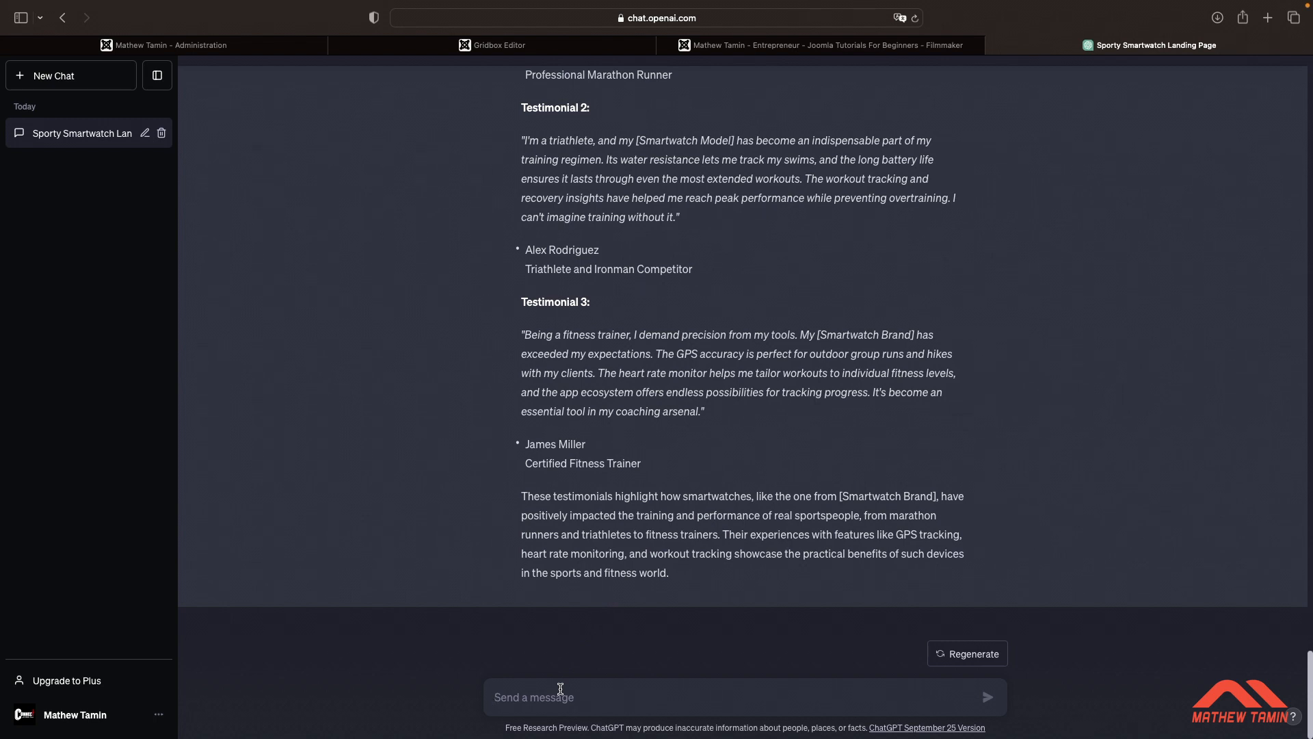
{"action": "type", "text": "Provide example information about the company's support and warranty policy for smartwatches and how to contact customer service"}
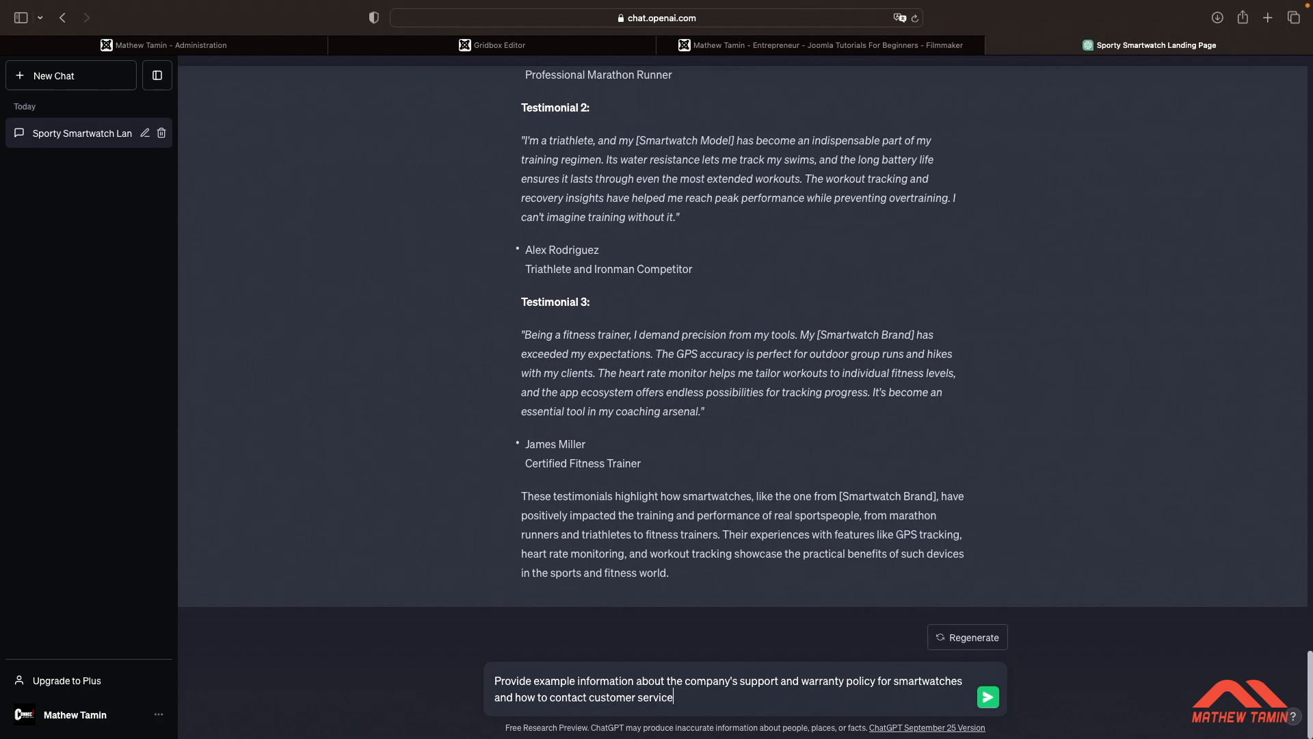
{"action": "key", "text": "Return"}
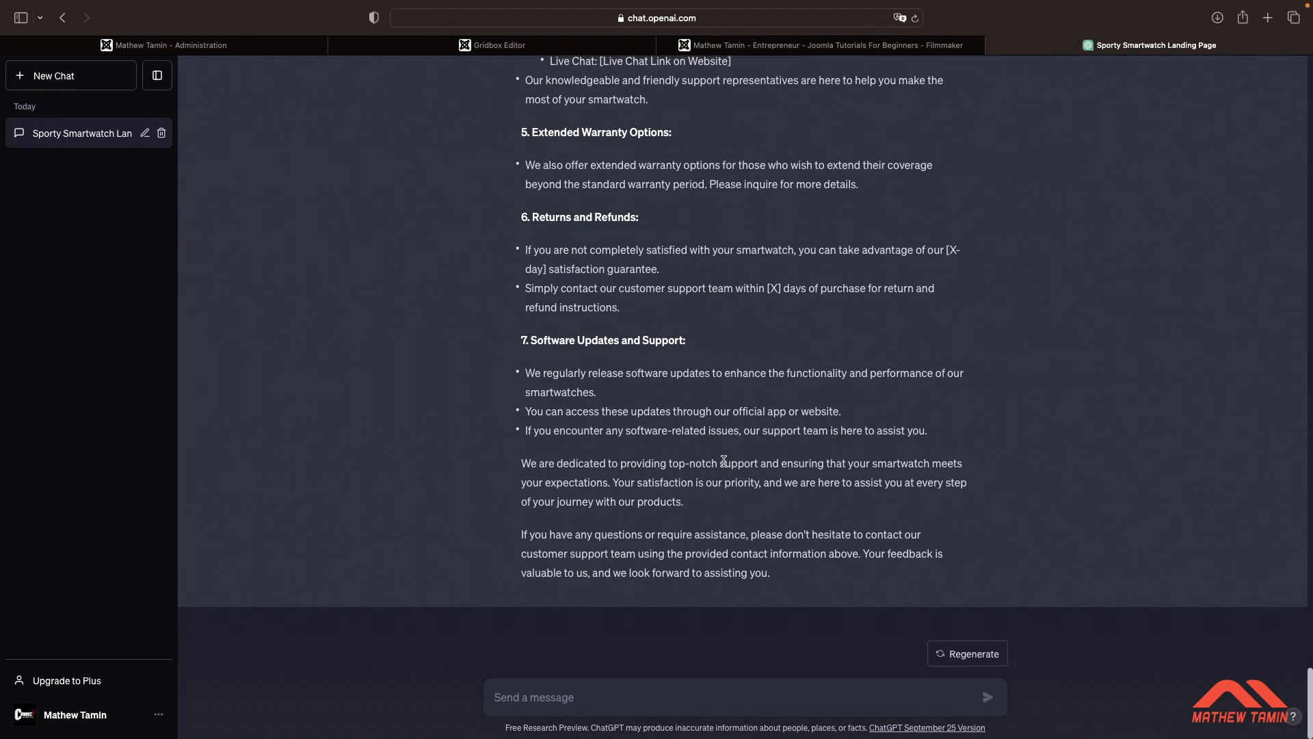
Scroll back through the earlier answers in the conversation
{"action": "scroll", "coordinate": [723, 461], "scroll_direction": "up", "scroll_amount": 10}
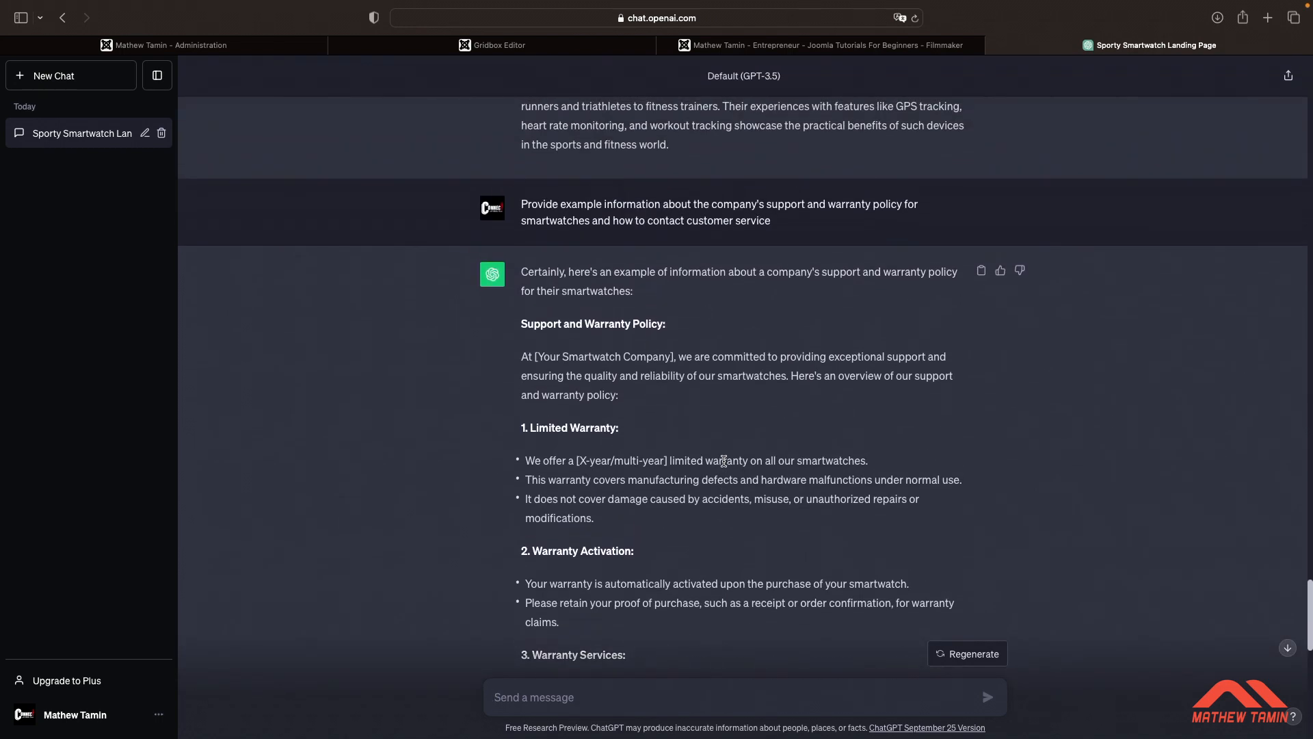
{"action": "scroll", "coordinate": [724, 461], "scroll_direction": "up", "scroll_amount": 10}
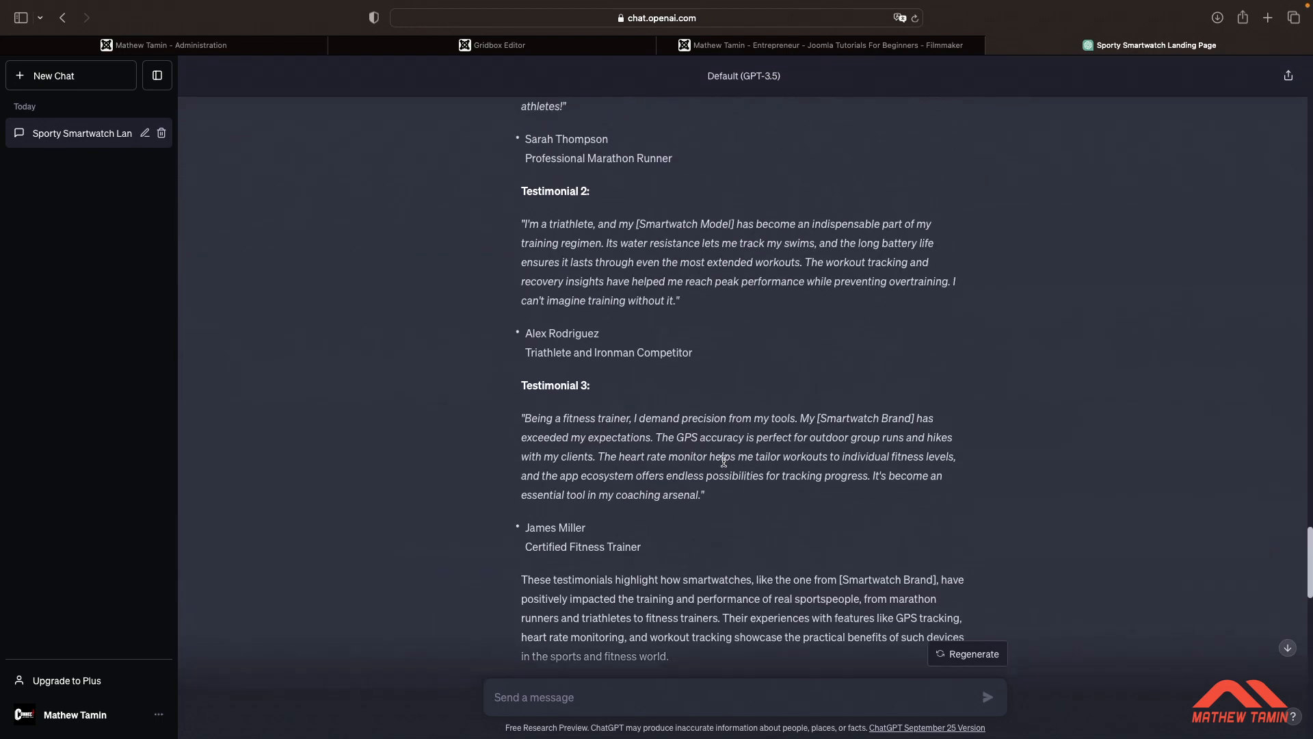
{"action": "scroll", "coordinate": [724, 461], "scroll_direction": "up", "scroll_amount": 8}
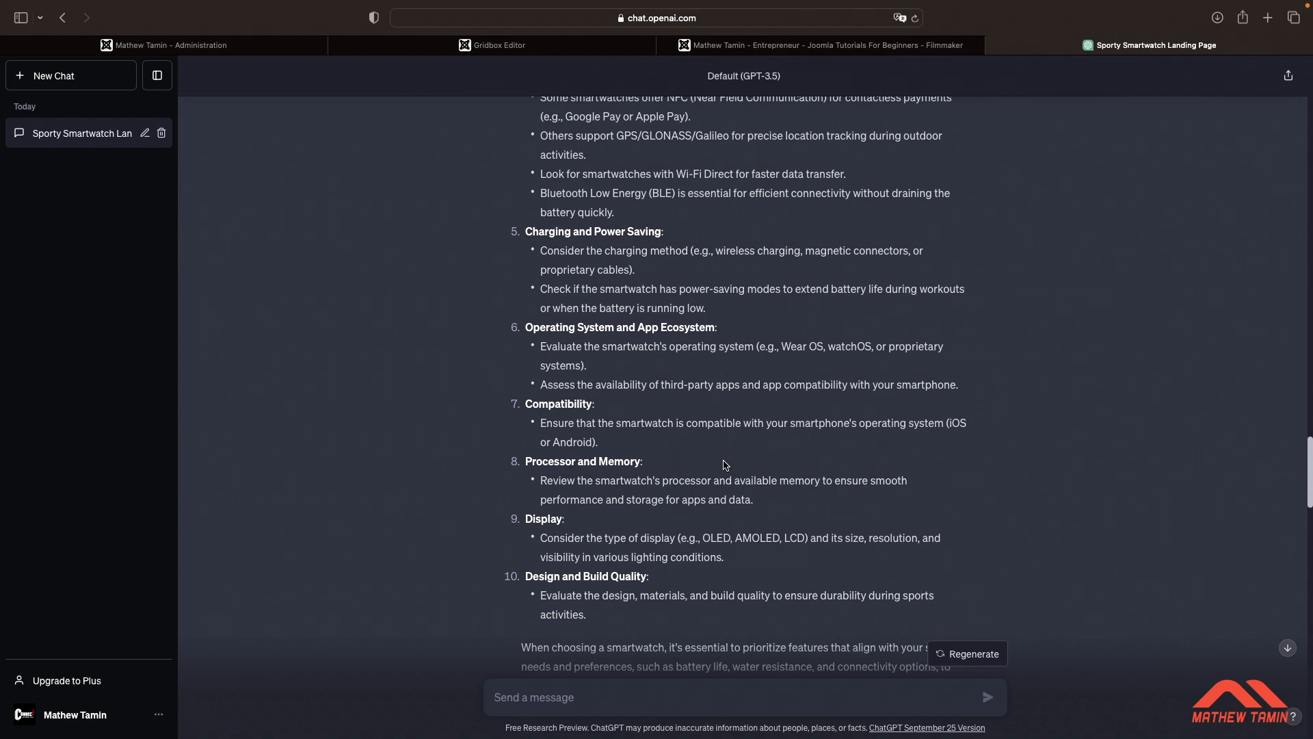
{"action": "scroll", "coordinate": [725, 465], "scroll_direction": "up", "scroll_amount": 10}
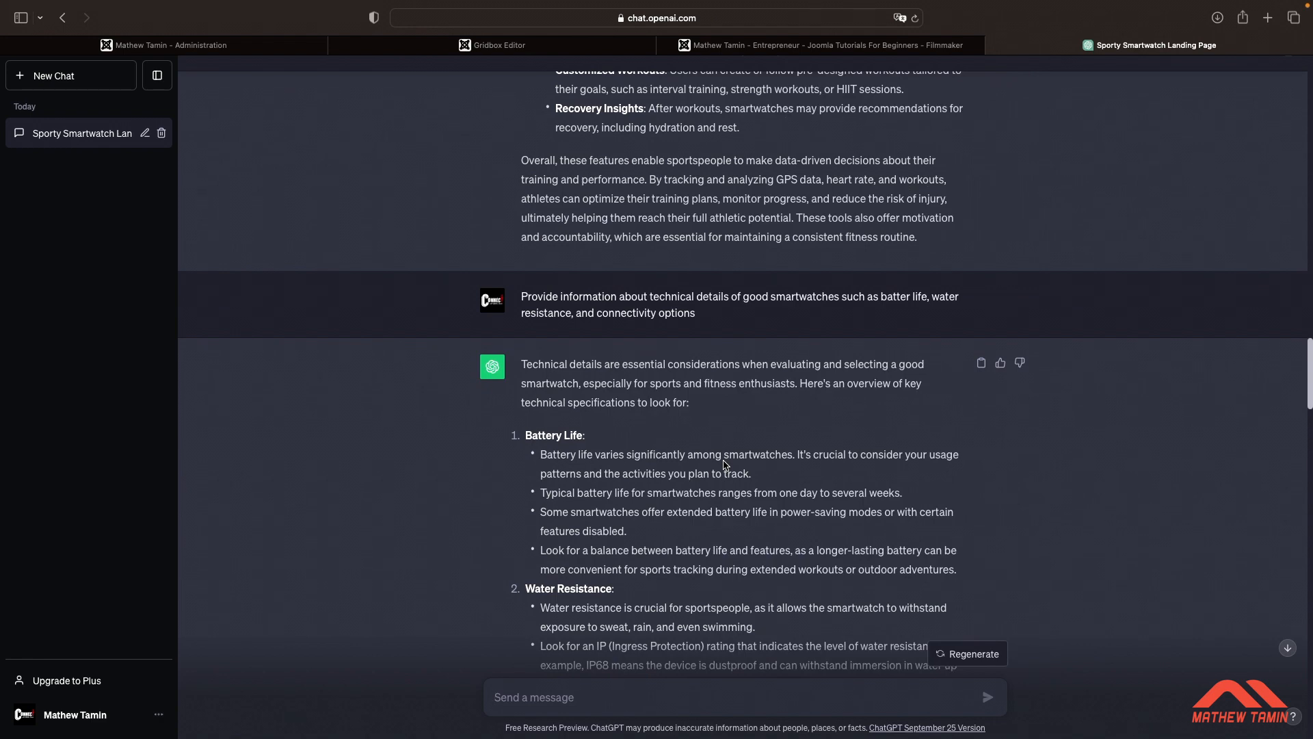
{"action": "scroll", "coordinate": [726, 465], "scroll_direction": "up", "scroll_amount": 6}
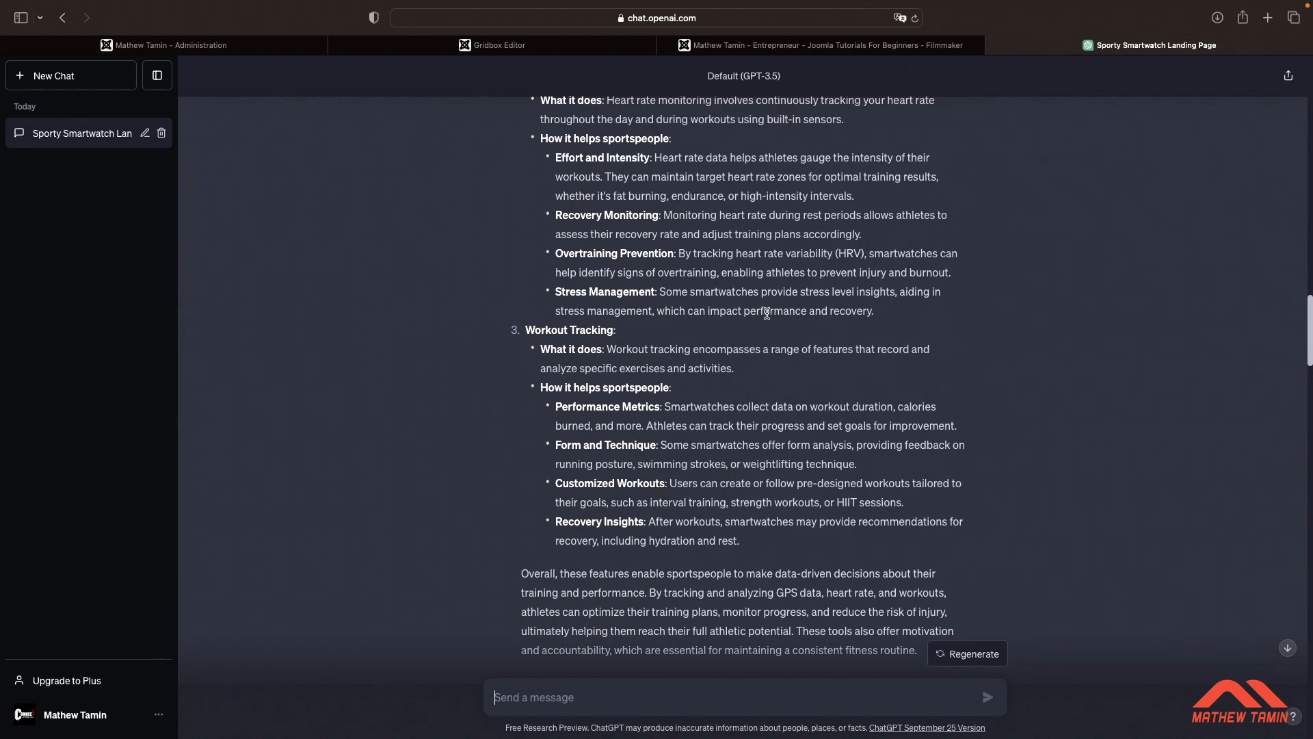
{"action": "left_click", "coordinate": [546, 49]}
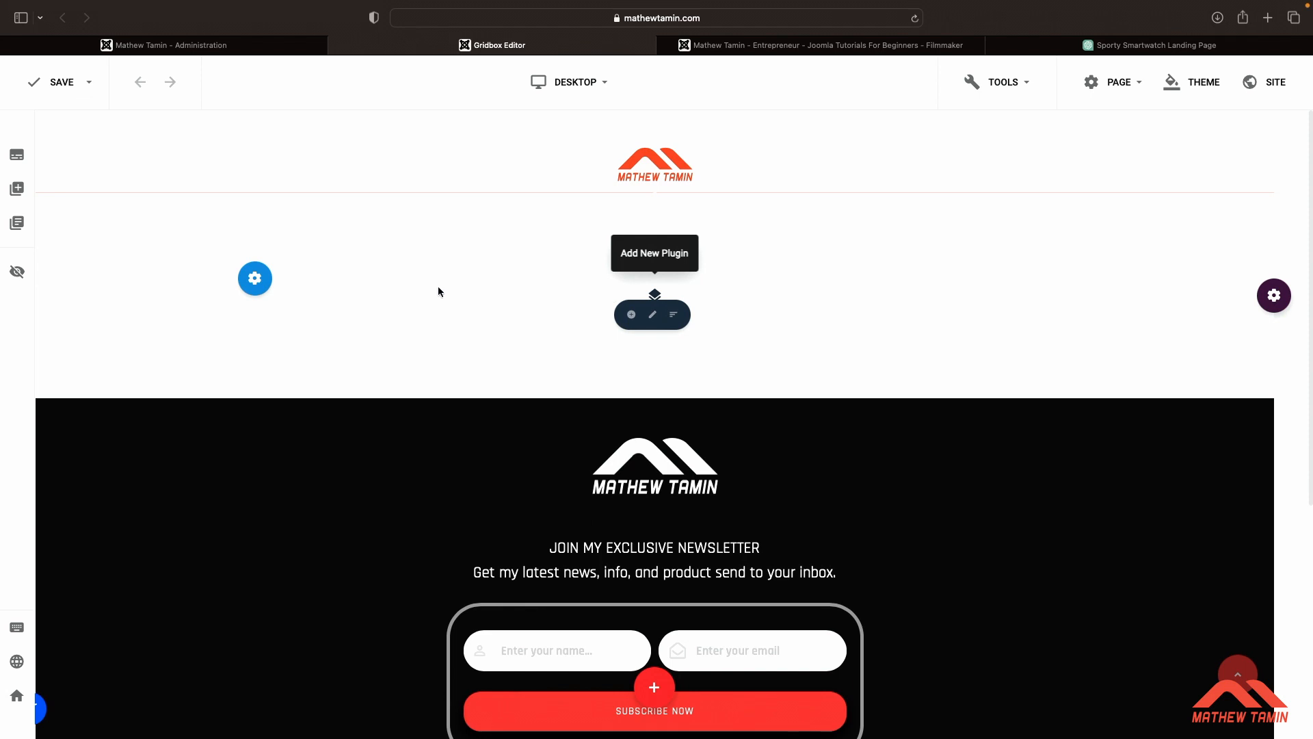
{"action": "left_click", "coordinate": [17, 189]}
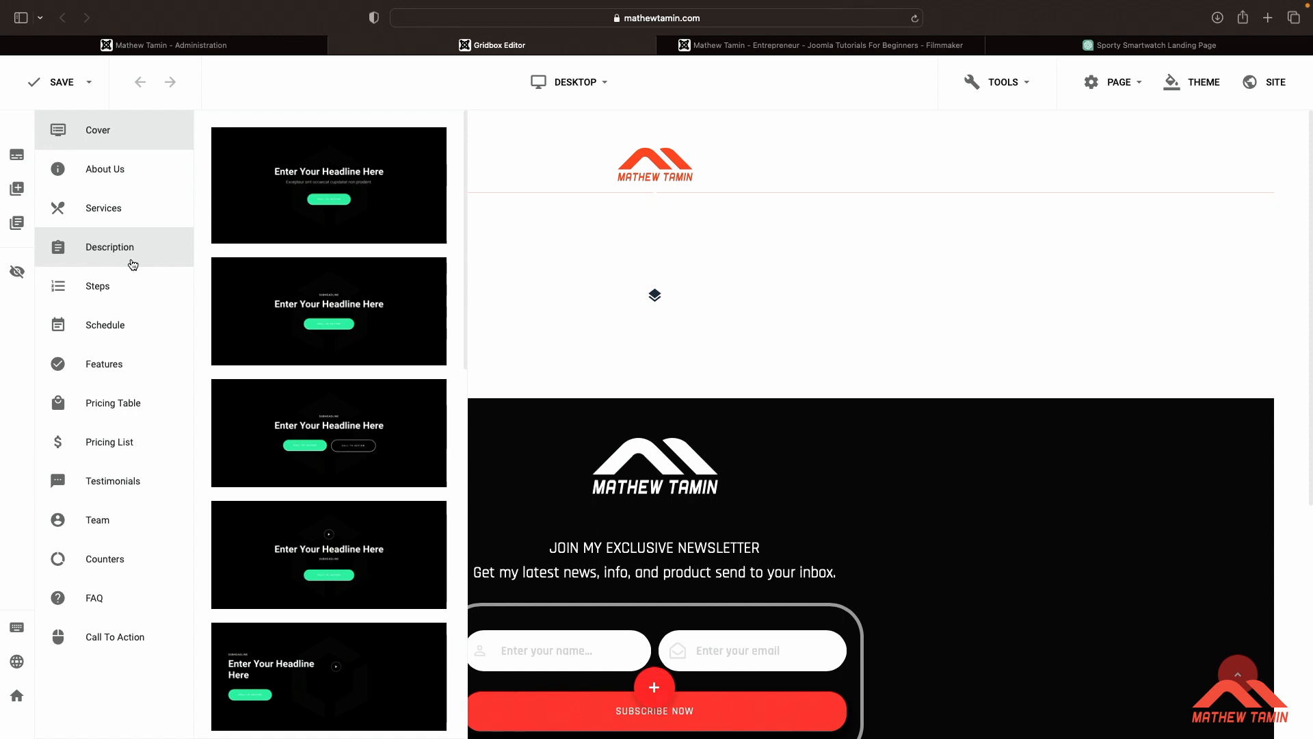
{"action": "left_click", "coordinate": [763, 266]}
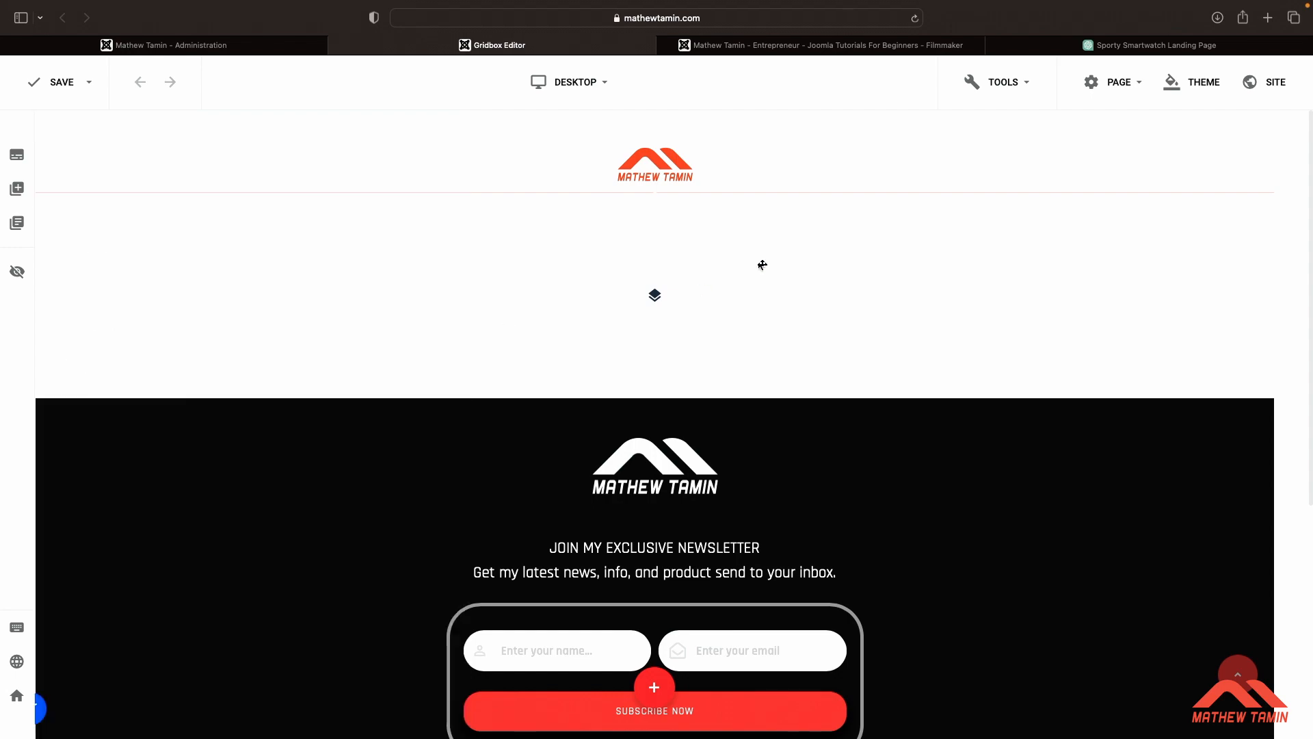
{"action": "left_click", "coordinate": [1063, 52]}
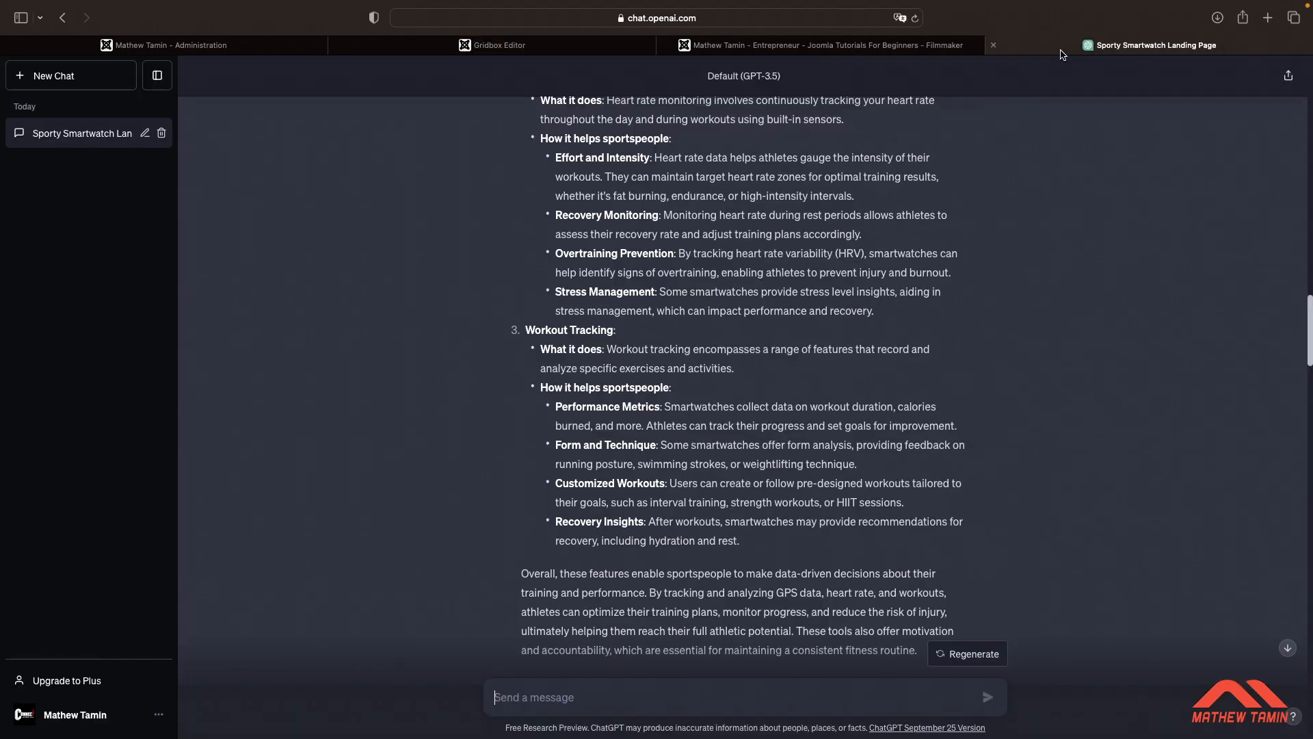
Ask ChatGPT to suggest labels for the call to action buttons for a landing page for smartwatches for sportspeople
{"action": "scroll", "coordinate": [819, 363], "scroll_direction": "down", "scroll_amount": 20}
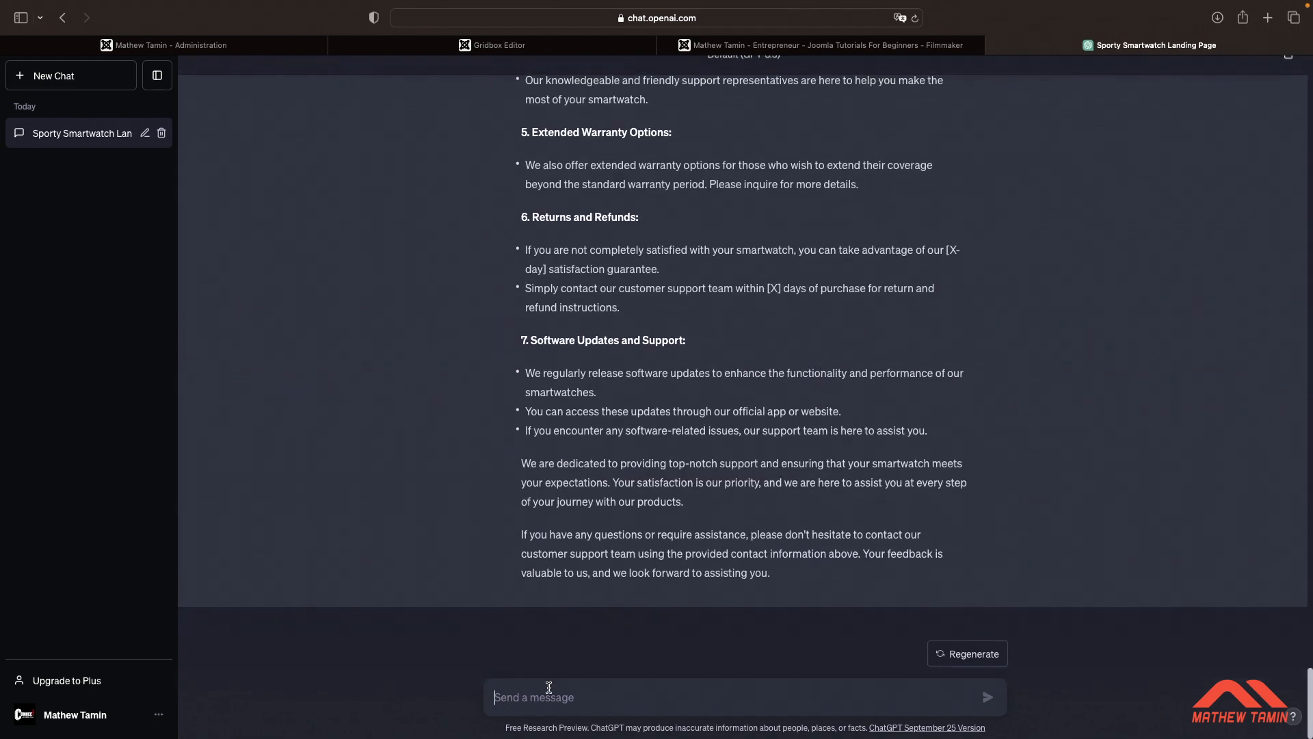
{"action": "type", "text": "Suggests labels for the call to a"}
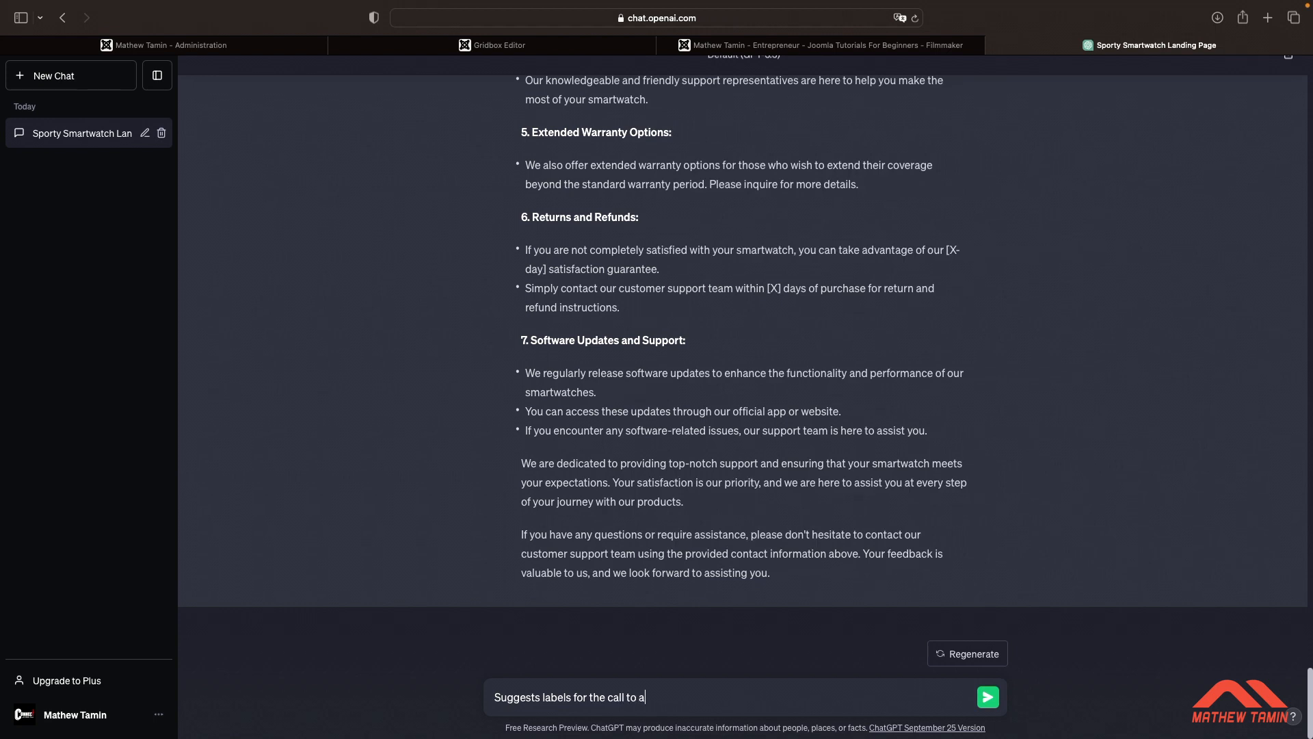
{"action": "type", "text": "ction buttons for a landing page"}
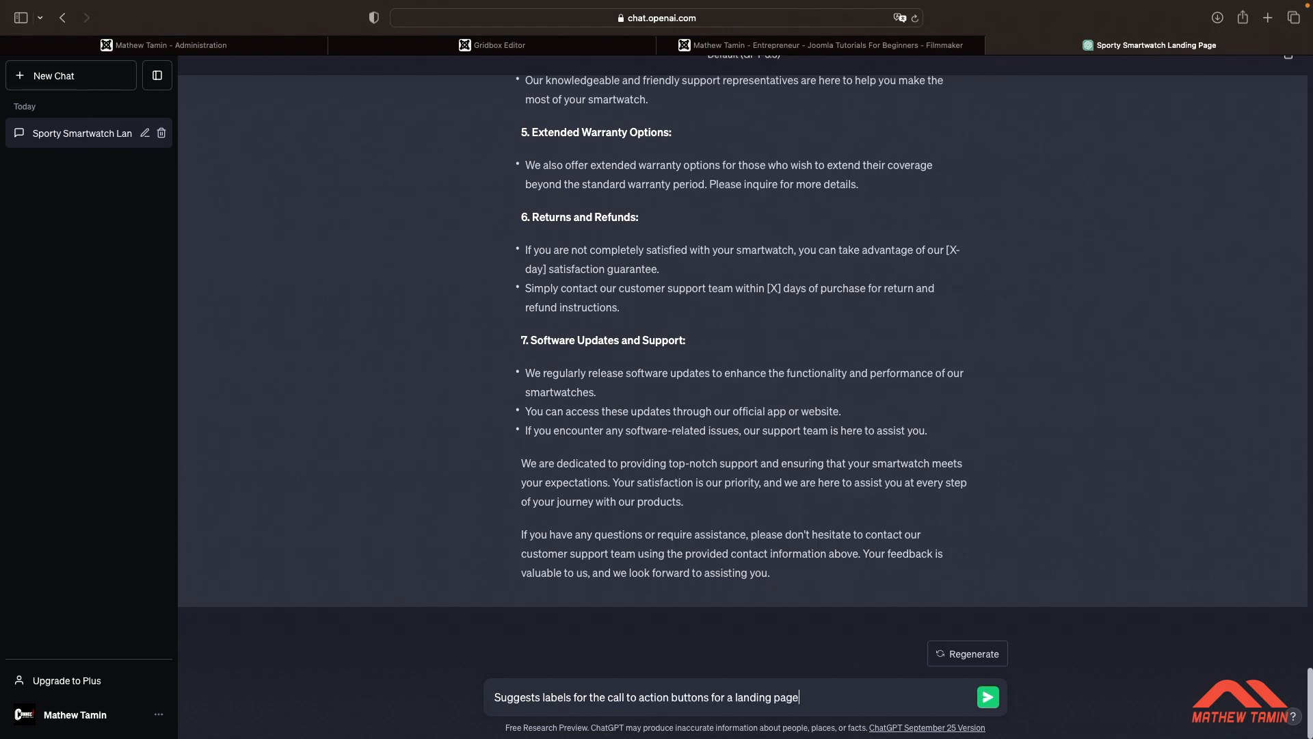
{"action": "type", "text": " for smartwatches for sportspeople"}
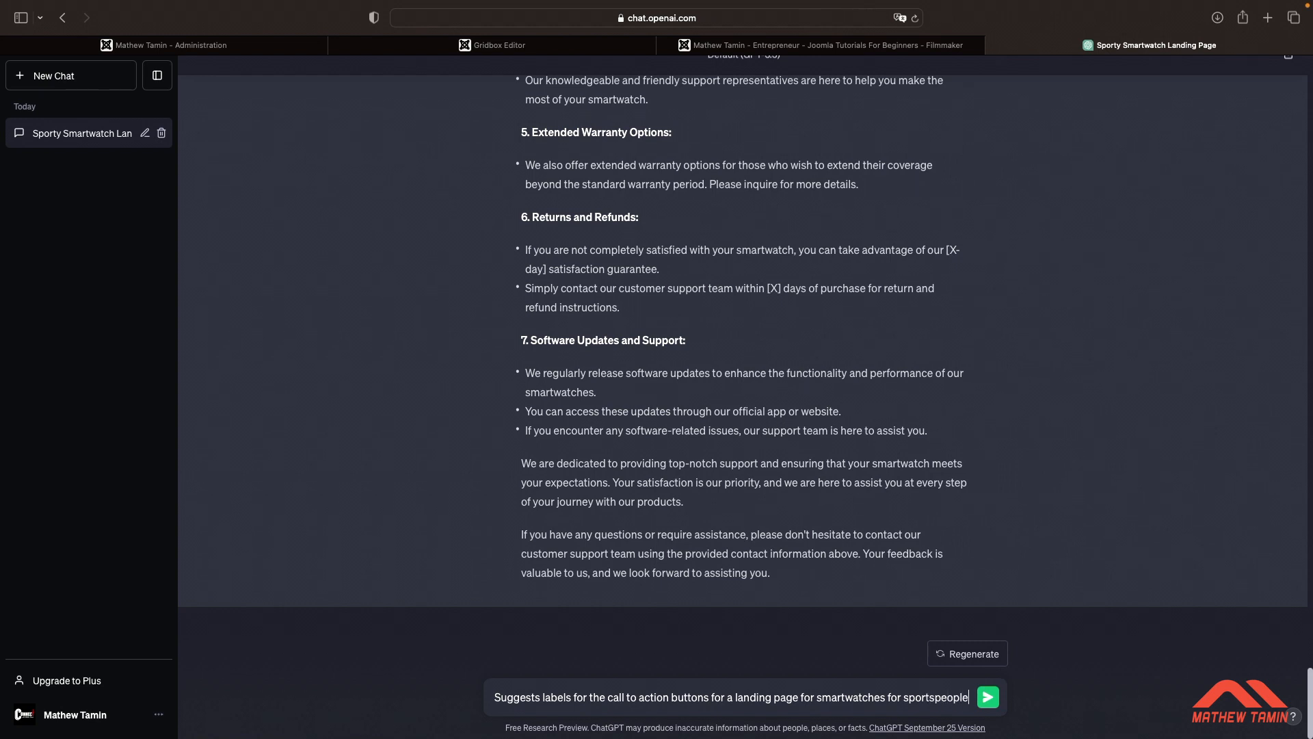
{"action": "key", "text": "Return"}
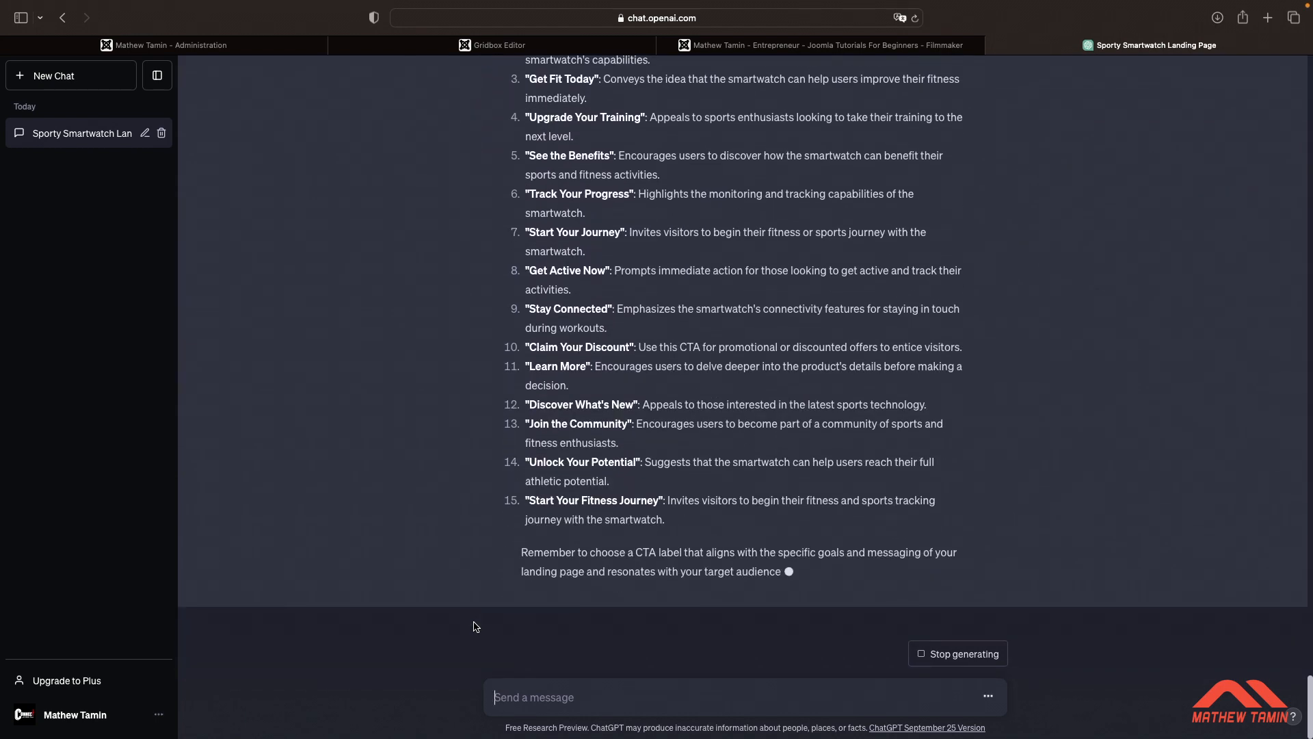
Read through the suggested call-to-action button labels
{"action": "scroll", "coordinate": [606, 499], "scroll_direction": "down", "scroll_amount": 1}
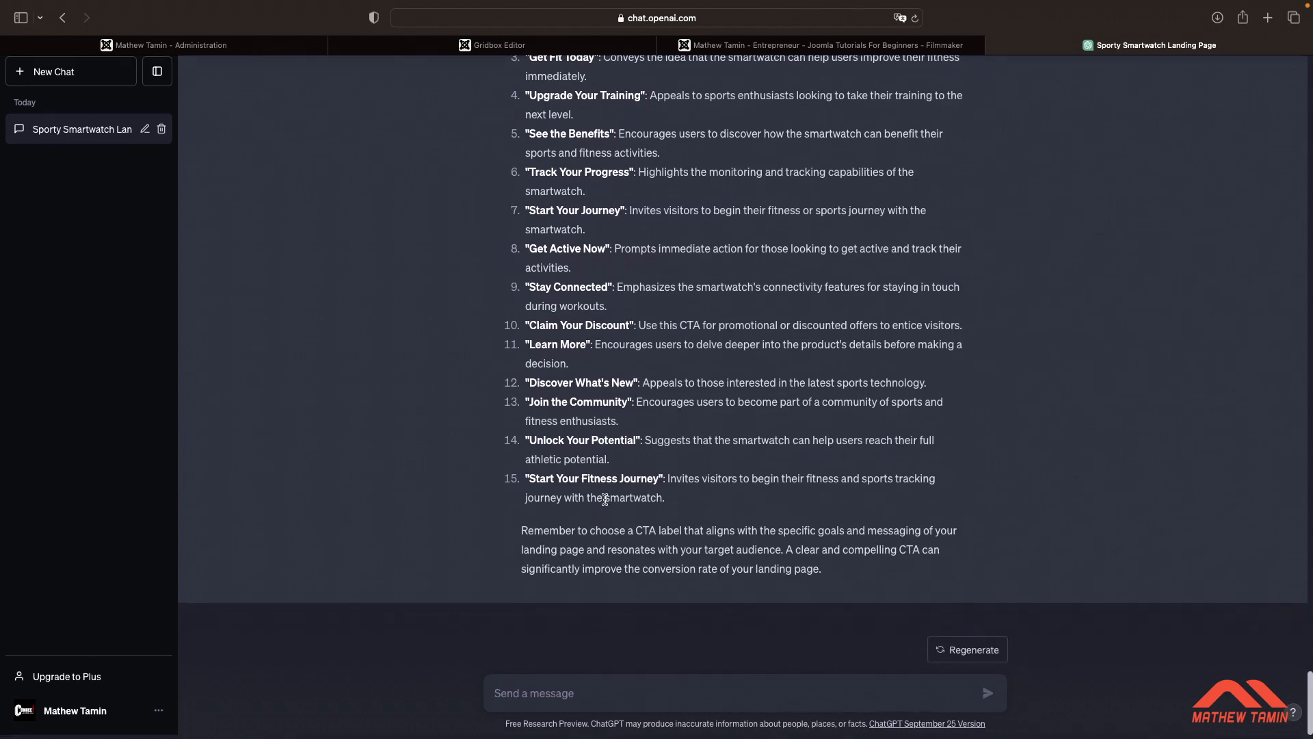
{"action": "scroll", "coordinate": [663, 406], "scroll_direction": "down", "scroll_amount": 1}
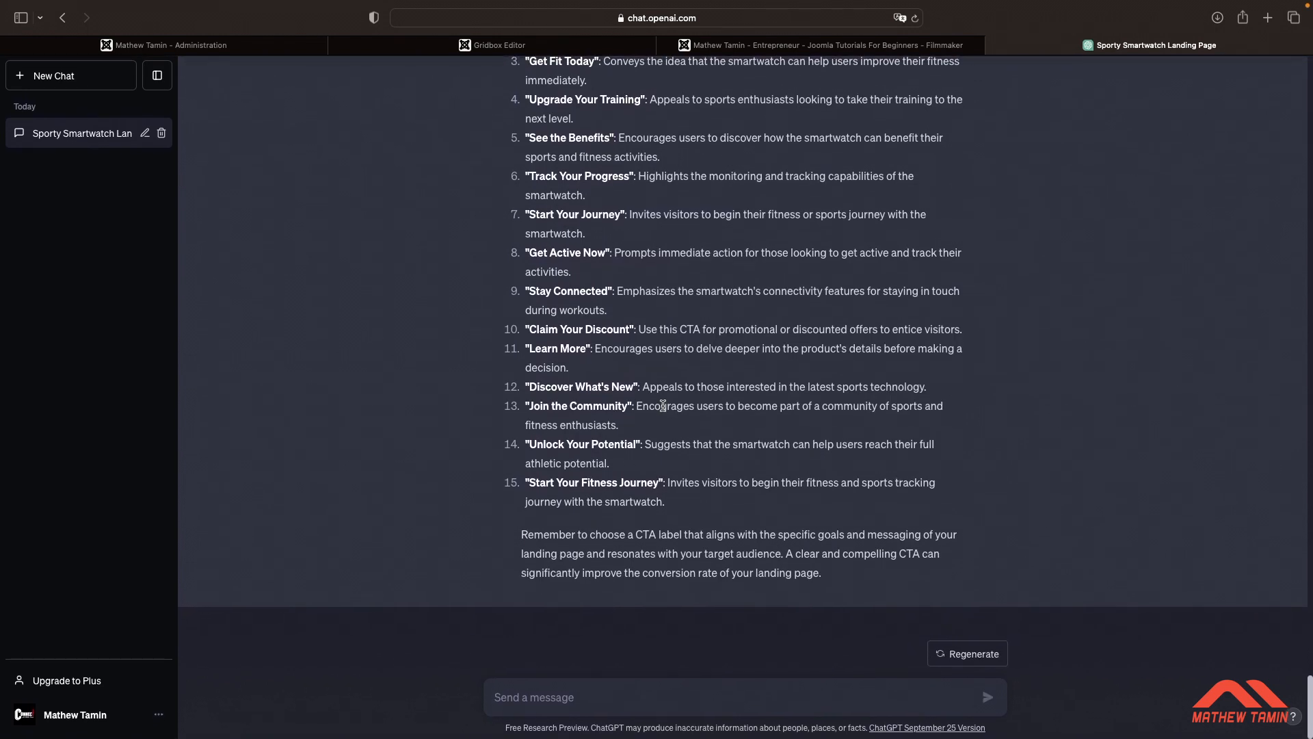
{"action": "scroll", "coordinate": [739, 325], "scroll_direction": "up", "scroll_amount": 3}
{"action": "scroll", "coordinate": [741, 327], "scroll_direction": "up", "scroll_amount": 1}
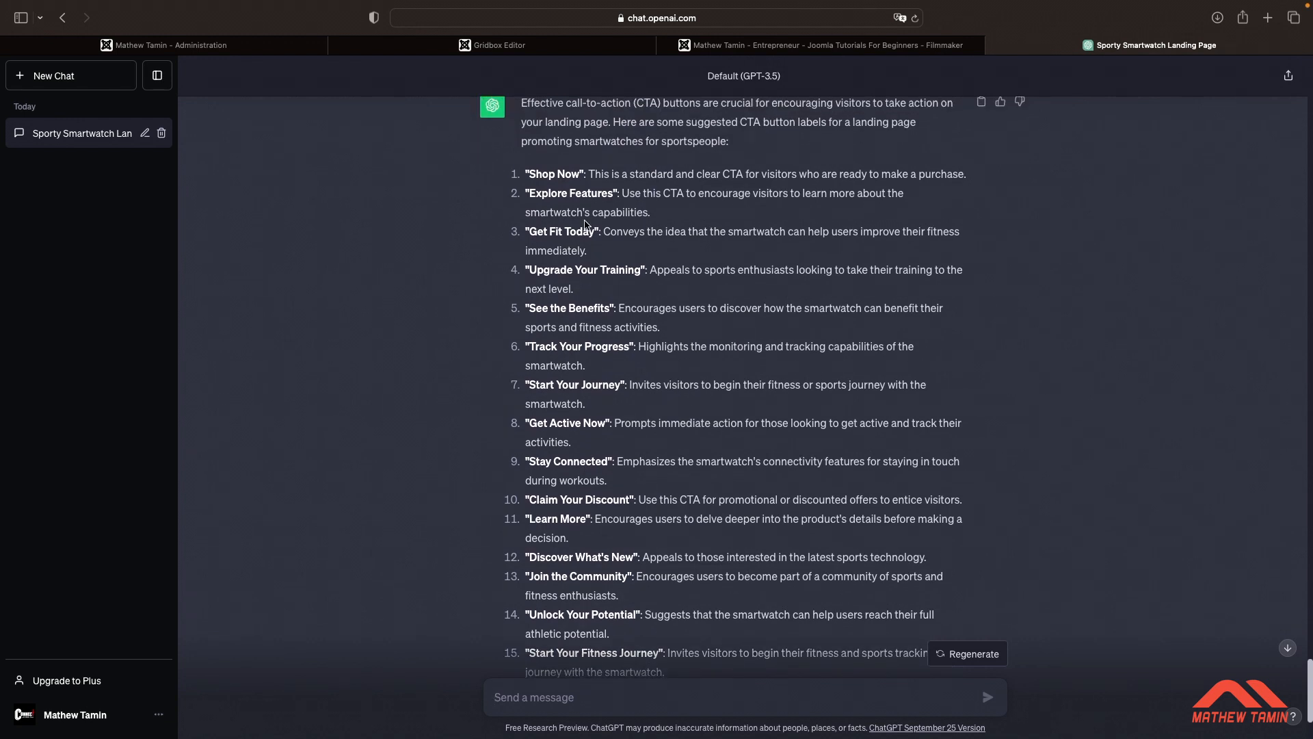
{"action": "scroll", "coordinate": [585, 225], "scroll_direction": "down", "scroll_amount": 2}
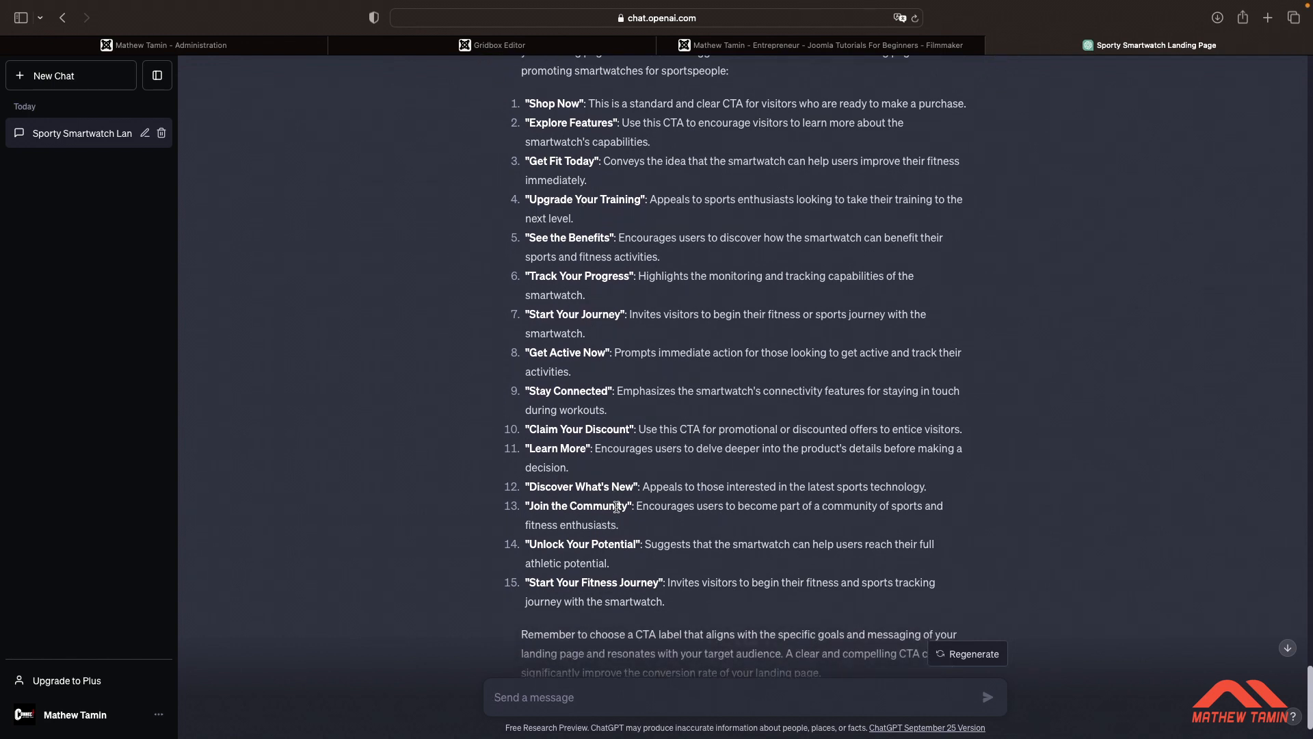
In the Gridbox editor, add a Cover page block with a headline and two call-to-action buttons, then save the page
{"action": "left_click", "coordinate": [504, 48]}
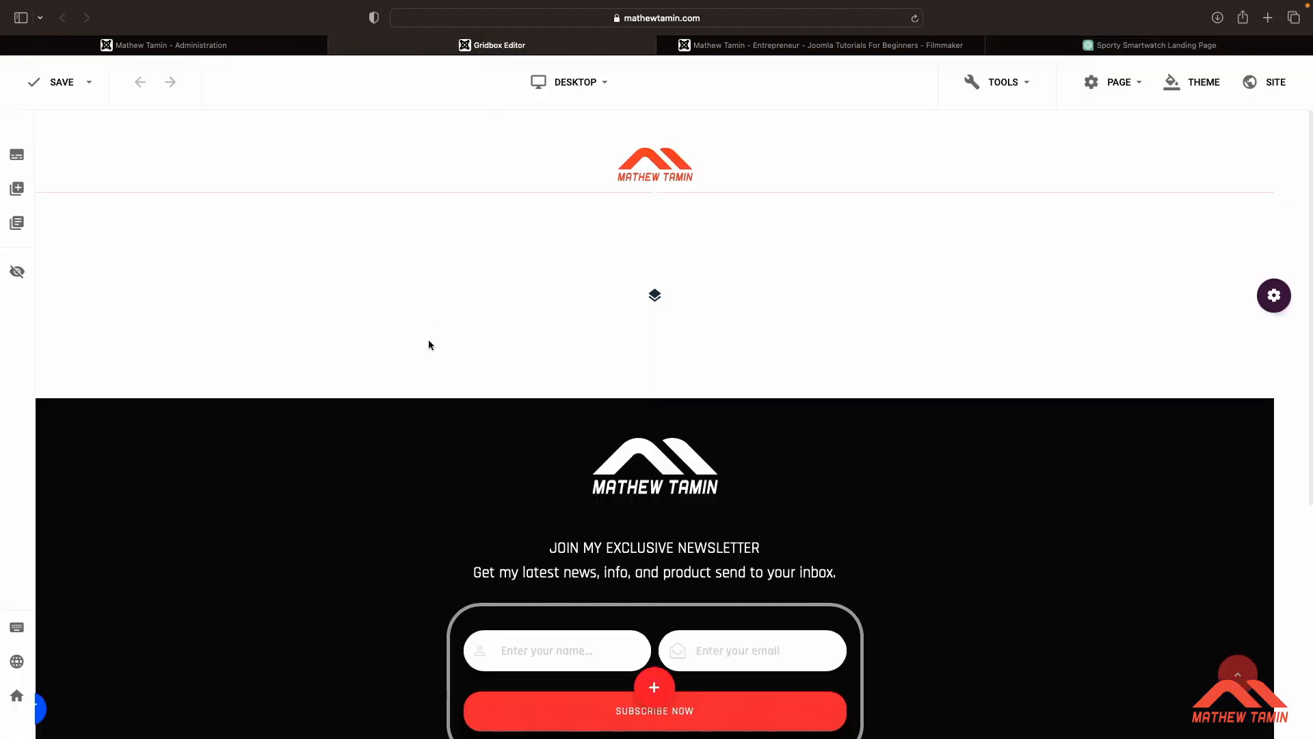
{"action": "left_click", "coordinate": [16, 190]}
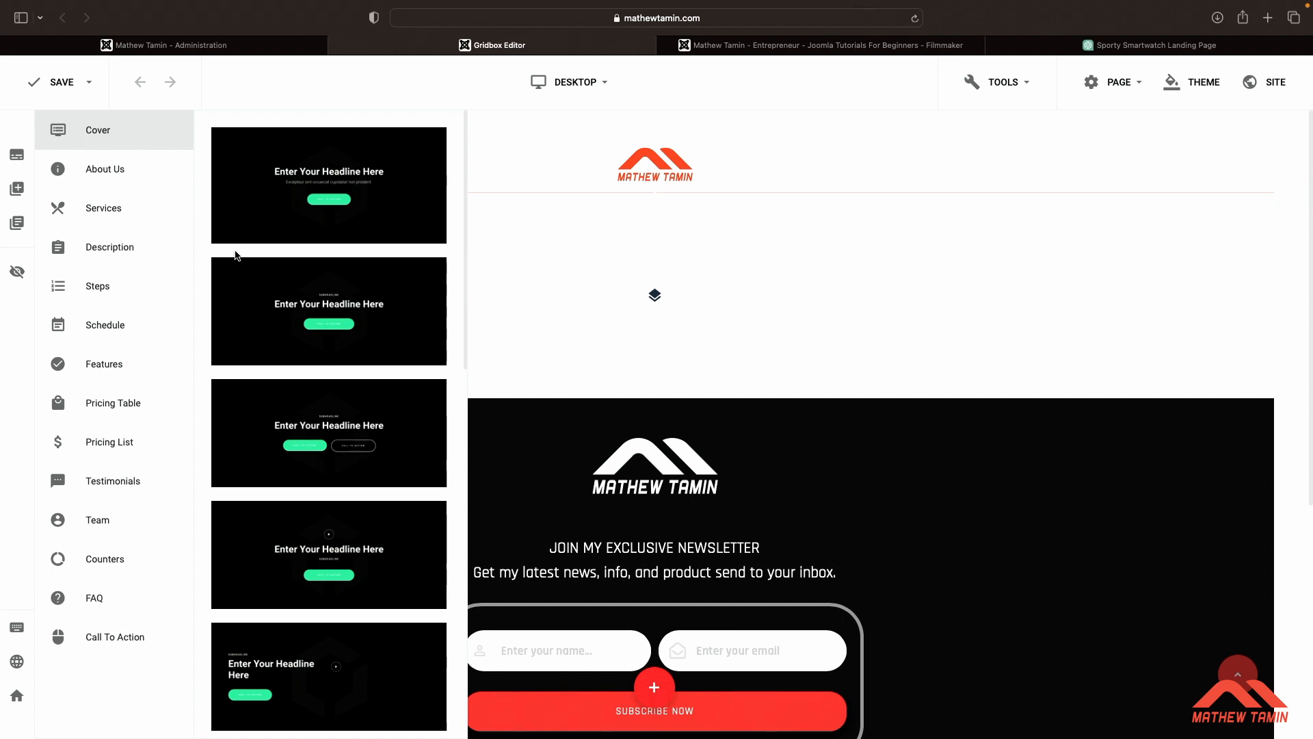
{"action": "scroll", "coordinate": [303, 281], "scroll_direction": "down", "scroll_amount": 5}
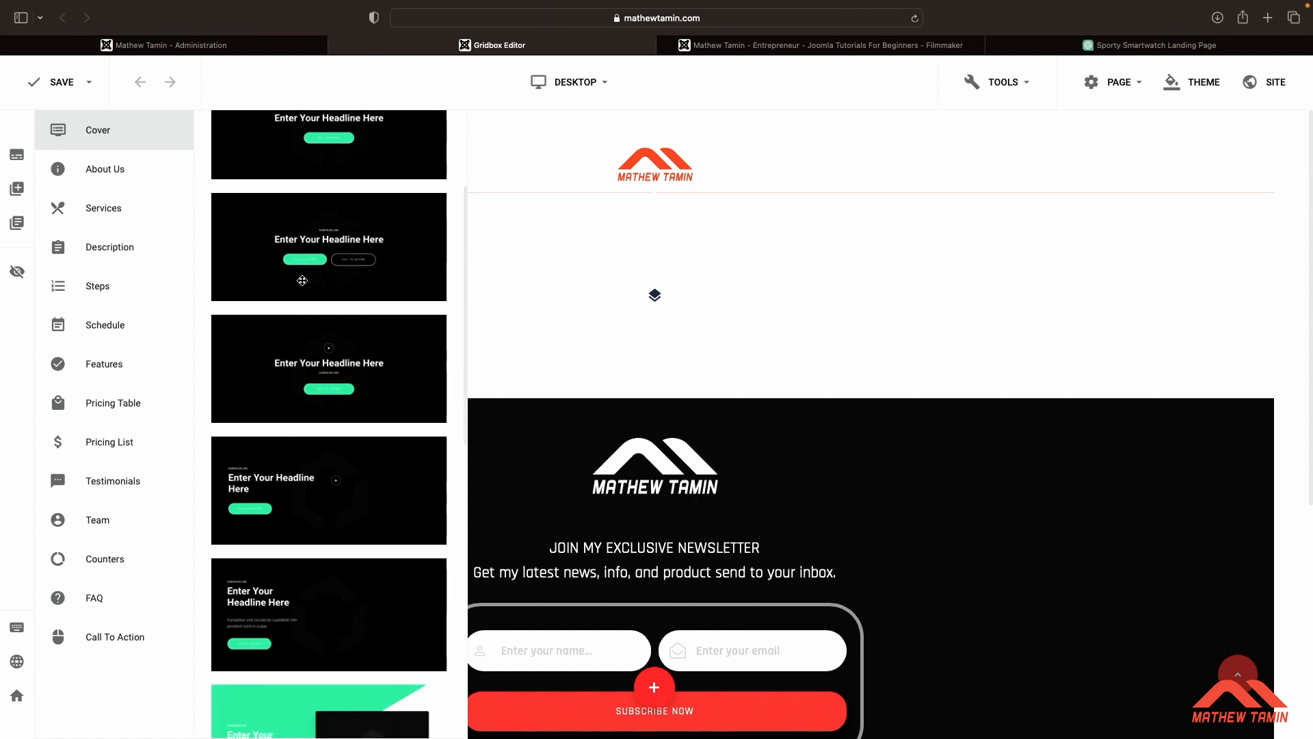
{"action": "scroll", "coordinate": [338, 399], "scroll_direction": "up", "scroll_amount": 2}
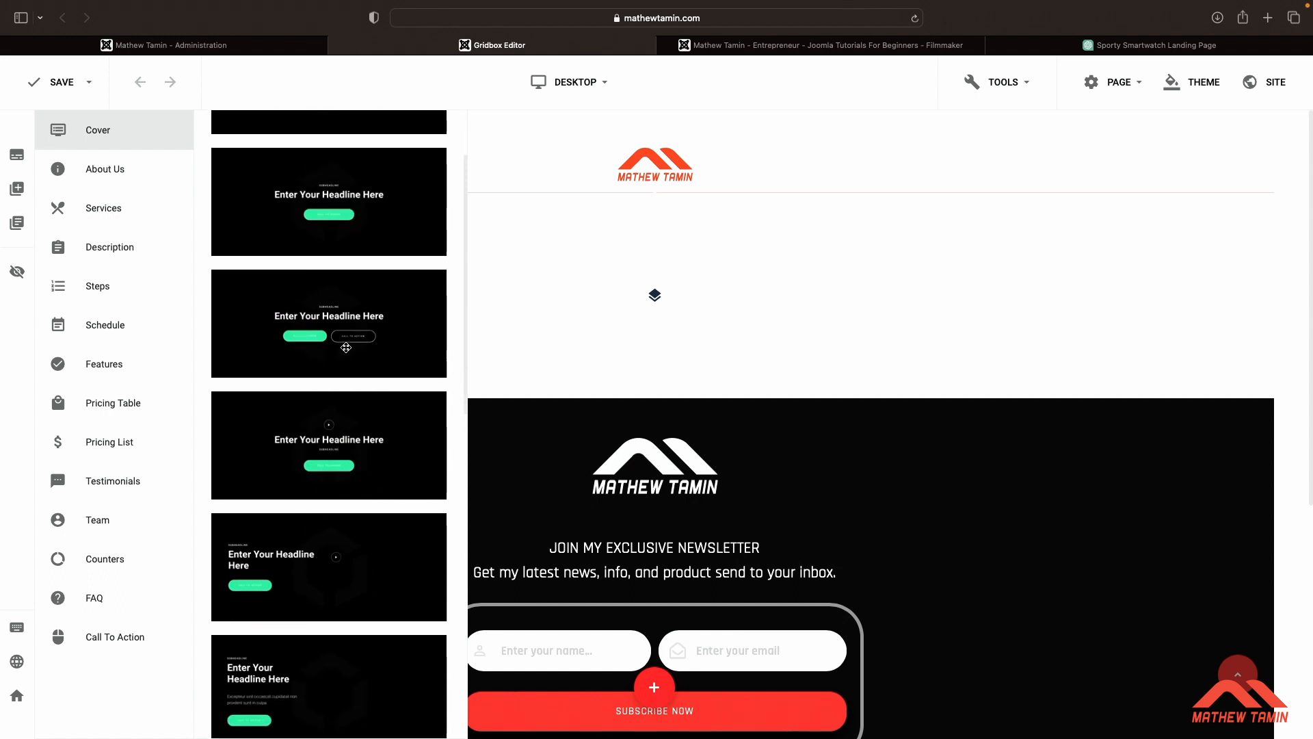
{"action": "left_click_drag", "start_coordinate": [333, 315], "coordinate": [448, 273]}
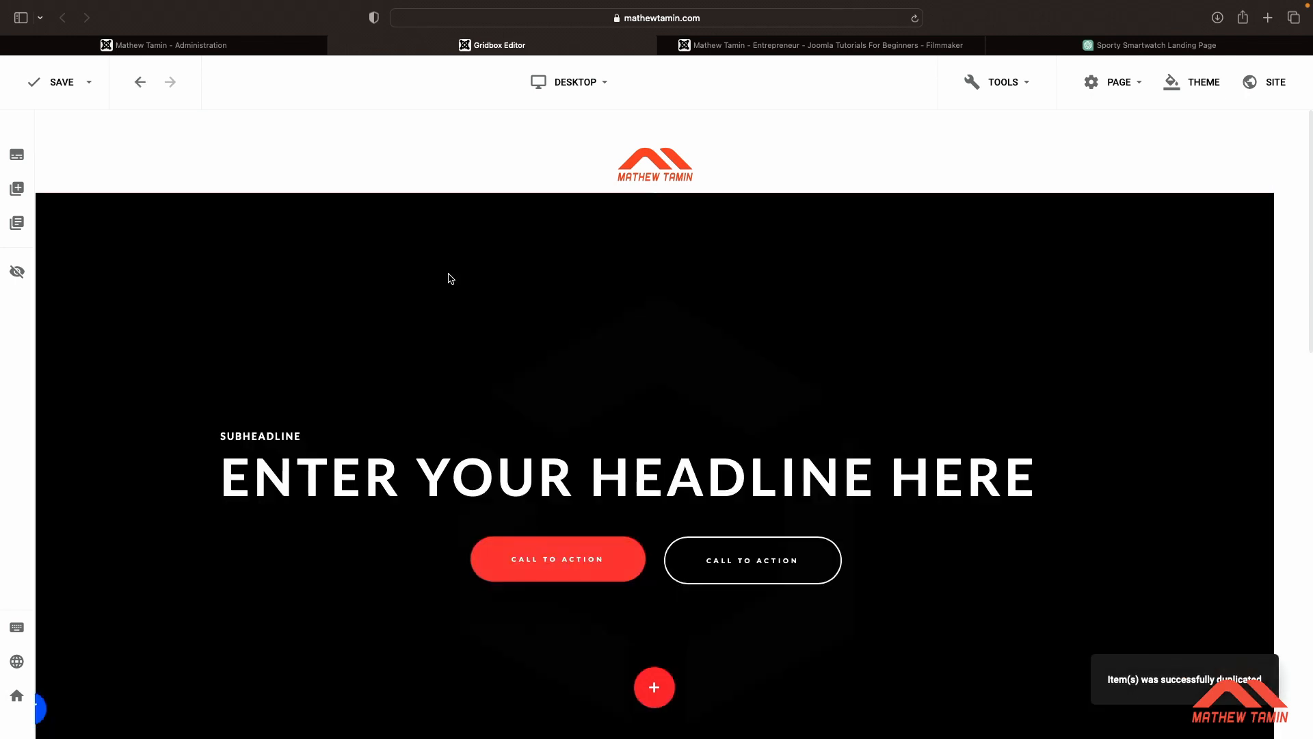
{"action": "key", "text": "super+s"}
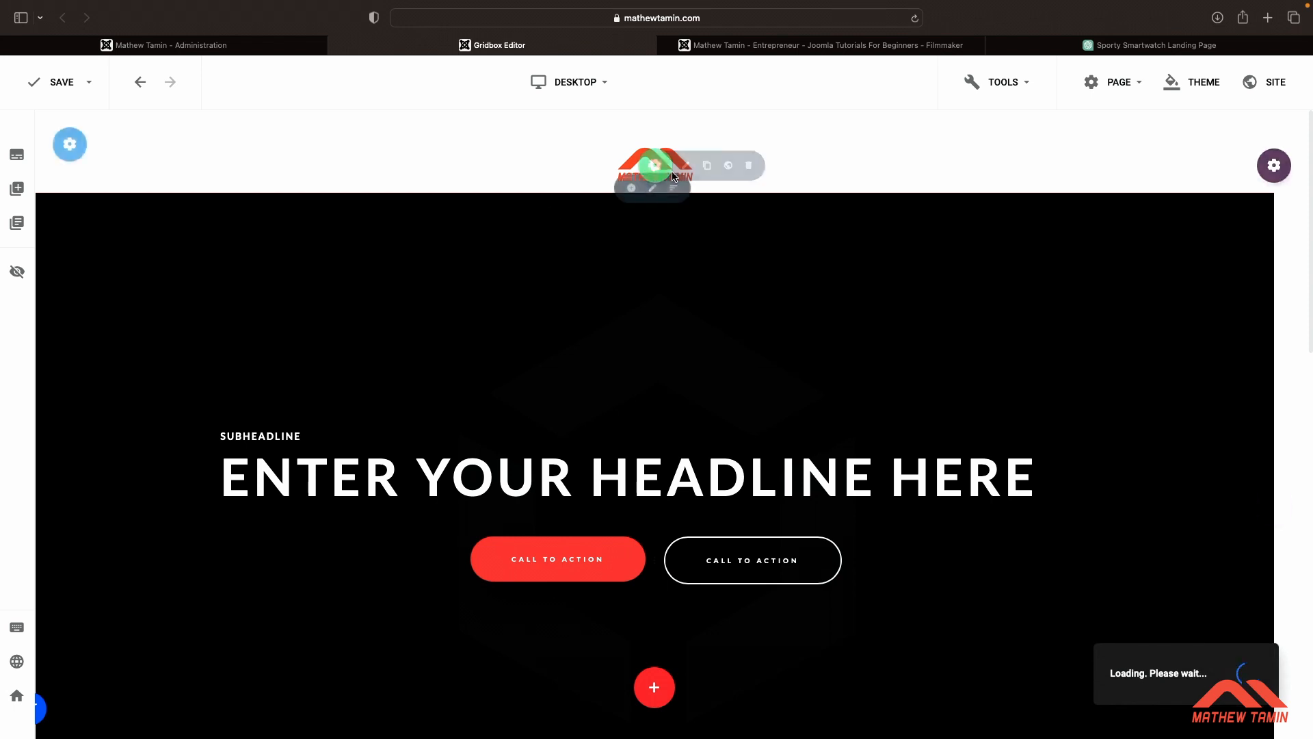
Move the ChatGPT tab next to the Gridbox Editor tab and review the conversation back to the first question
{"action": "left_click", "coordinate": [1040, 47]}
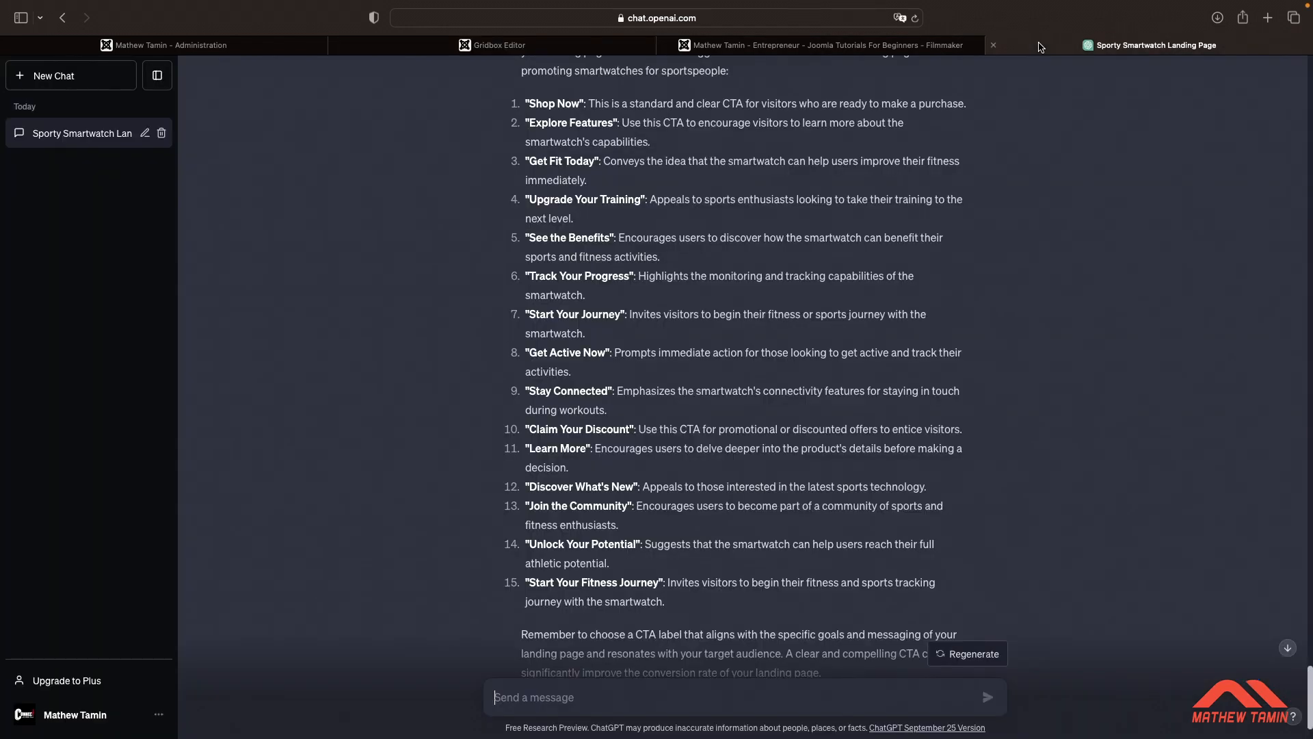
{"action": "left_click_drag", "start_coordinate": [1039, 47], "coordinate": [740, 48]}
{"action": "scroll", "coordinate": [746, 290], "scroll_direction": "up", "scroll_amount": 10}
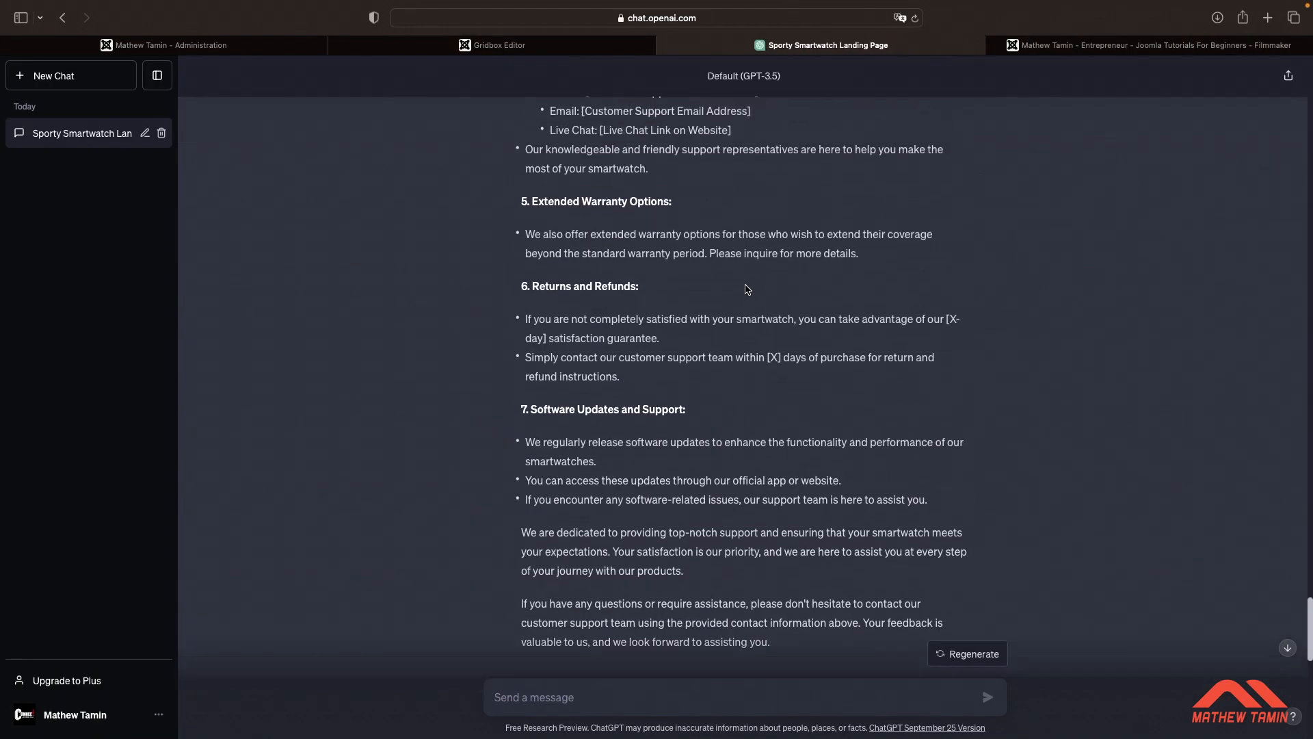
{"action": "scroll", "coordinate": [747, 289], "scroll_direction": "up", "scroll_amount": 20}
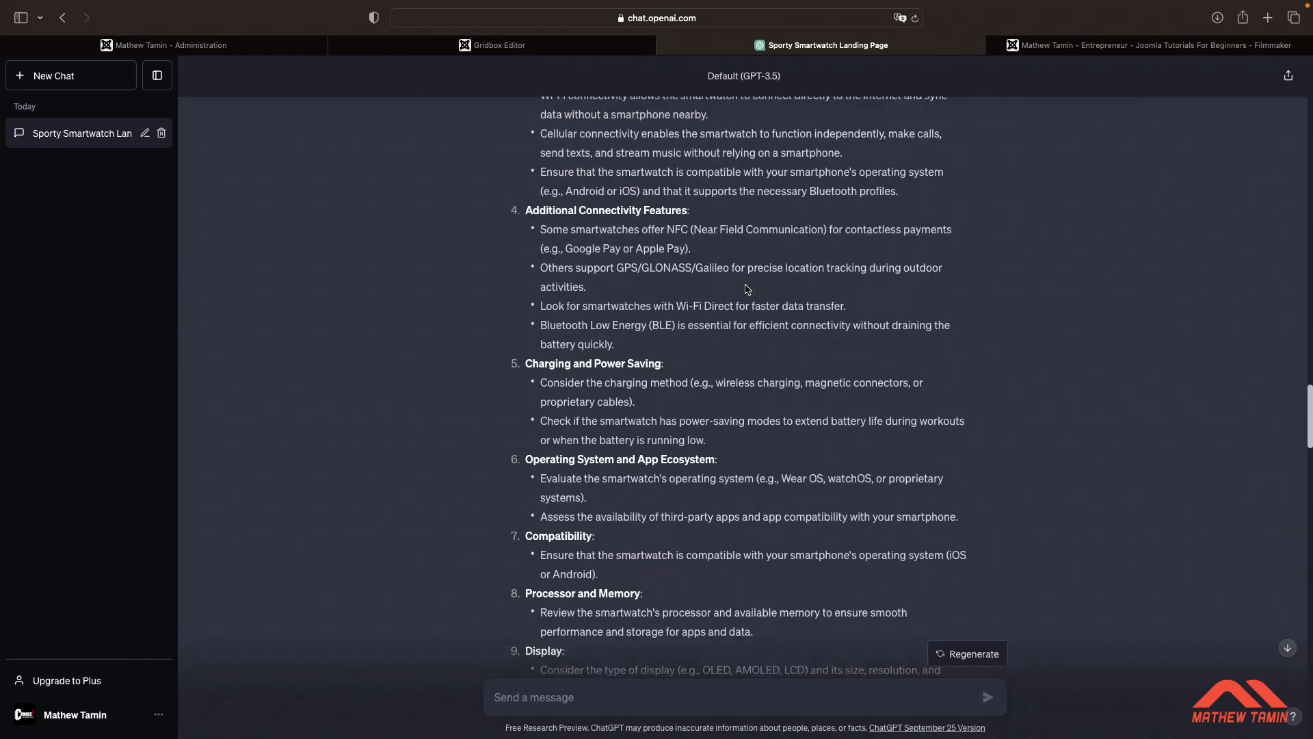
{"action": "scroll", "coordinate": [747, 289], "scroll_direction": "up", "scroll_amount": 20}
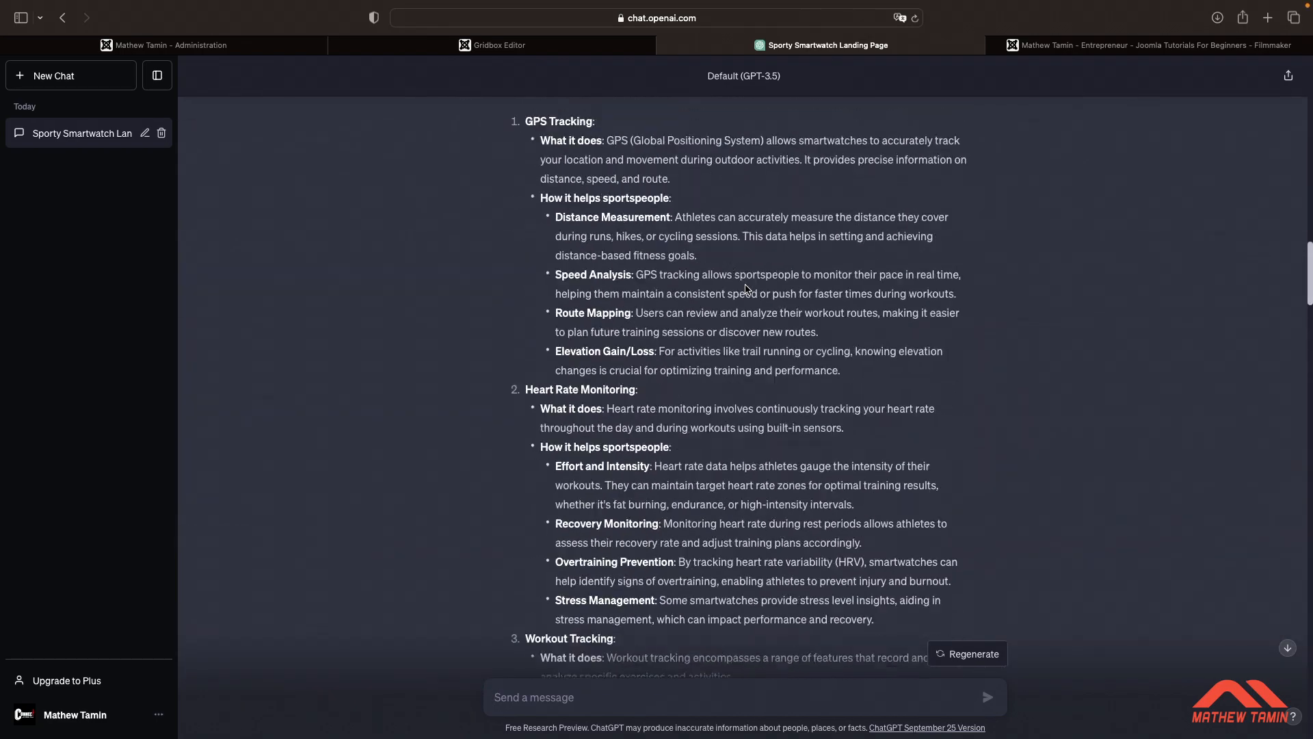
{"action": "scroll", "coordinate": [747, 289], "scroll_direction": "up", "scroll_amount": 20}
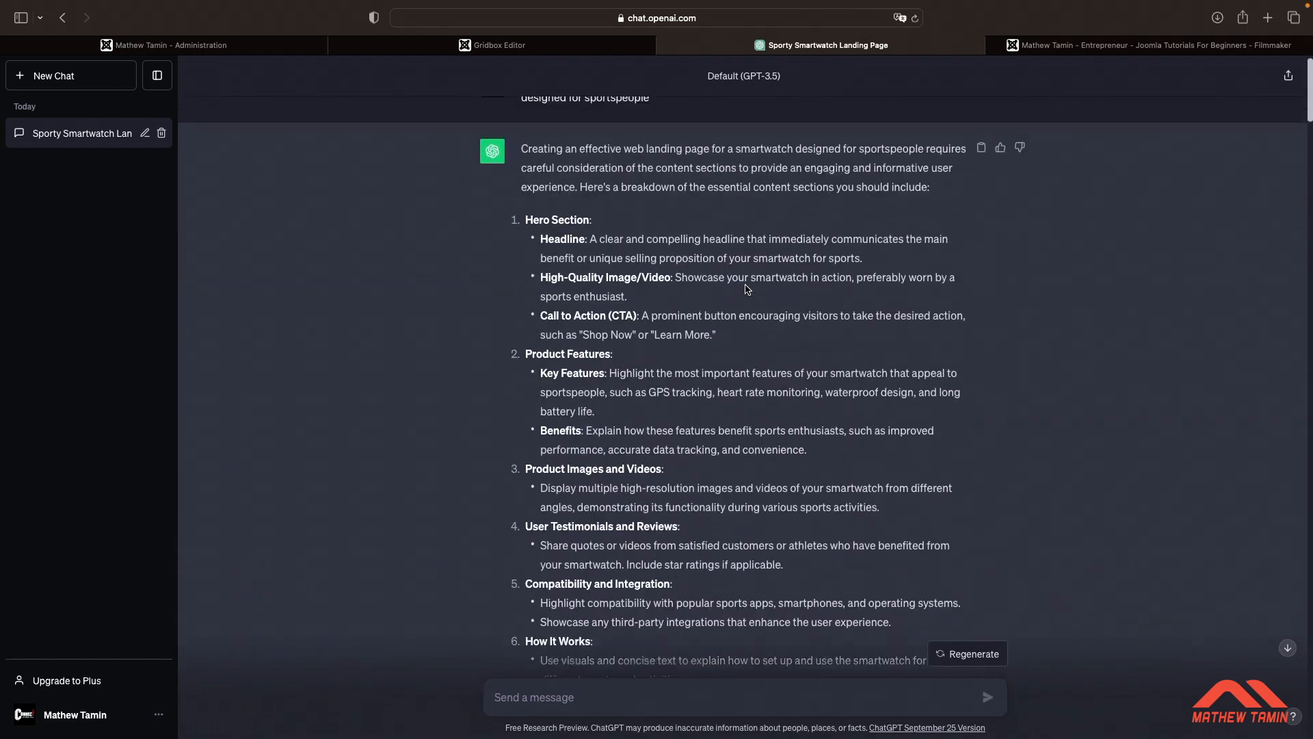
{"action": "scroll", "coordinate": [747, 289], "scroll_direction": "up", "scroll_amount": 2}
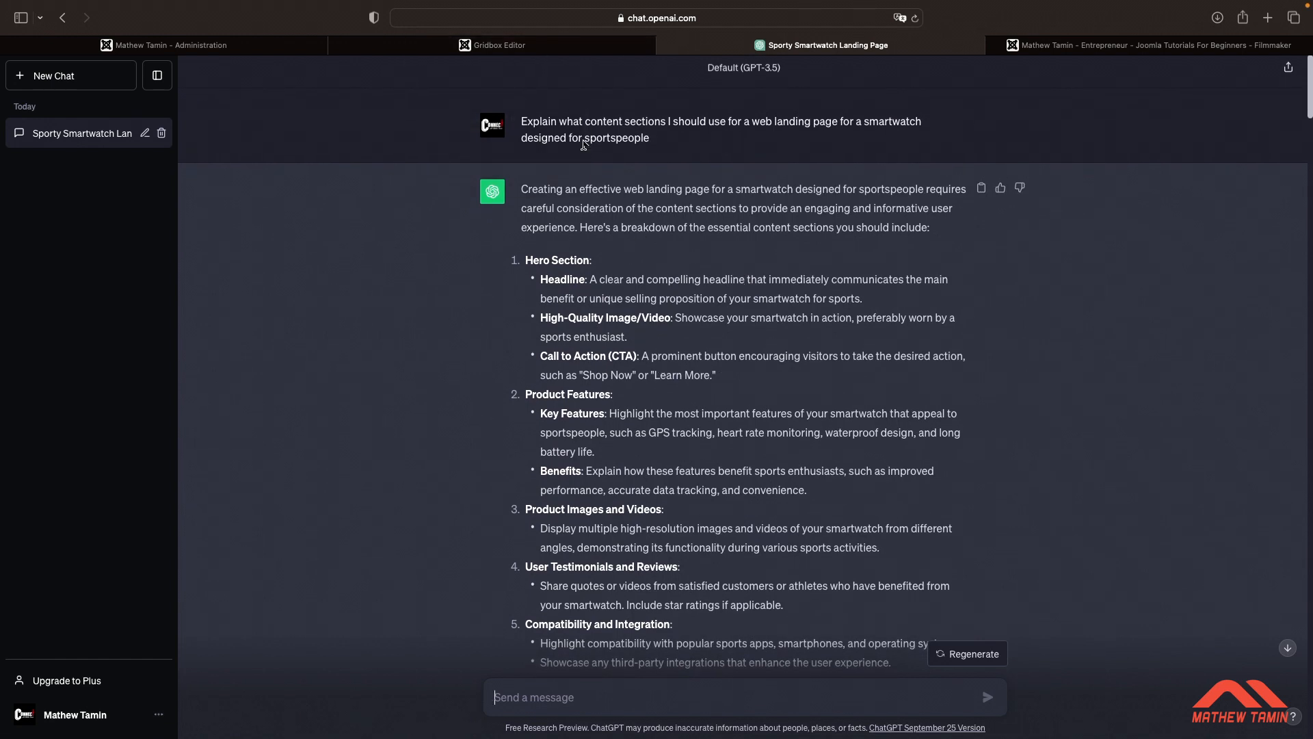
In the Gridbox editor, add an About Us block with the image on the left below the cover section
{"action": "left_click", "coordinate": [563, 45]}
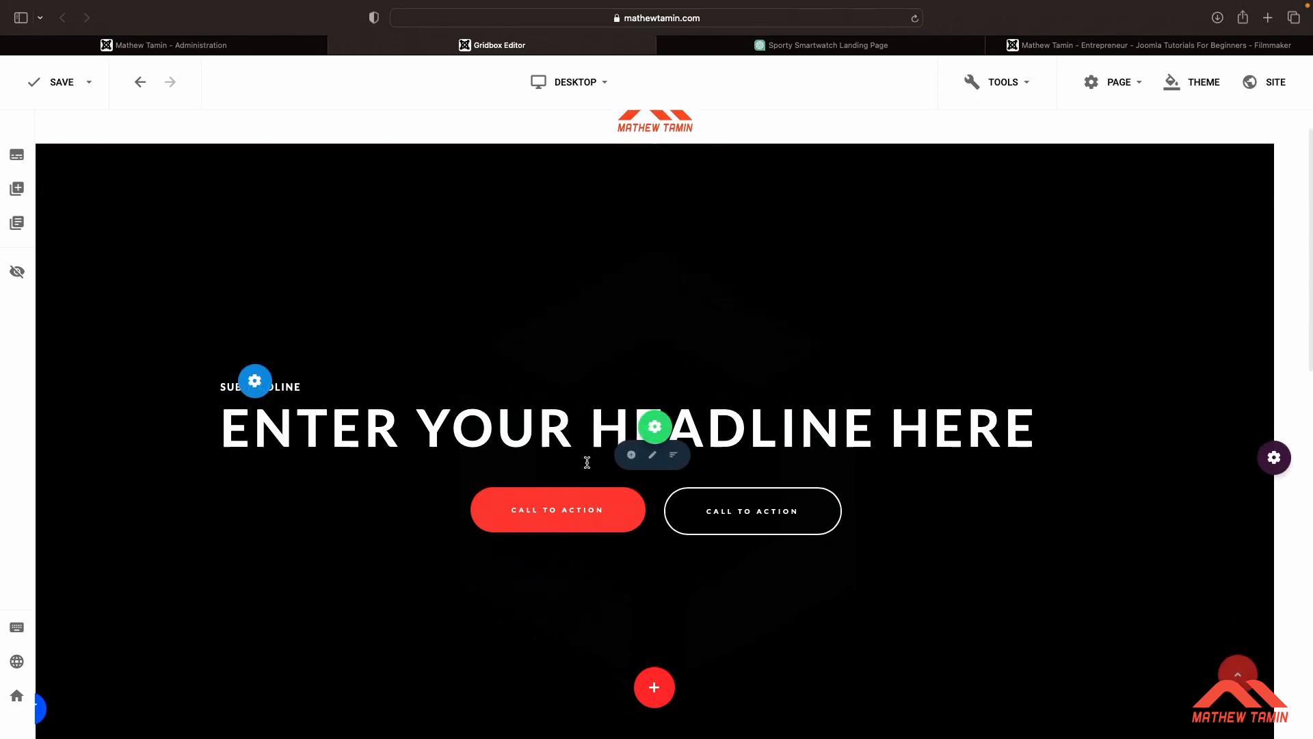
{"action": "scroll", "coordinate": [587, 460], "scroll_direction": "down", "scroll_amount": 1}
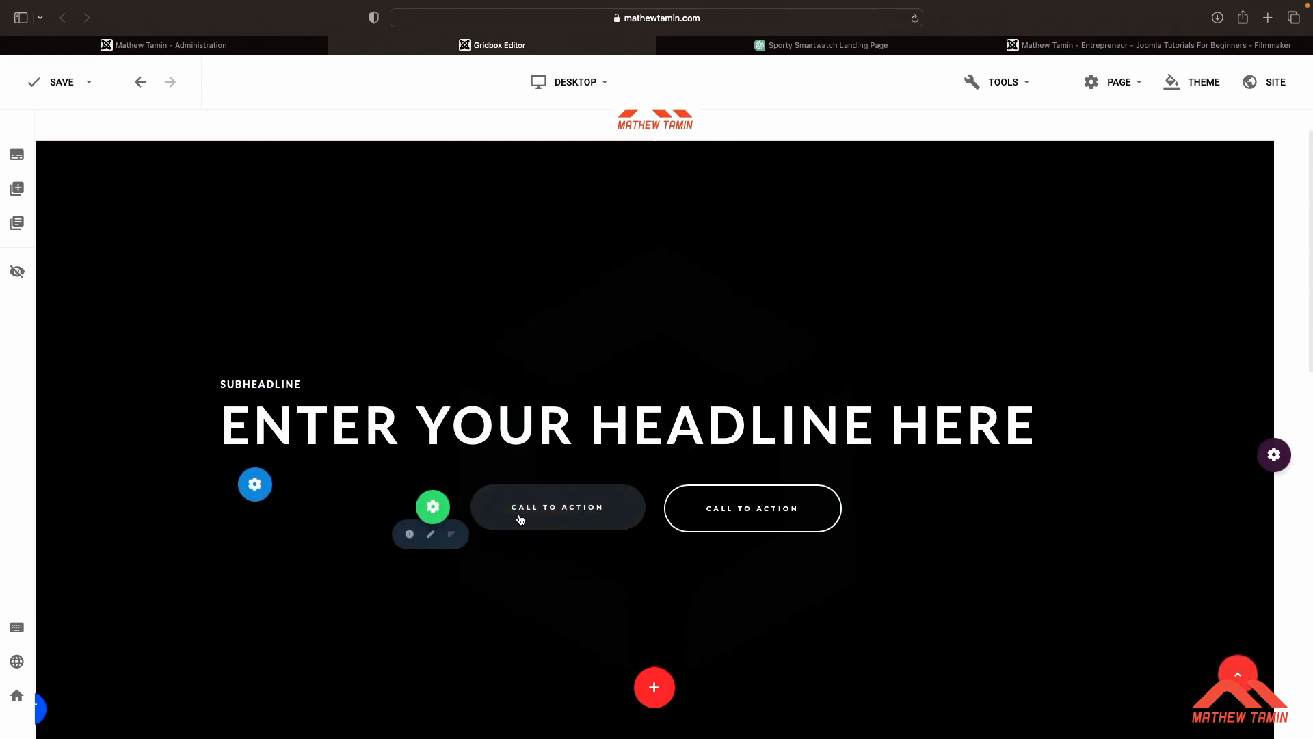
{"action": "scroll", "coordinate": [648, 414], "scroll_direction": "down", "scroll_amount": 5}
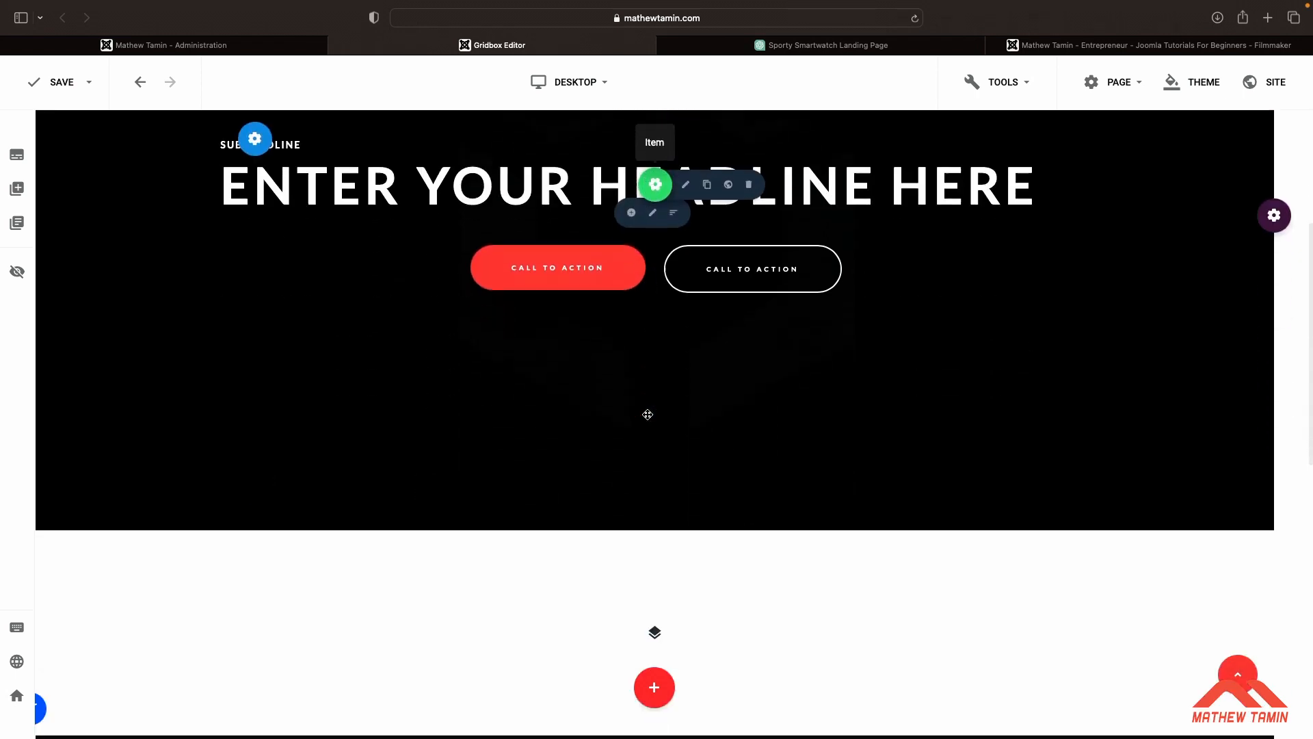
{"action": "scroll", "coordinate": [648, 415], "scroll_direction": "down", "scroll_amount": 1}
{"action": "scroll", "coordinate": [648, 414], "scroll_direction": "up", "scroll_amount": 1}
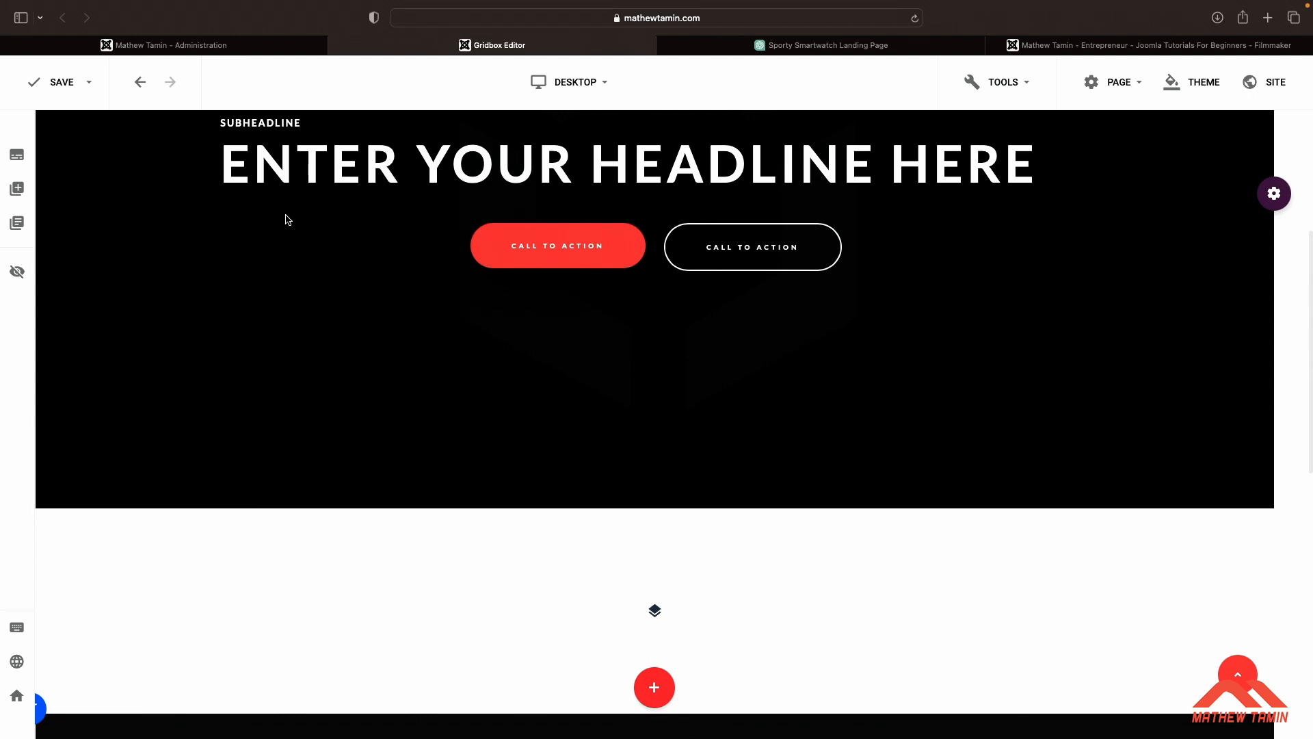
{"action": "left_click", "coordinate": [17, 188]}
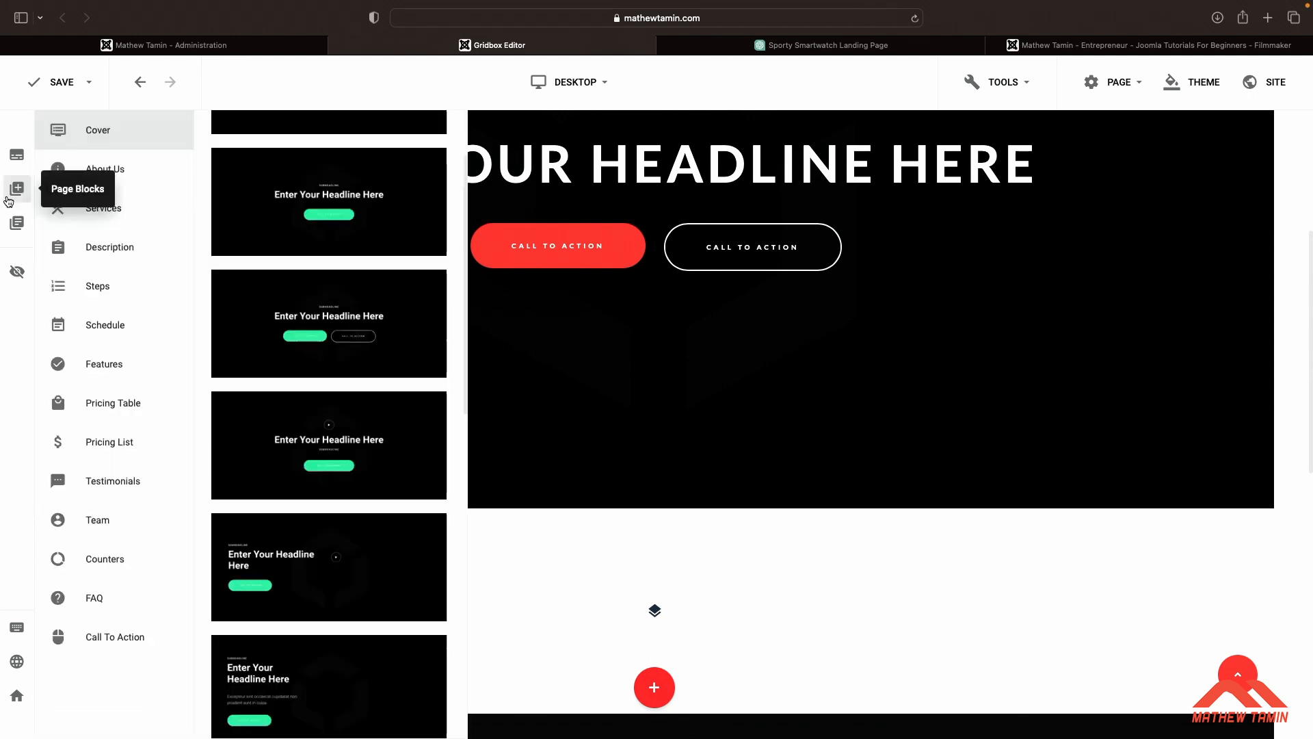
{"action": "left_click", "coordinate": [113, 177]}
{"action": "scroll", "coordinate": [333, 264], "scroll_direction": "down", "scroll_amount": 5}
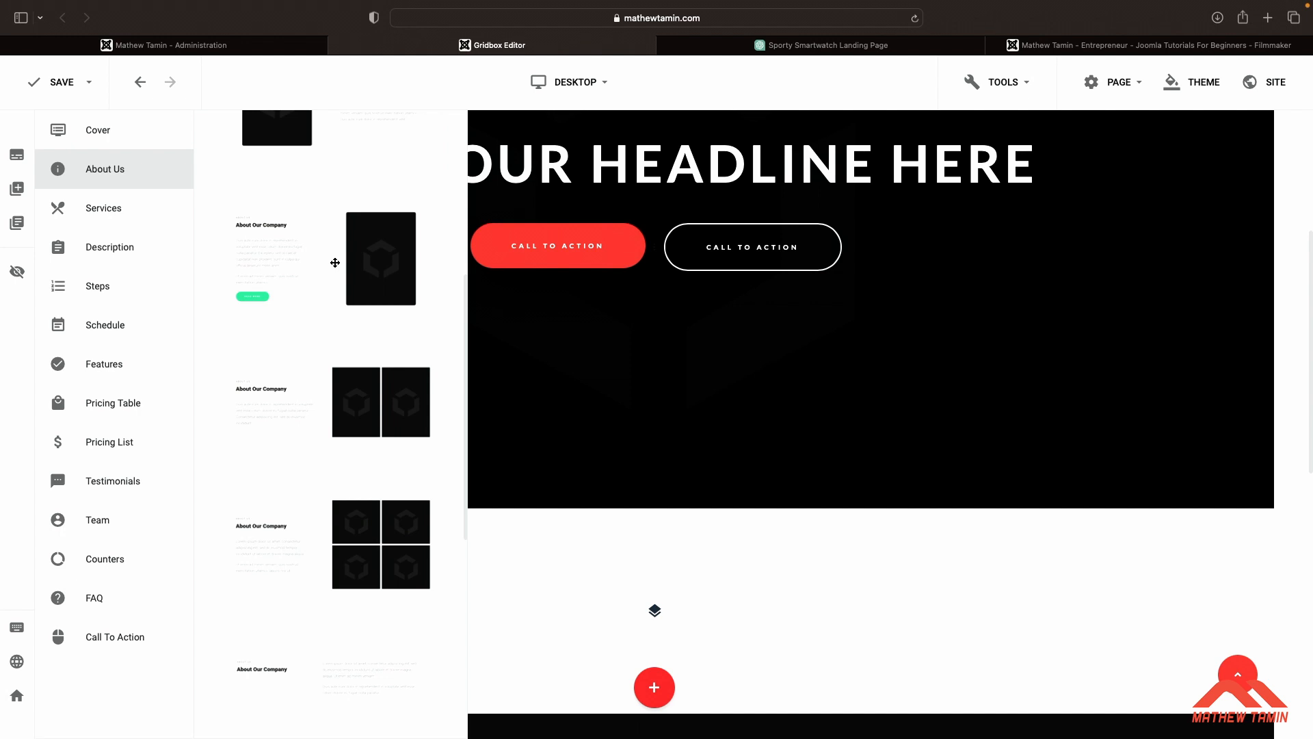
{"action": "scroll", "coordinate": [341, 298], "scroll_direction": "up", "scroll_amount": 5}
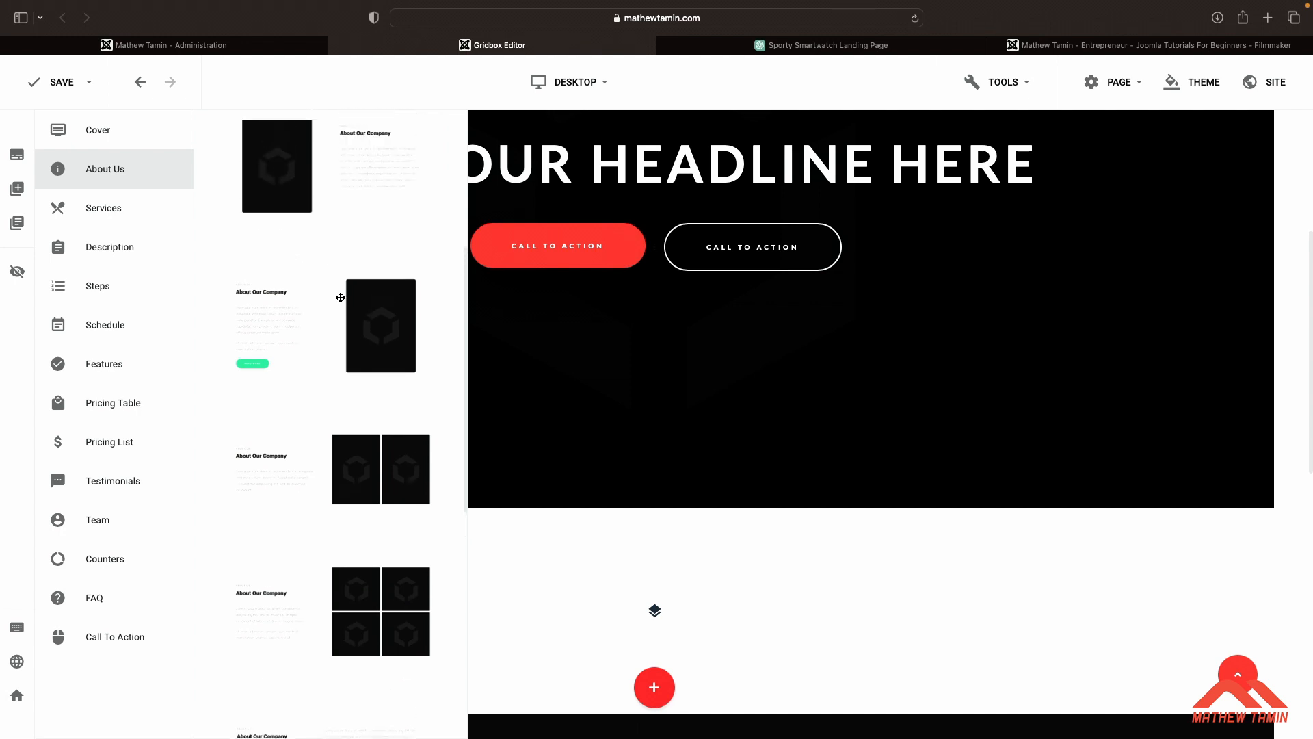
{"action": "scroll", "coordinate": [340, 298], "scroll_direction": "up", "scroll_amount": 1}
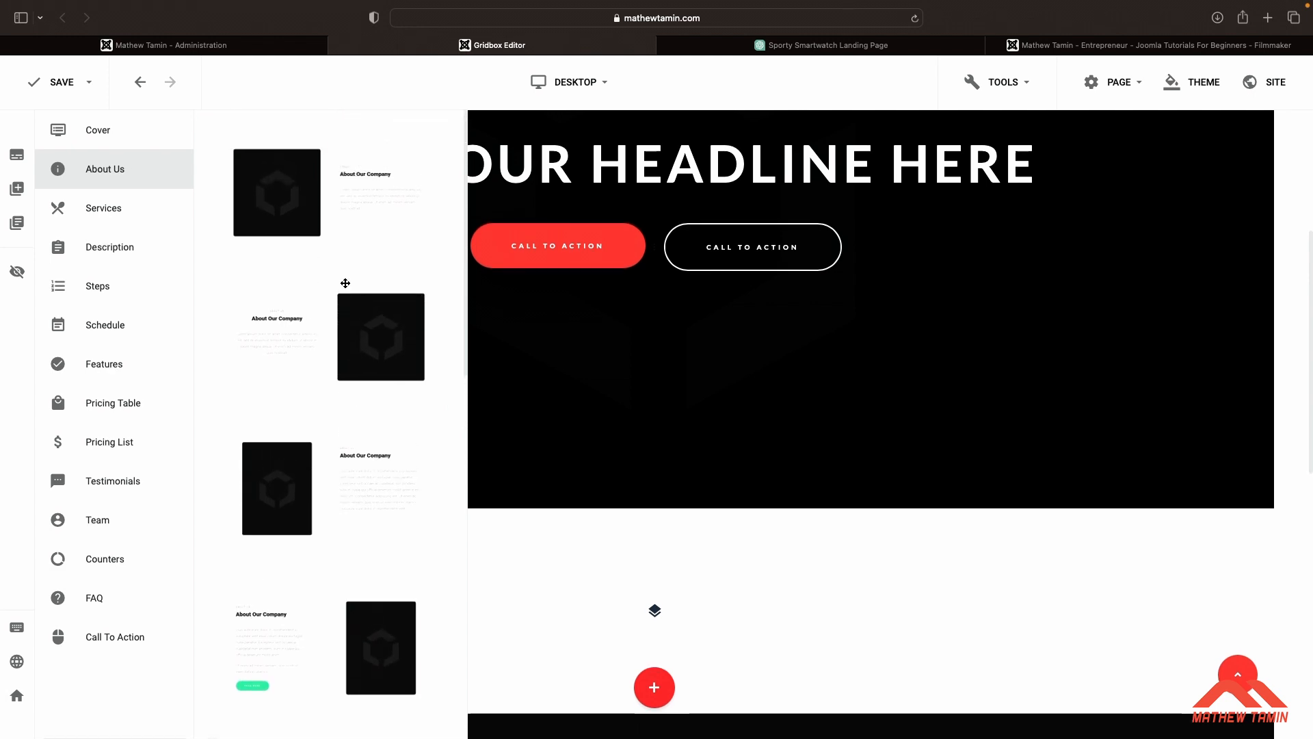
{"action": "left_click", "coordinate": [333, 188]}
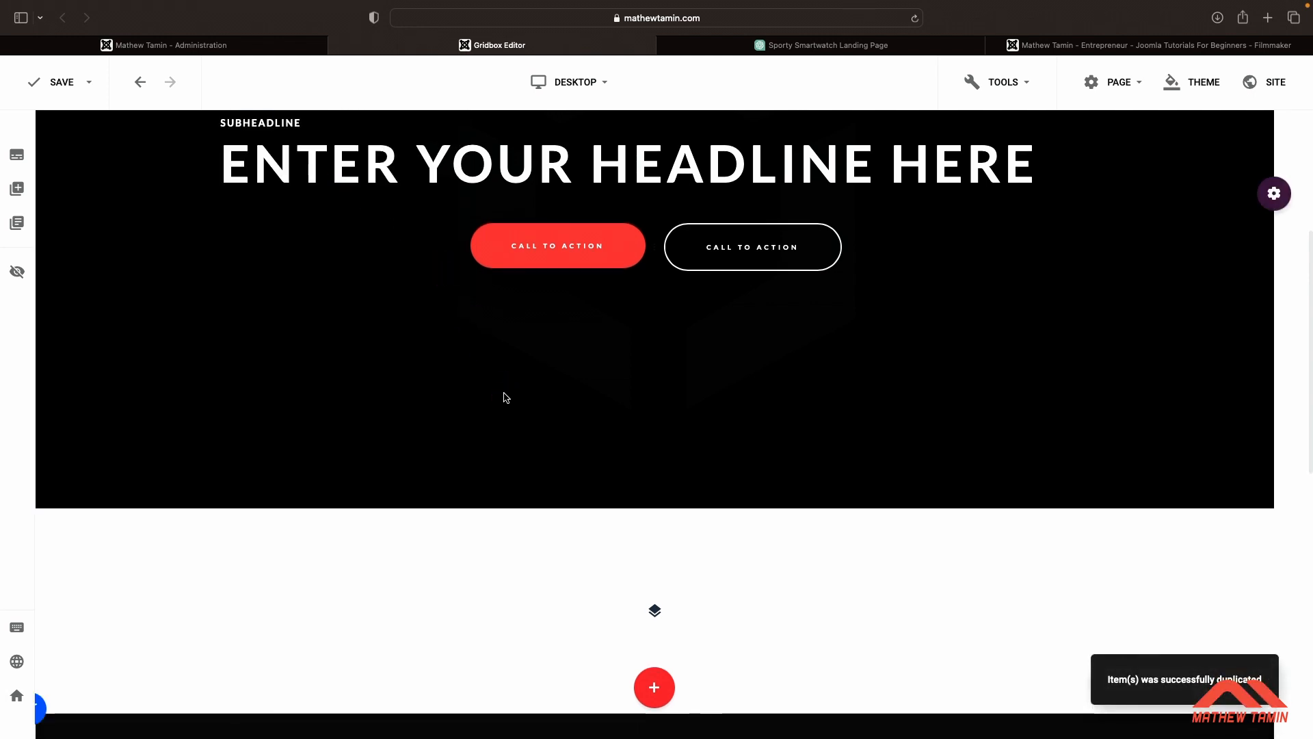
Add a second About Us block with the text on the left and the image on the right below the first one
{"action": "scroll", "coordinate": [506, 397], "scroll_direction": "down", "scroll_amount": 5}
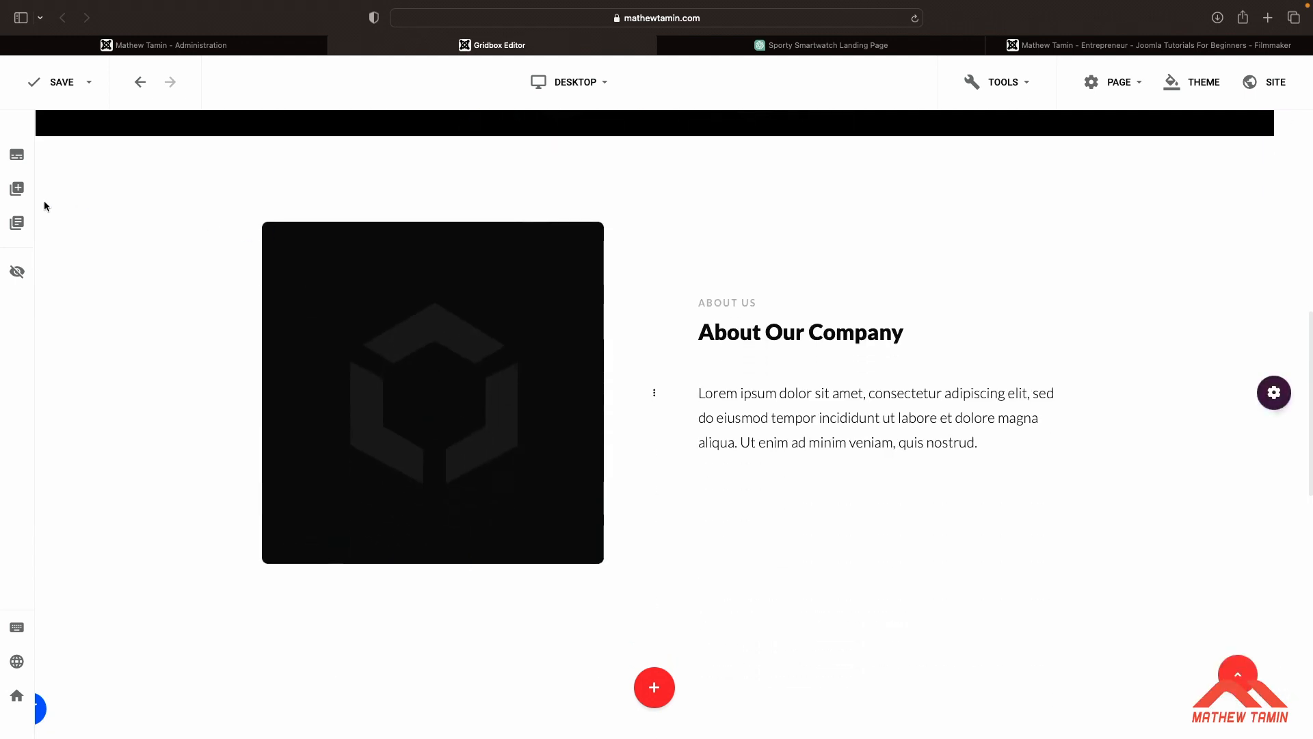
{"action": "left_click", "coordinate": [17, 189]}
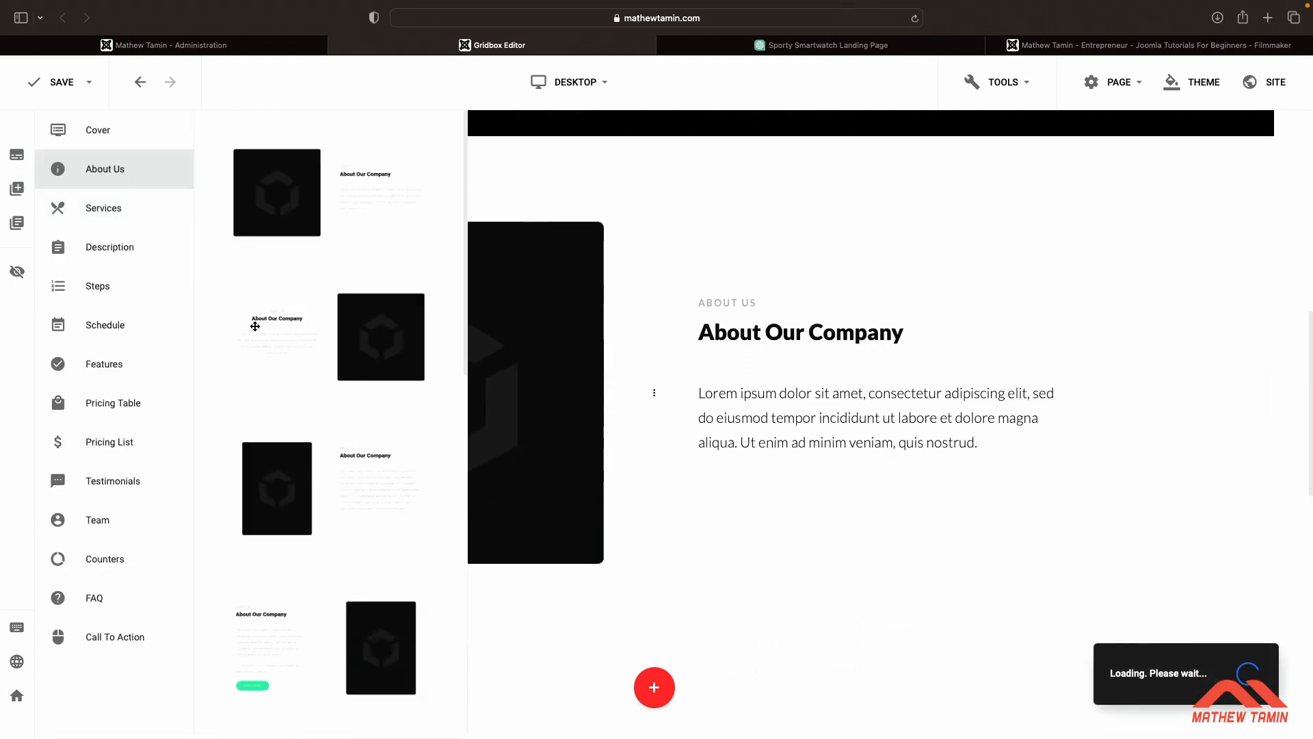
{"action": "left_click_drag", "start_coordinate": [271, 344], "coordinate": [492, 486]}
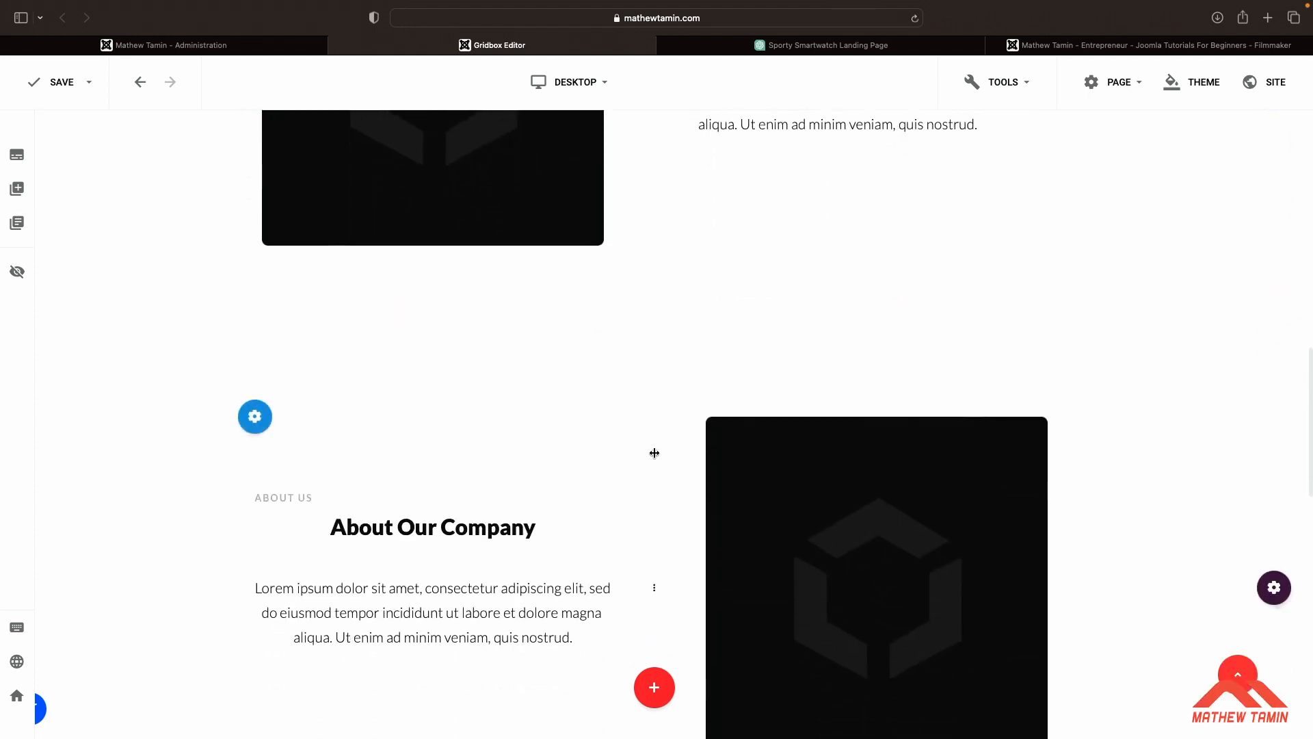
{"action": "scroll", "coordinate": [655, 453], "scroll_direction": "down", "scroll_amount": 5}
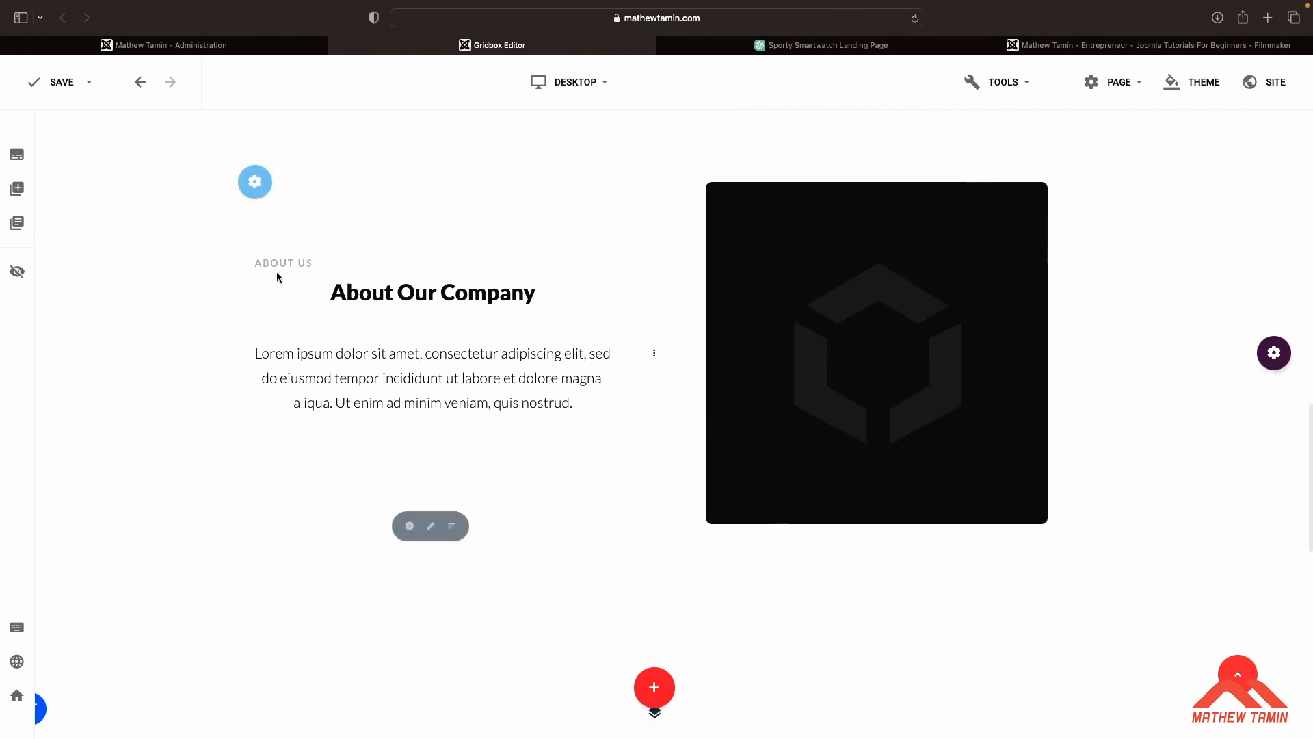
{"action": "scroll", "coordinate": [467, 340], "scroll_direction": "up", "scroll_amount": 5}
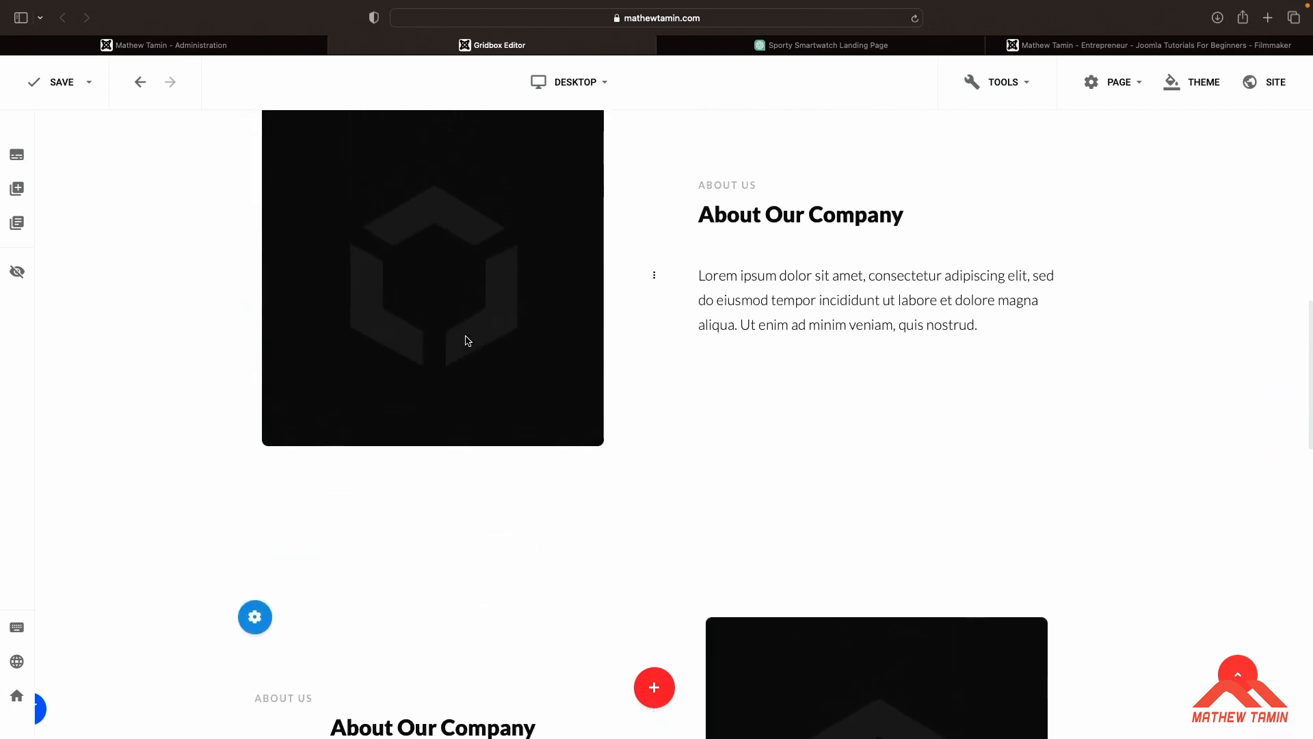
{"action": "scroll", "coordinate": [464, 340], "scroll_direction": "up", "scroll_amount": 3}
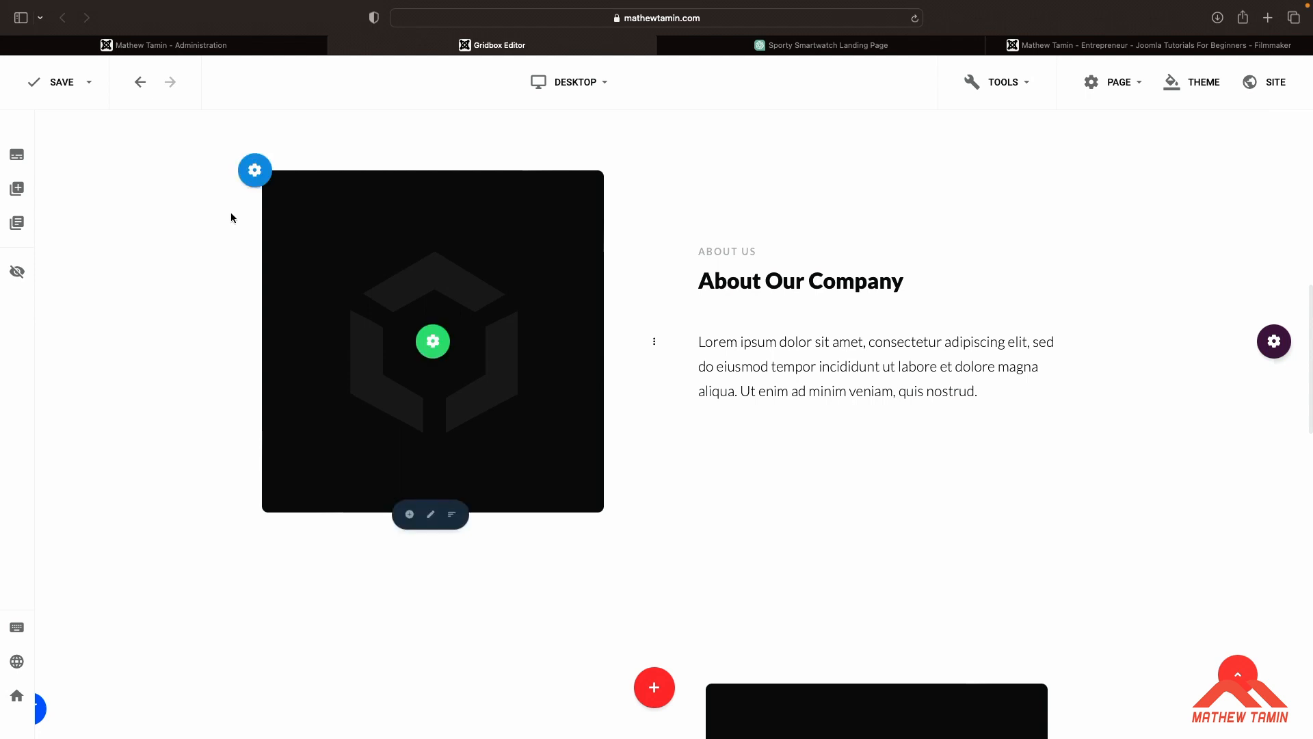
{"action": "left_click", "coordinate": [19, 192]}
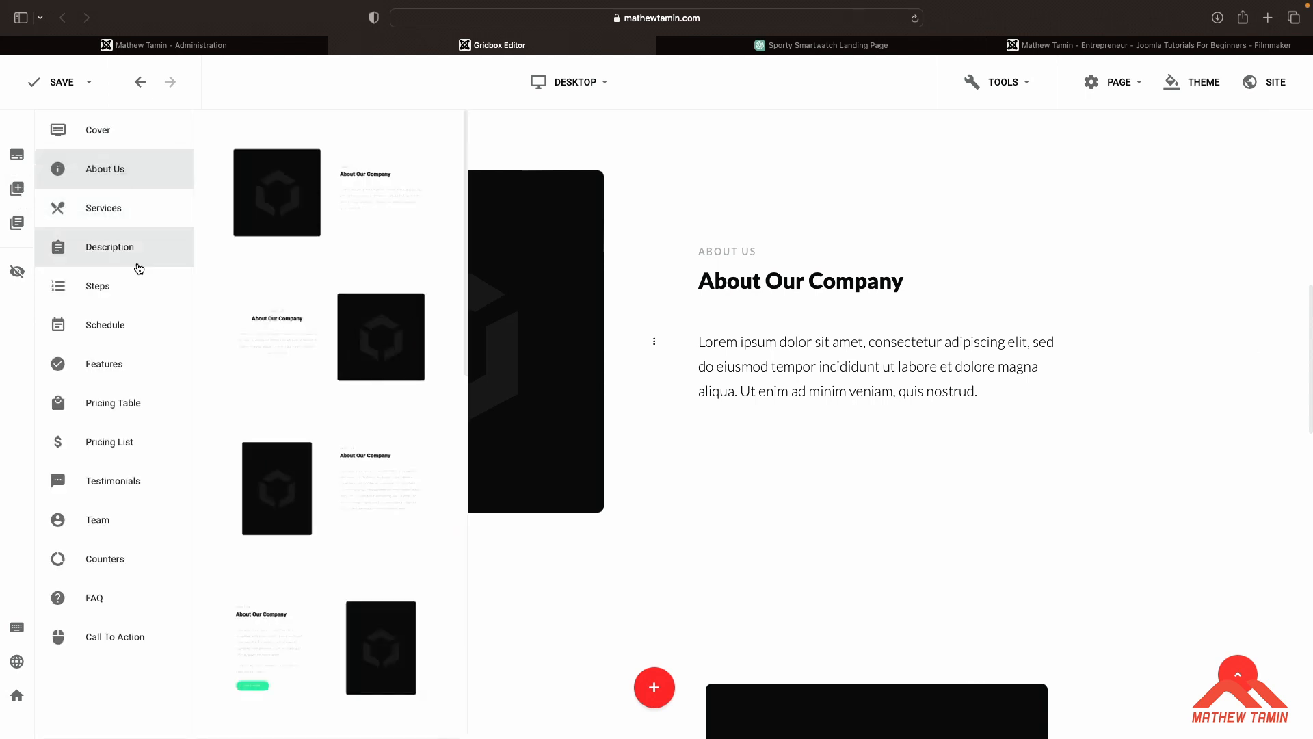
{"action": "left_click", "coordinate": [122, 223]}
{"action": "scroll", "coordinate": [306, 254], "scroll_direction": "down", "scroll_amount": 10}
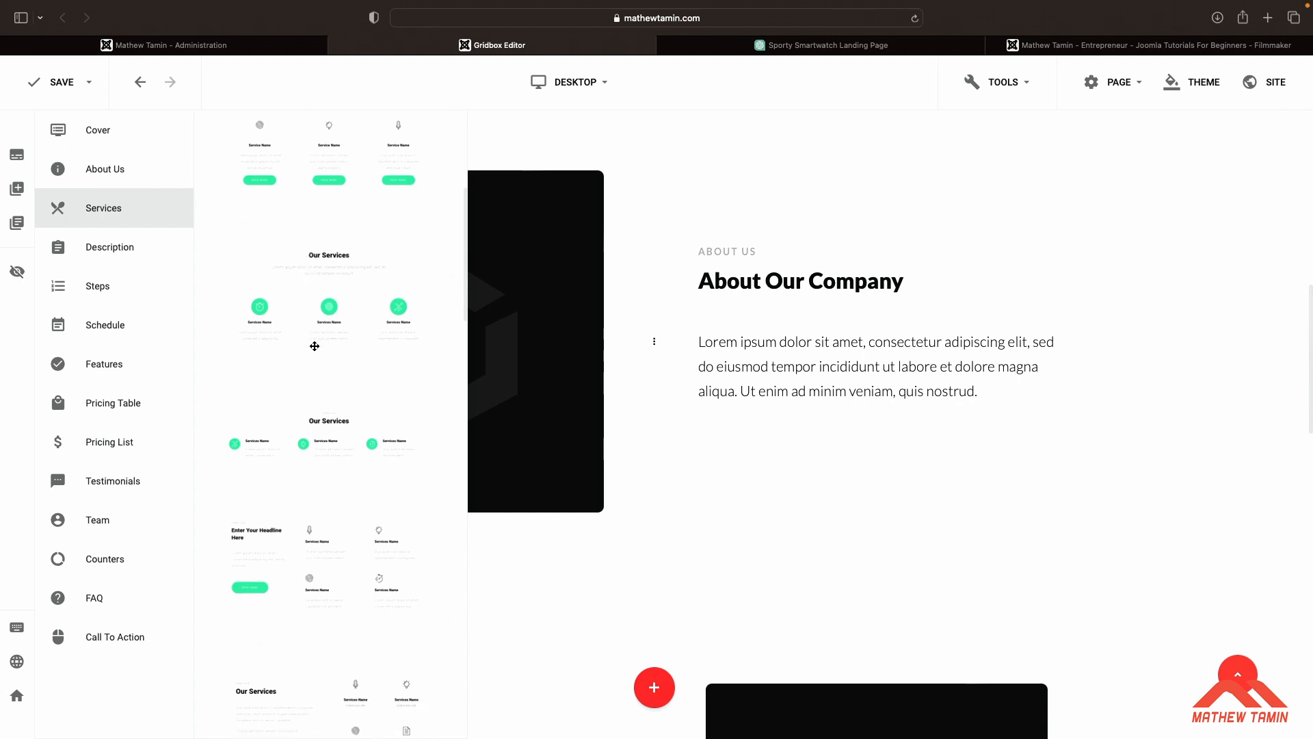
{"action": "left_click_drag", "start_coordinate": [322, 270], "coordinate": [773, 579]}
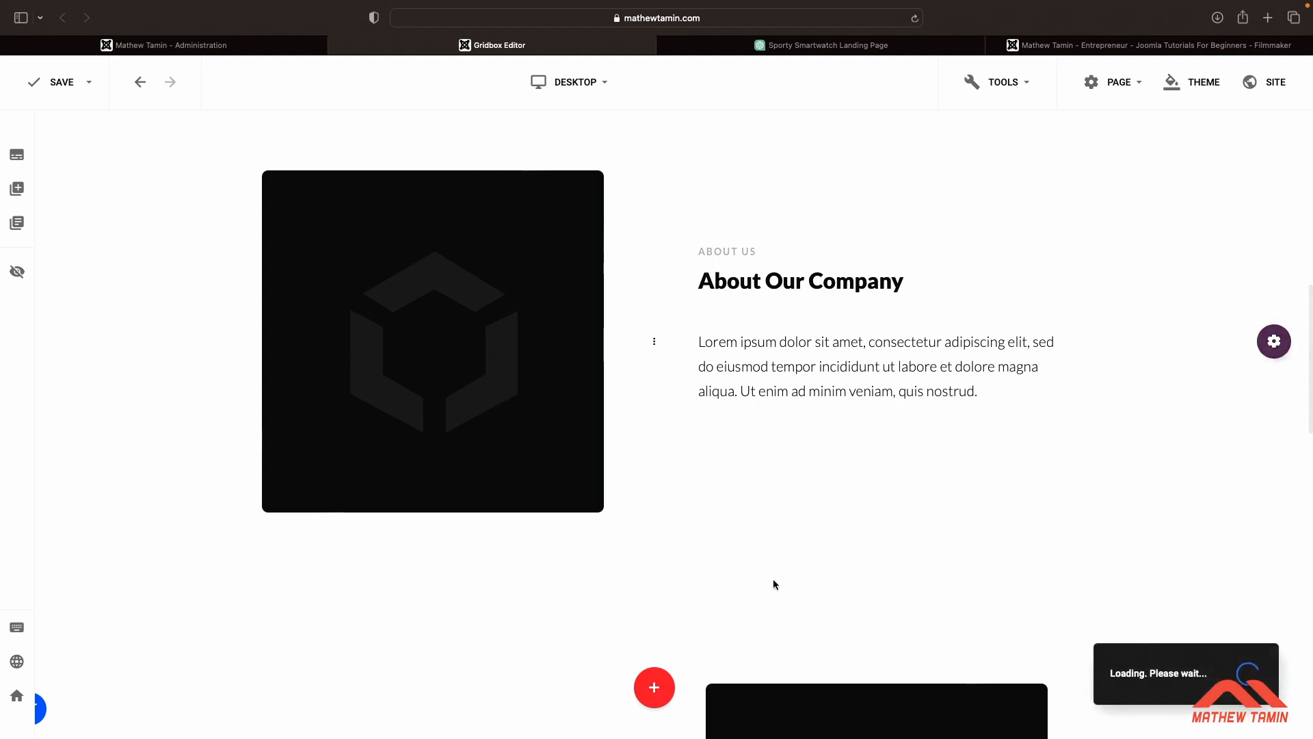
{"action": "scroll", "coordinate": [773, 579], "scroll_direction": "down", "scroll_amount": 5}
{"action": "scroll", "coordinate": [774, 580], "scroll_direction": "down", "scroll_amount": 1}
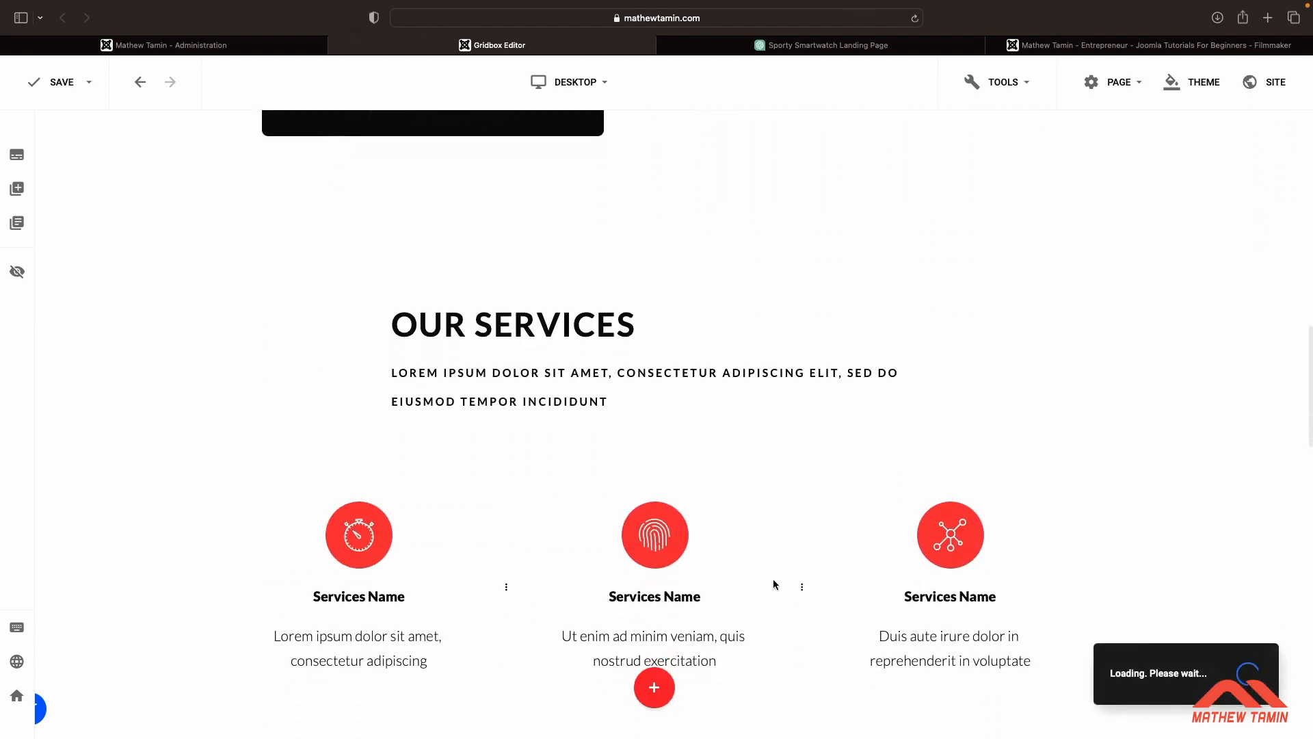
{"action": "mouse_move", "coordinate": [1271, 460]}
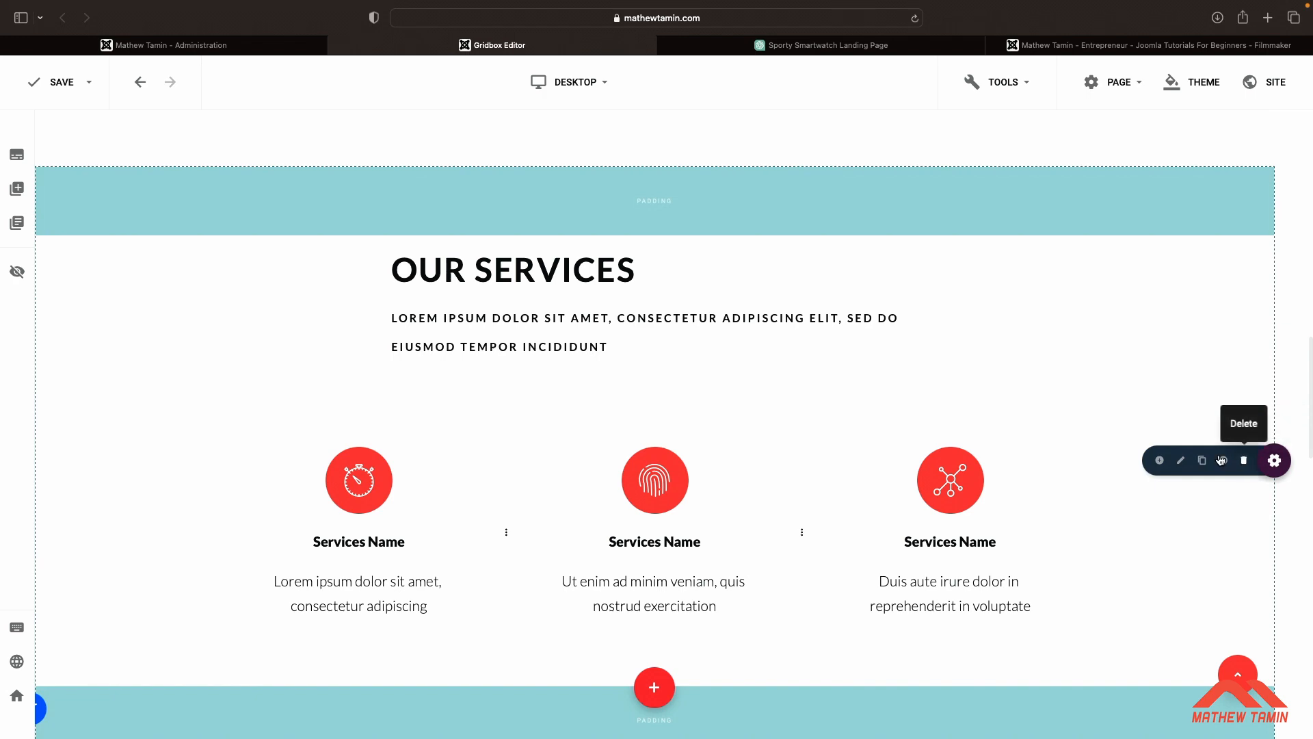
{"action": "left_click", "coordinate": [1243, 460]}
{"action": "left_click", "coordinate": [721, 410]}
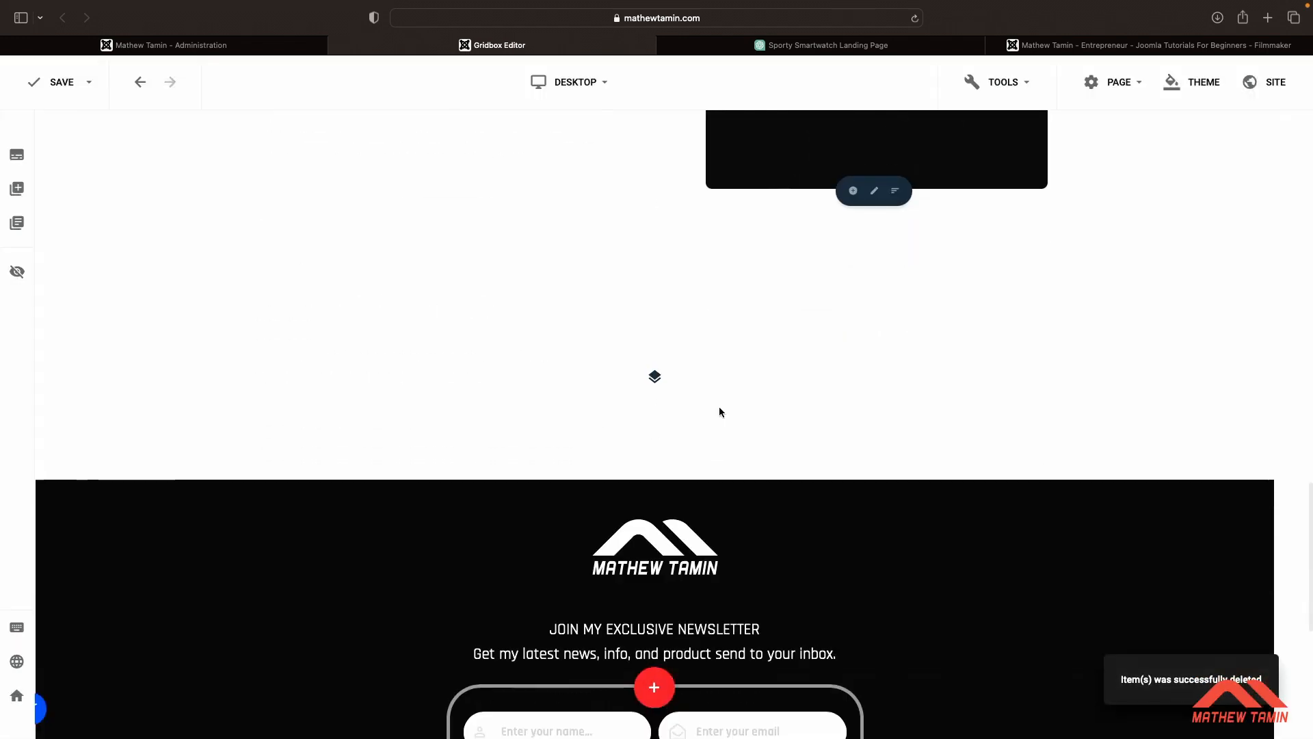
Add a three-column Our Services block below the second About Us block and duplicate its row of services
{"action": "left_click", "coordinate": [16, 188]}
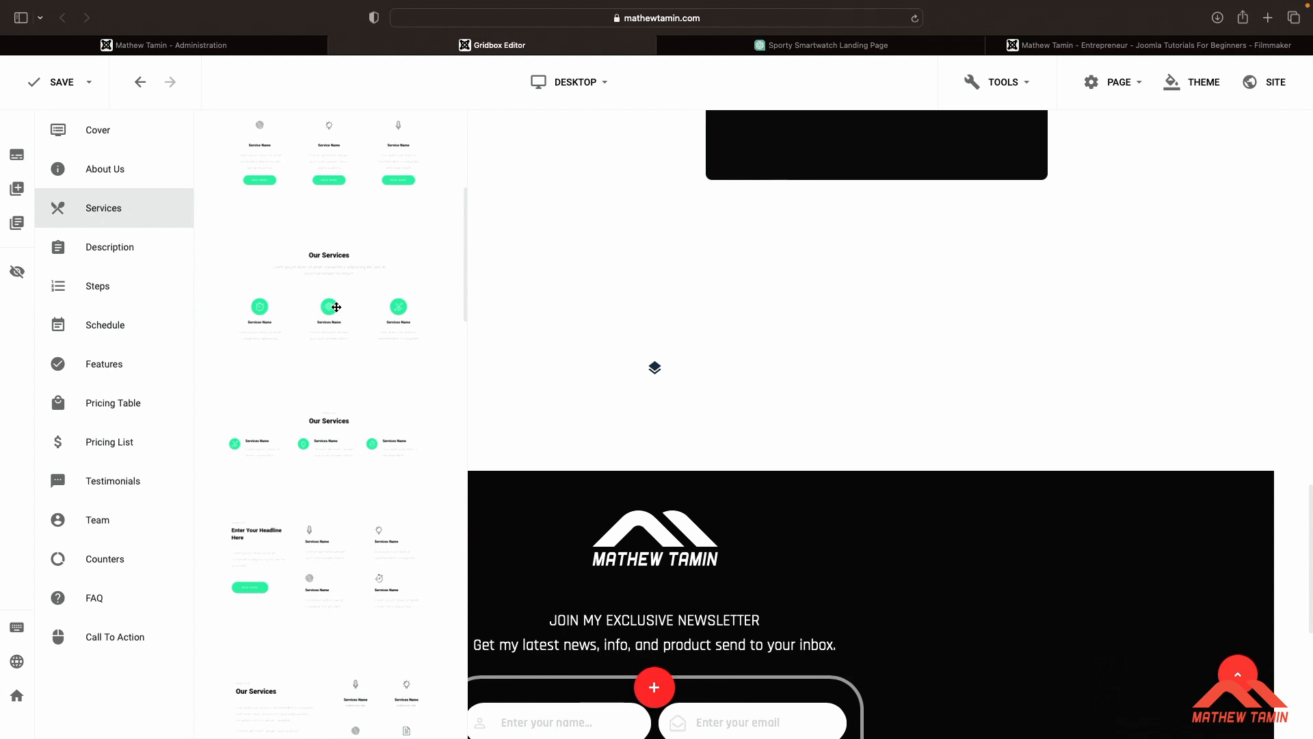
{"action": "left_click_drag", "start_coordinate": [333, 309], "coordinate": [392, 345]}
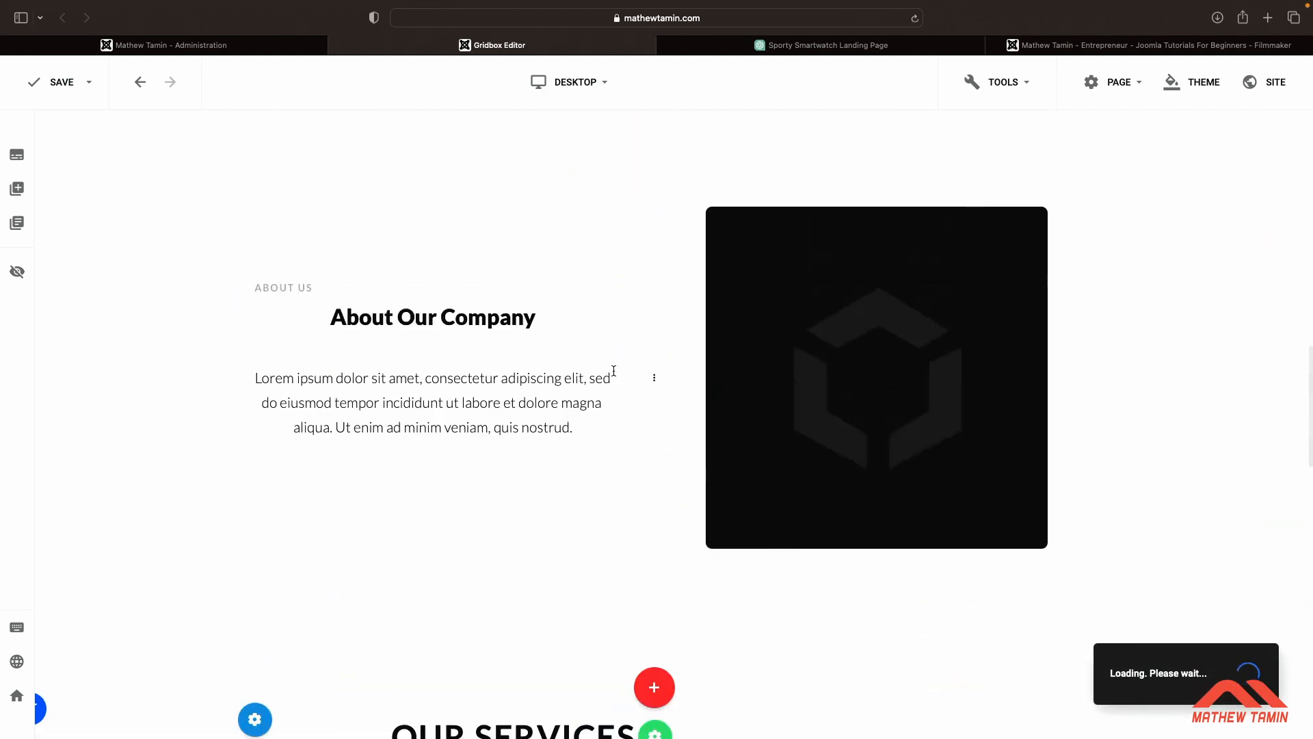
{"action": "scroll", "coordinate": [614, 370], "scroll_direction": "down", "scroll_amount": 1}
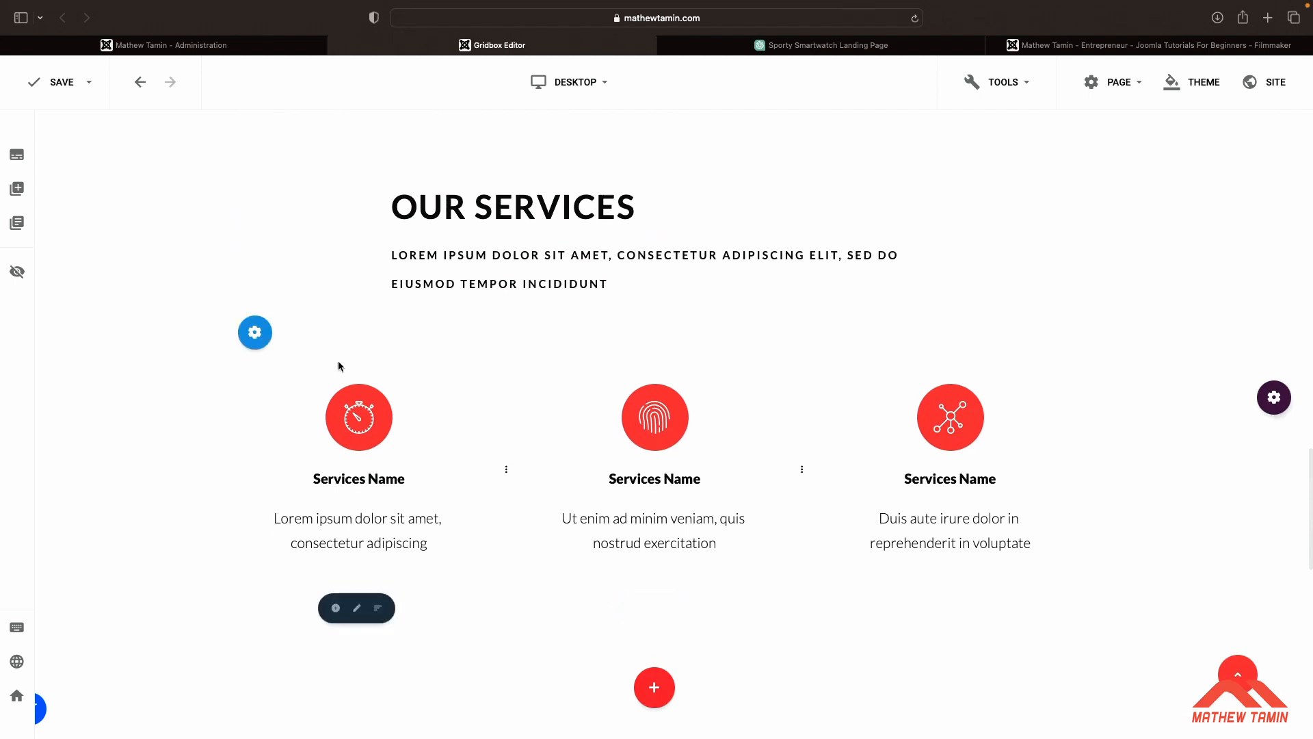
{"action": "mouse_move", "coordinate": [262, 340]}
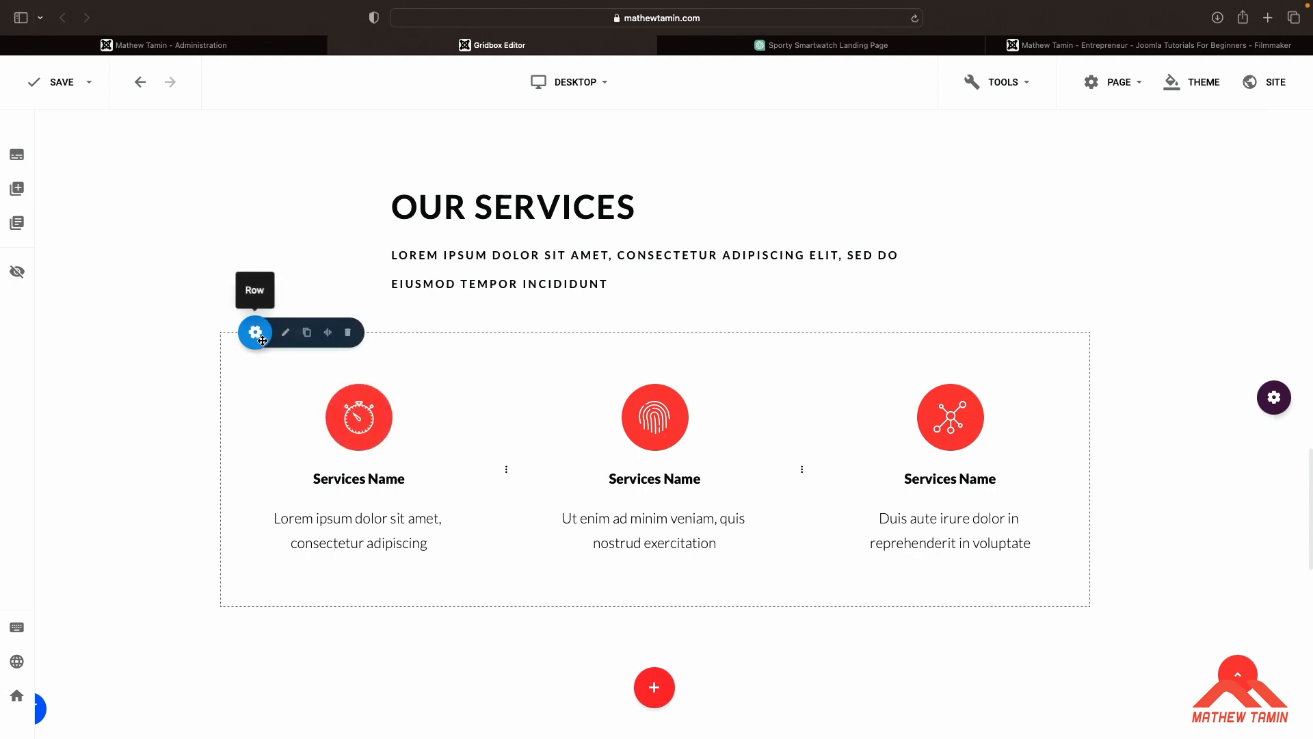
{"action": "left_click", "coordinate": [306, 332]}
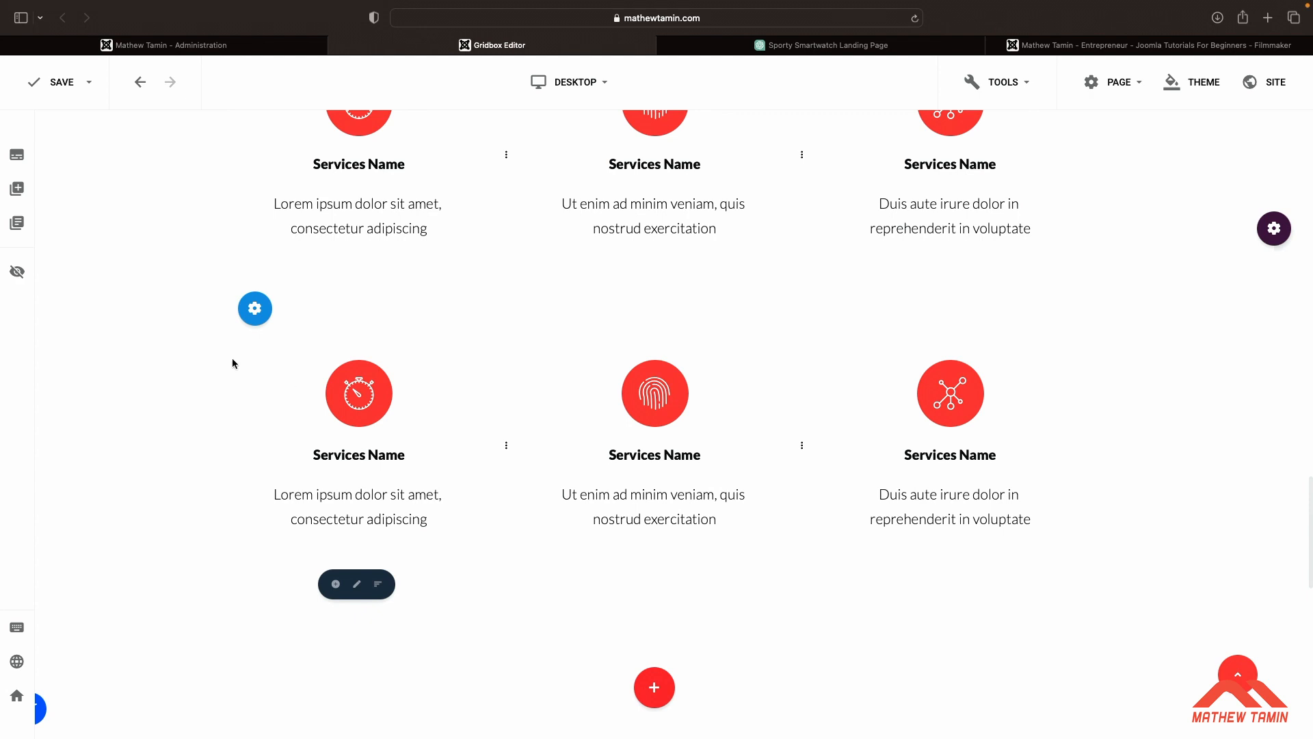
Open the Testimonials block designs and review the sample testimonials ChatGPT wrote, returning to the Gridbox editor
{"action": "left_click", "coordinate": [19, 190]}
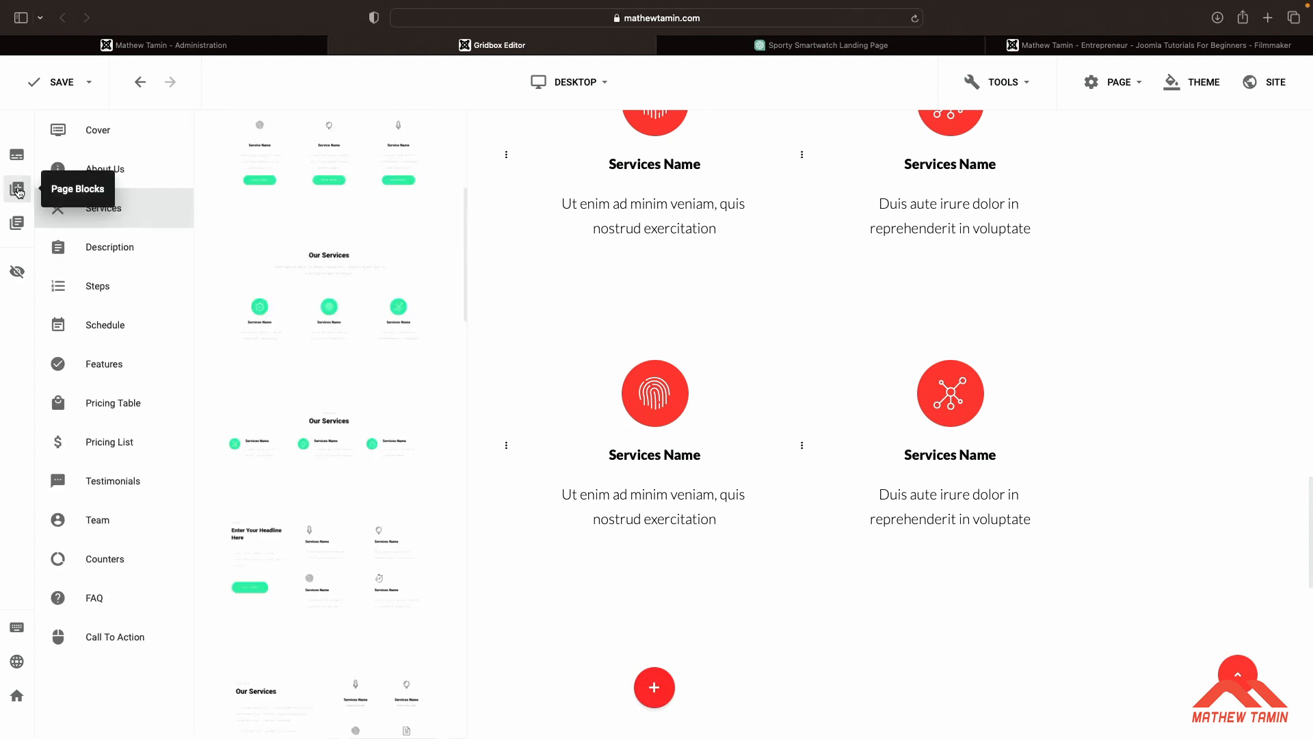
{"action": "left_click", "coordinate": [133, 483]}
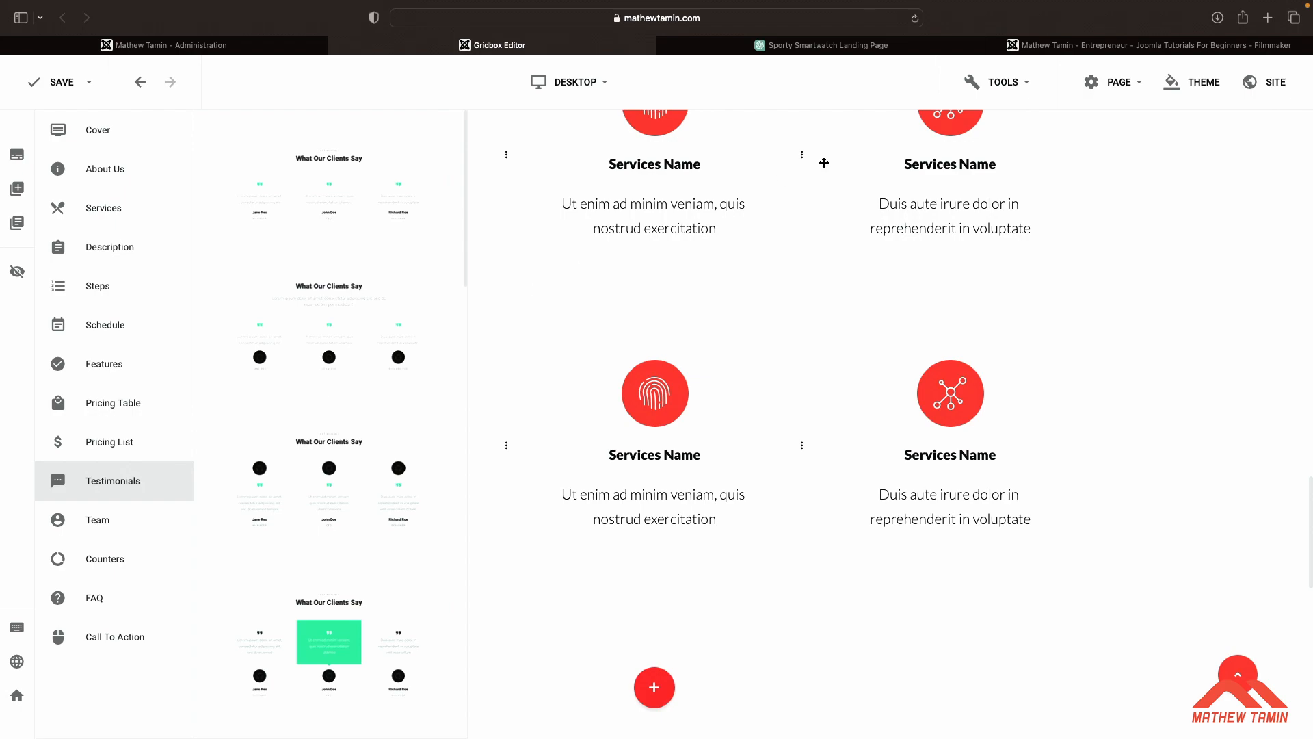
{"action": "left_click", "coordinate": [869, 46]}
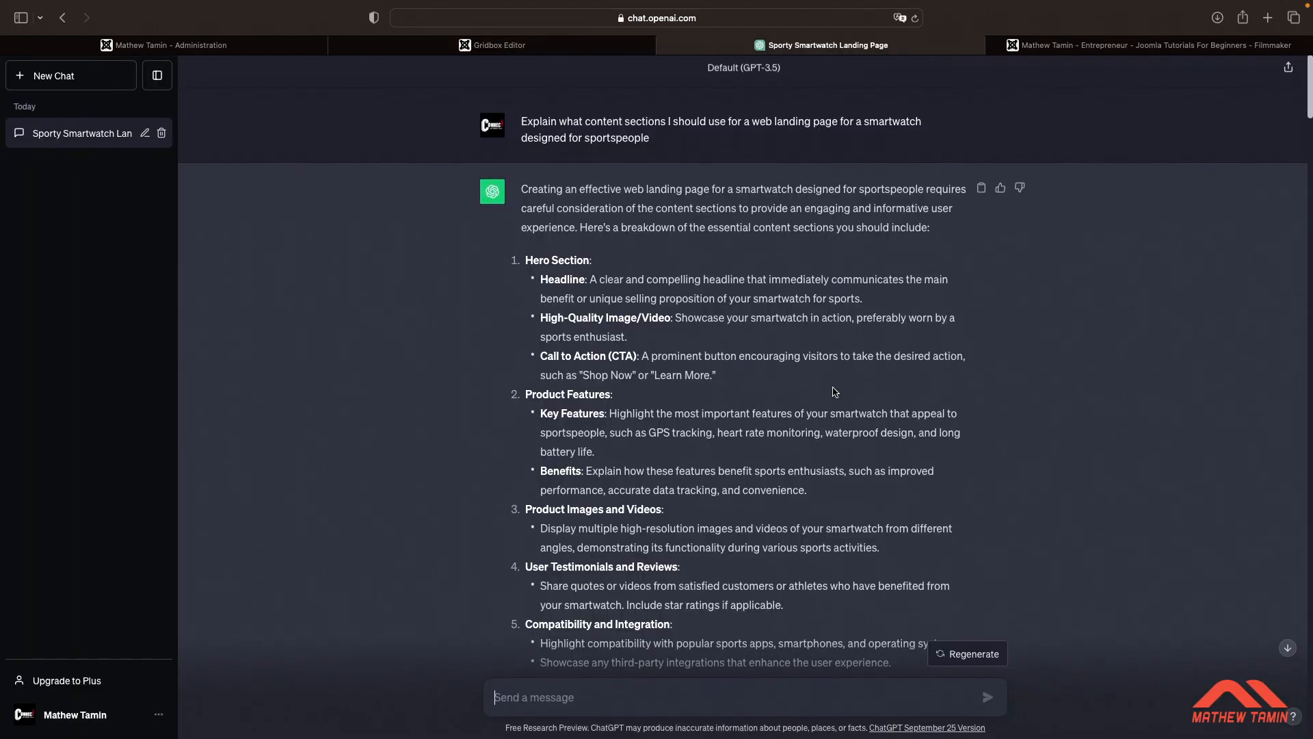
{"action": "scroll", "coordinate": [835, 396], "scroll_direction": "down", "scroll_amount": 20}
{"action": "scroll", "coordinate": [835, 392], "scroll_direction": "down", "scroll_amount": 20}
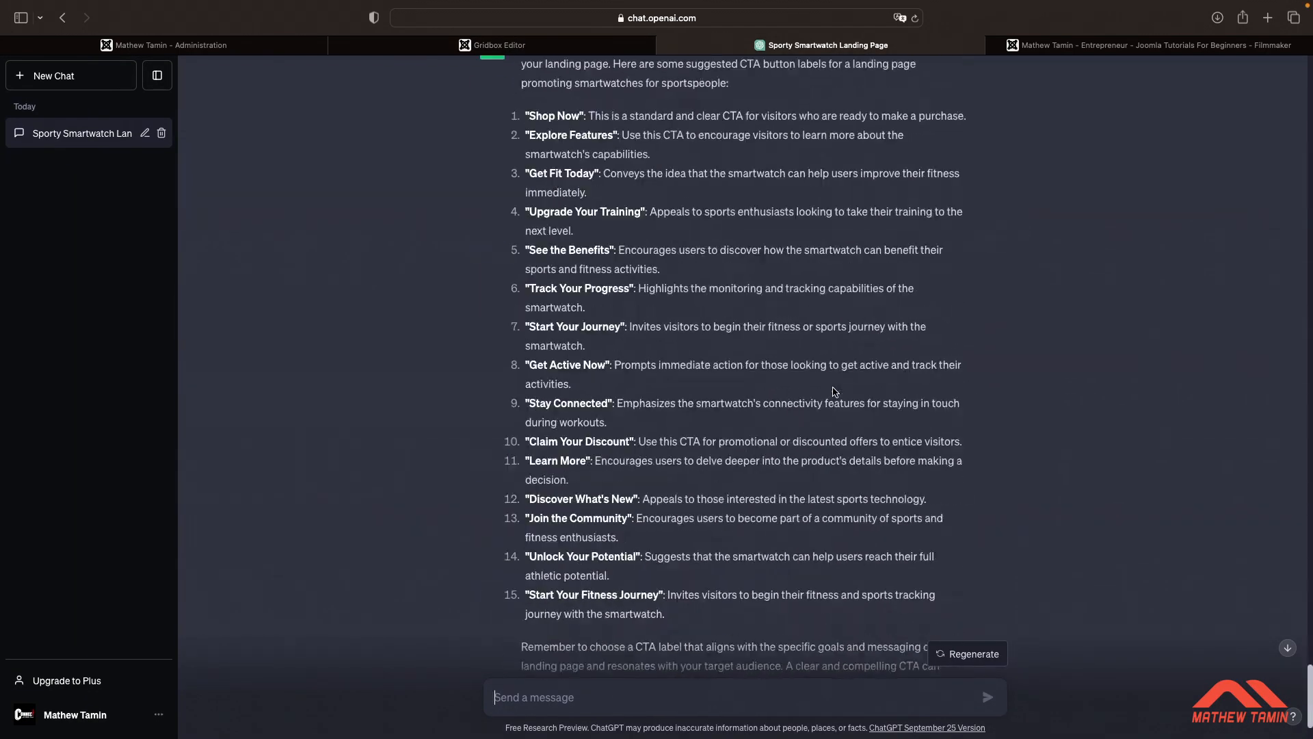
{"action": "scroll", "coordinate": [835, 392], "scroll_direction": "up", "scroll_amount": 10}
{"action": "scroll", "coordinate": [835, 392], "scroll_direction": "up", "scroll_amount": 5}
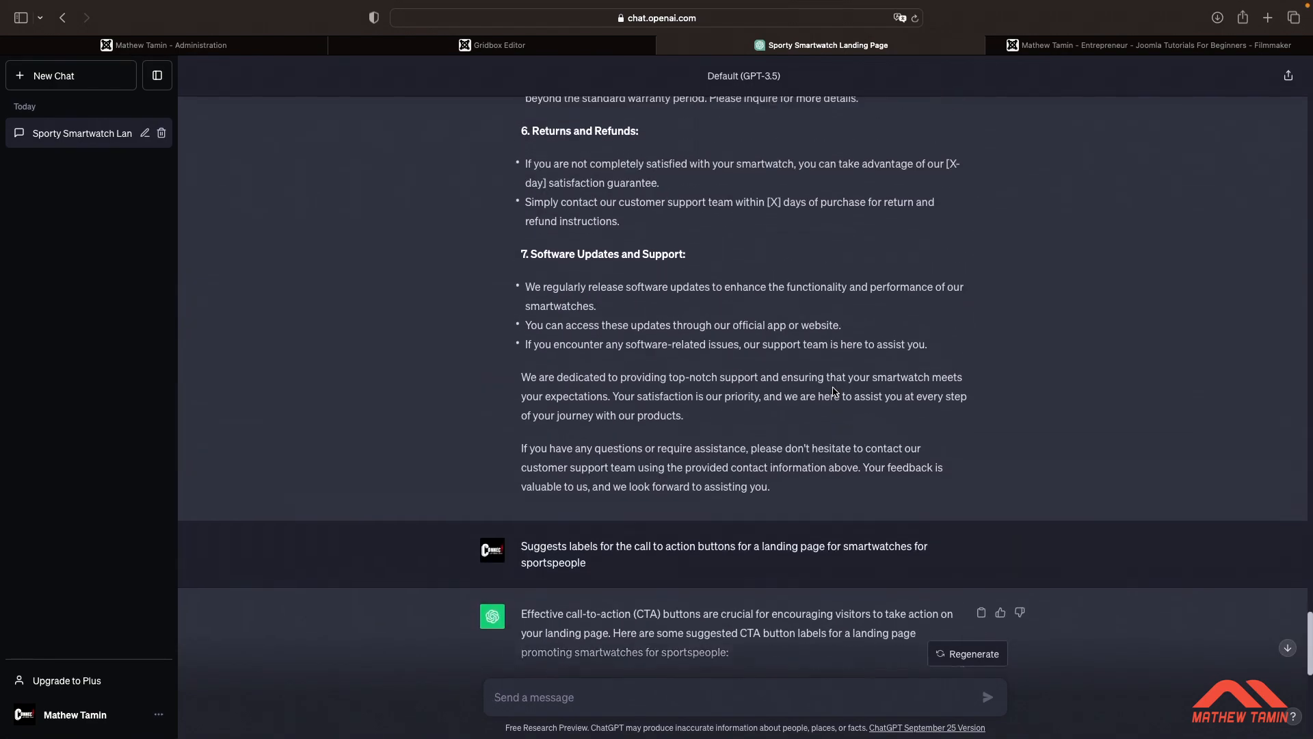
{"action": "scroll", "coordinate": [834, 392], "scroll_direction": "down", "scroll_amount": 5}
{"action": "scroll", "coordinate": [835, 392], "scroll_direction": "up", "scroll_amount": 15}
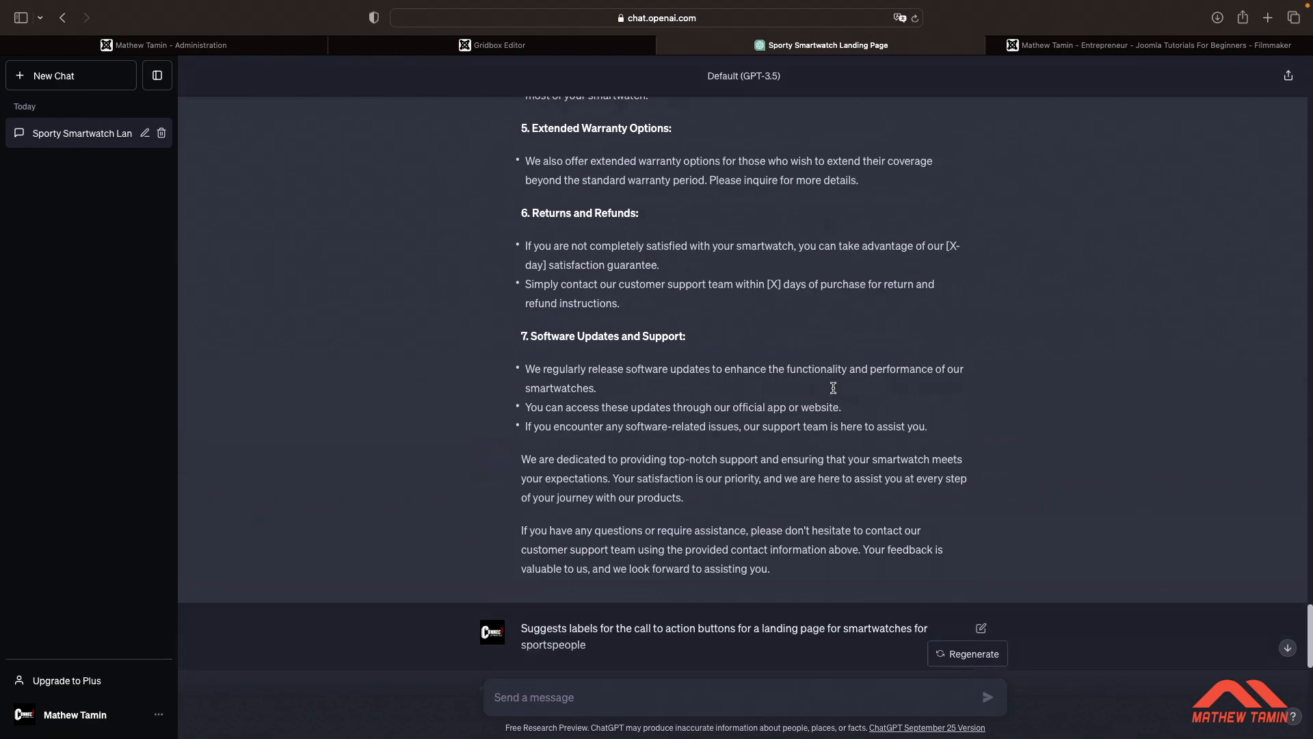
{"action": "scroll", "coordinate": [834, 388], "scroll_direction": "up", "scroll_amount": 5}
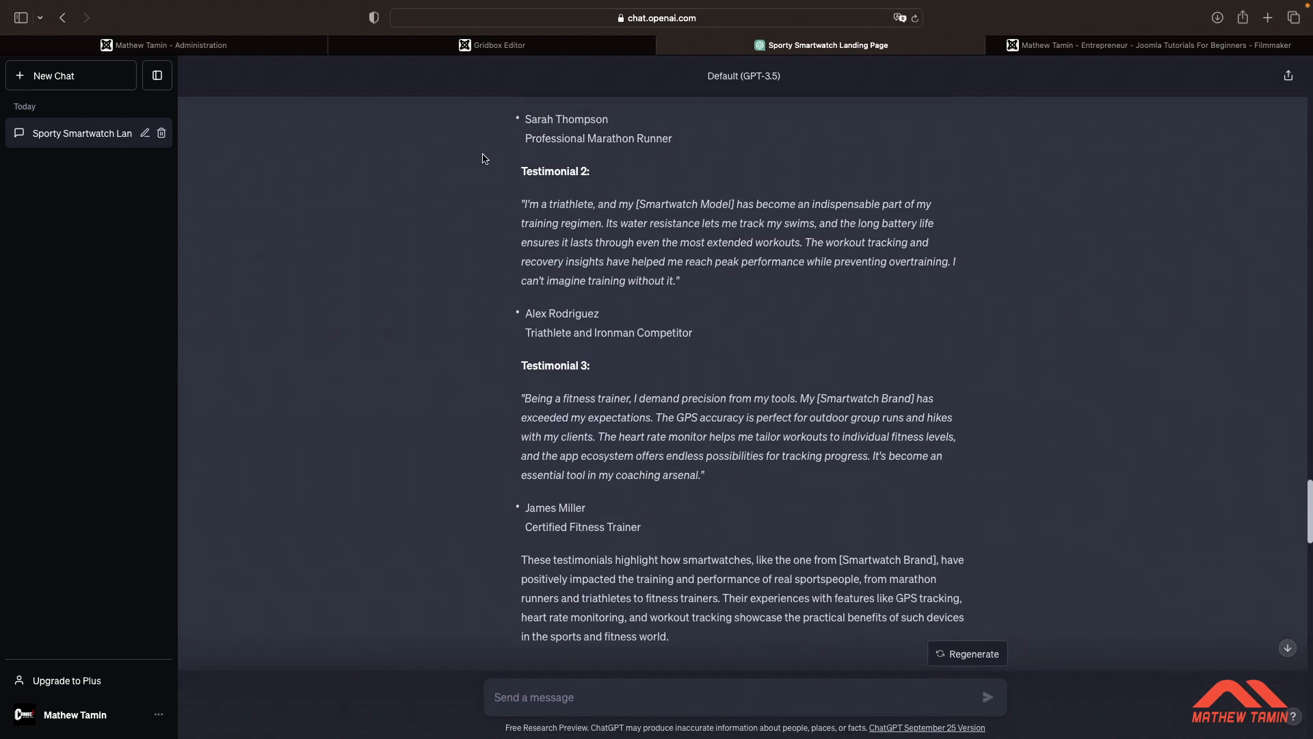
{"action": "left_click", "coordinate": [232, 46]}
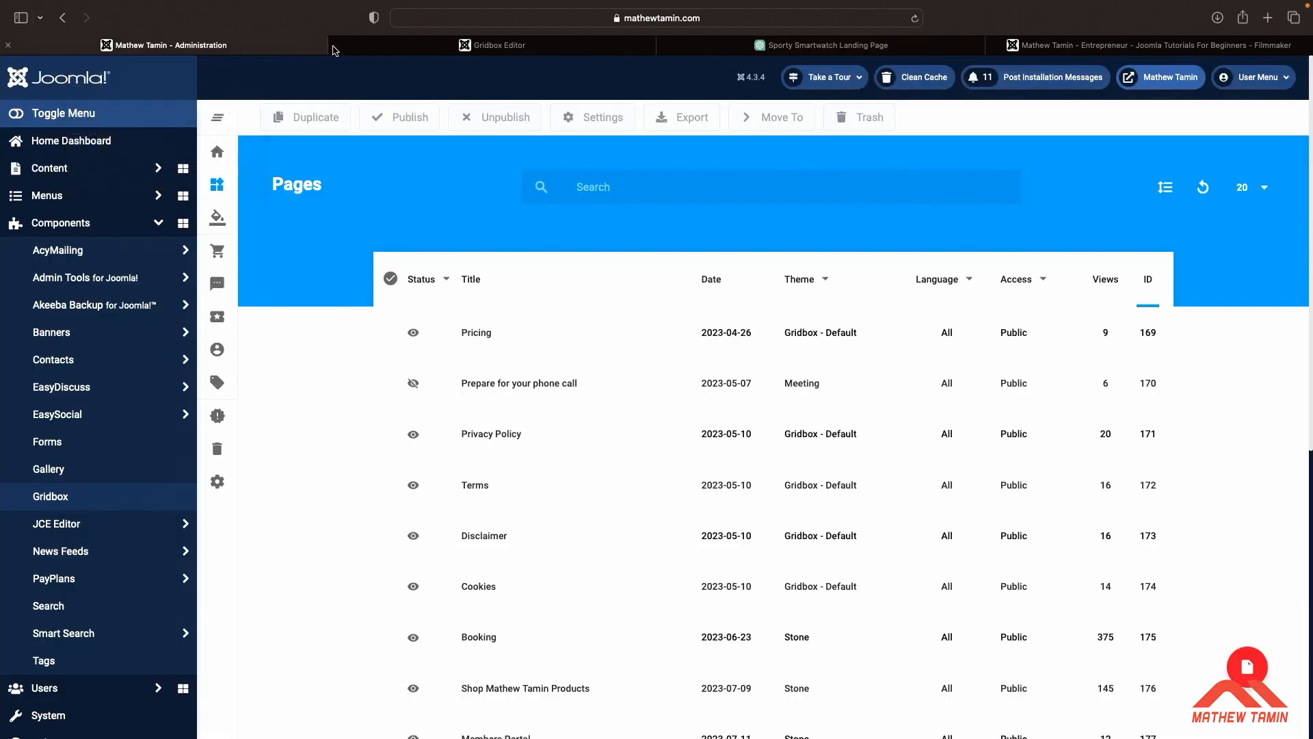
{"action": "left_click", "coordinate": [499, 45]}
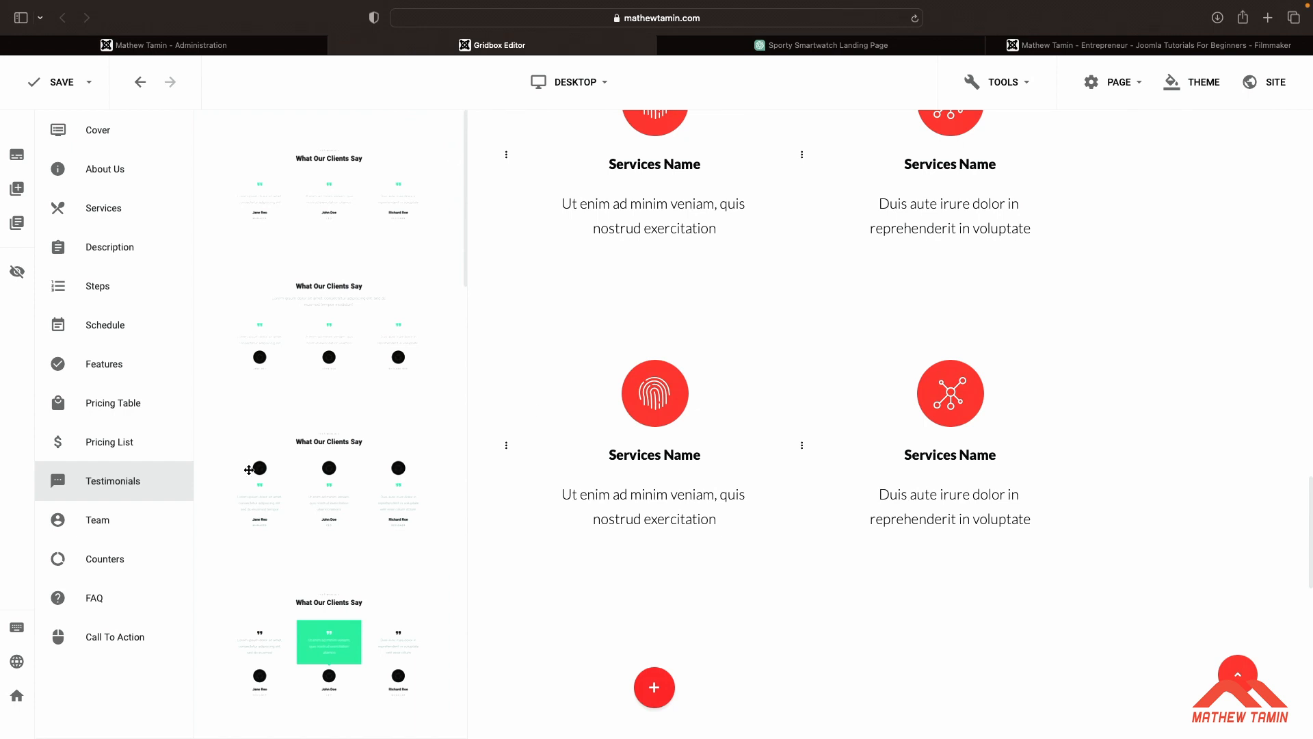
Add a Testimonials block with a highlighted middle testimonial below the Our Services block
{"action": "scroll", "coordinate": [401, 436], "scroll_direction": "down", "scroll_amount": 6}
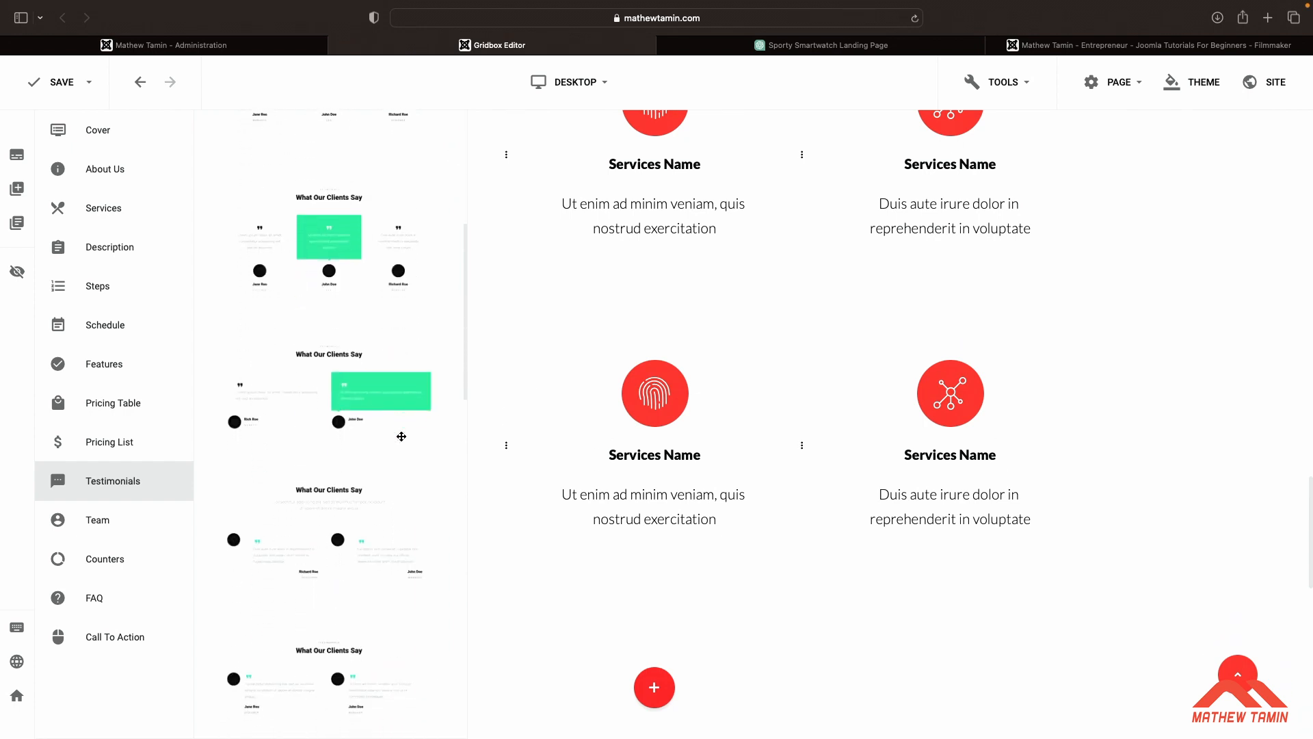
{"action": "scroll", "coordinate": [402, 436], "scroll_direction": "down", "scroll_amount": 8}
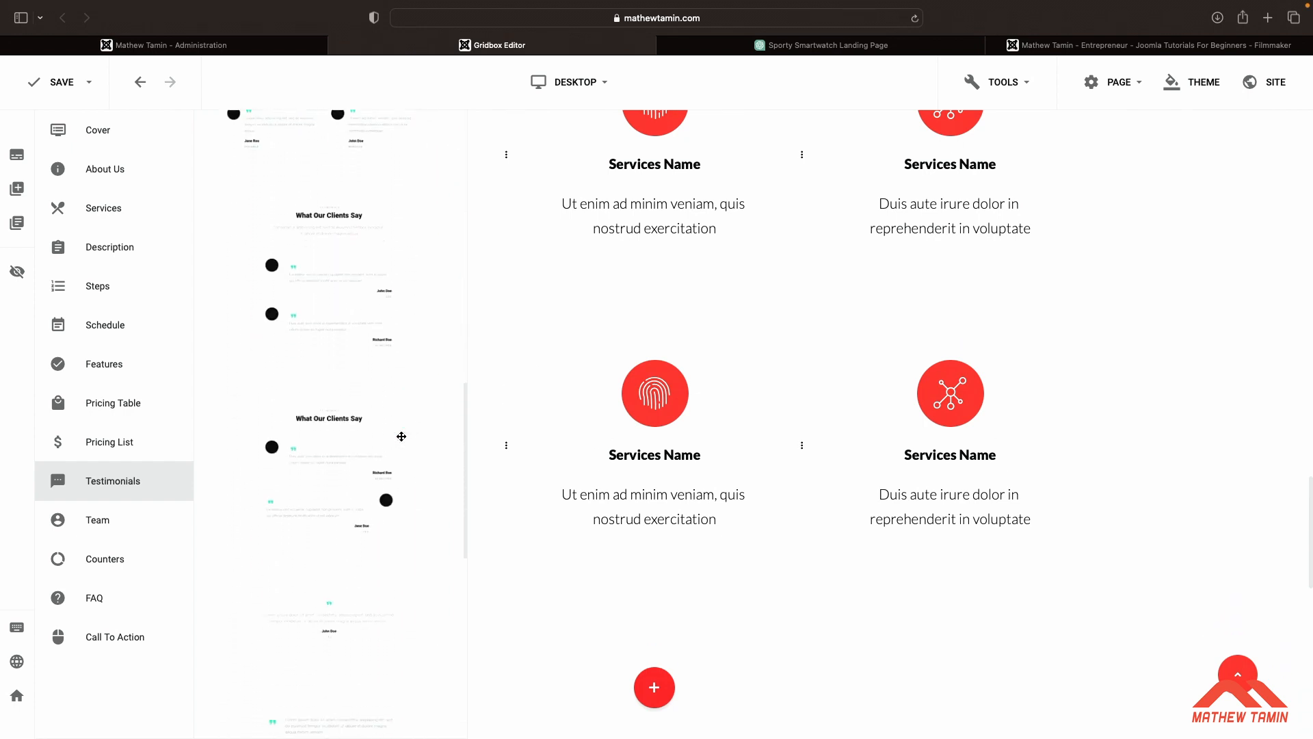
{"action": "scroll", "coordinate": [401, 436], "scroll_direction": "down", "scroll_amount": 8}
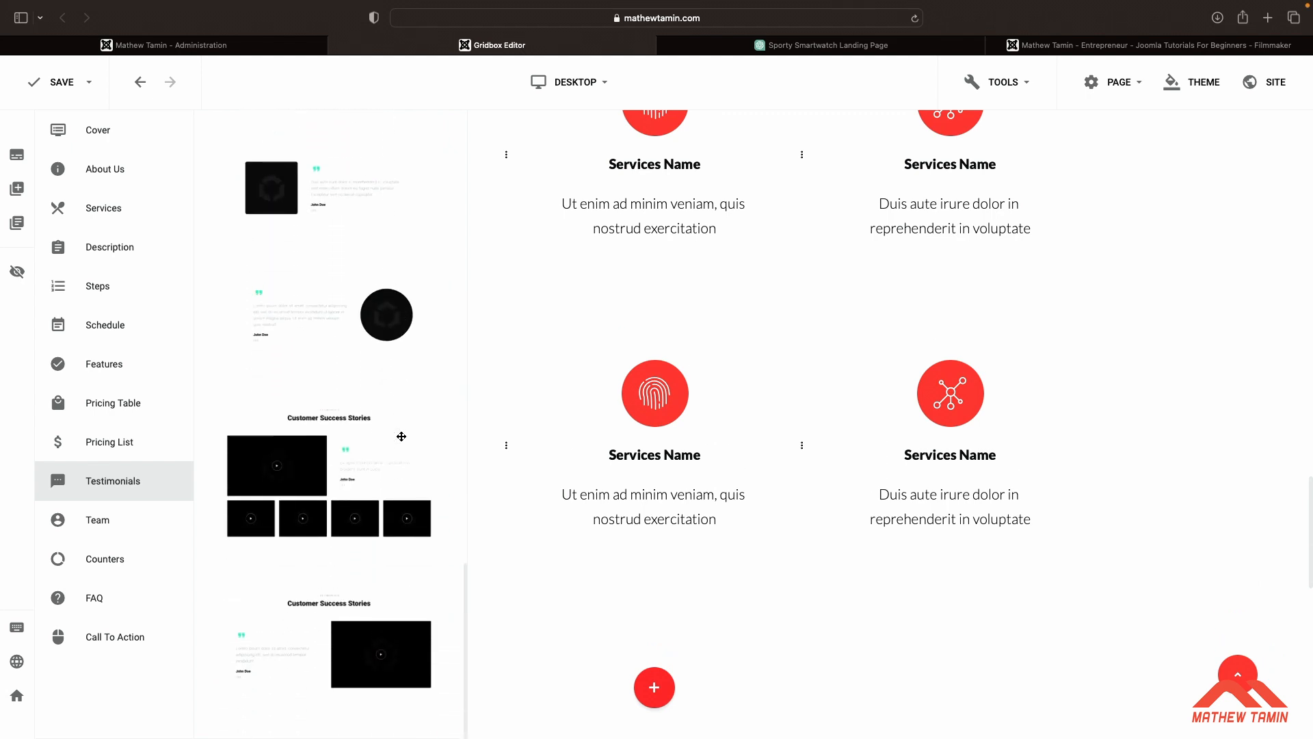
{"action": "scroll", "coordinate": [401, 437], "scroll_direction": "up", "scroll_amount": 15}
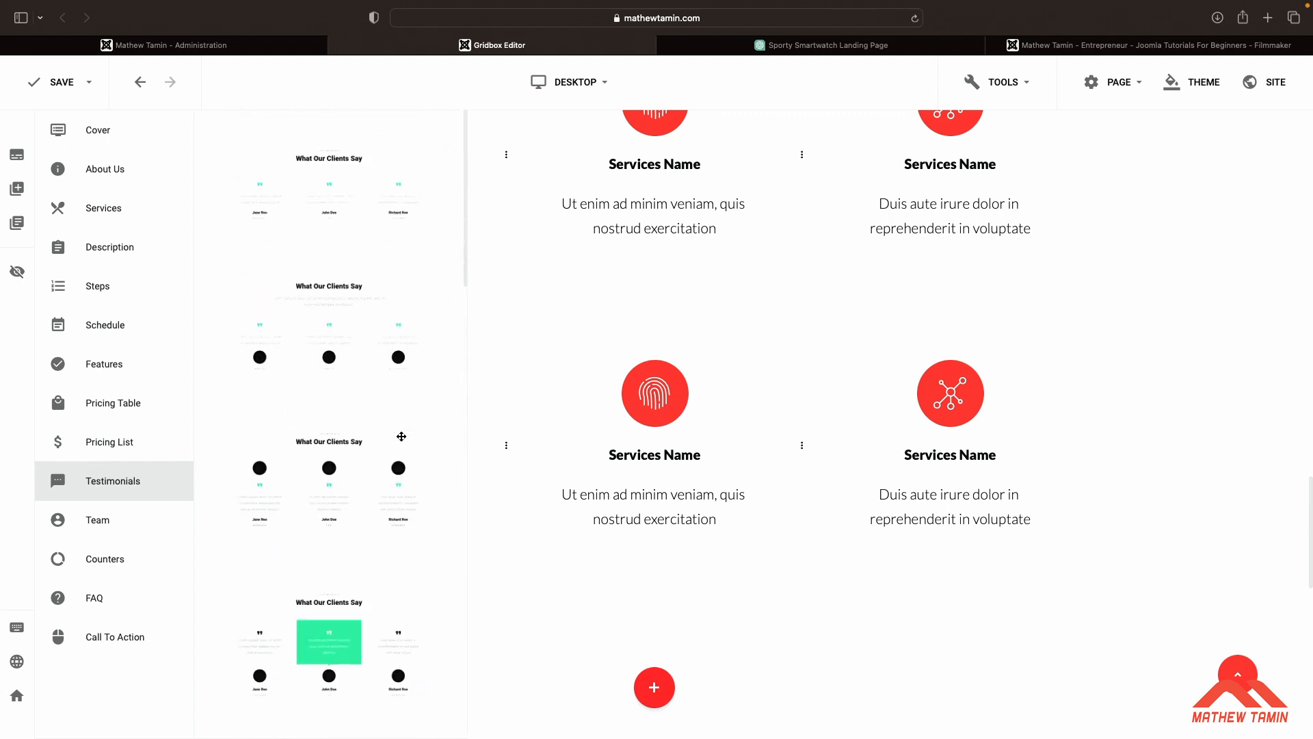
{"action": "scroll", "coordinate": [402, 436], "scroll_direction": "down", "scroll_amount": 5}
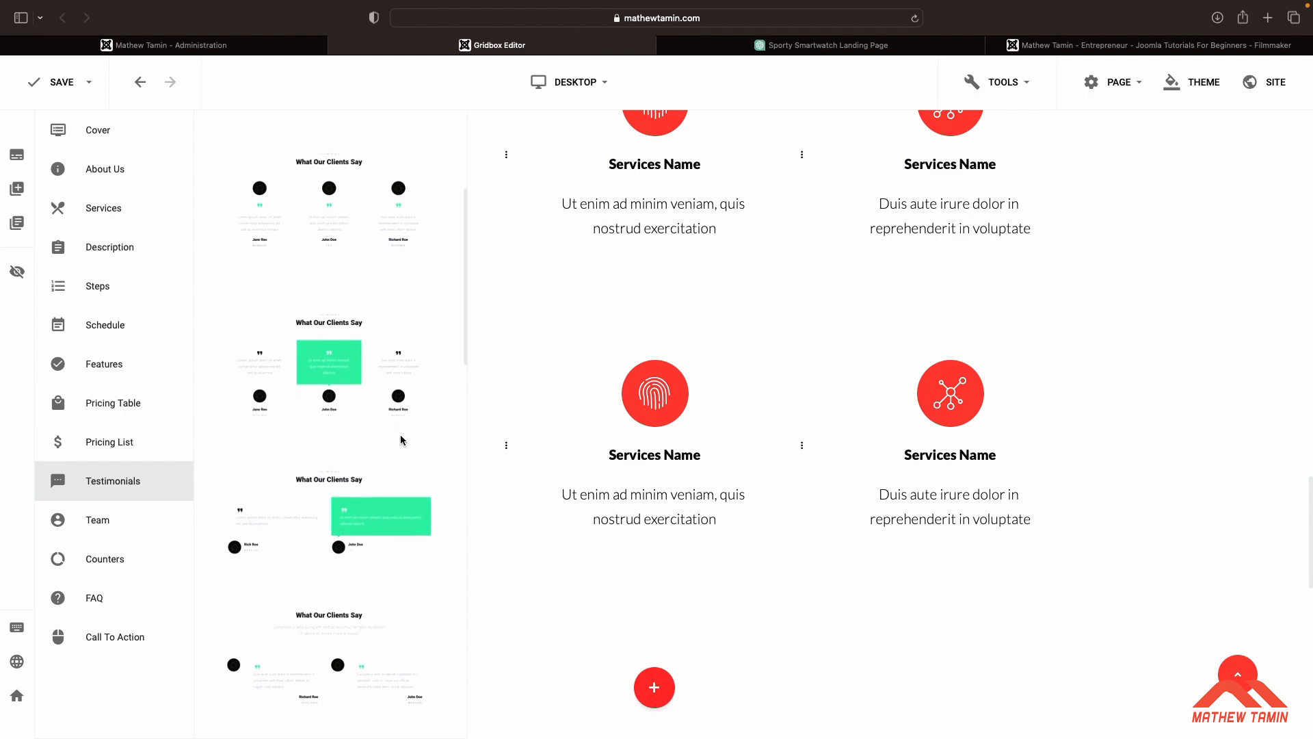
{"action": "scroll", "coordinate": [402, 440], "scroll_direction": "down", "scroll_amount": 1}
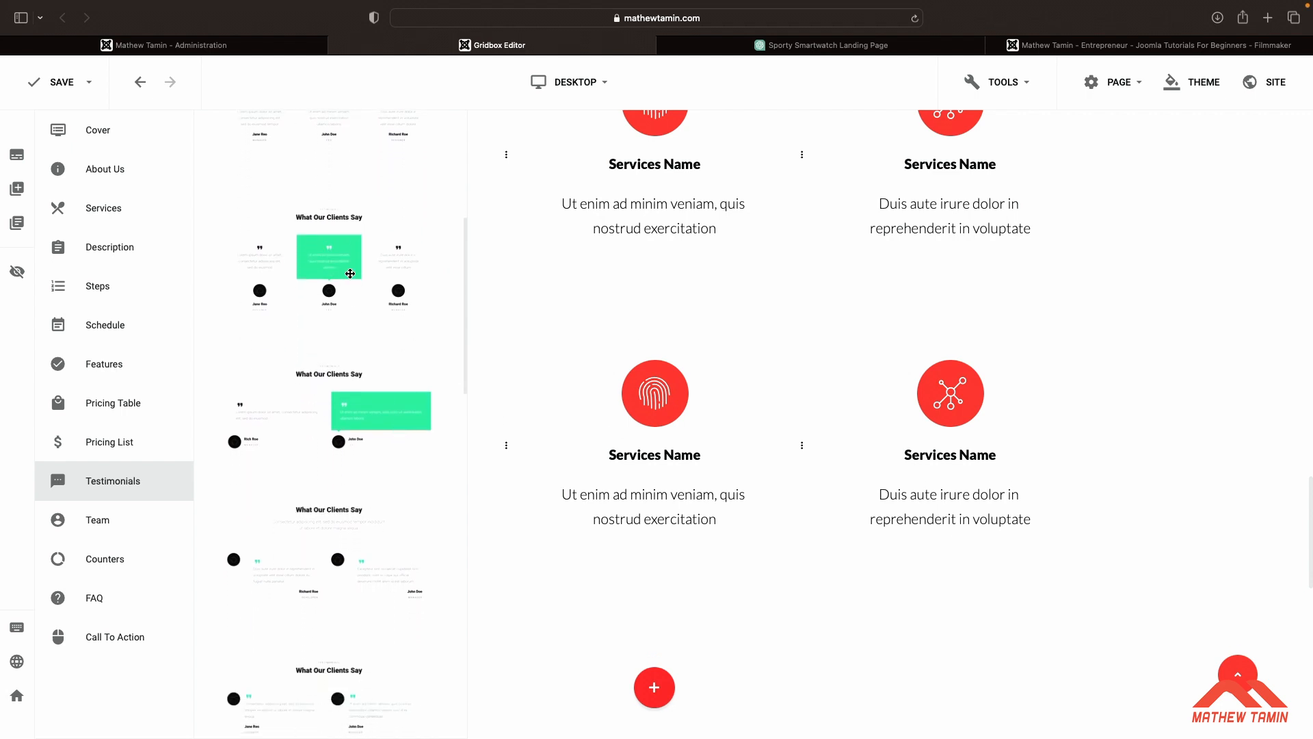
{"action": "left_click_drag", "start_coordinate": [348, 279], "coordinate": [403, 460]}
{"action": "scroll", "coordinate": [513, 543], "scroll_direction": "down", "scroll_amount": 7}
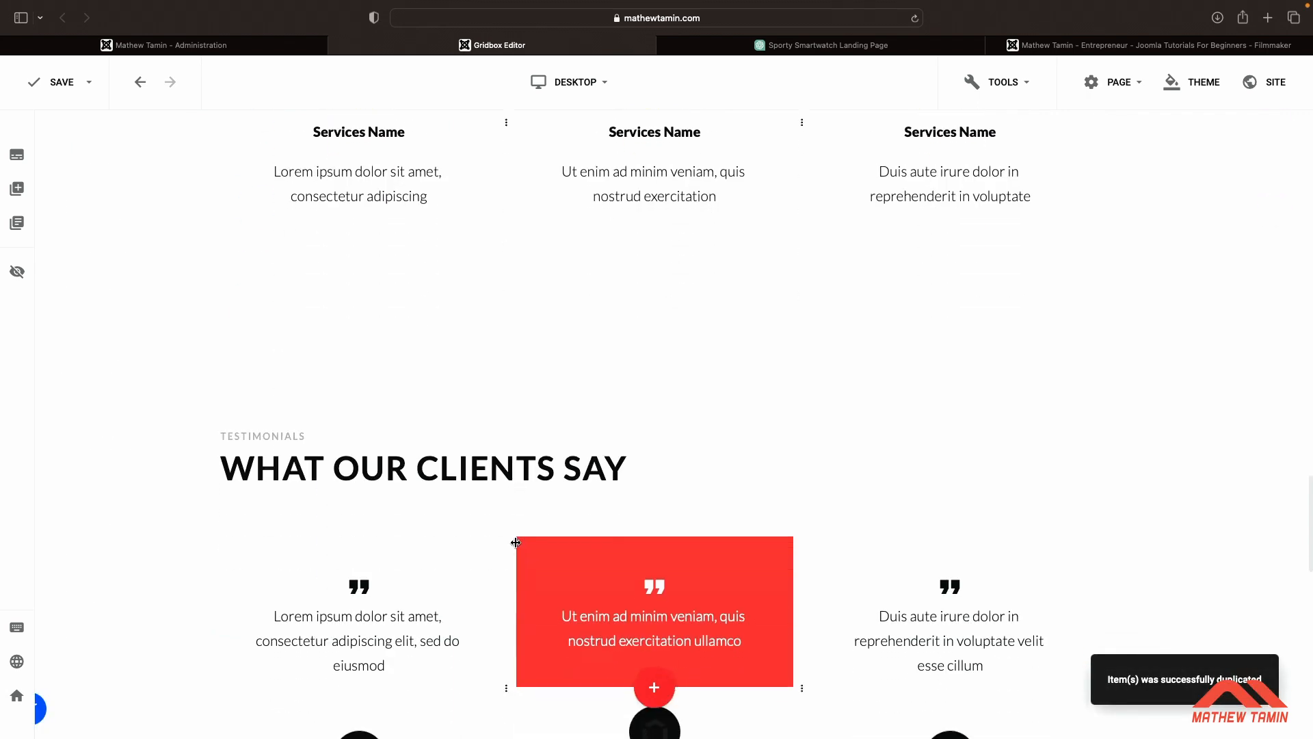
{"action": "scroll", "coordinate": [580, 474], "scroll_direction": "down", "scroll_amount": 1}
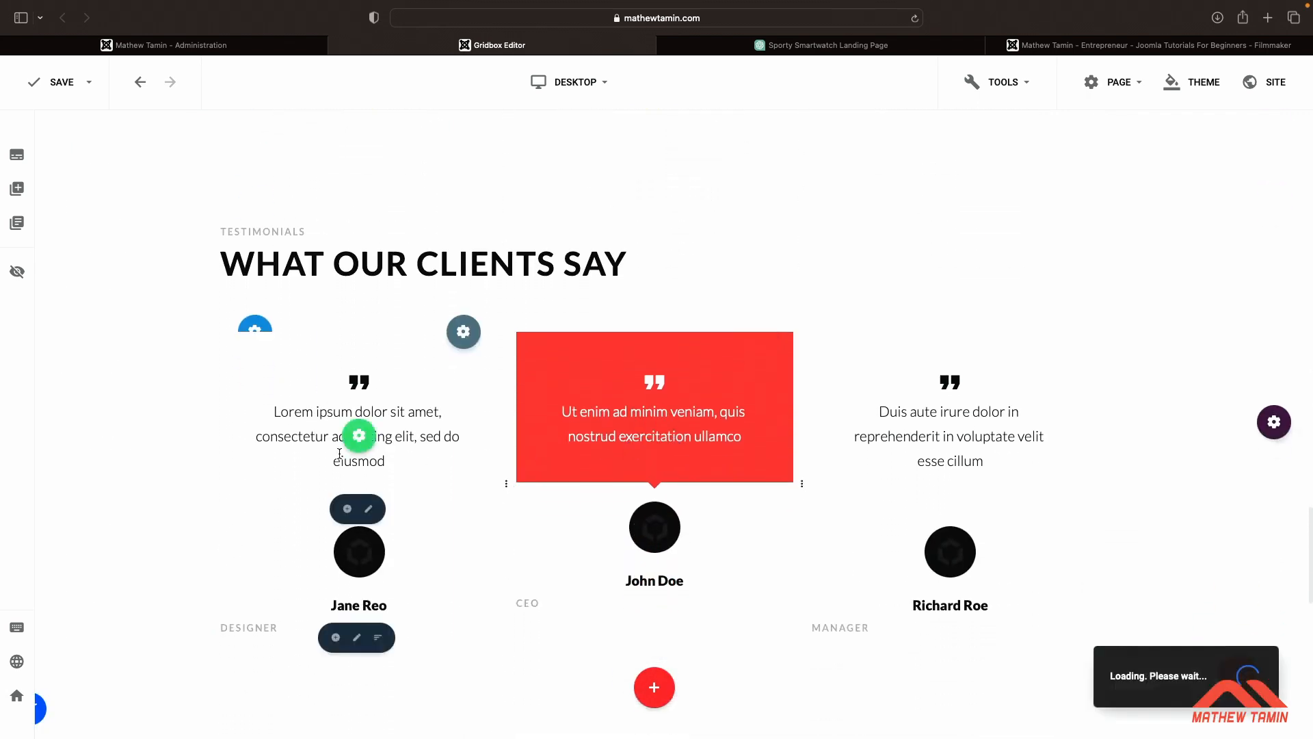
{"action": "scroll", "coordinate": [815, 385], "scroll_direction": "up", "scroll_amount": 6}
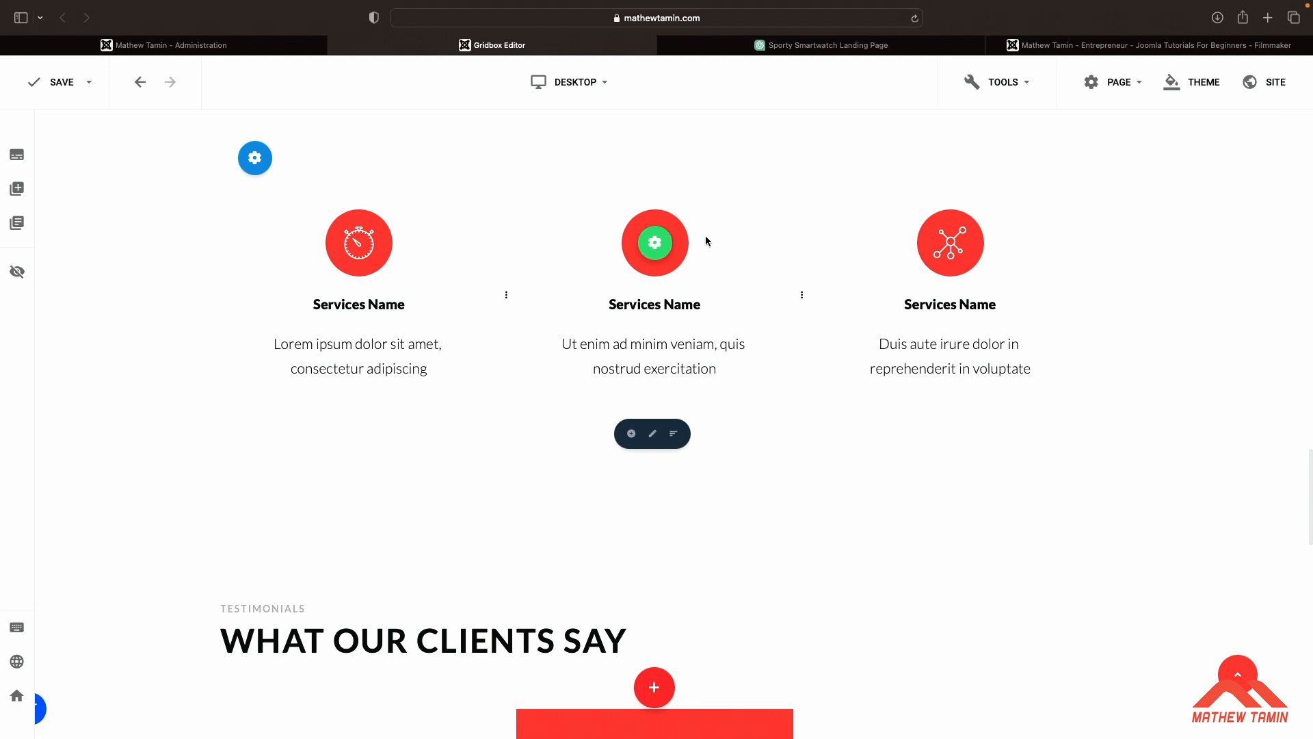
Add a two-column FAQ block below the testimonials and delete the empty section beneath it
{"action": "left_click", "coordinate": [18, 189]}
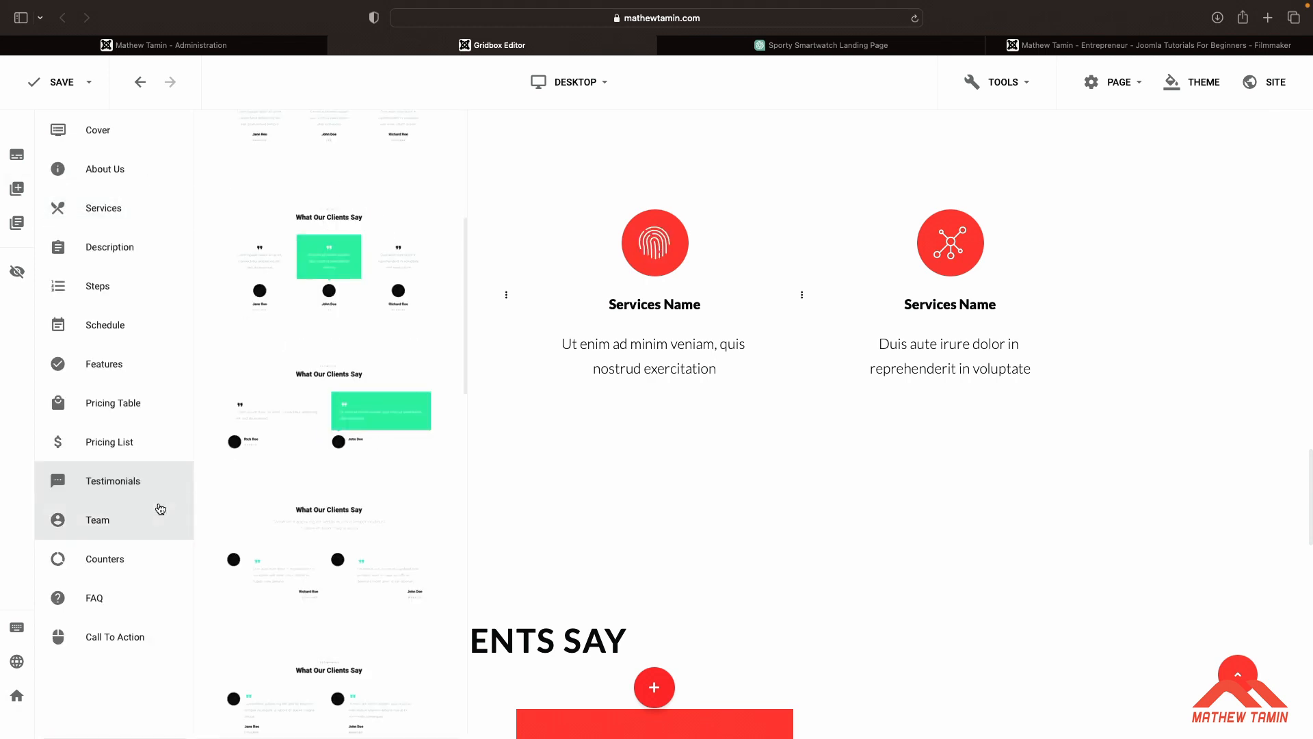
{"action": "left_click", "coordinate": [130, 601]}
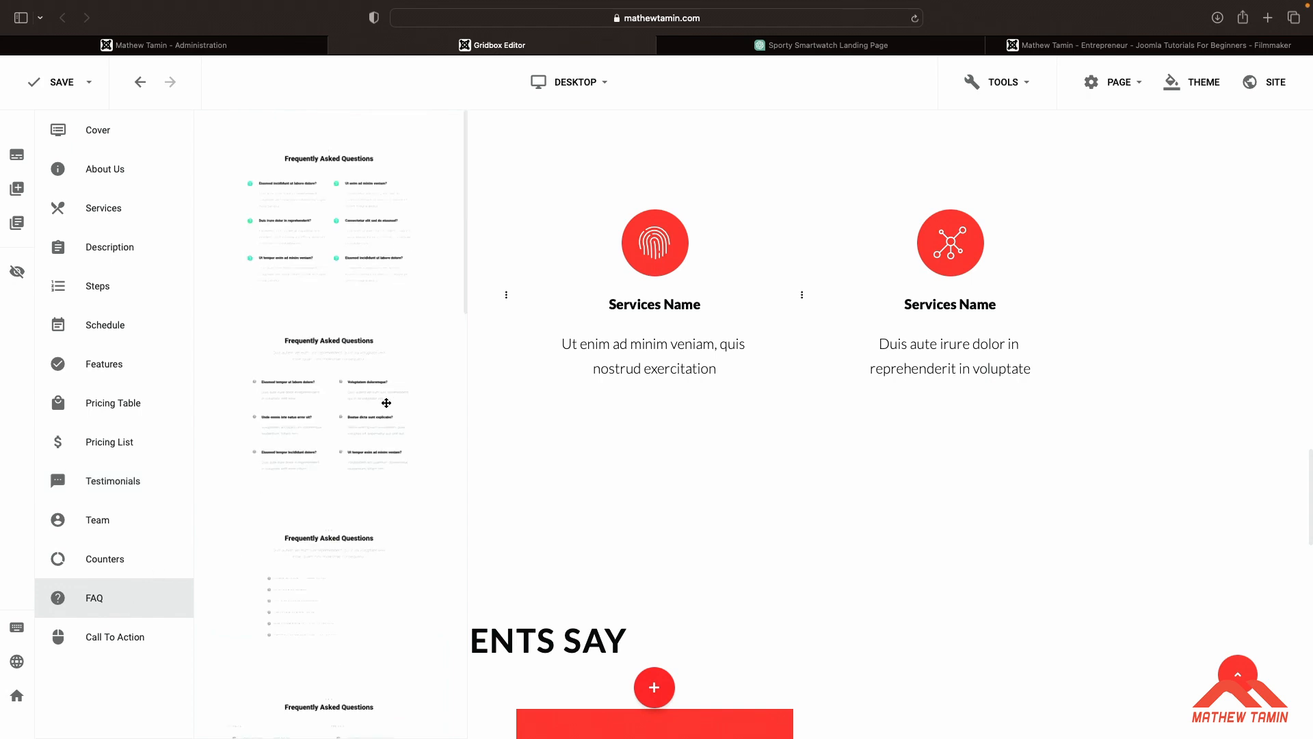
{"action": "scroll", "coordinate": [387, 403], "scroll_direction": "down", "scroll_amount": 1}
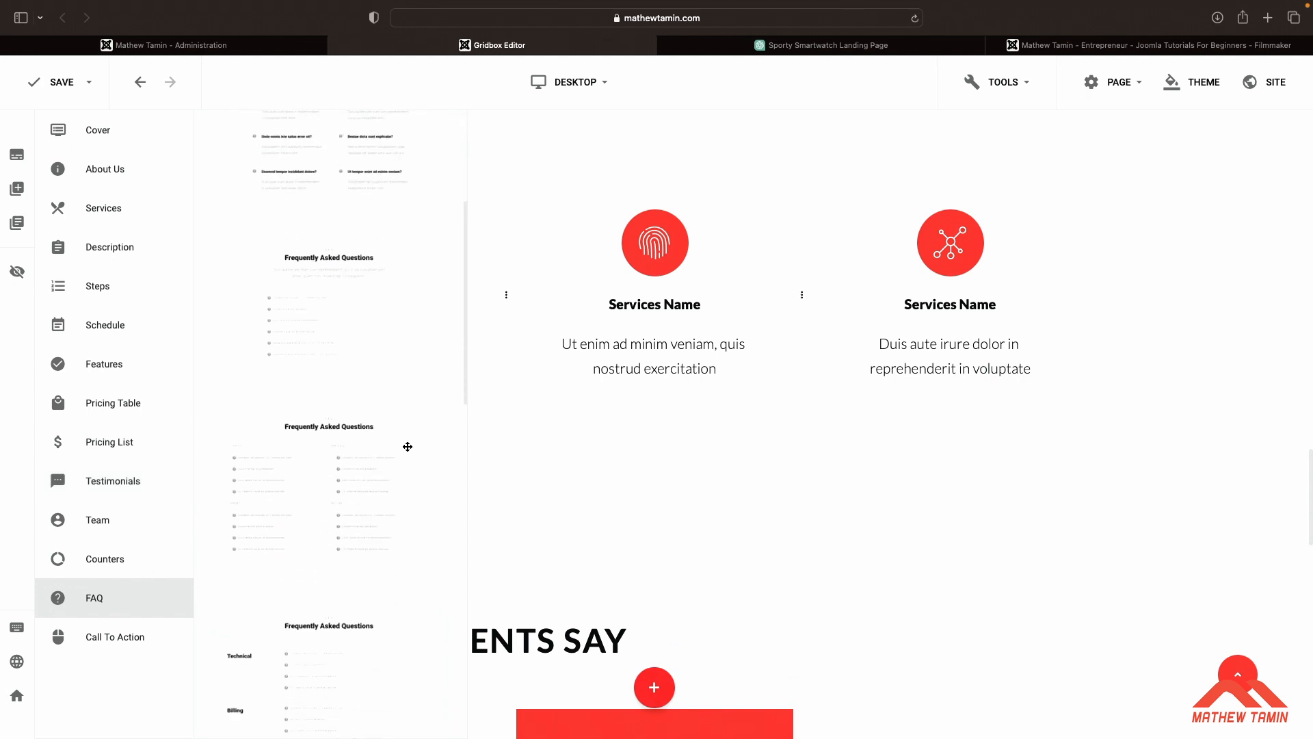
{"action": "scroll", "coordinate": [621, 438], "scroll_direction": "down", "scroll_amount": 15}
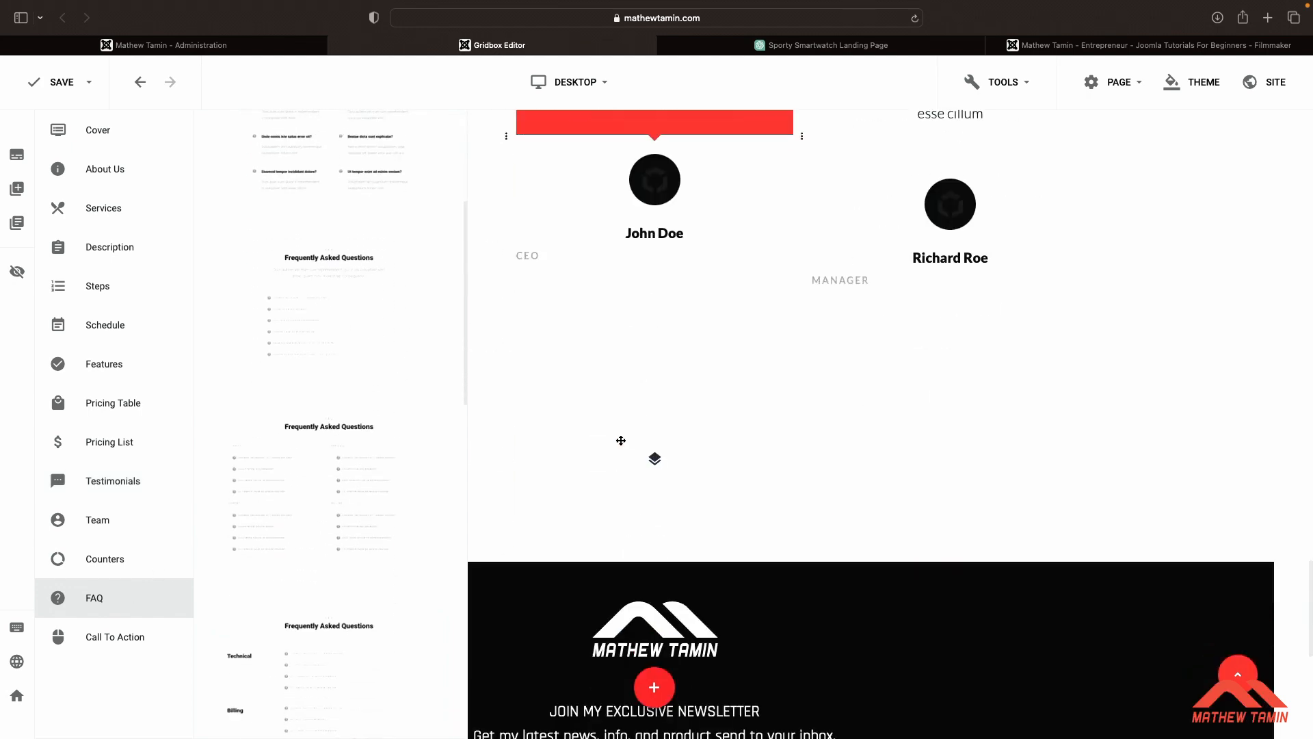
{"action": "scroll", "coordinate": [621, 438], "scroll_direction": "up", "scroll_amount": 6}
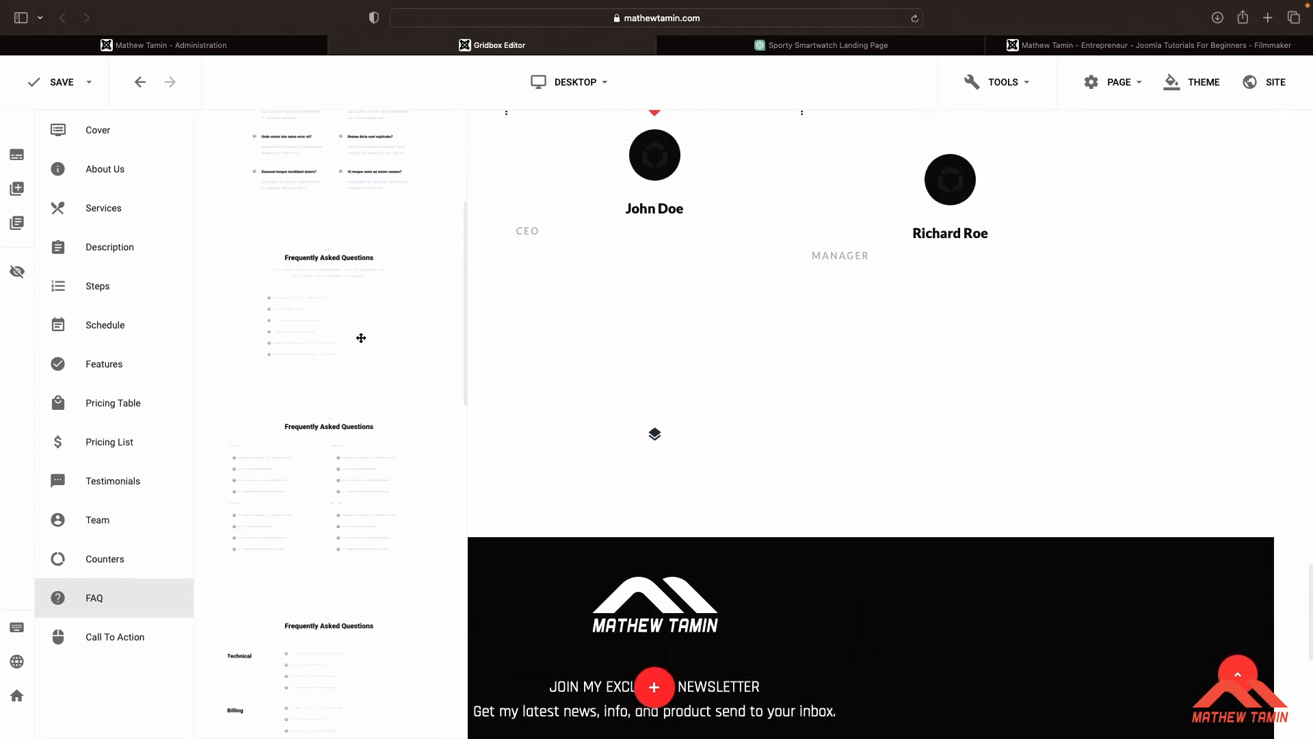
{"action": "left_click_drag", "start_coordinate": [307, 316], "coordinate": [427, 434]}
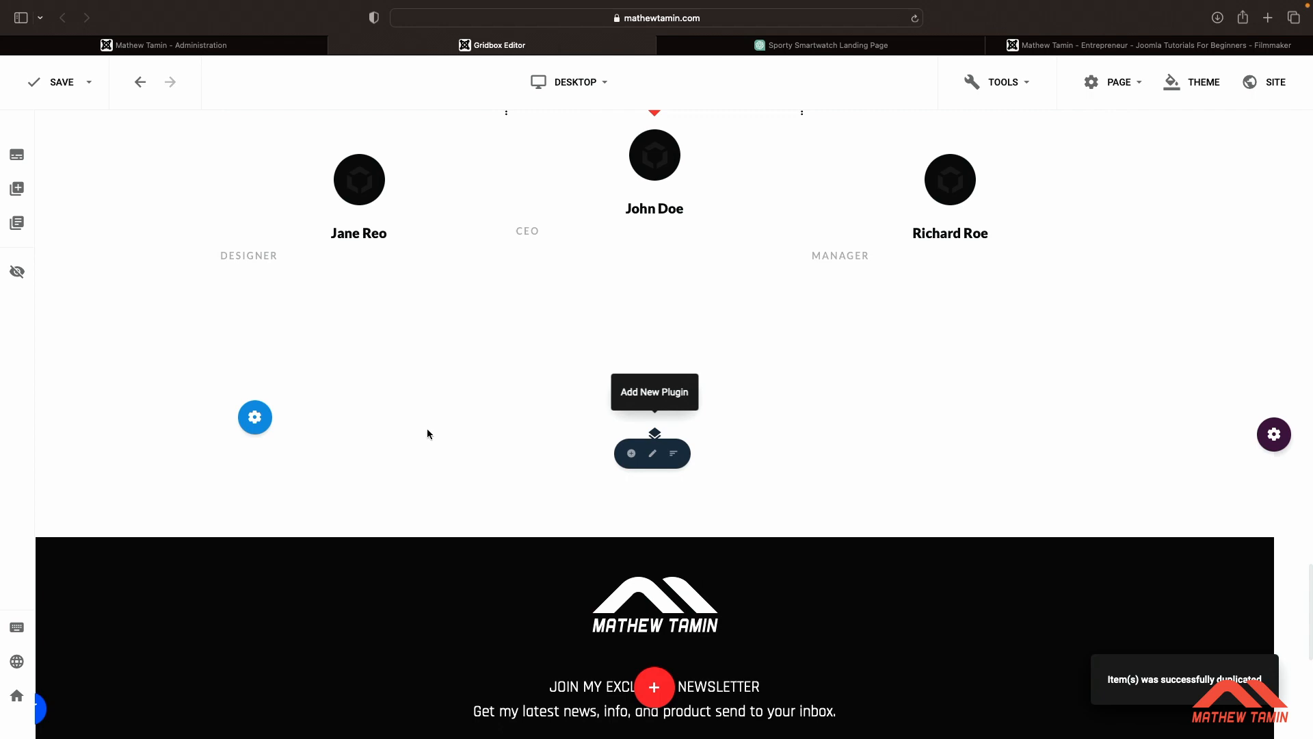
{"action": "scroll", "coordinate": [629, 472], "scroll_direction": "down", "scroll_amount": 6}
{"action": "scroll", "coordinate": [628, 473], "scroll_direction": "down", "scroll_amount": 1}
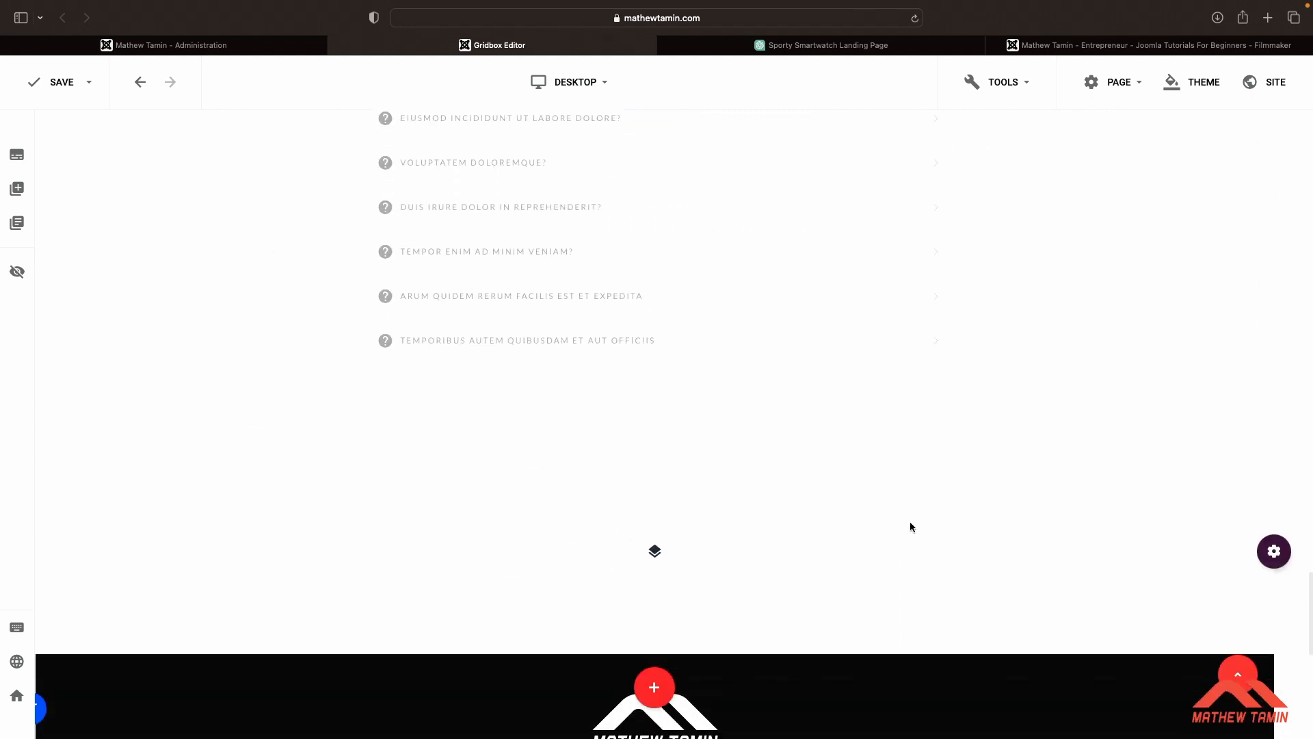
{"action": "left_click", "coordinate": [1244, 551]}
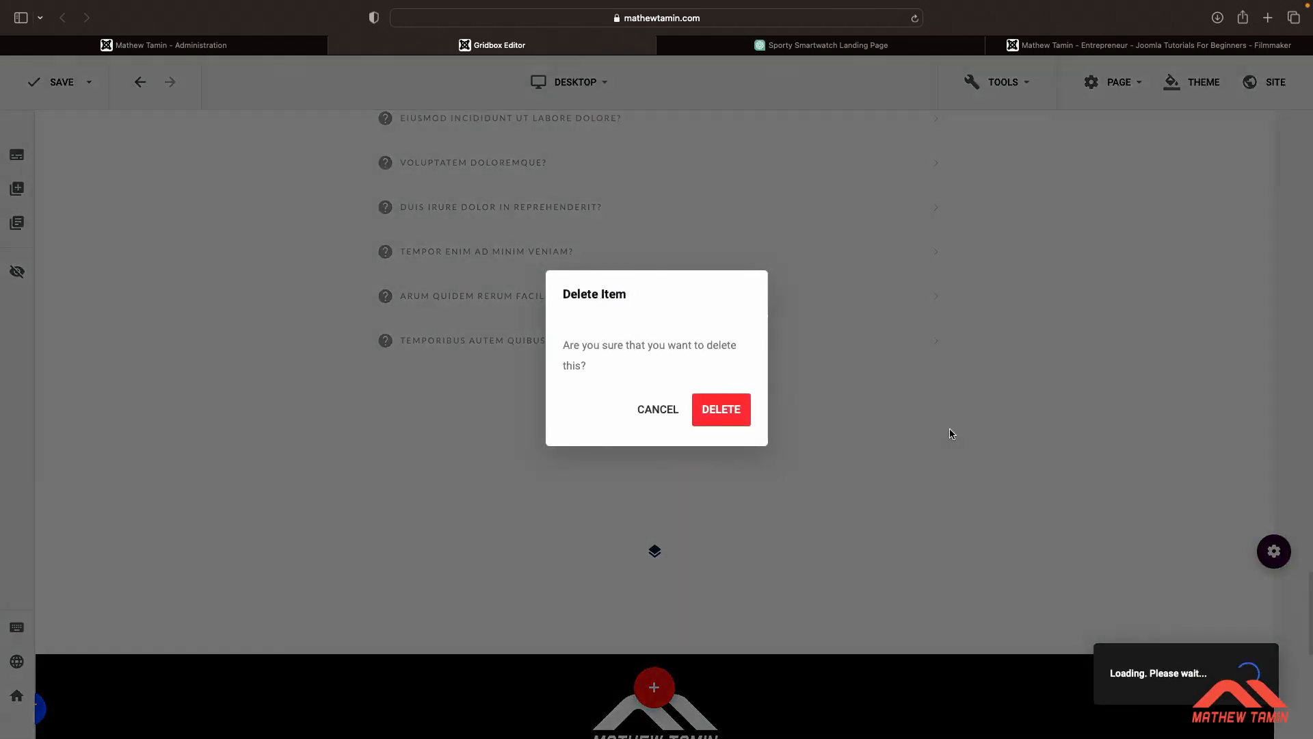
{"action": "left_click", "coordinate": [725, 411]}
Open the cover's first call-to-action button settings and review ChatGPT's suggested CTA button labels
{"action": "scroll", "coordinate": [729, 420], "scroll_direction": "up", "scroll_amount": 20}
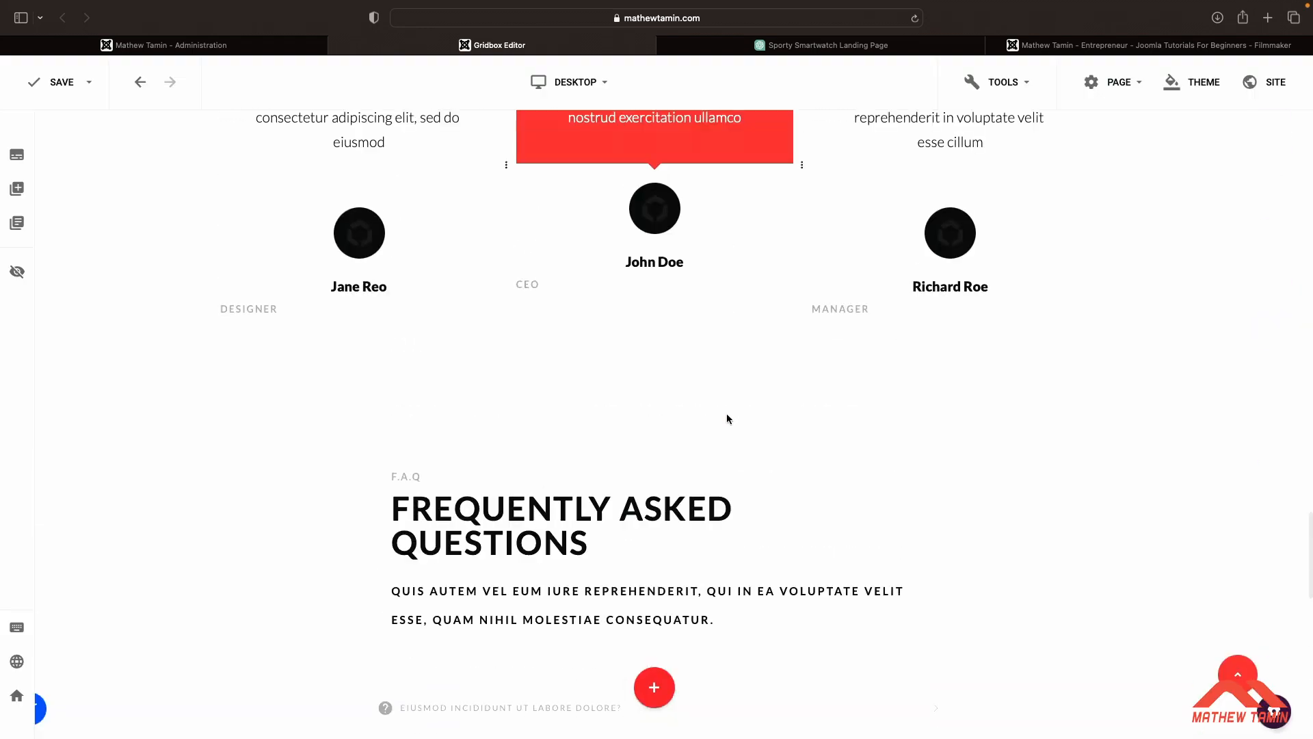
{"action": "scroll", "coordinate": [728, 419], "scroll_direction": "up", "scroll_amount": 6}
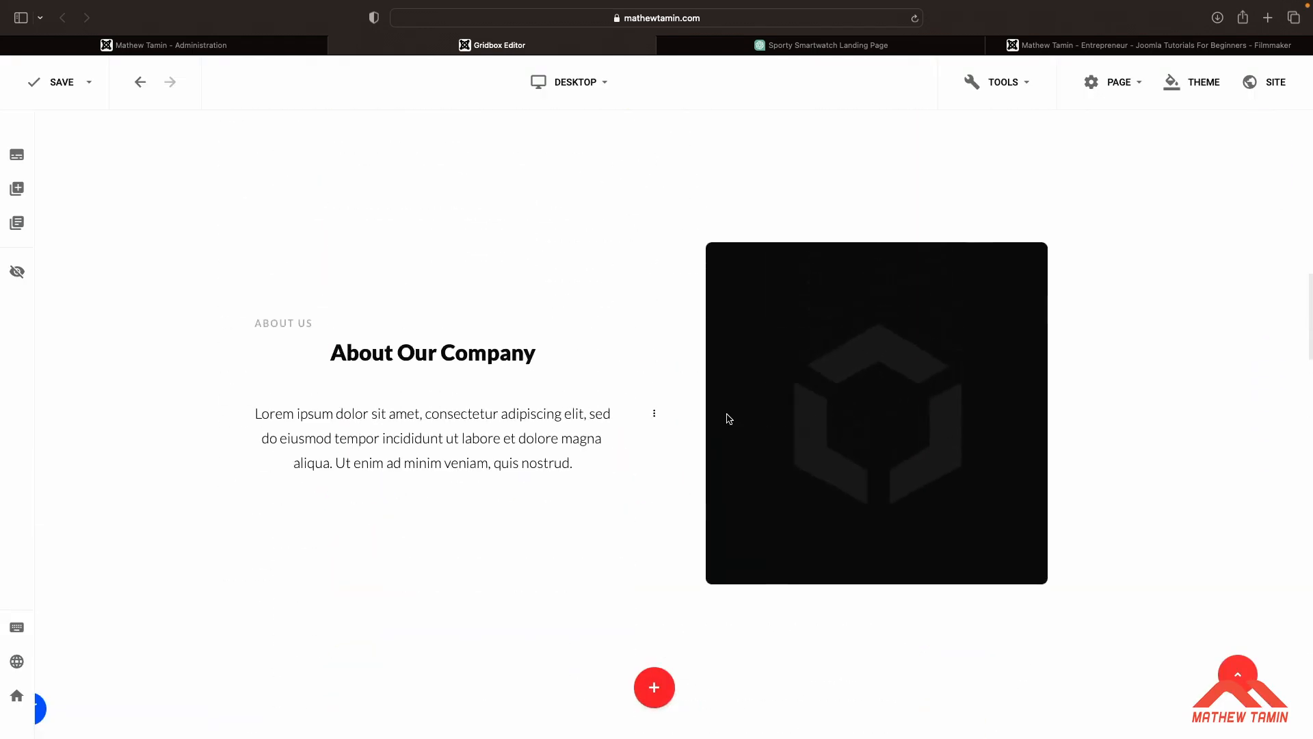
{"action": "scroll", "coordinate": [728, 418], "scroll_direction": "up", "scroll_amount": 8}
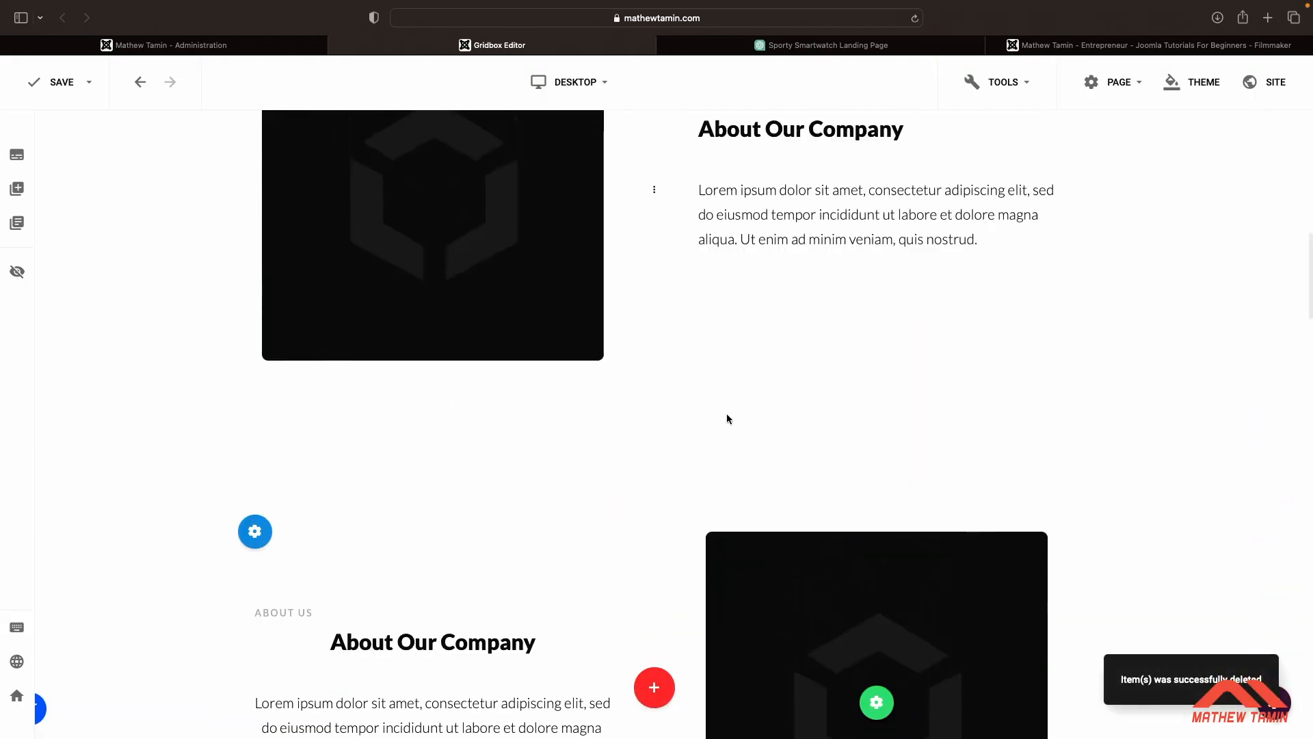
{"action": "scroll", "coordinate": [728, 418], "scroll_direction": "up", "scroll_amount": 4}
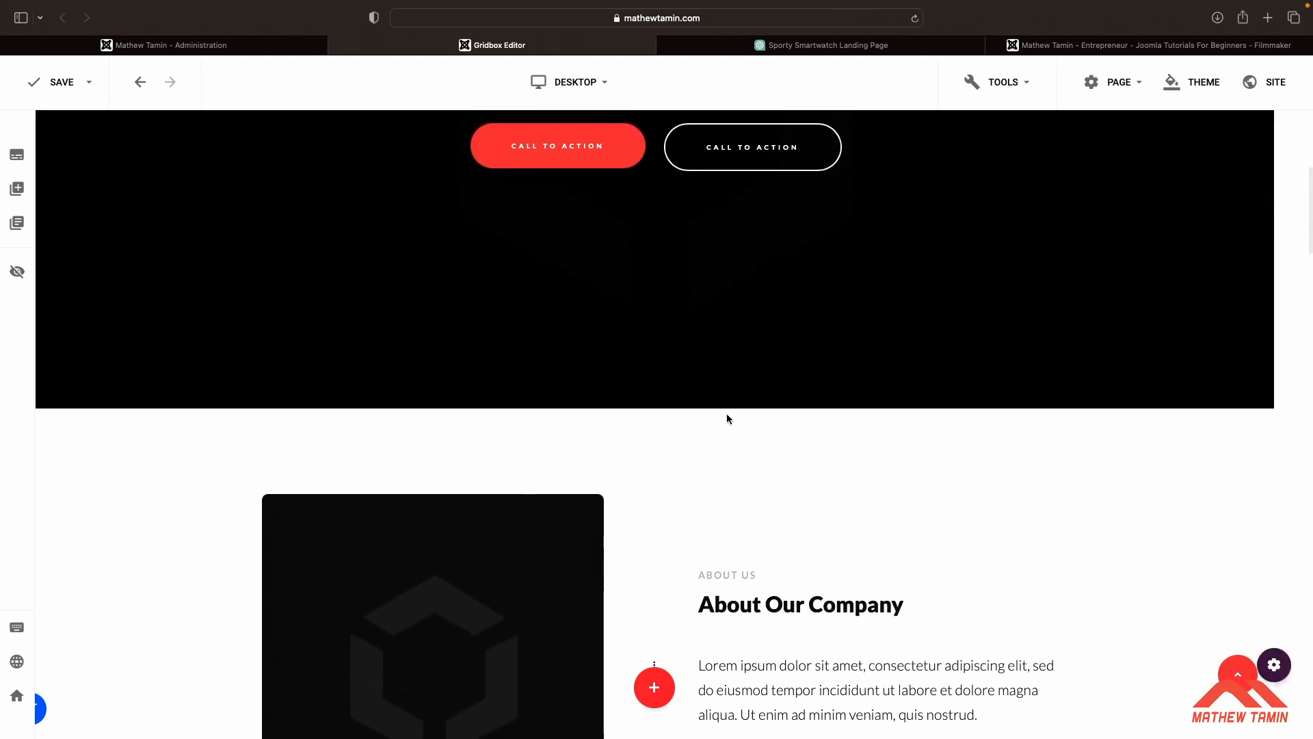
{"action": "scroll", "coordinate": [727, 419], "scroll_direction": "up", "scroll_amount": 1}
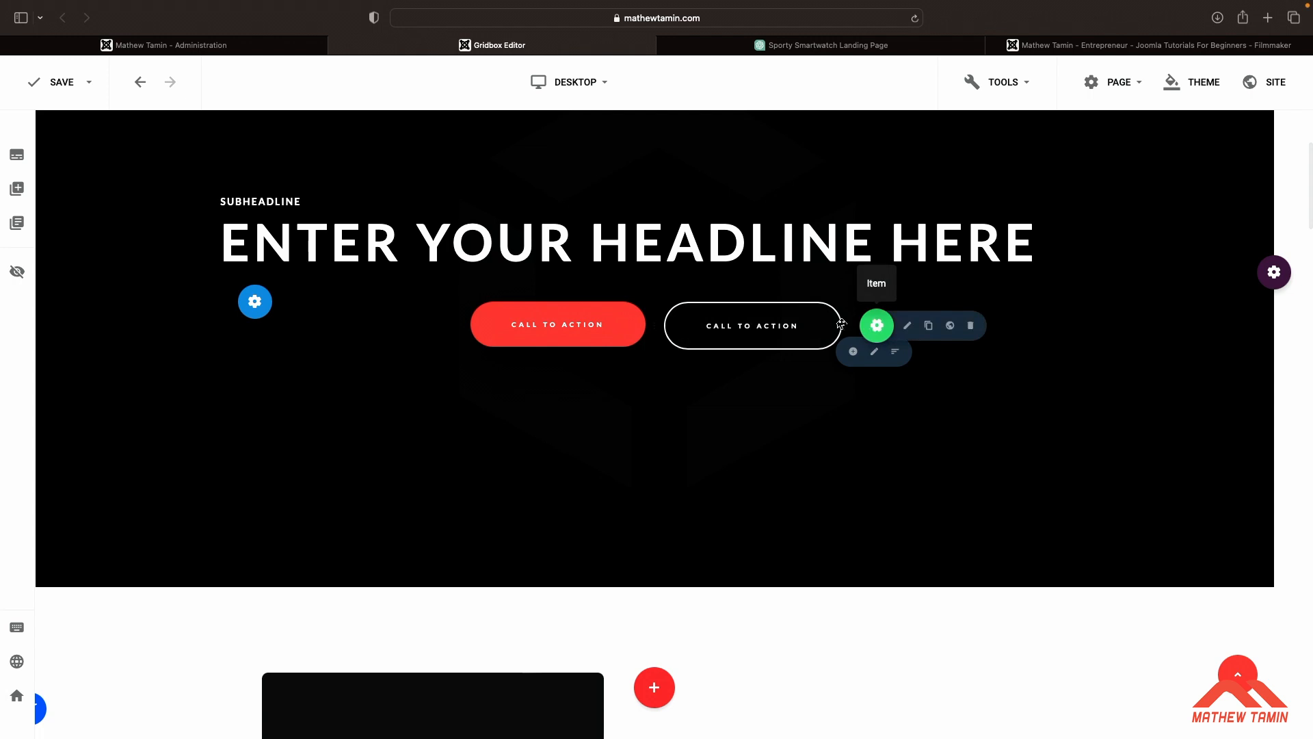
{"action": "mouse_move", "coordinate": [465, 328]}
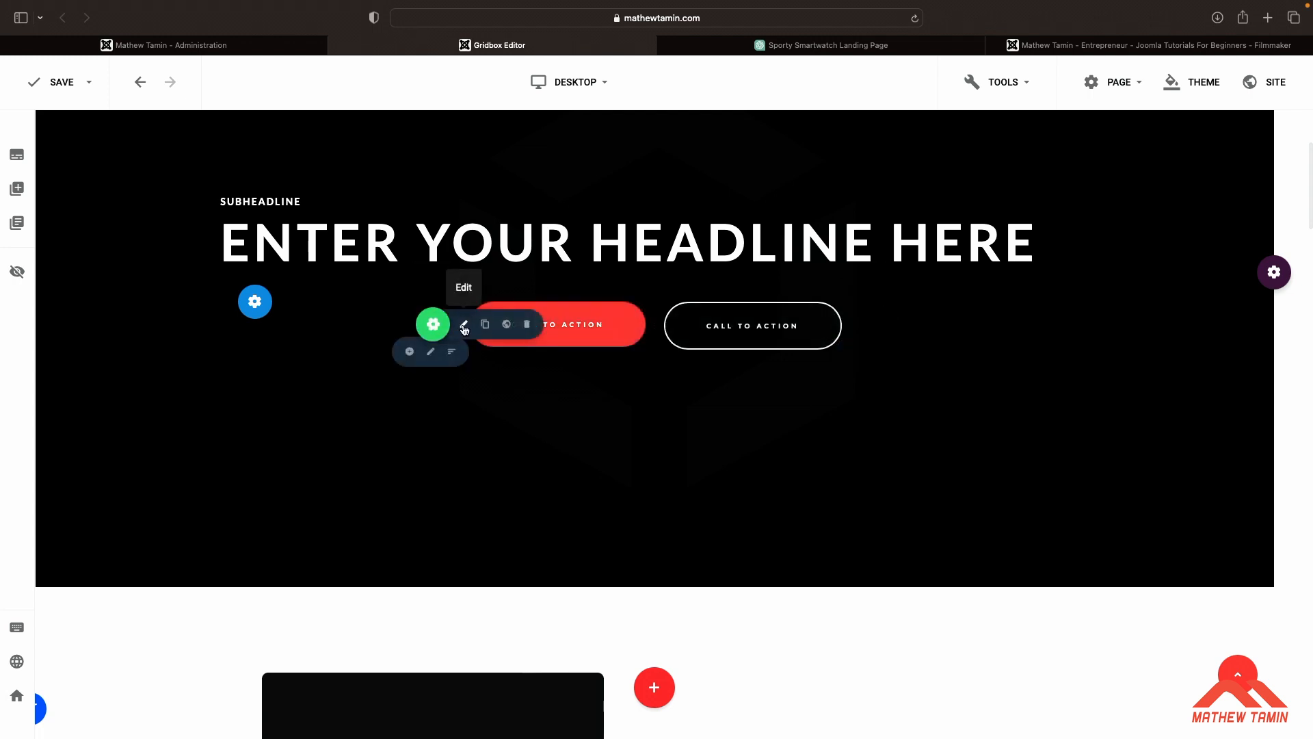
{"action": "left_click", "coordinate": [464, 326]}
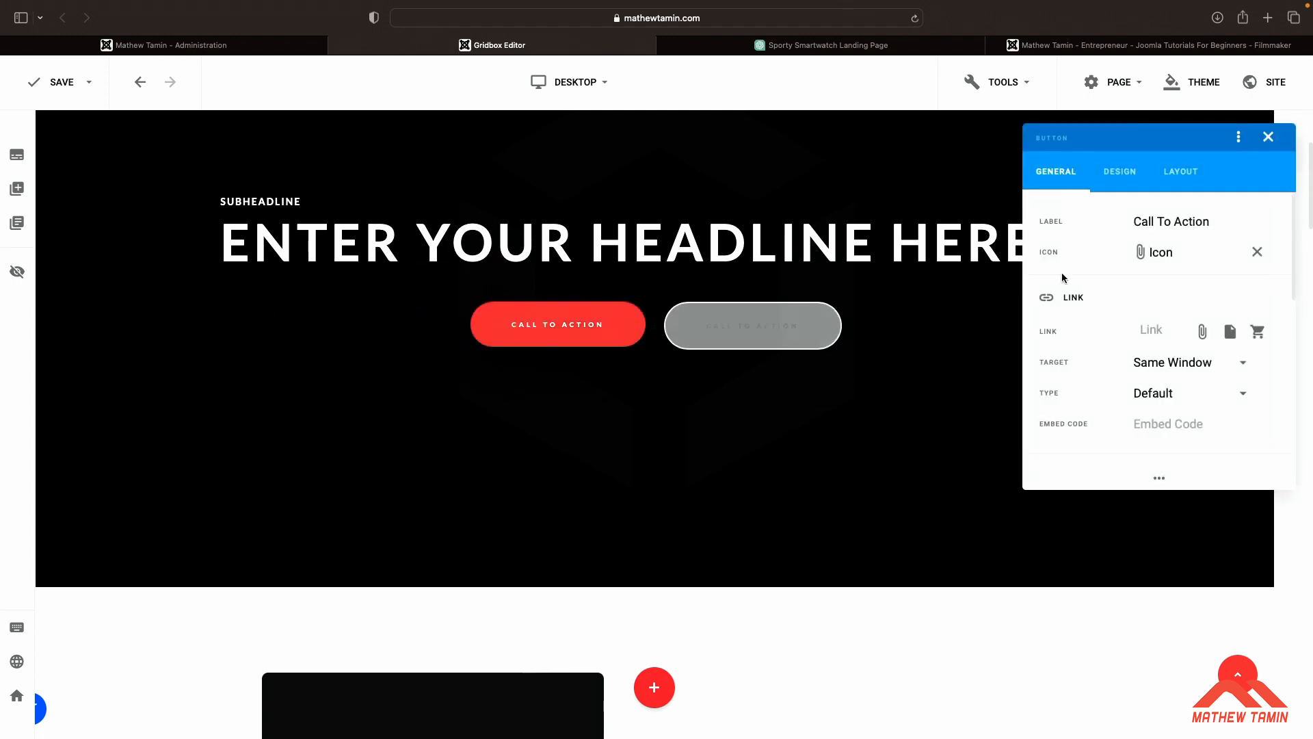
{"action": "left_click", "coordinate": [833, 47]}
{"action": "scroll", "coordinate": [810, 387], "scroll_direction": "down", "scroll_amount": 20}
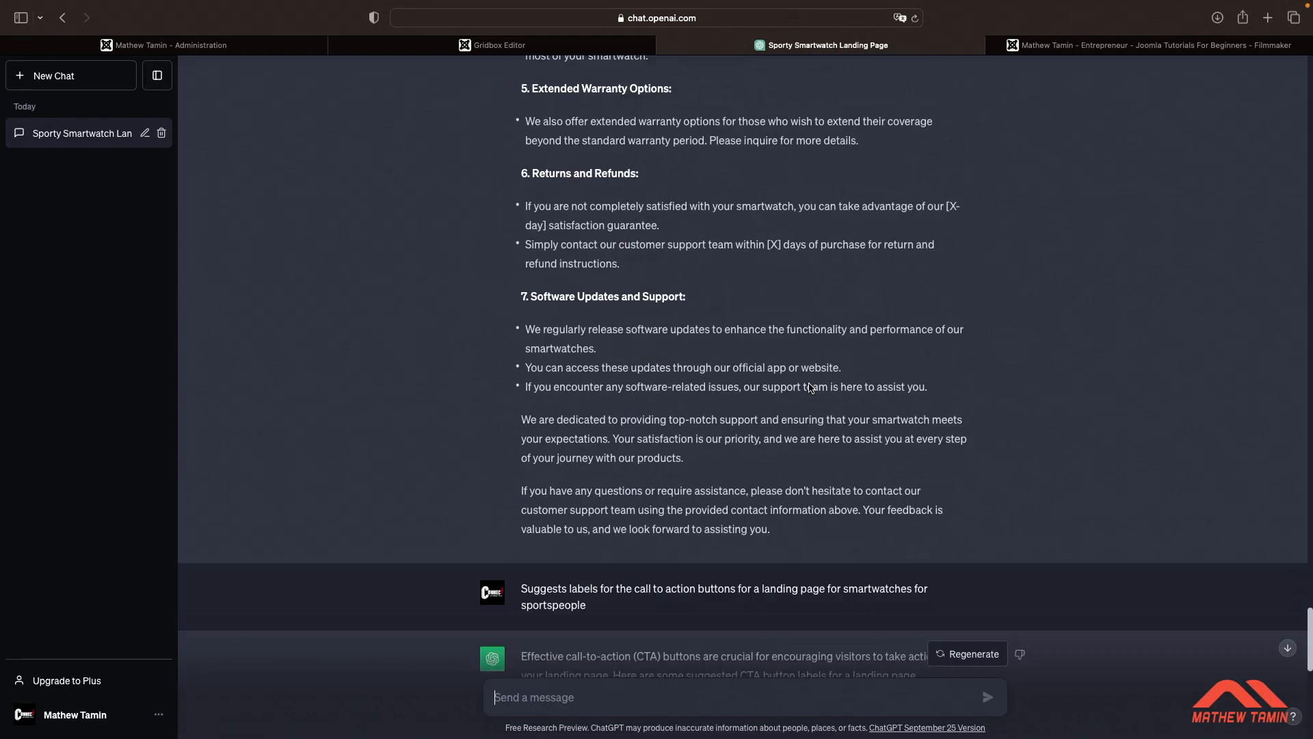
{"action": "scroll", "coordinate": [810, 387], "scroll_direction": "down", "scroll_amount": 1}
{"action": "scroll", "coordinate": [809, 387], "scroll_direction": "up", "scroll_amount": 1}
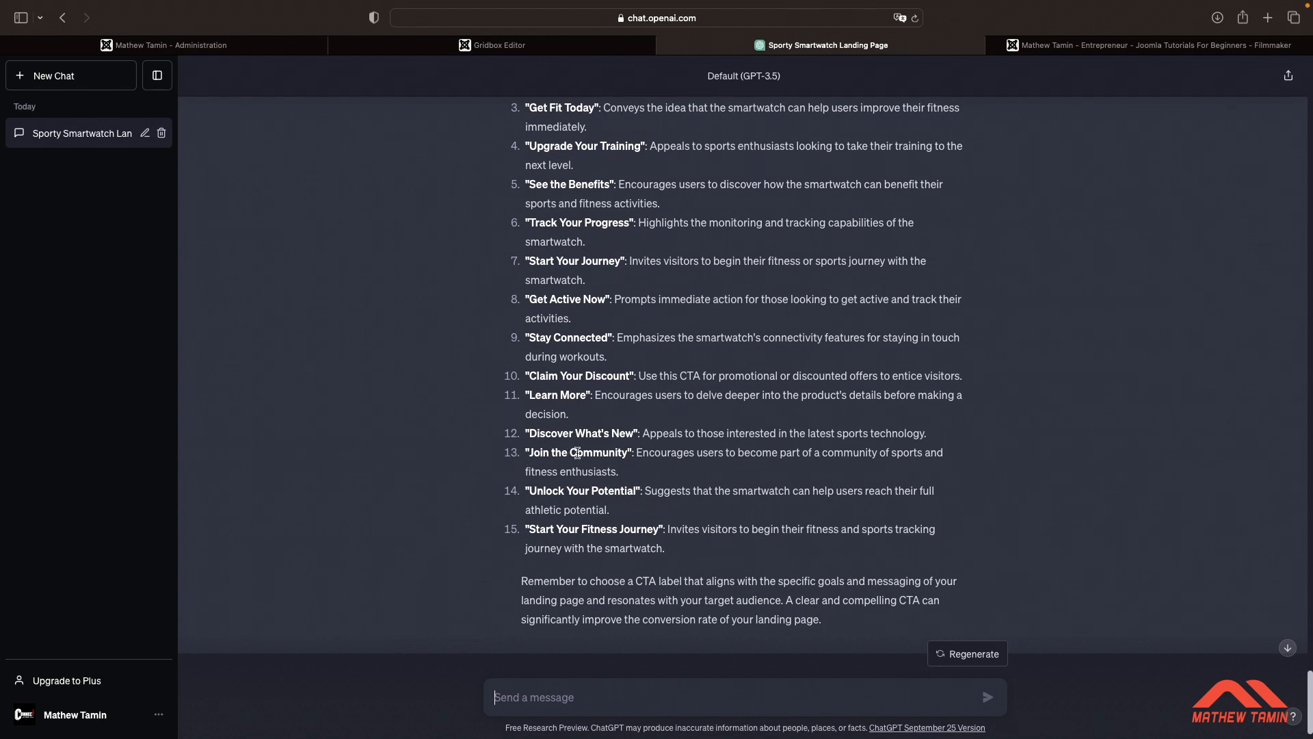
{"action": "scroll", "coordinate": [636, 351], "scroll_direction": "up", "scroll_amount": 3}
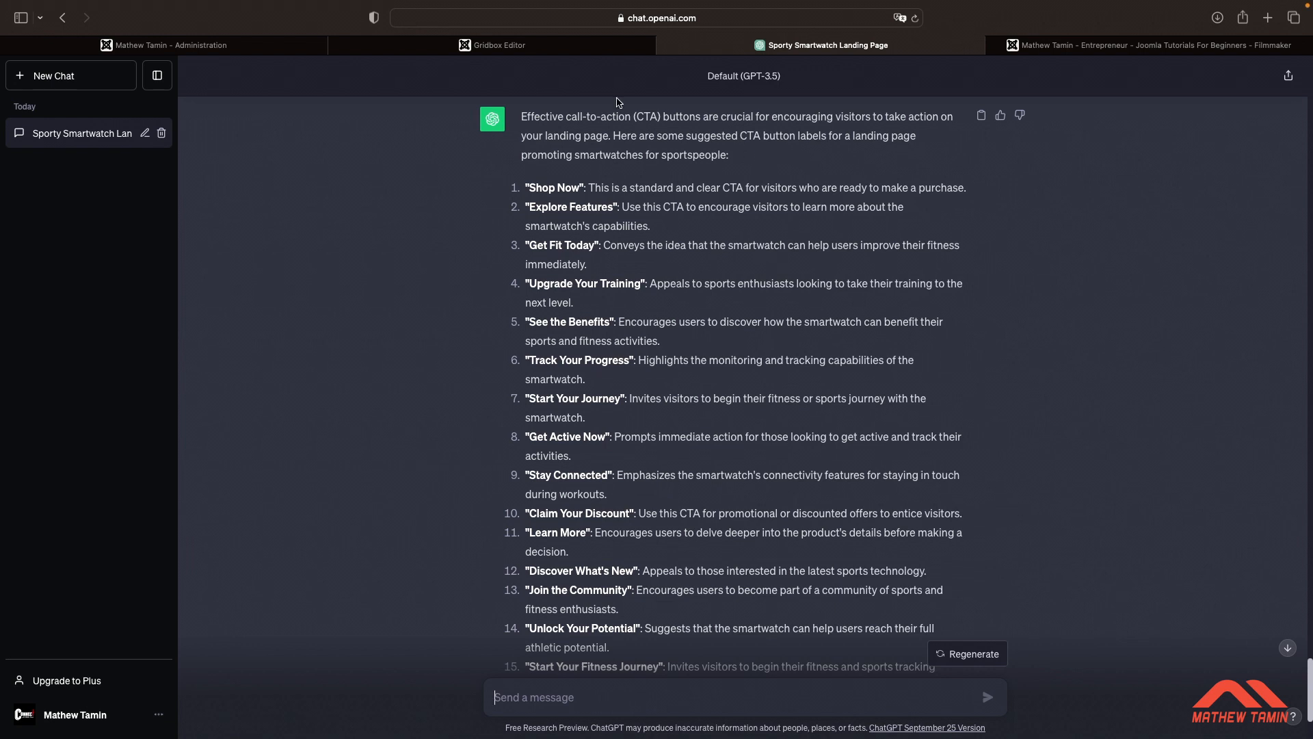
Set the first cover button's label to Join the community
{"action": "left_click", "coordinate": [562, 46]}
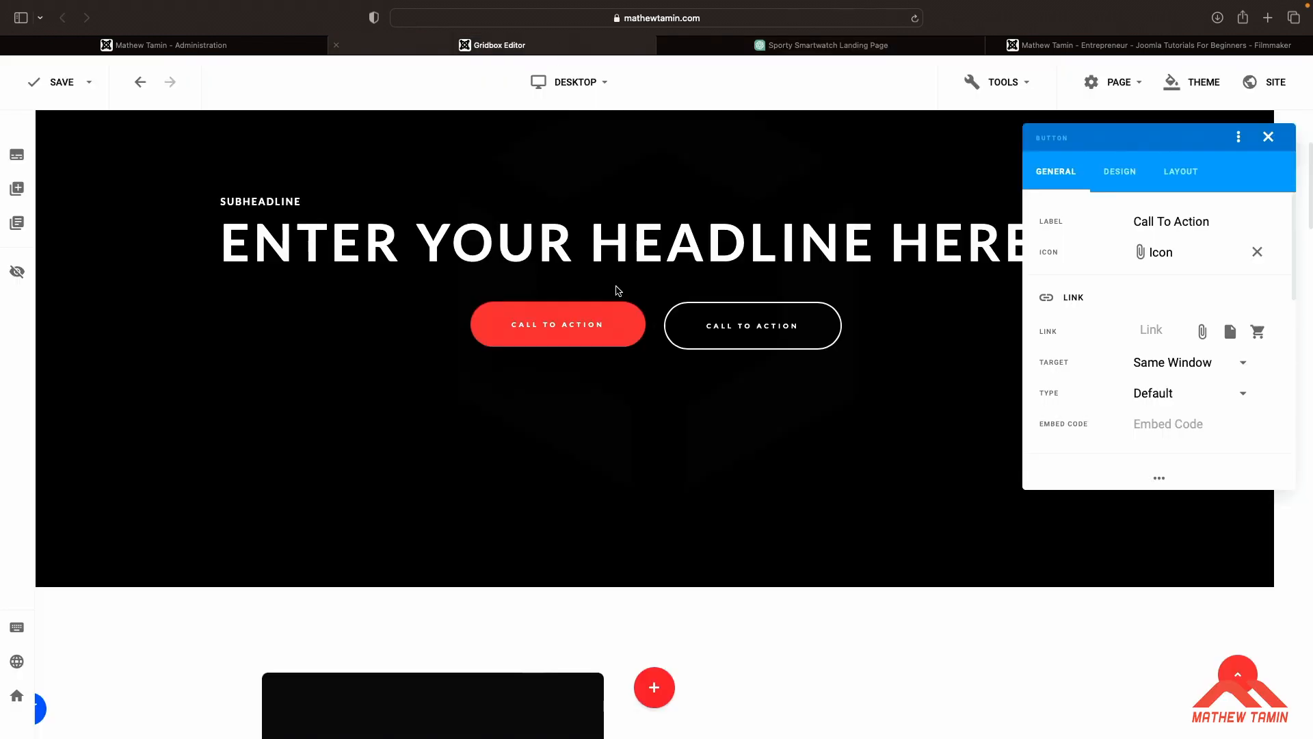
{"action": "triple_click", "coordinate": [1163, 223]}
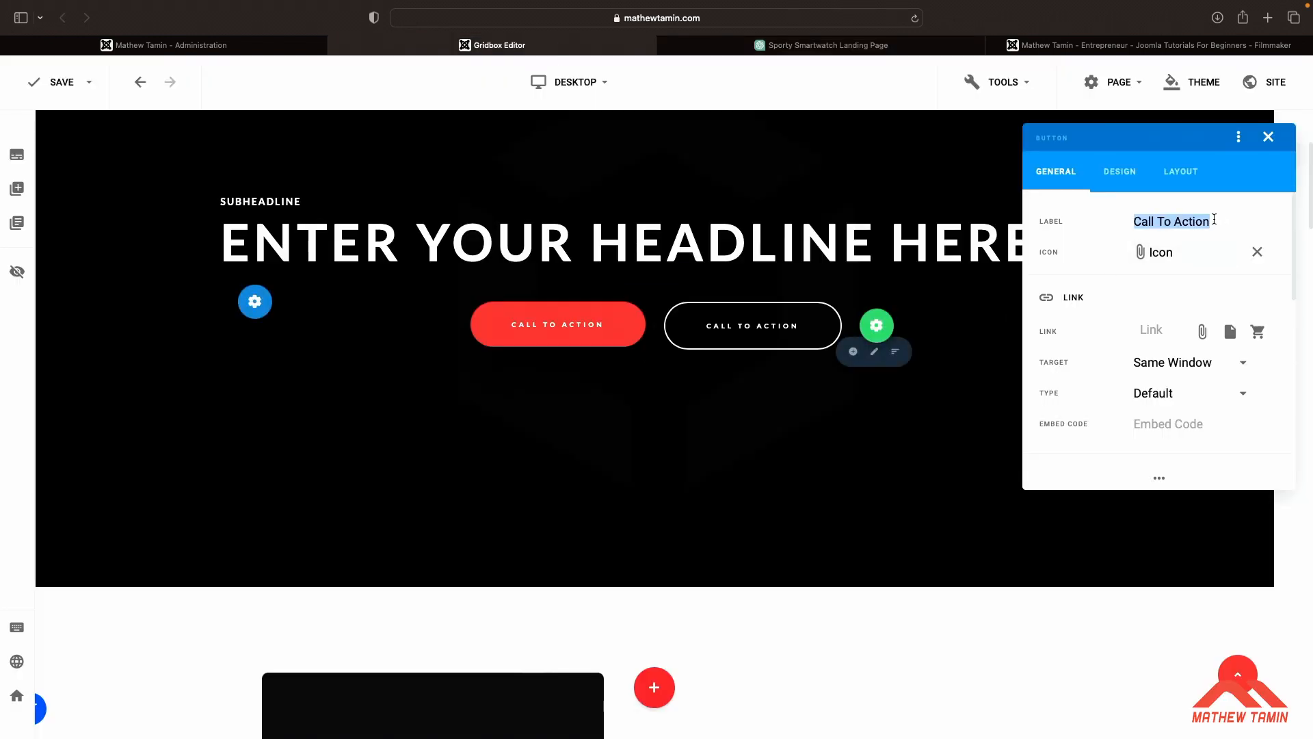
{"action": "type", "text": "Gt"}
{"action": "key", "text": "BackSpace"}
{"action": "key", "text": "BackSpace"}
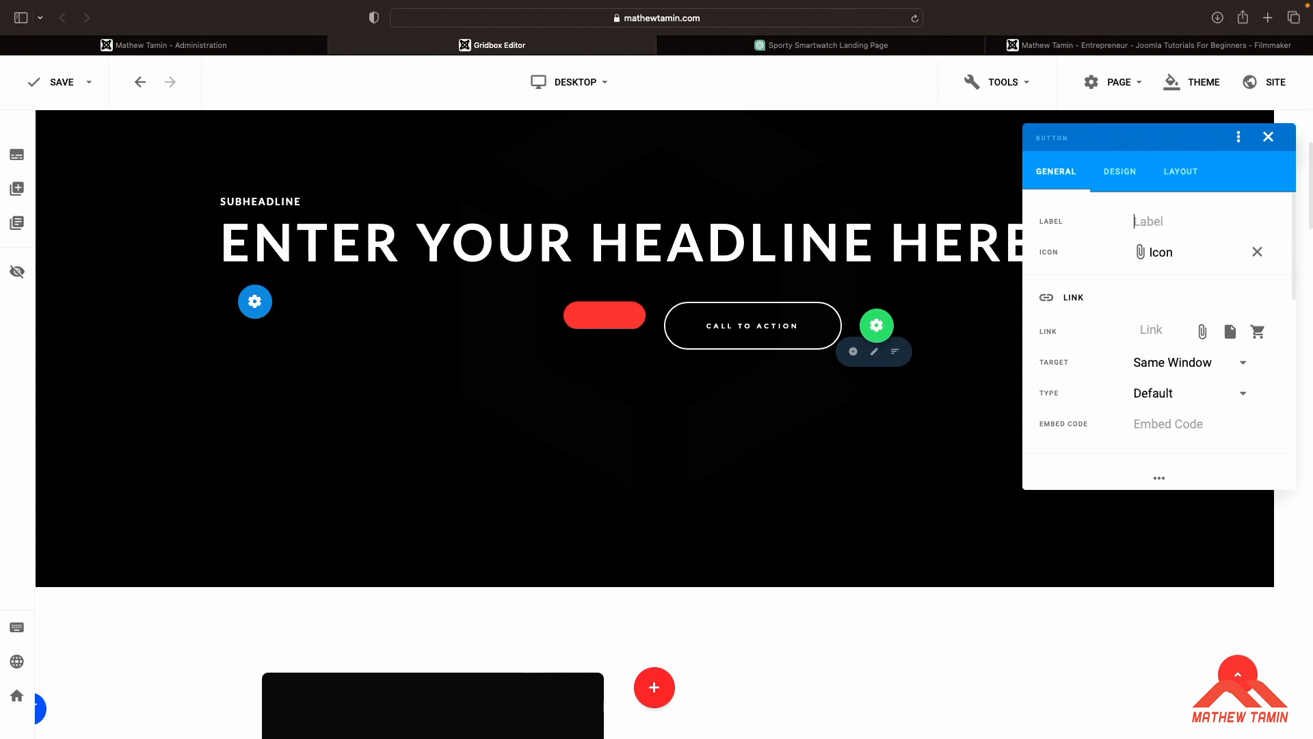
{"action": "type", "text": "Join the co"}
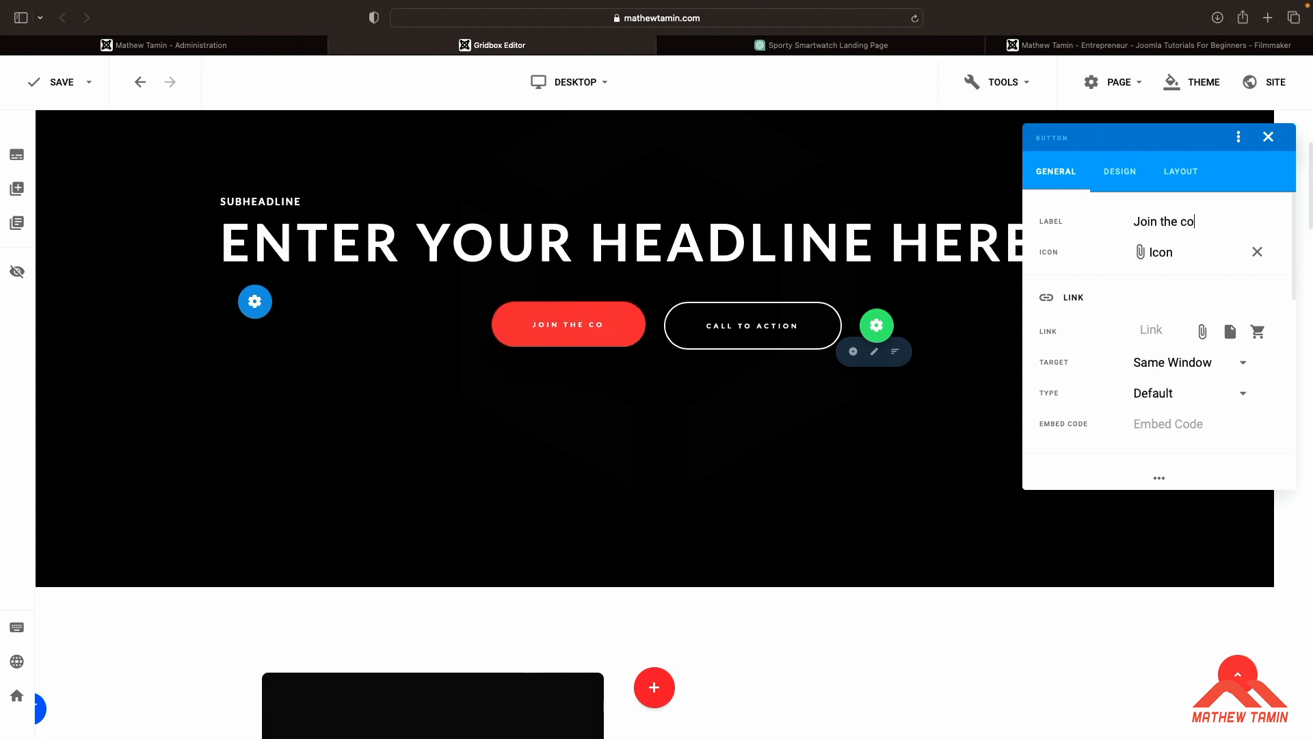
{"action": "type", "text": "mmunity"}
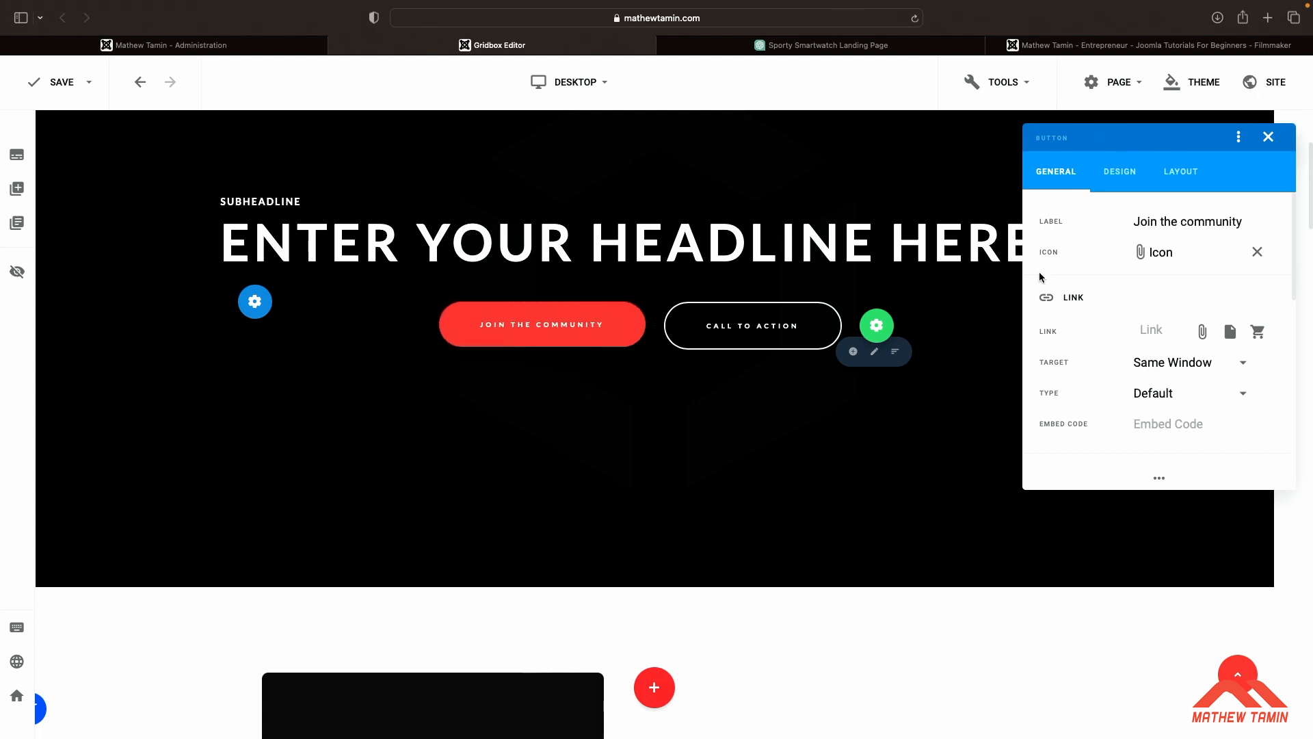
Open the second cover button's settings and, after checking ChatGPT's suggested labels, set its label to get fit today
{"action": "left_click", "coordinate": [877, 324]}
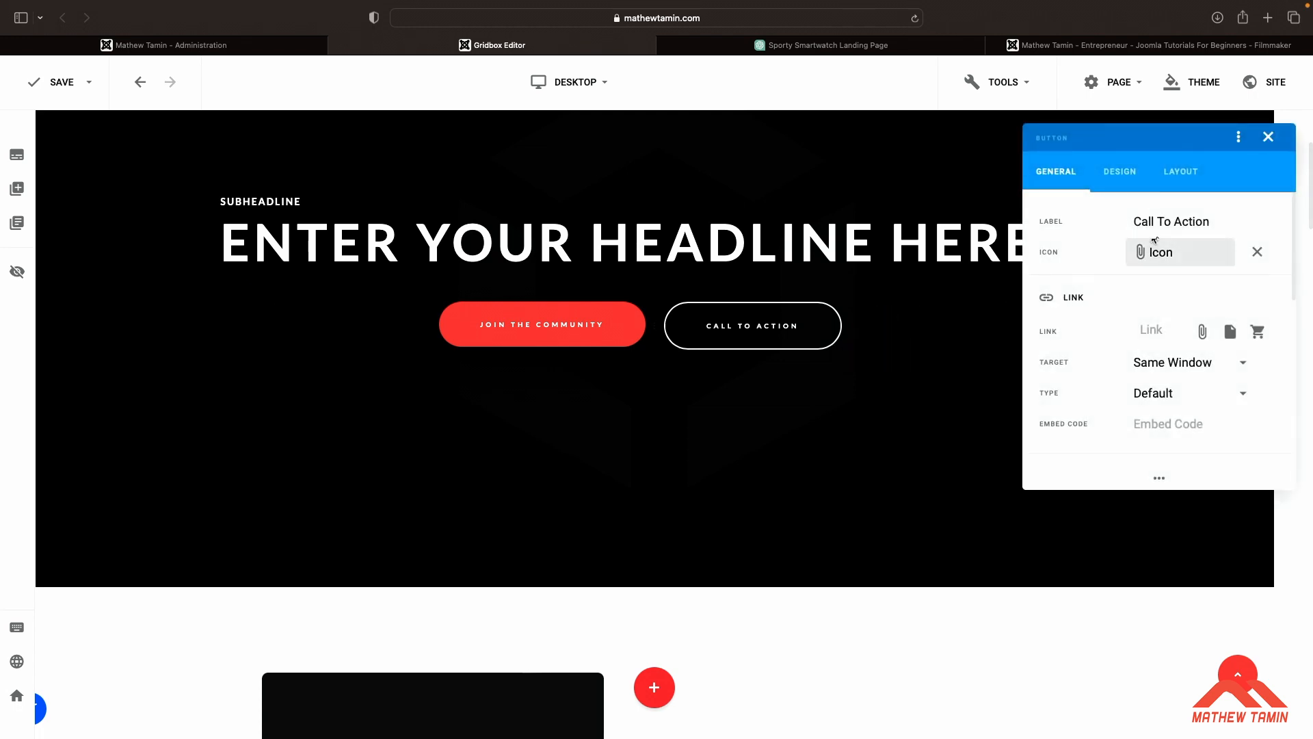
{"action": "triple_click", "coordinate": [1177, 225]}
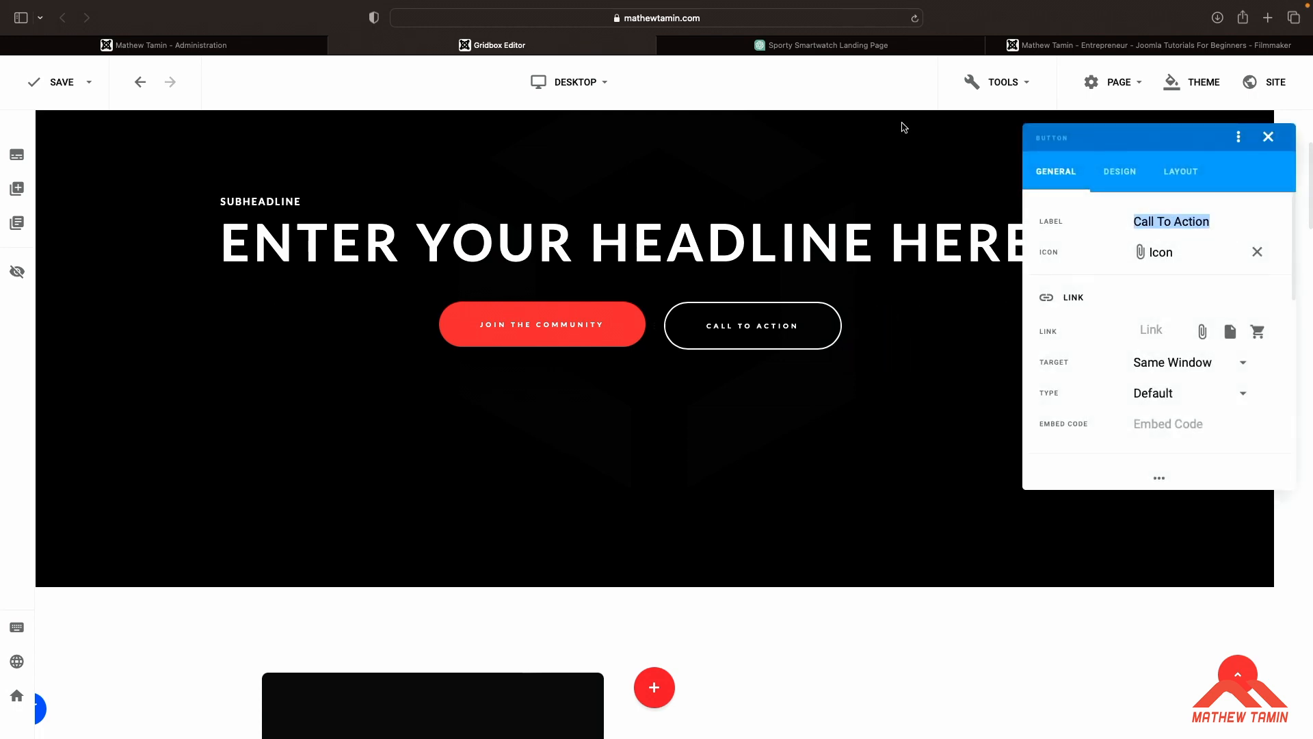
{"action": "left_click", "coordinate": [870, 46]}
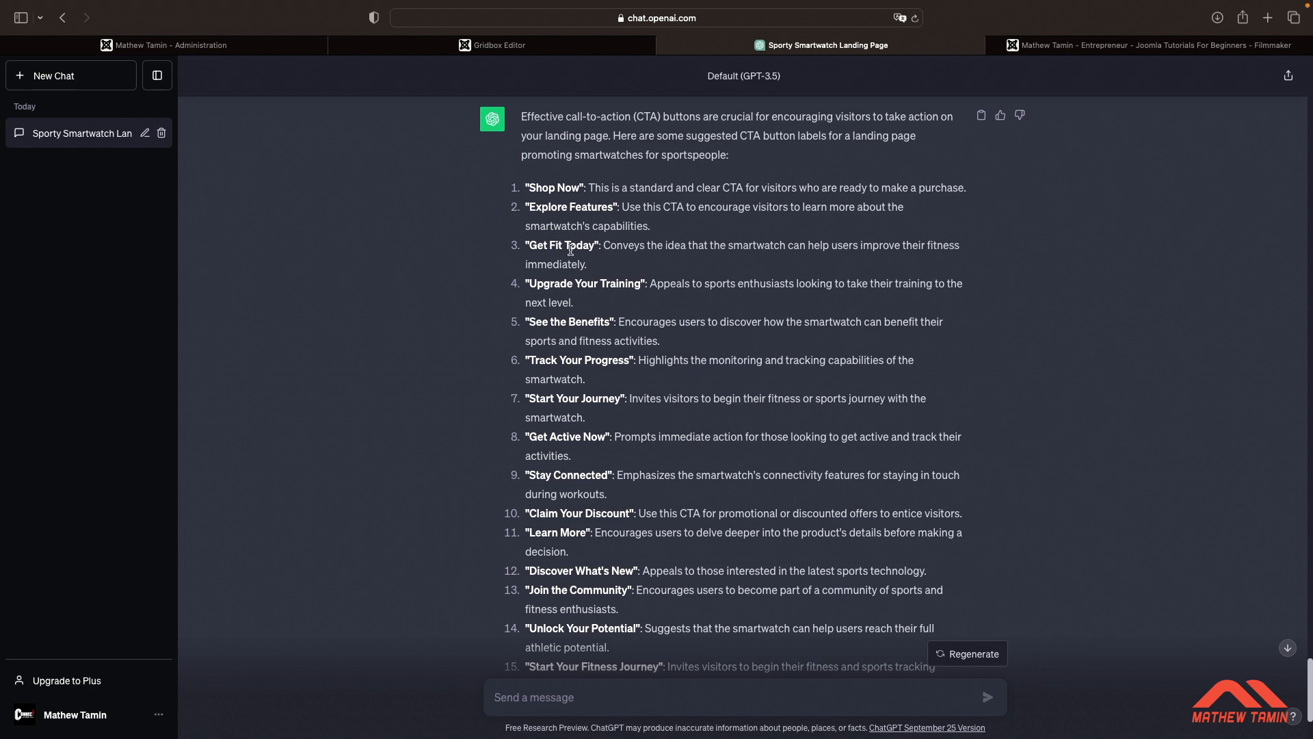
{"action": "left_click", "coordinate": [568, 48]}
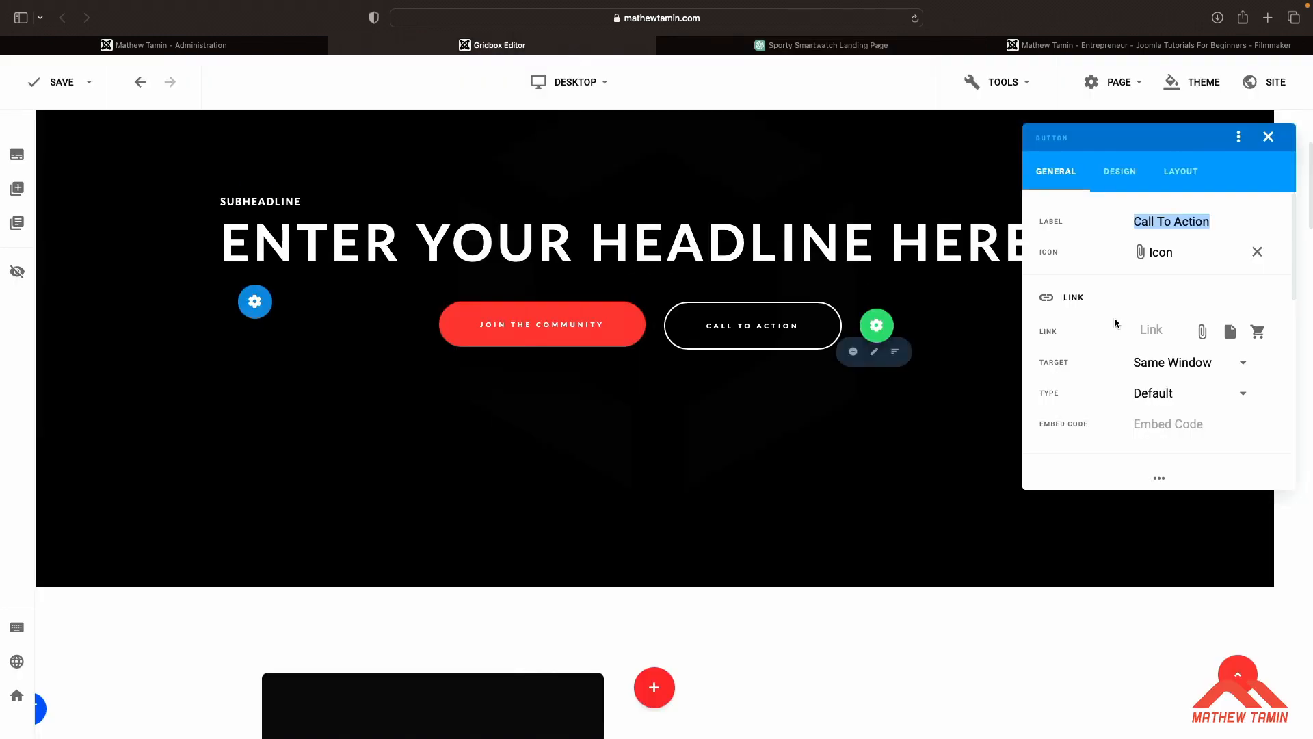
{"action": "type", "text": "get fit today"}
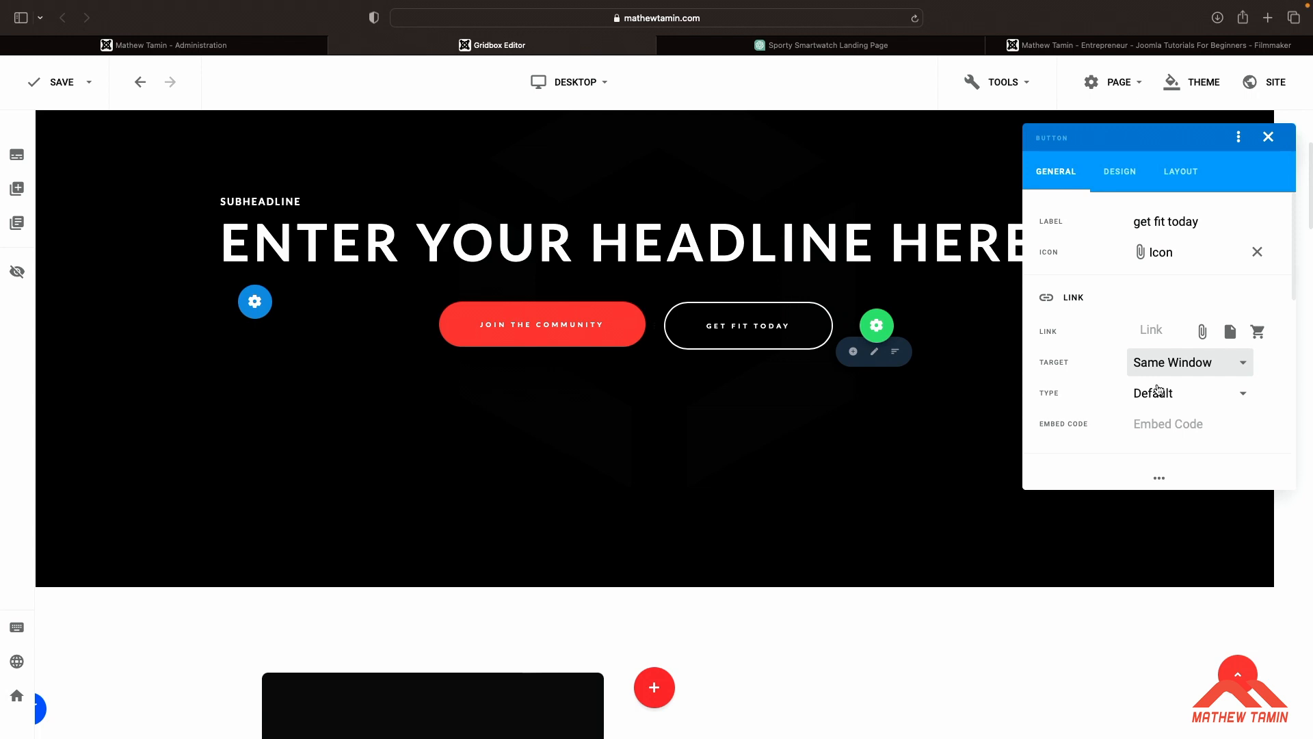
Replace the cover section's background image with the robot-at-a-laptop image from the media library
{"action": "left_click", "coordinate": [855, 512]}
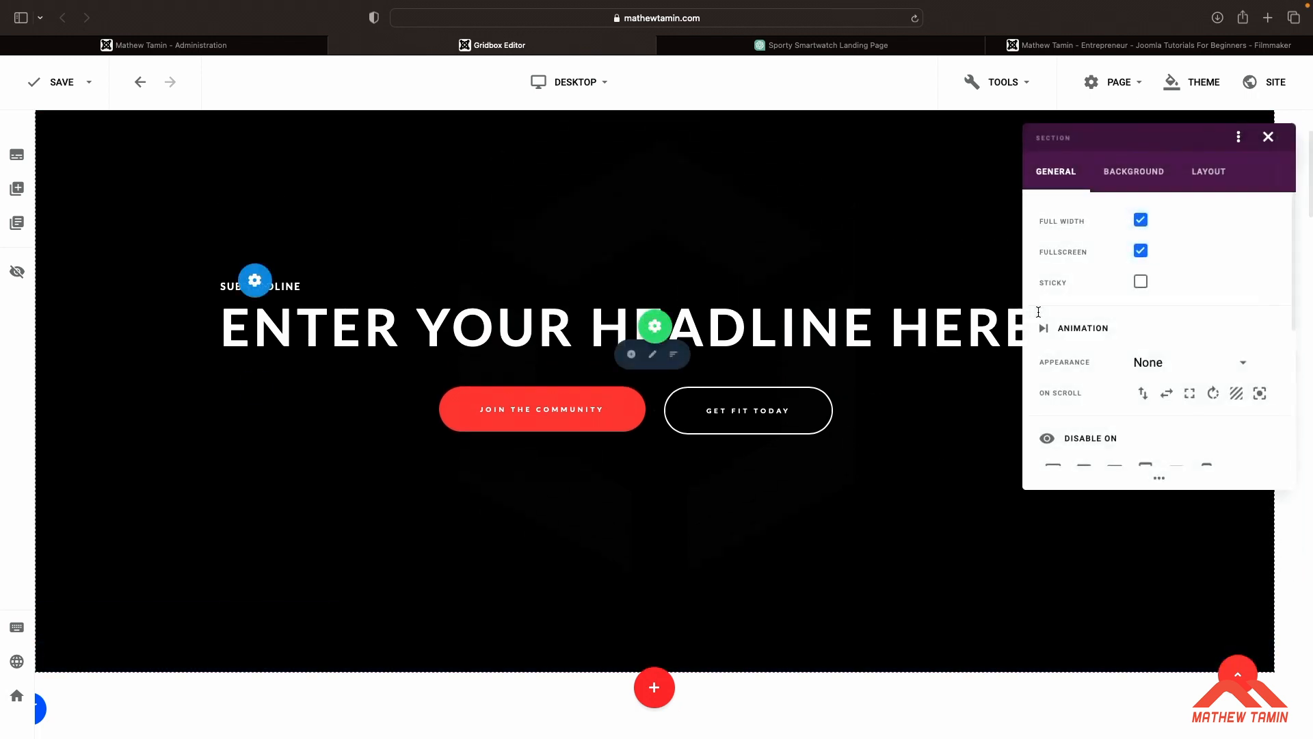
{"action": "left_click", "coordinate": [1135, 177]}
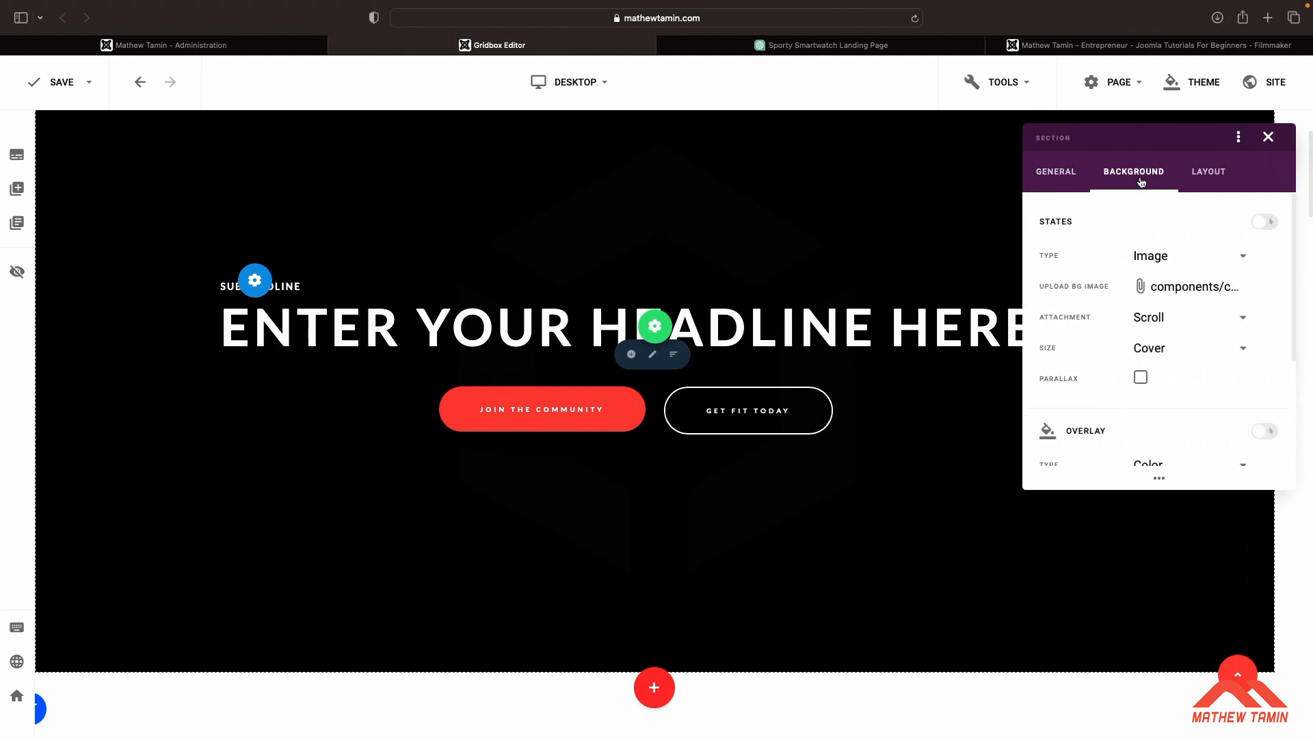
{"action": "left_click", "coordinate": [1171, 268]}
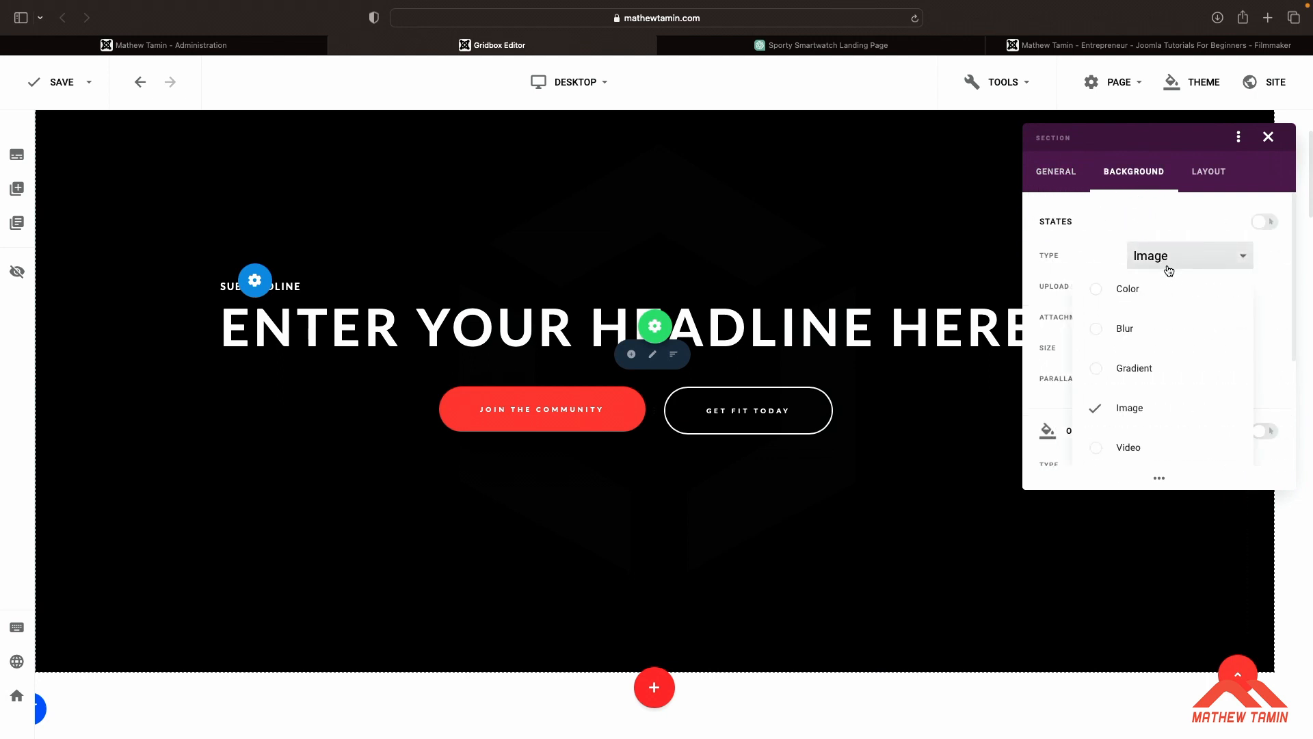
{"action": "left_click", "coordinate": [1097, 293]}
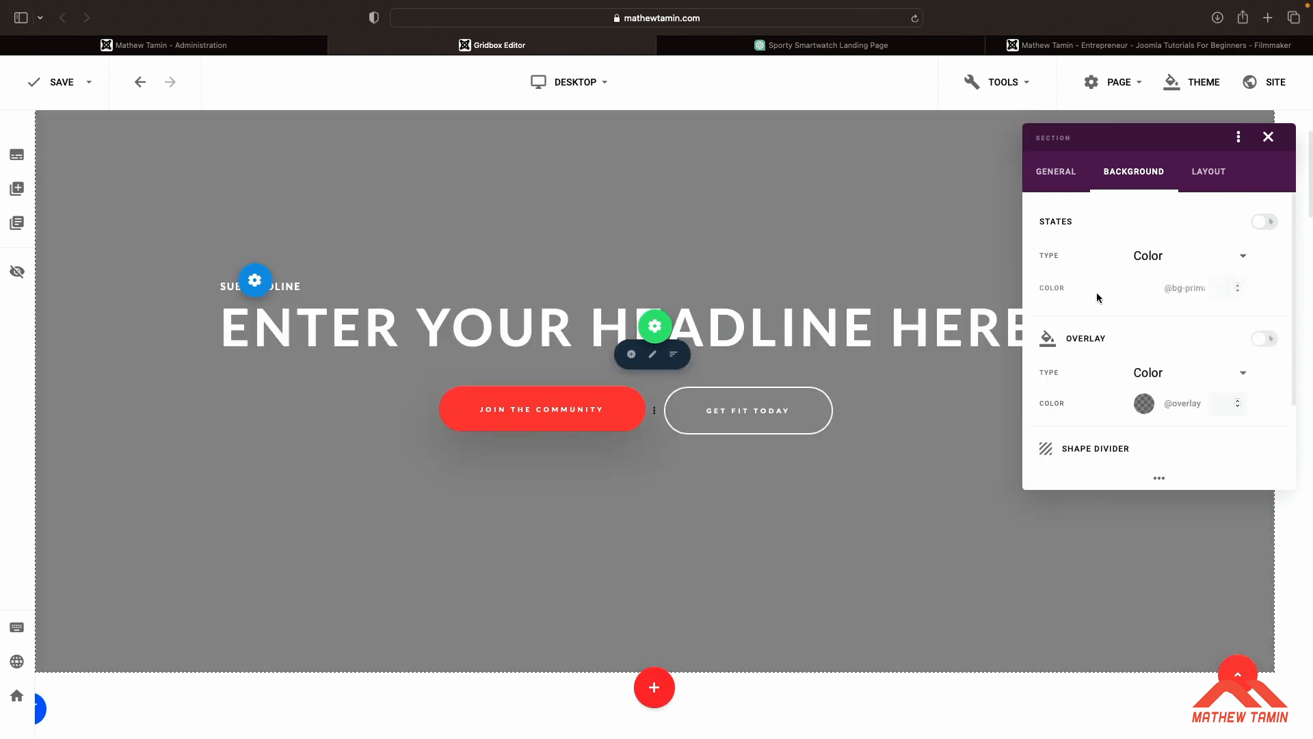
{"action": "left_click", "coordinate": [1175, 257]}
{"action": "scroll", "coordinate": [1124, 327], "scroll_direction": "down", "scroll_amount": 1}
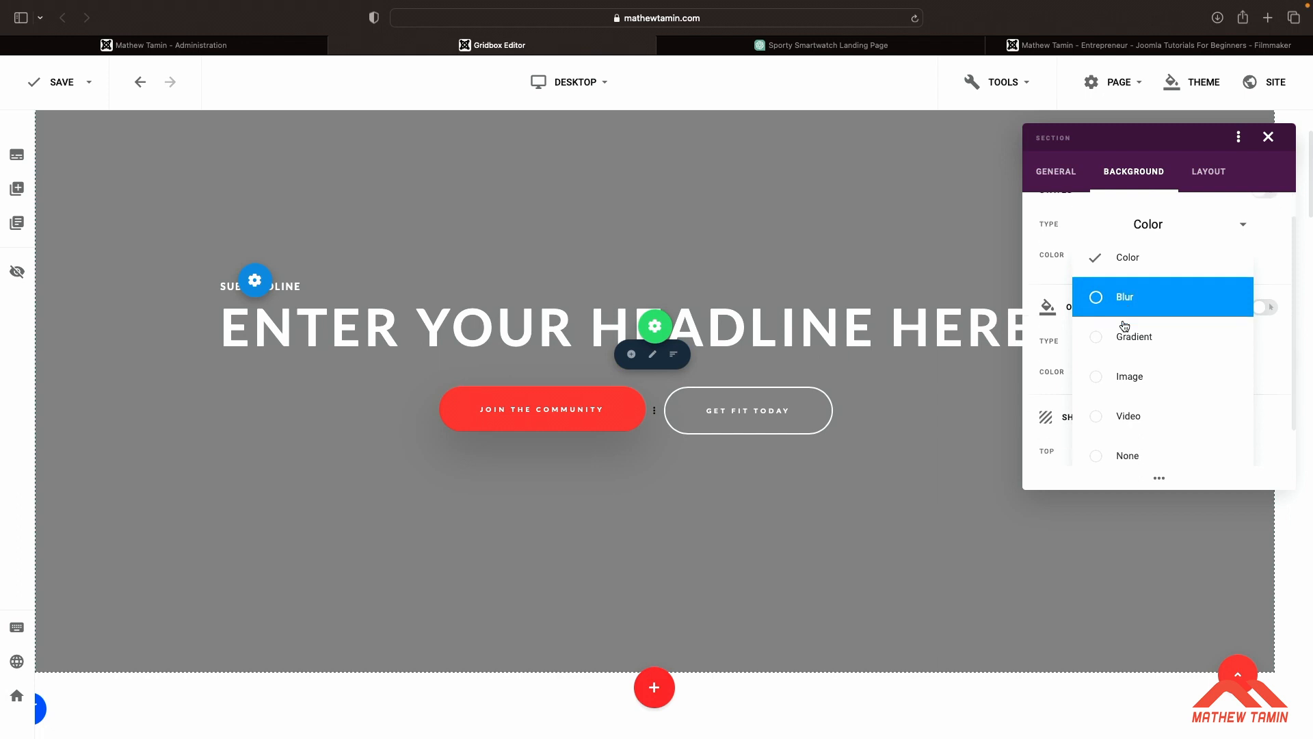
{"action": "left_click", "coordinate": [1096, 378]}
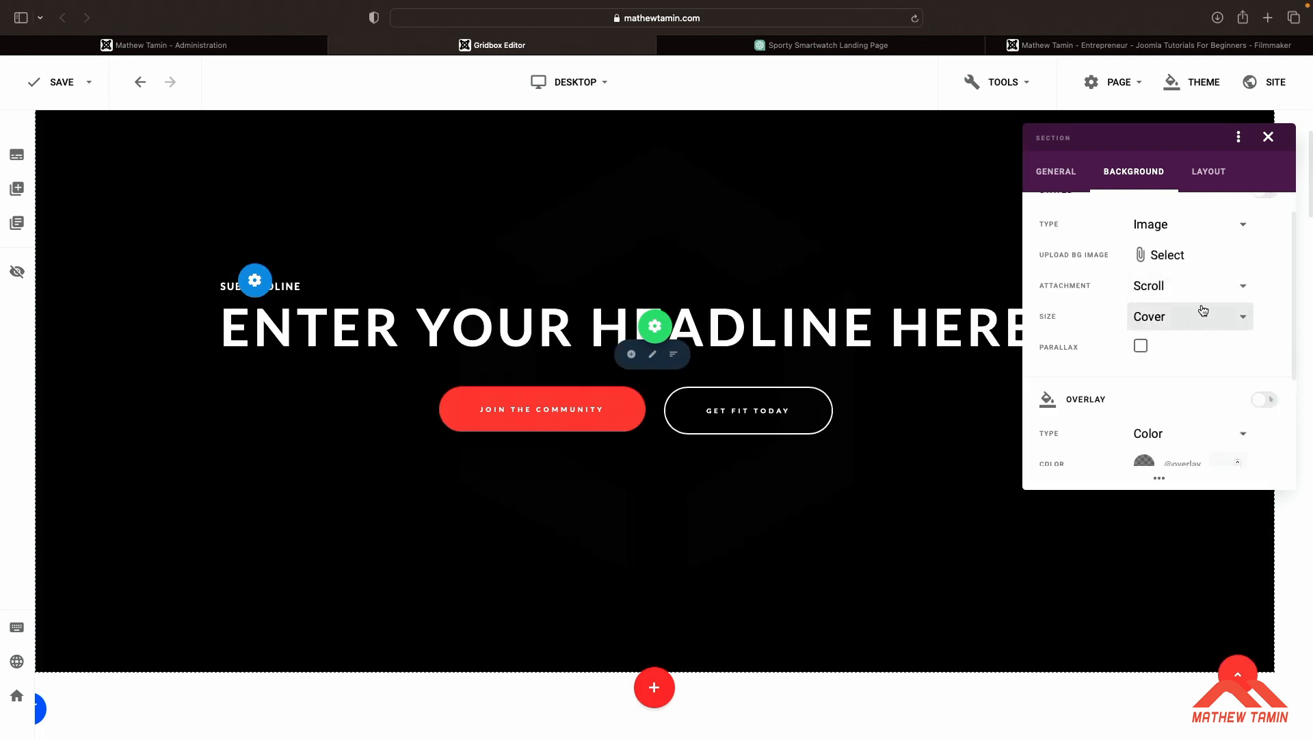
{"action": "left_click", "coordinate": [1182, 256]}
{"action": "double_click", "coordinate": [909, 540]}
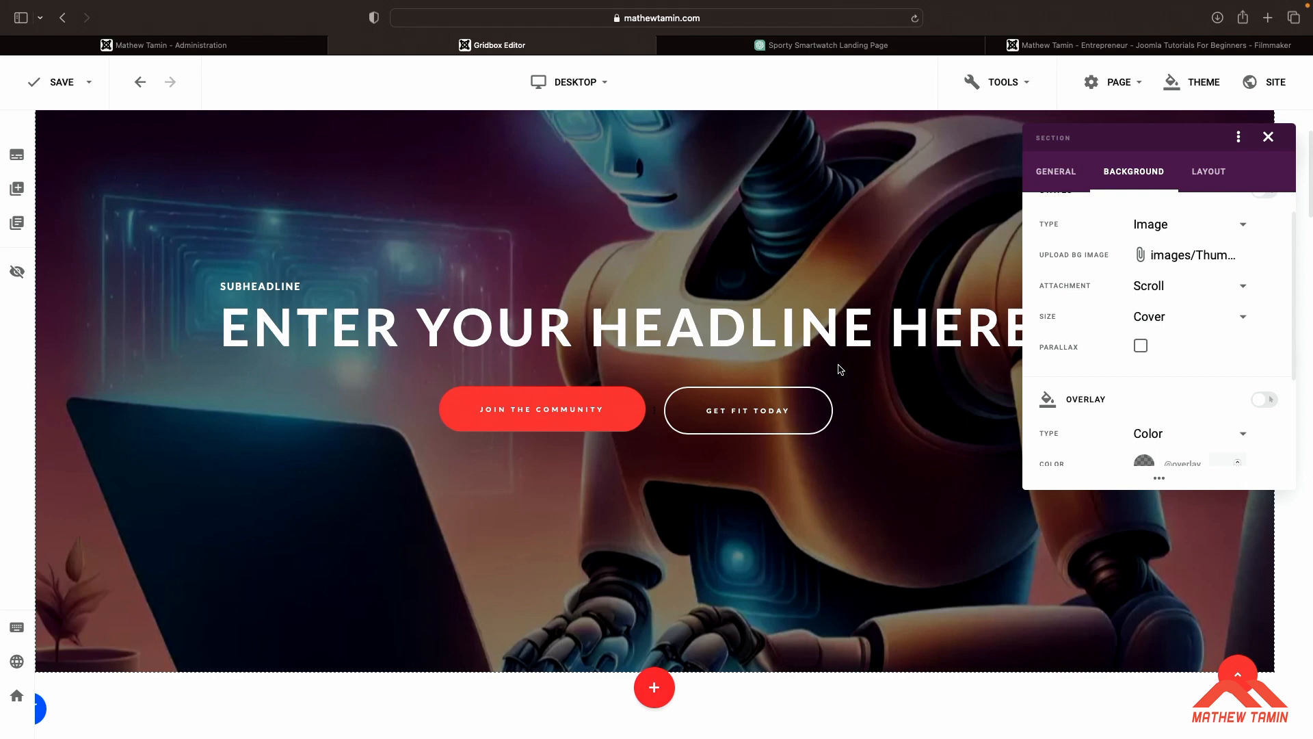
{"action": "left_click", "coordinate": [871, 247]}
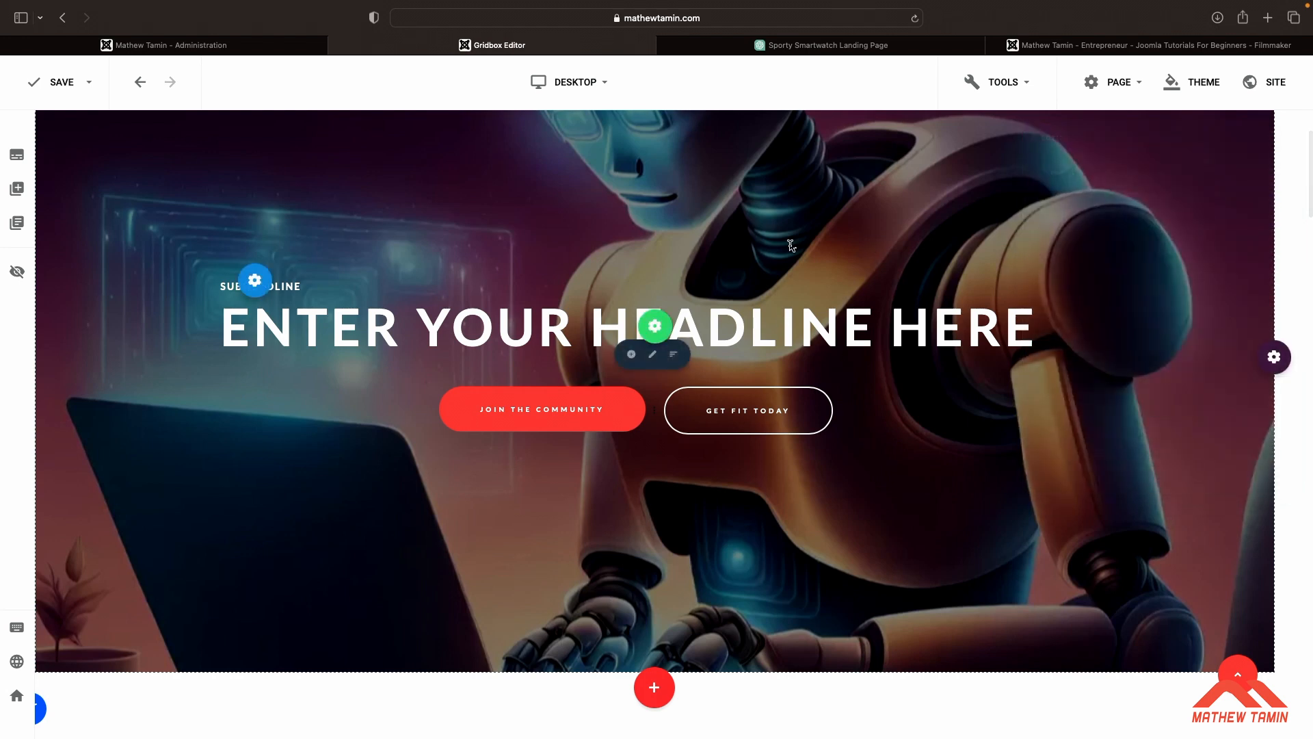
Copy ChatGPT's hero image description and paste it as the cover headline: Showcase your smartwatch in action, preferably worn by a sports enthusiast
{"action": "left_click", "coordinate": [854, 53]}
{"action": "scroll", "coordinate": [865, 340], "scroll_direction": "up", "scroll_amount": 20}
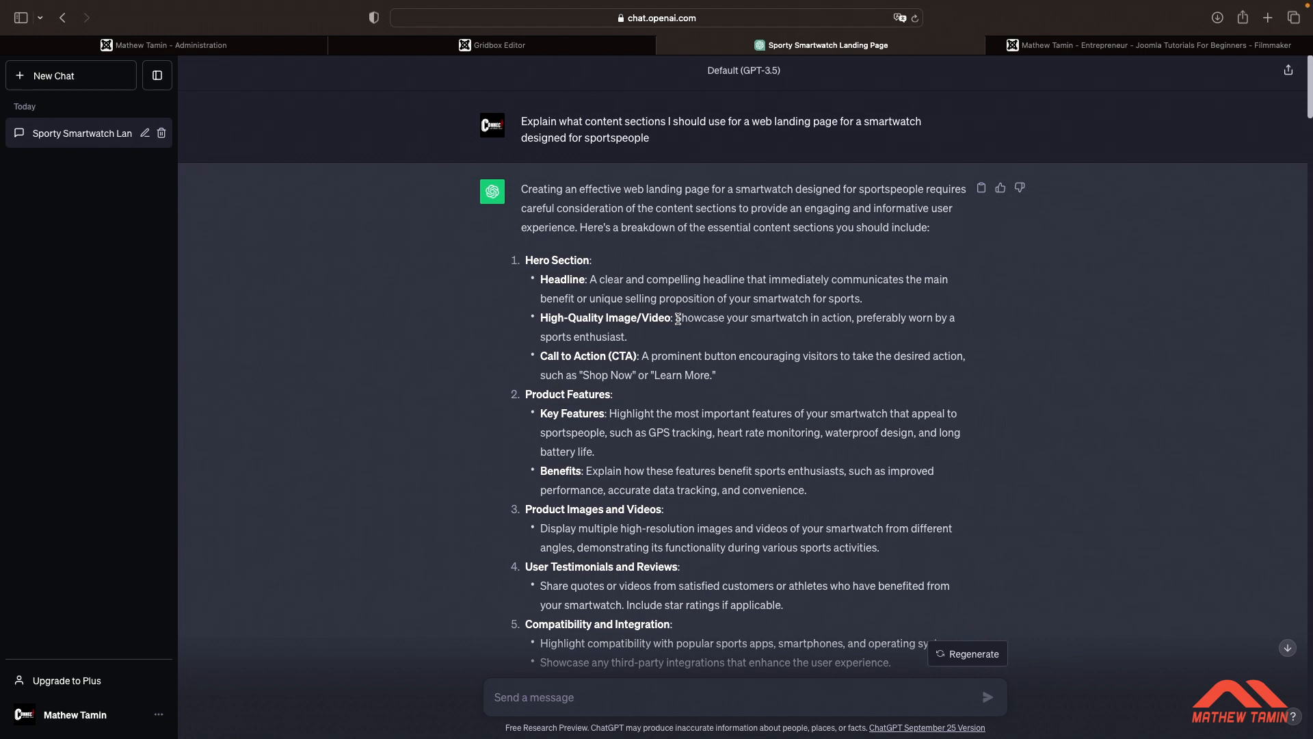
{"action": "left_click_drag", "start_coordinate": [676, 319], "coordinate": [642, 338]}
{"action": "key", "text": "super+c"}
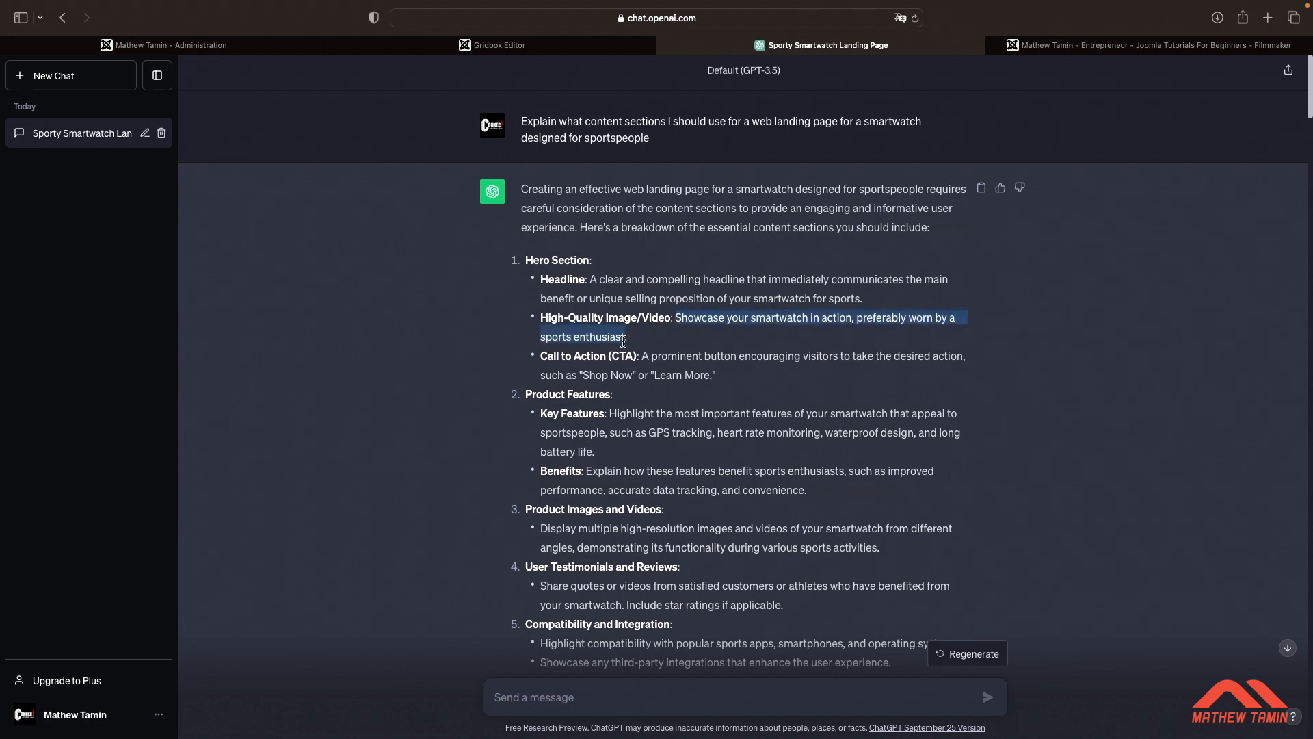
{"action": "left_click", "coordinate": [572, 45]}
{"action": "left_click", "coordinate": [656, 327]}
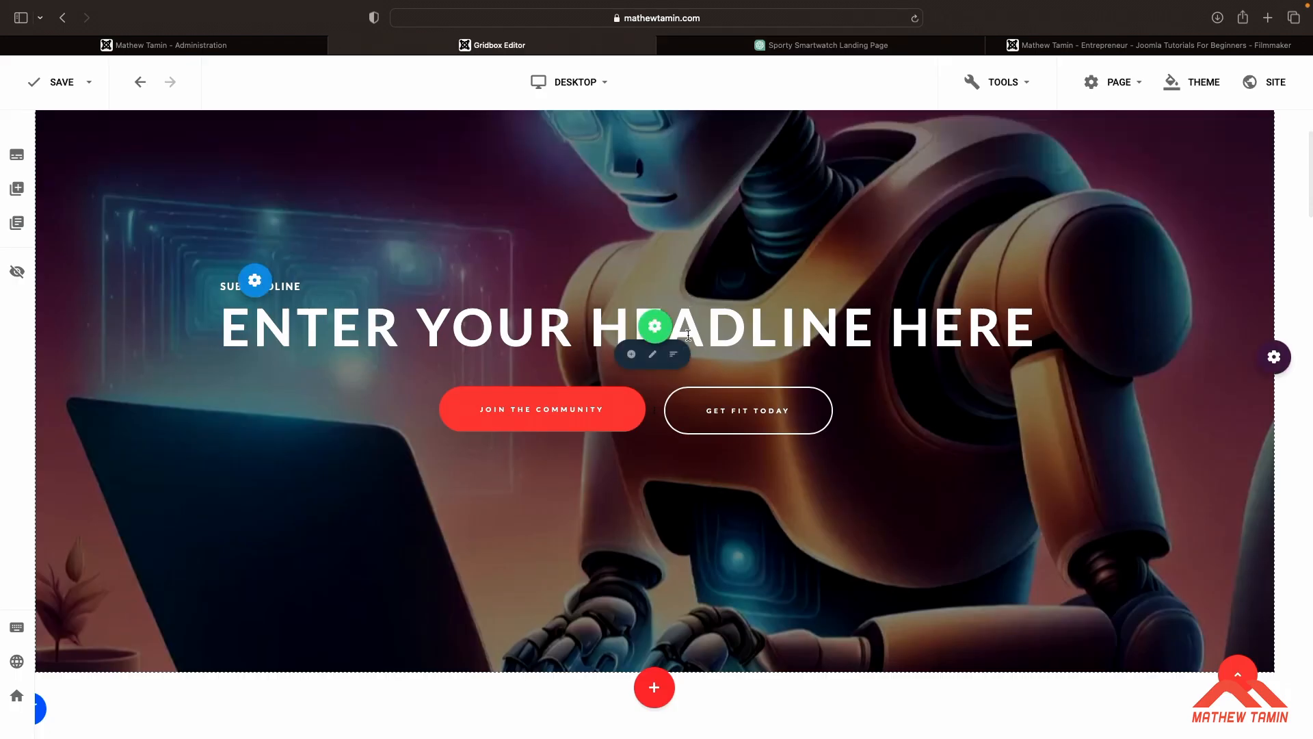
{"action": "triple_click", "coordinate": [688, 335]}
{"action": "key", "text": "super+v"}
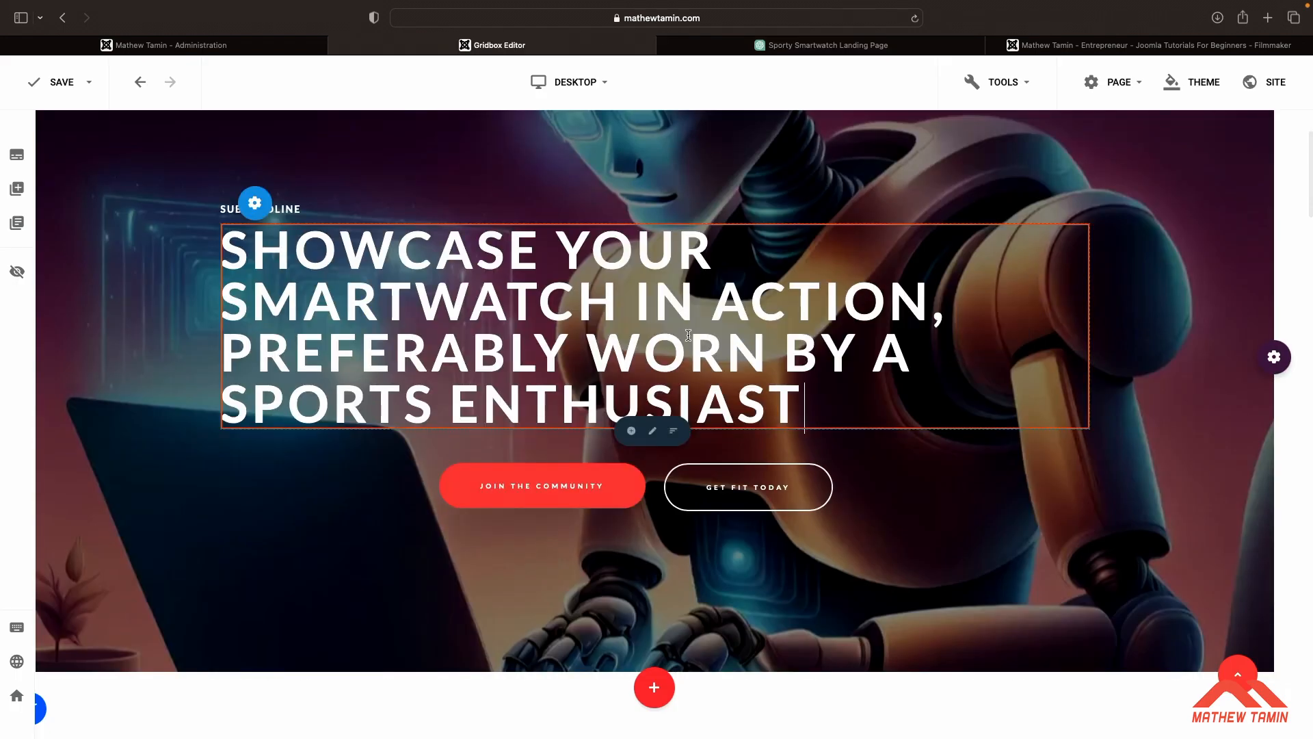
Open the headline's text settings and set its font size to 40
{"action": "right_click", "coordinate": [768, 342]}
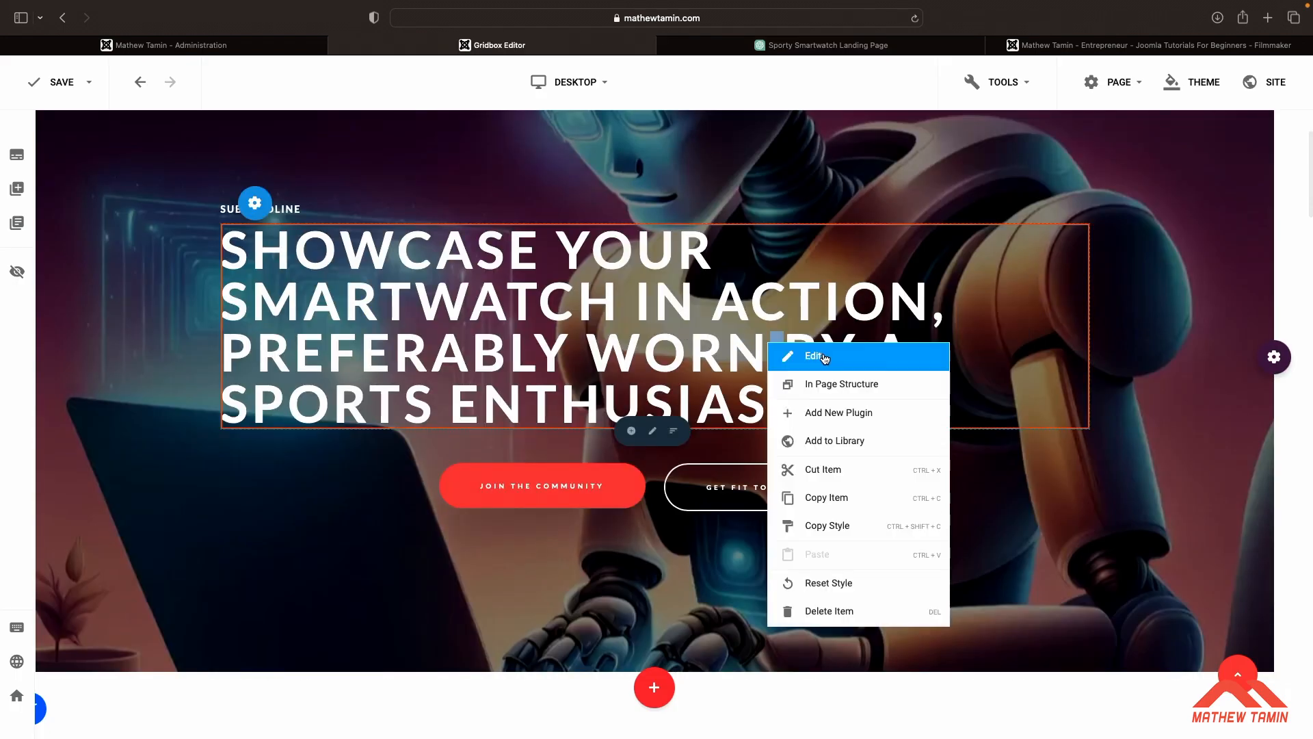
{"action": "left_click", "coordinate": [776, 353]}
{"action": "scroll", "coordinate": [1206, 373], "scroll_direction": "down", "scroll_amount": 5}
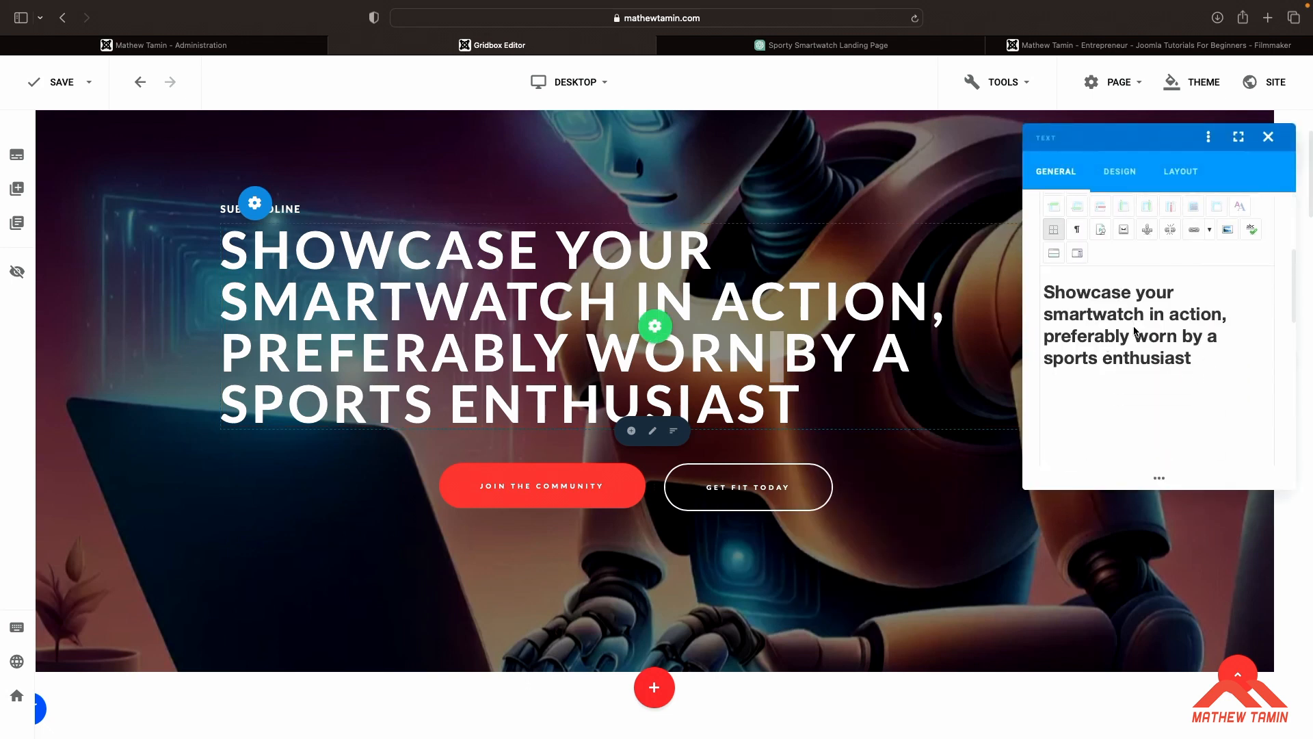
{"action": "left_click", "coordinate": [1120, 172]}
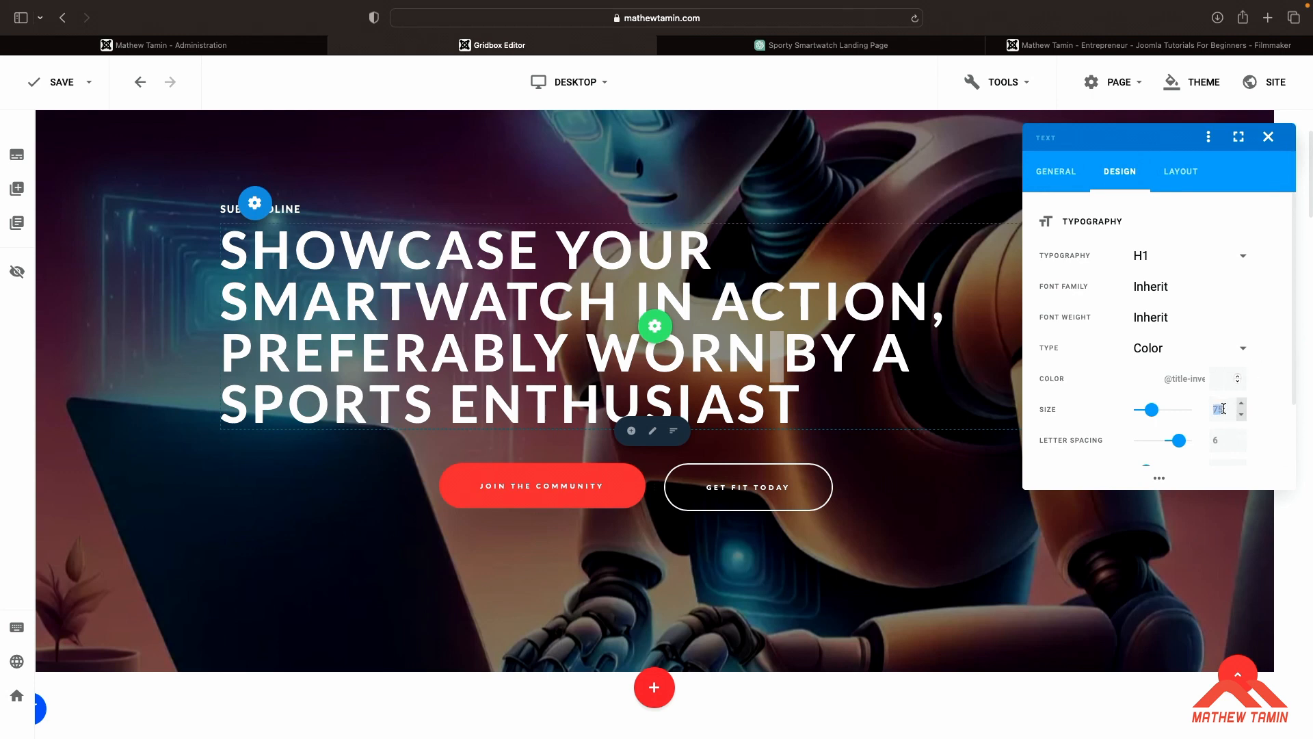
{"action": "type", "text": "40"}
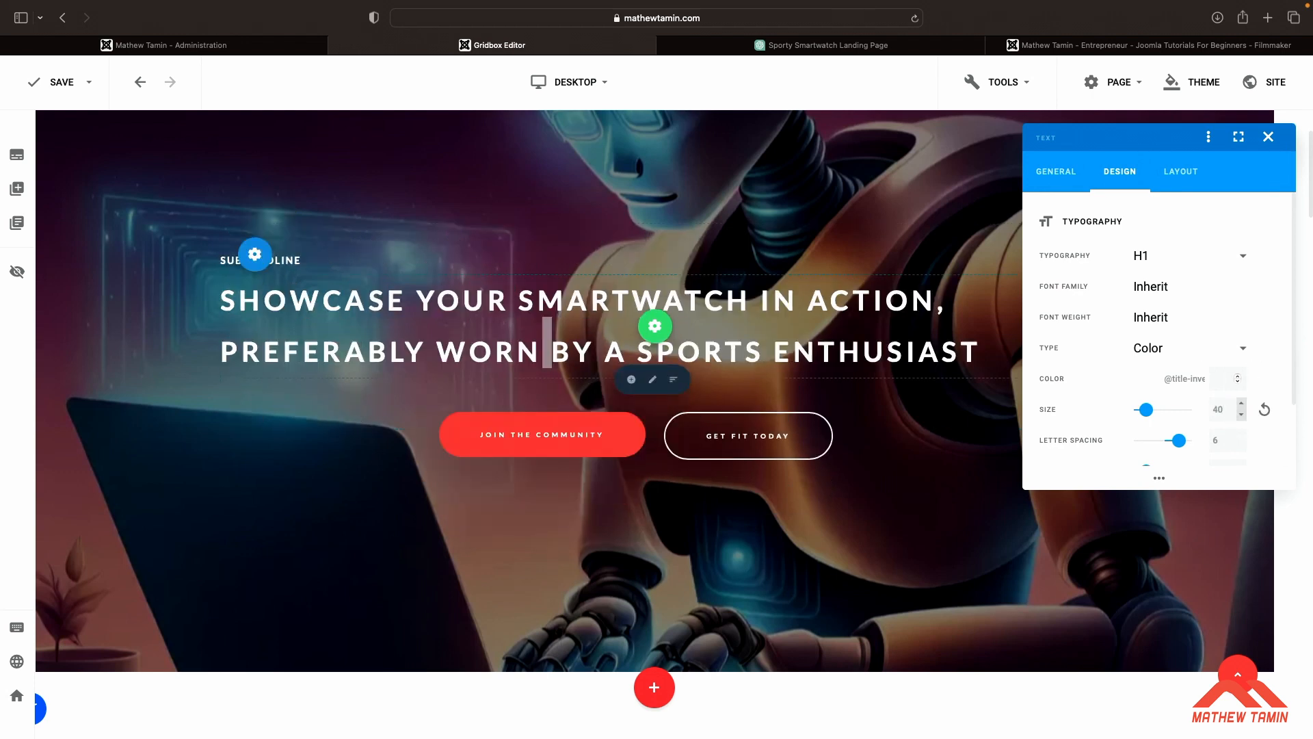
Set the headline's line height to 40 and center-align the text
{"action": "scroll", "coordinate": [1182, 290], "scroll_direction": "down", "scroll_amount": 3}
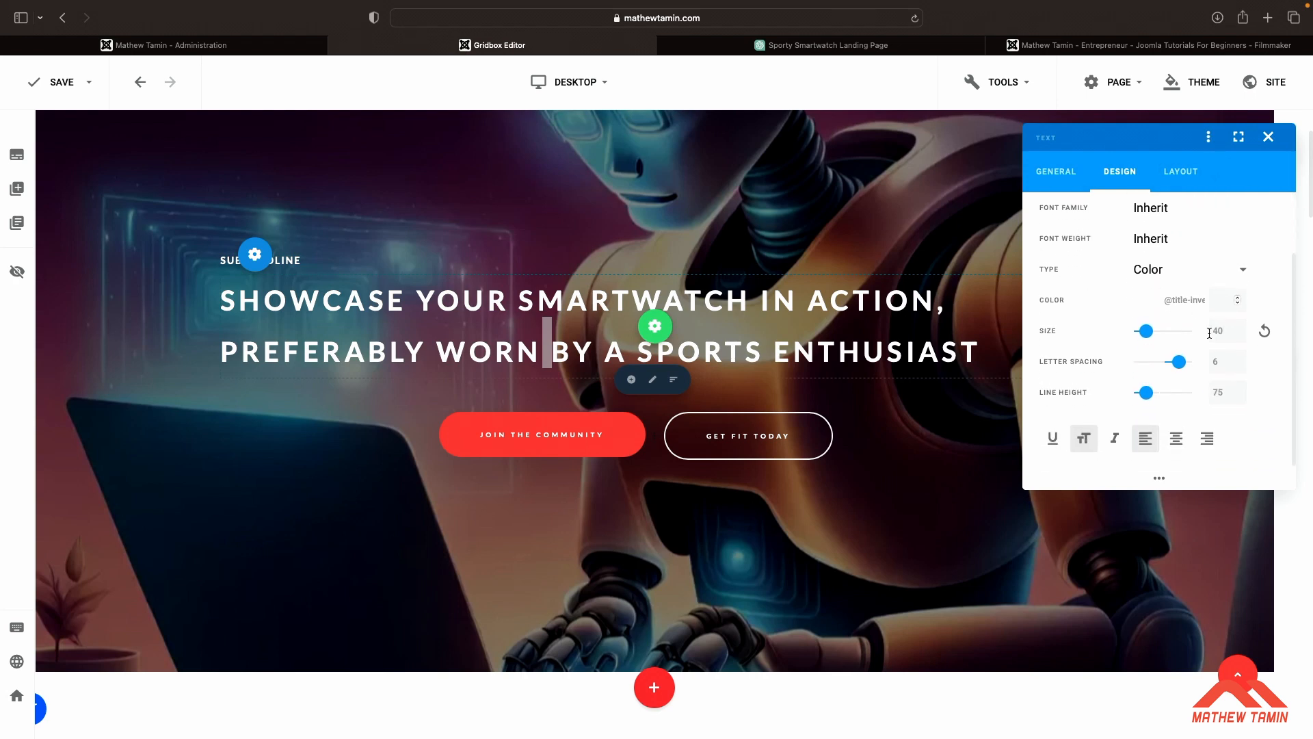
{"action": "left_click_drag", "start_coordinate": [1226, 391], "coordinate": [1189, 387]}
{"action": "type", "text": "30"}
{"action": "type", "text": "40"}
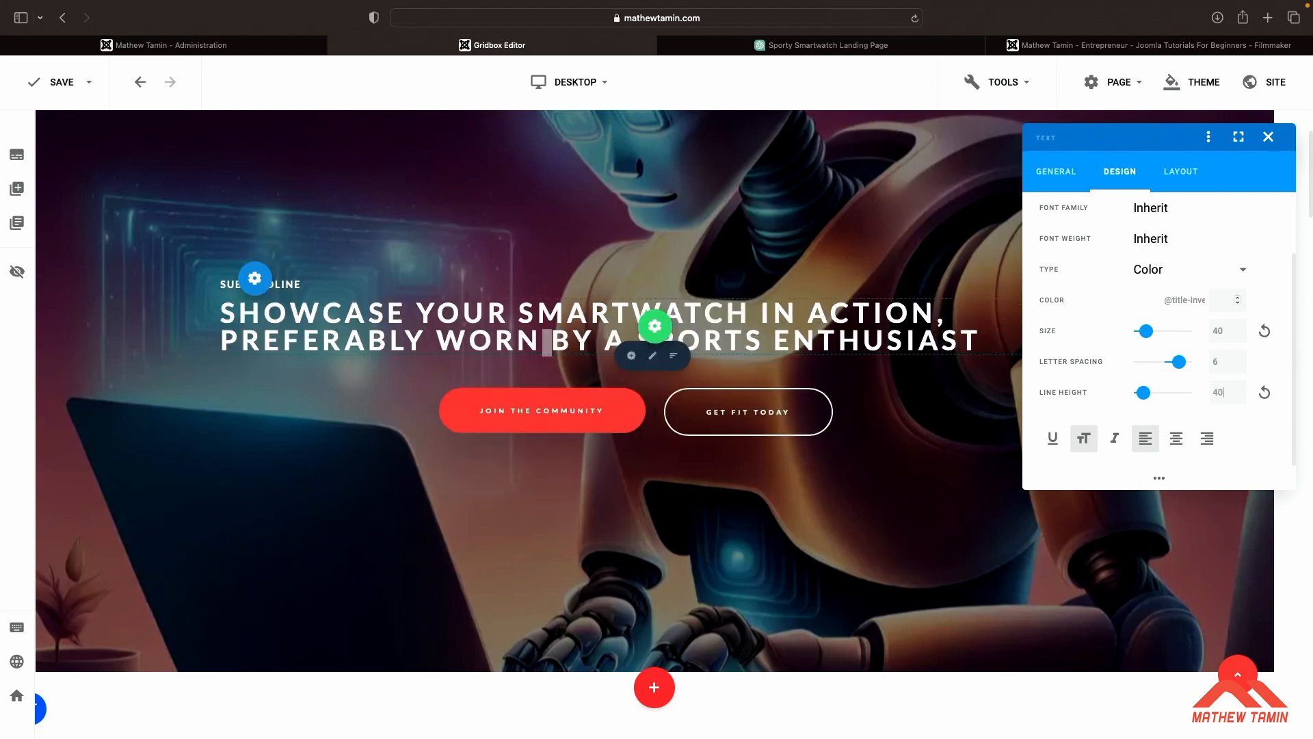
{"action": "left_click", "coordinate": [1176, 438]}
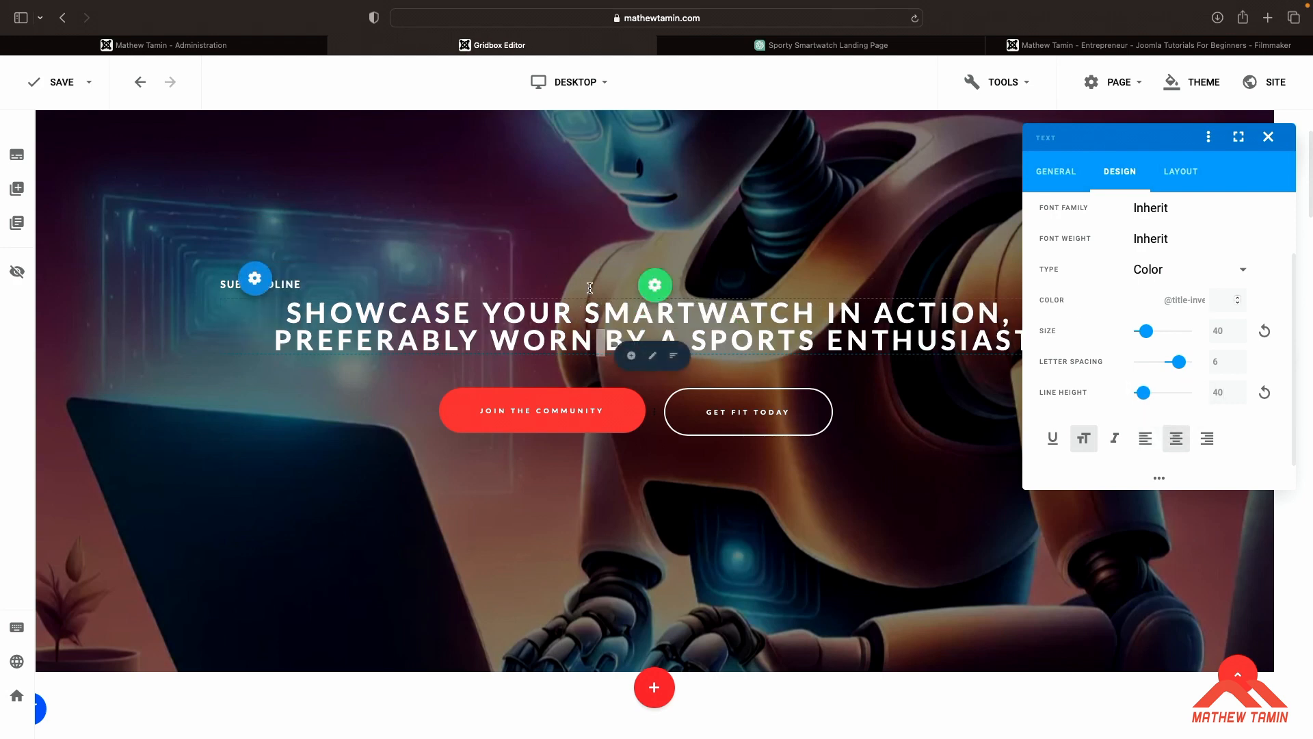
Delete the subheadline text above the cover headline
{"action": "left_click", "coordinate": [749, 286]}
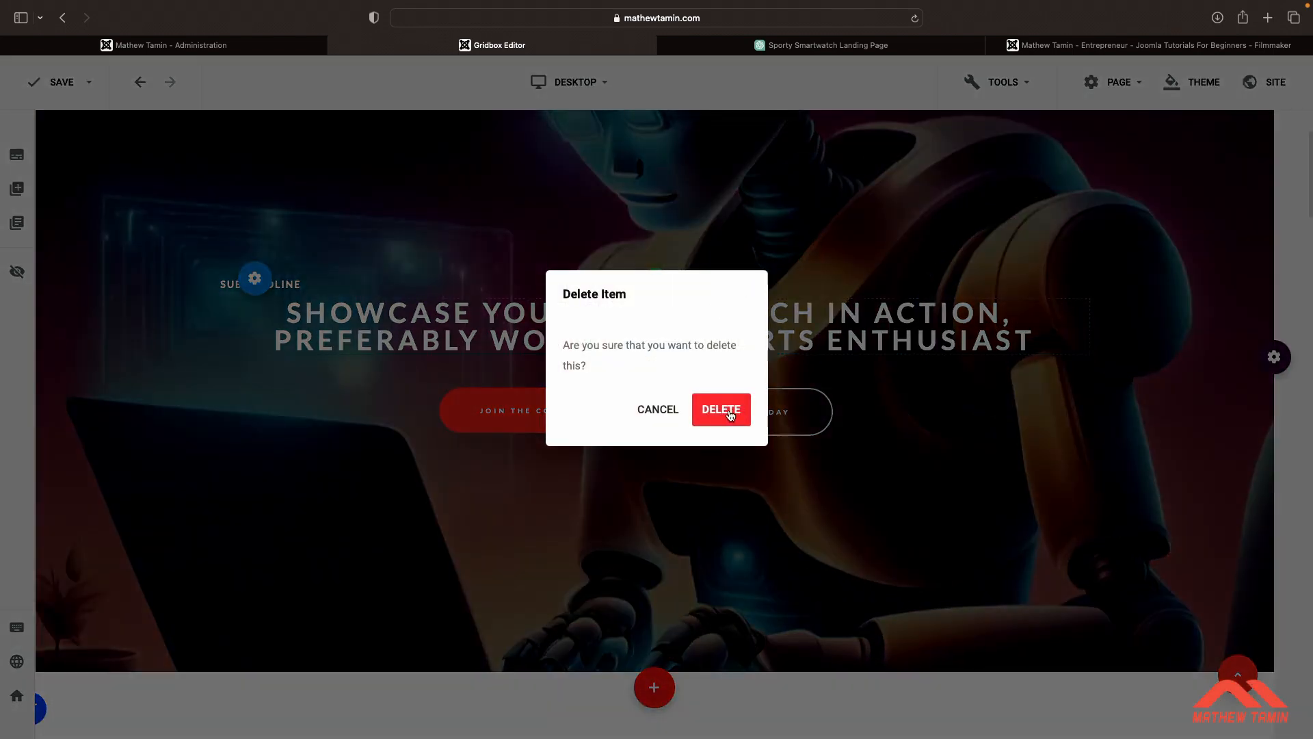
{"action": "scroll", "coordinate": [847, 327], "scroll_direction": "up", "scroll_amount": 1}
{"action": "scroll", "coordinate": [847, 327], "scroll_direction": "down", "scroll_amount": 1}
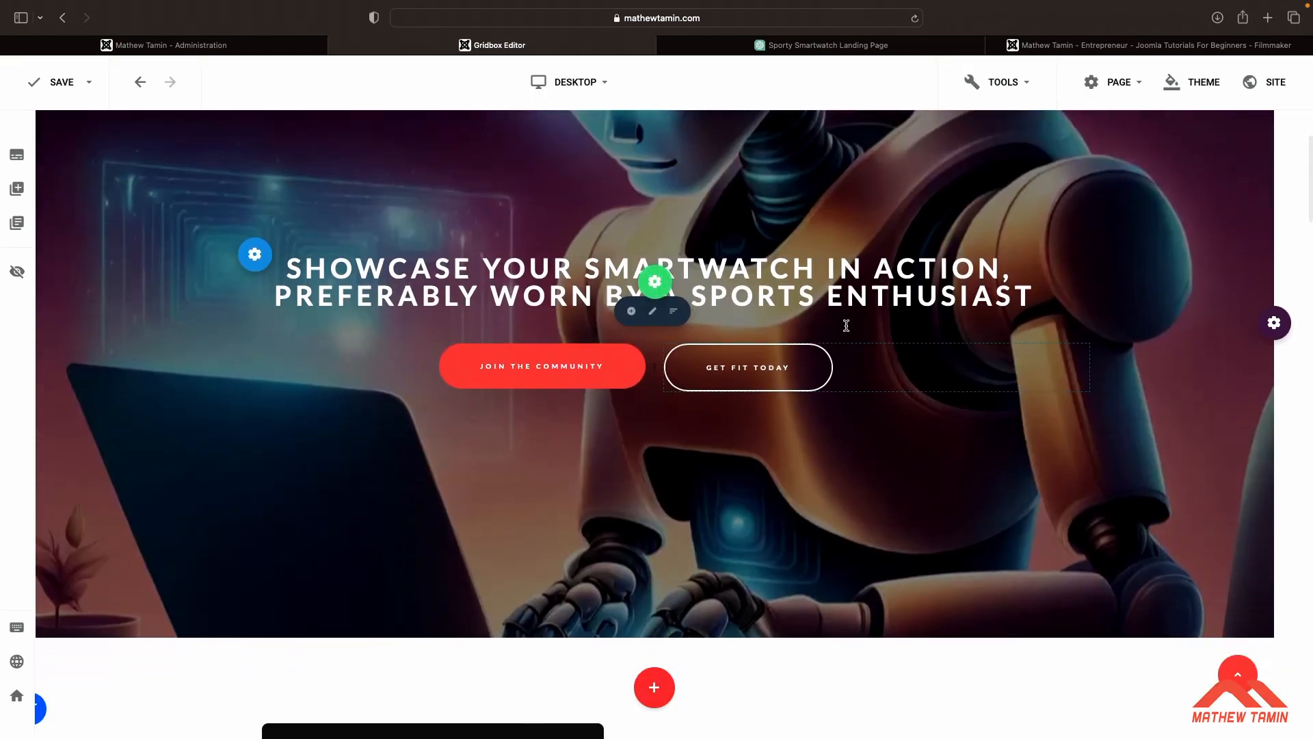
{"action": "scroll", "coordinate": [846, 330], "scroll_direction": "up", "scroll_amount": 2}
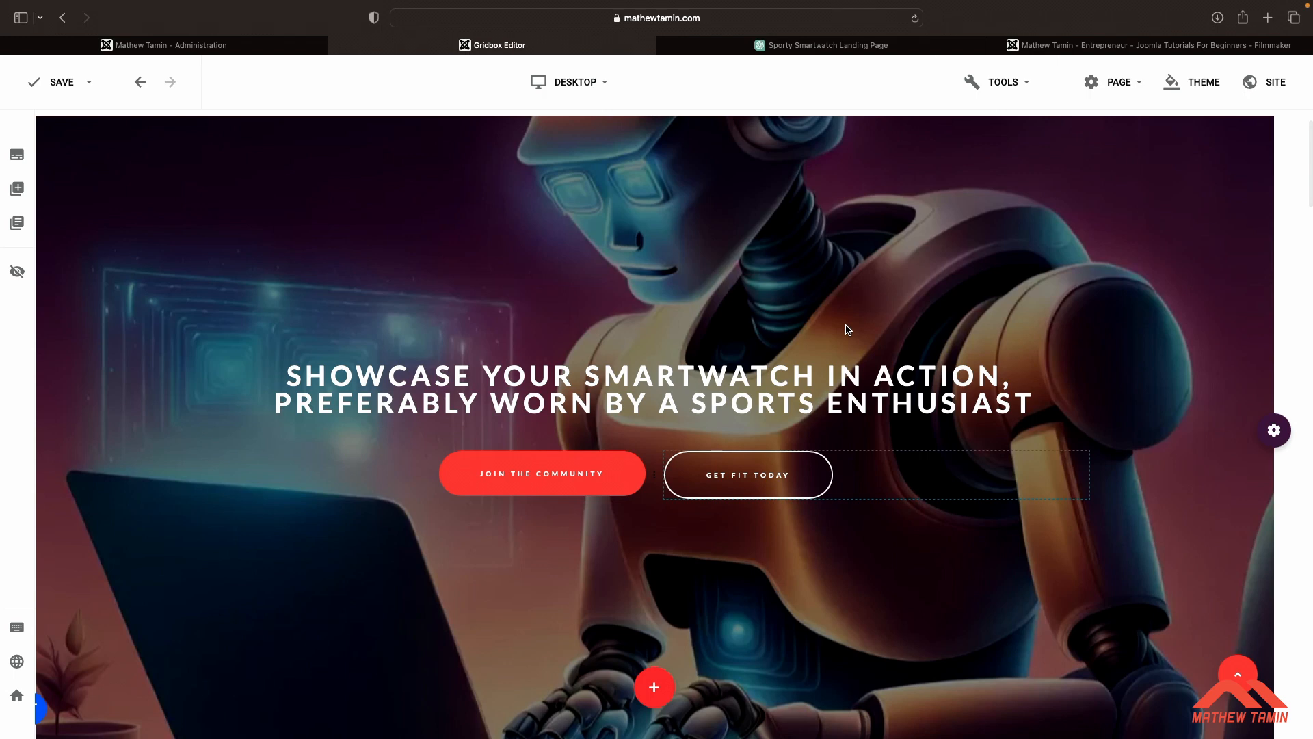
Set the About Our Company section's bottom padding to 0
{"action": "scroll", "coordinate": [847, 330], "scroll_direction": "down", "scroll_amount": 10}
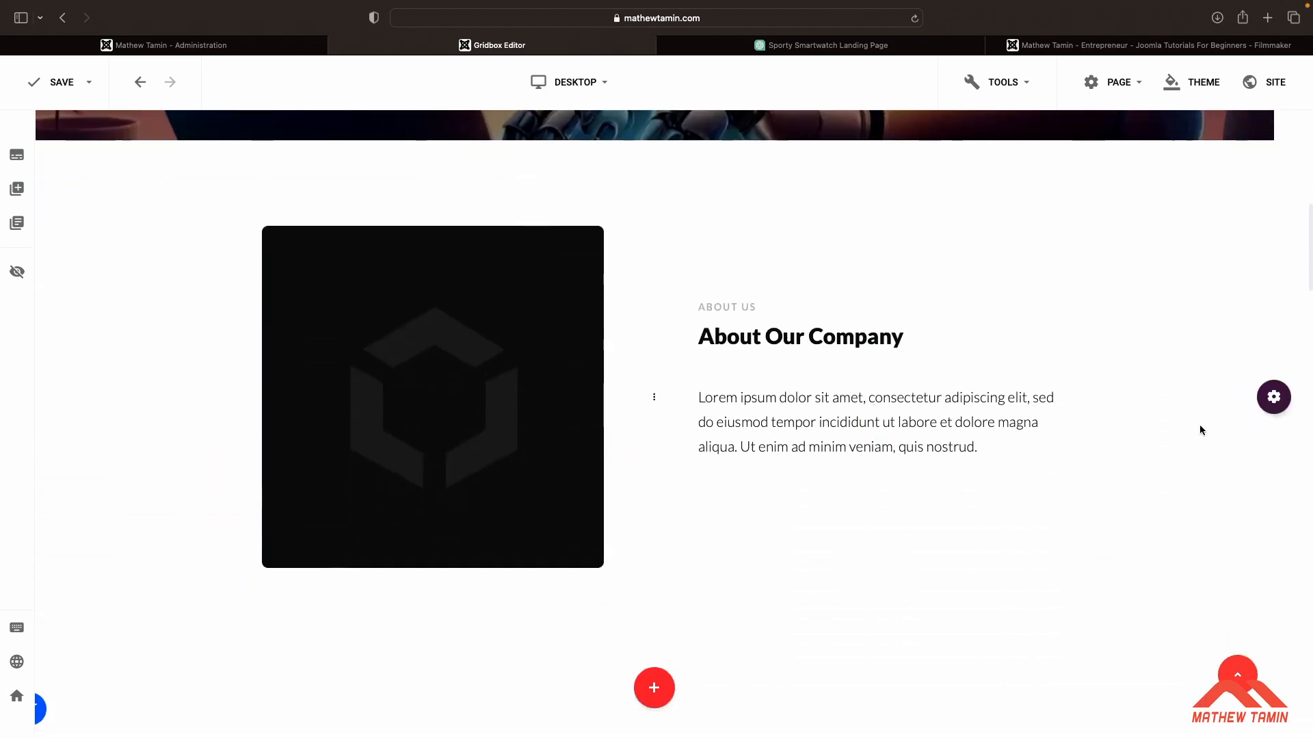
{"action": "mouse_move", "coordinate": [490, 393]}
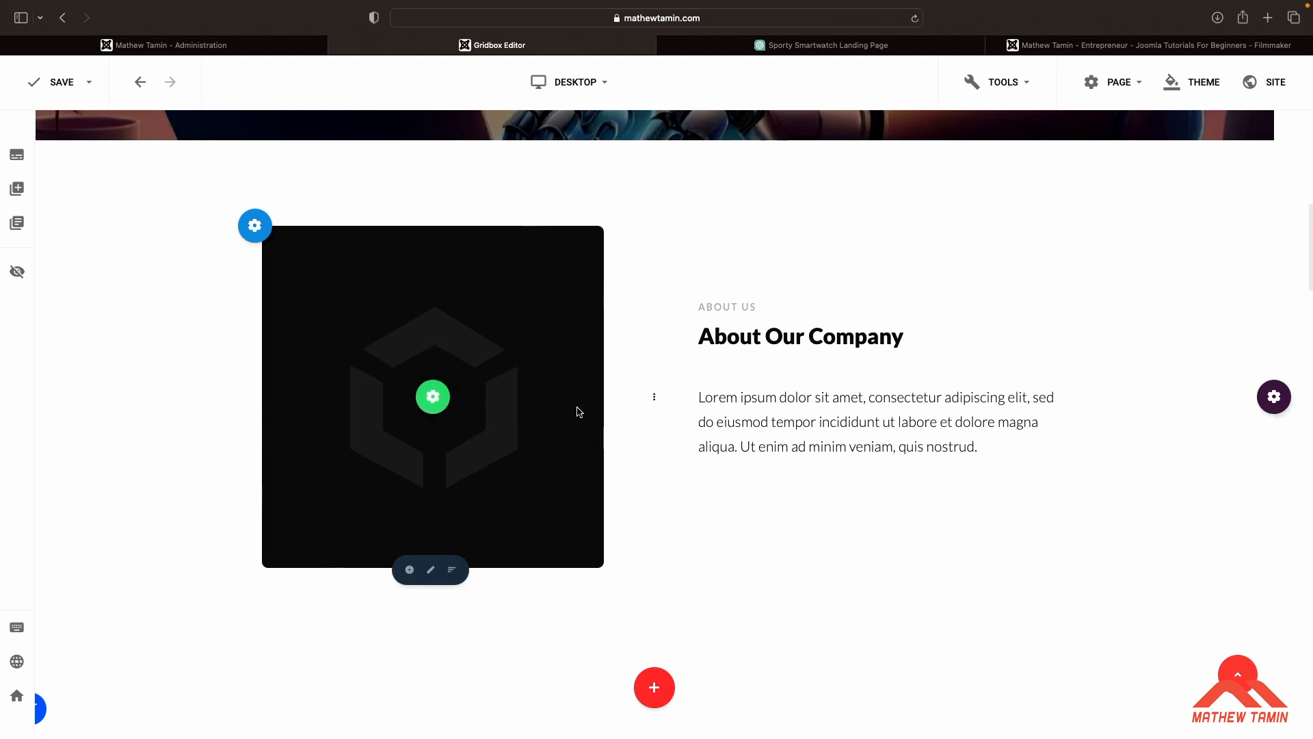
{"action": "mouse_move", "coordinate": [1269, 398]}
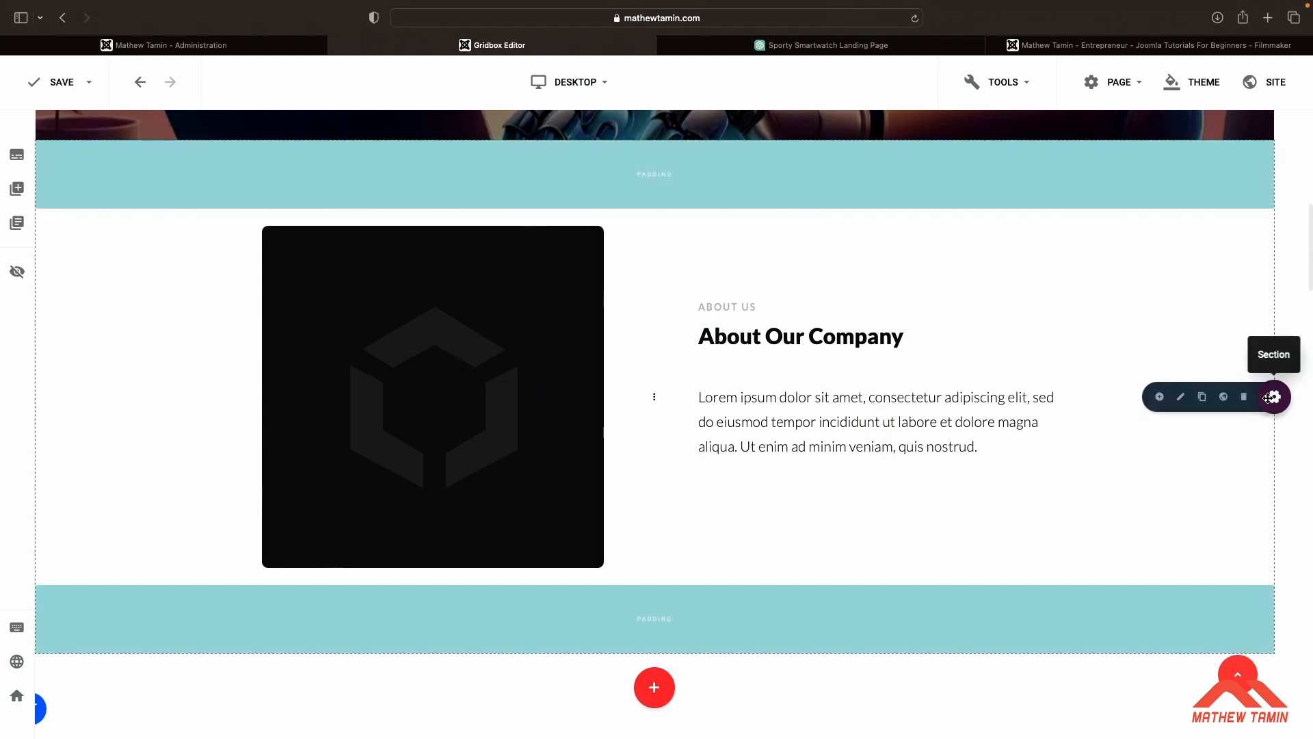
{"action": "scroll", "coordinate": [1134, 464], "scroll_direction": "down", "scroll_amount": 5}
{"action": "scroll", "coordinate": [1134, 464], "scroll_direction": "up", "scroll_amount": 2}
{"action": "scroll", "coordinate": [1135, 470], "scroll_direction": "up", "scroll_amount": 2}
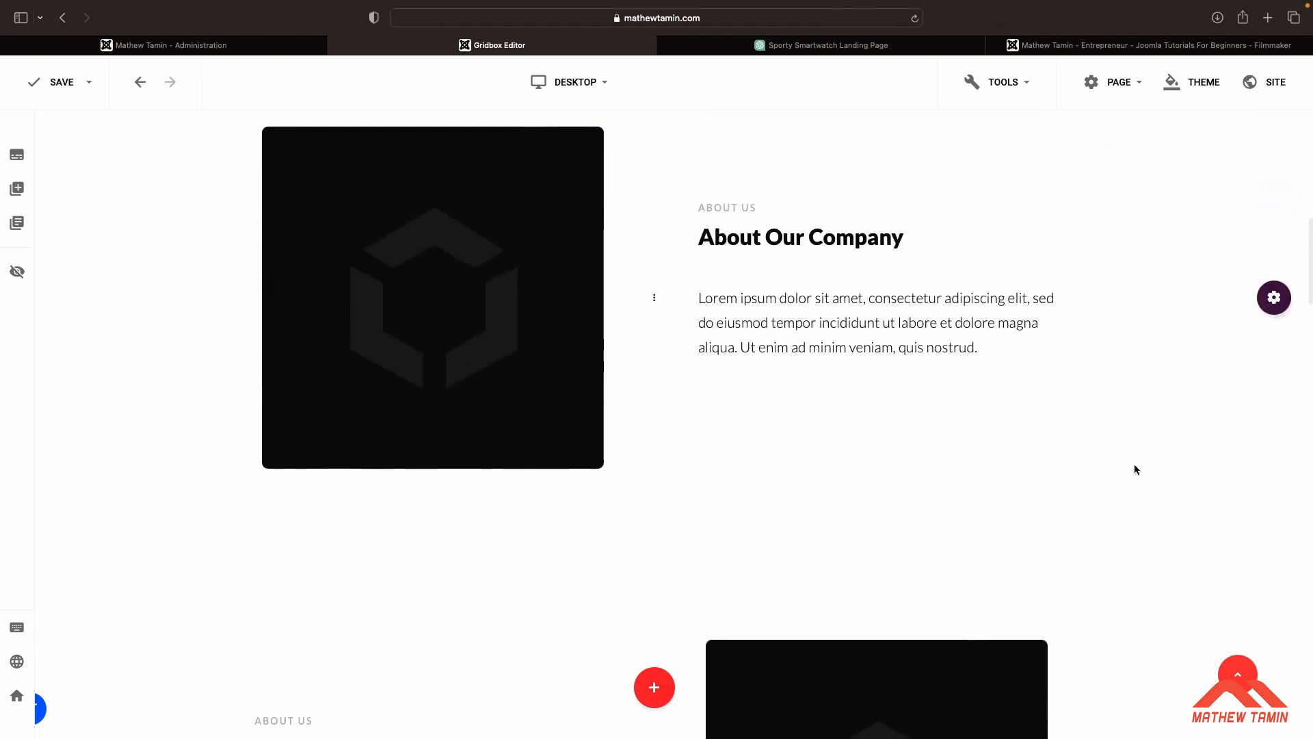
{"action": "mouse_move", "coordinate": [1274, 297]}
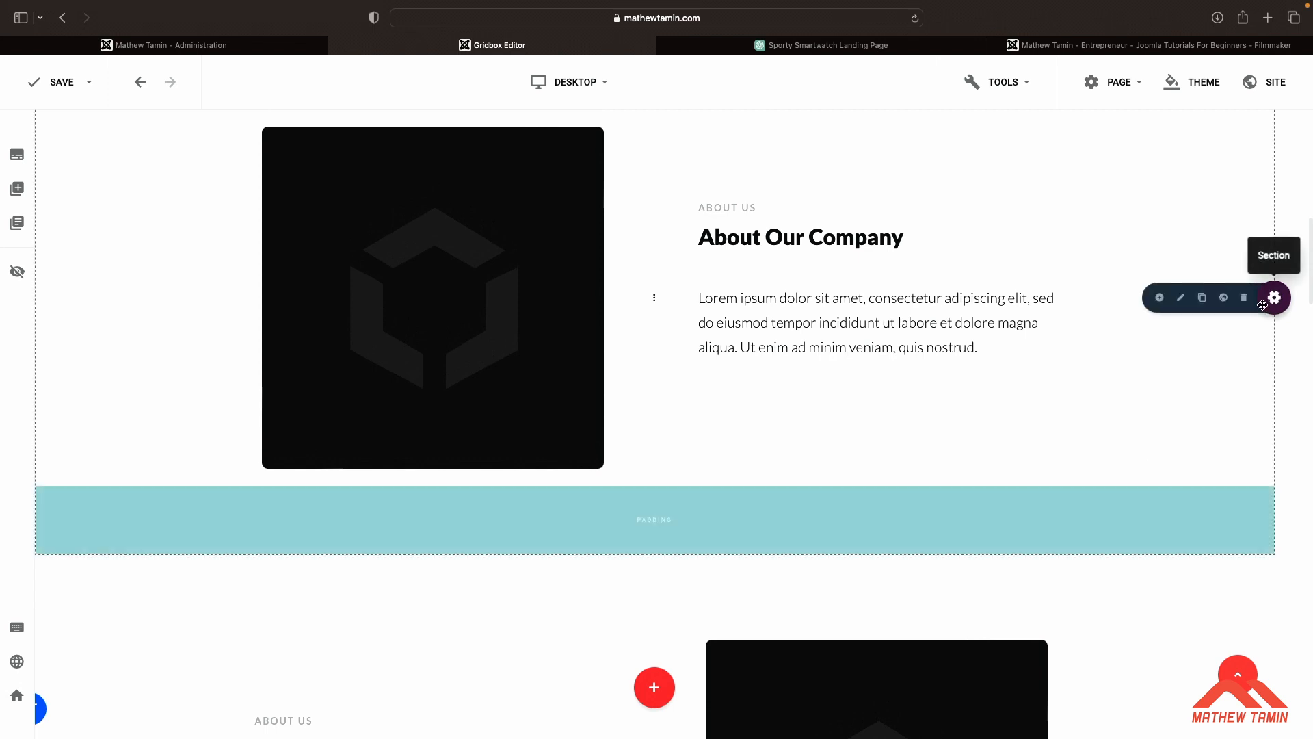
{"action": "left_click", "coordinate": [1181, 298]}
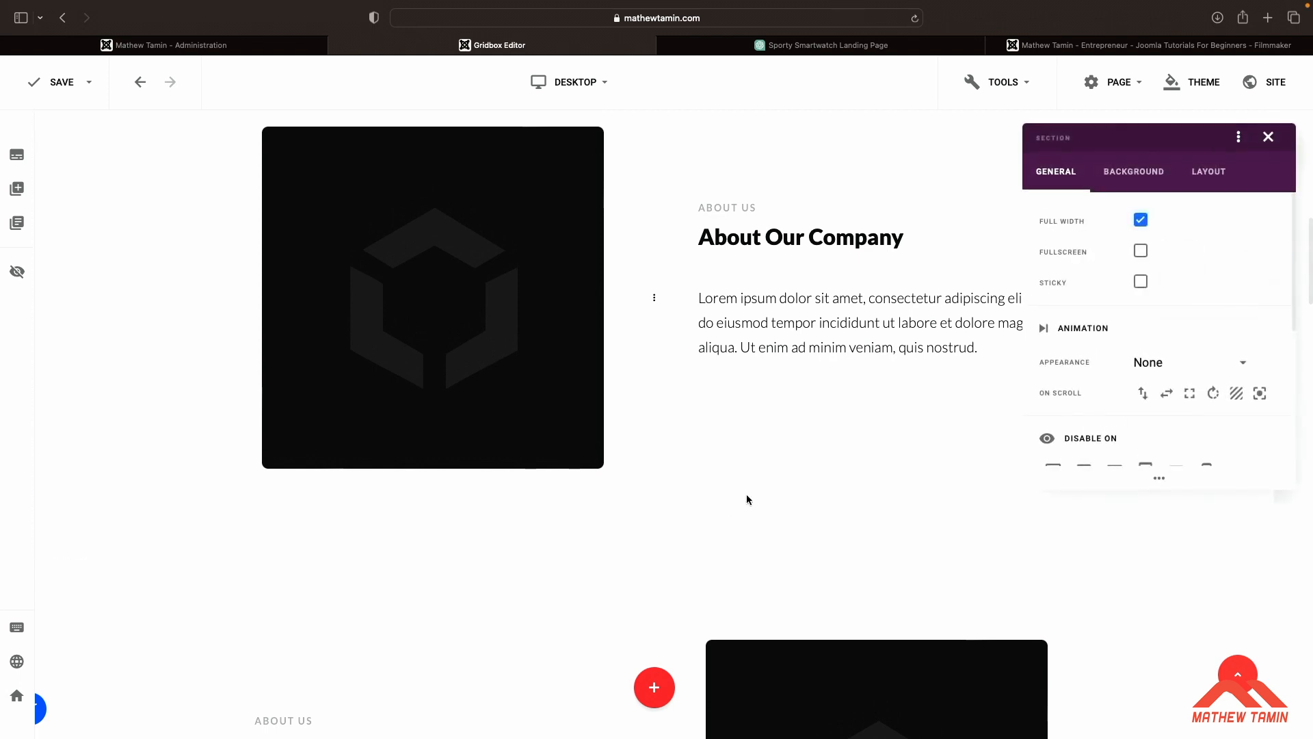
{"action": "left_click", "coordinate": [1220, 175]}
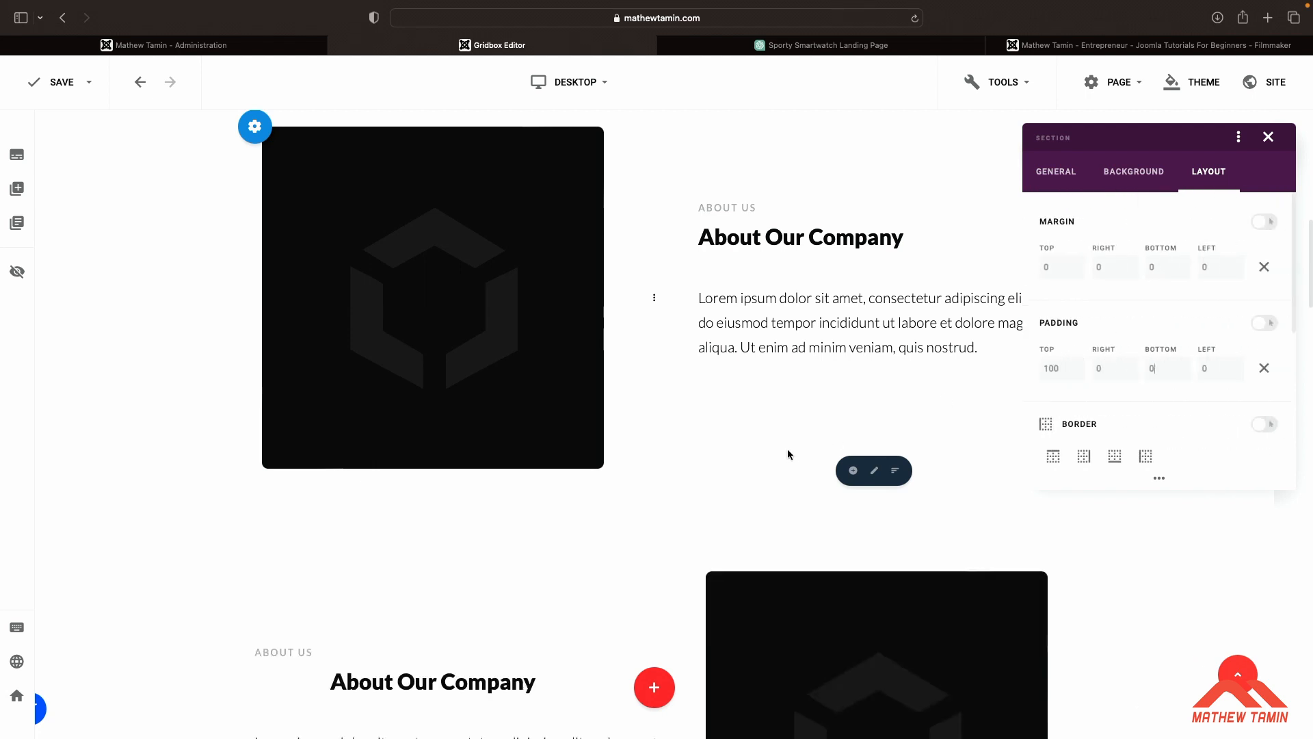
{"action": "left_click", "coordinate": [719, 423]}
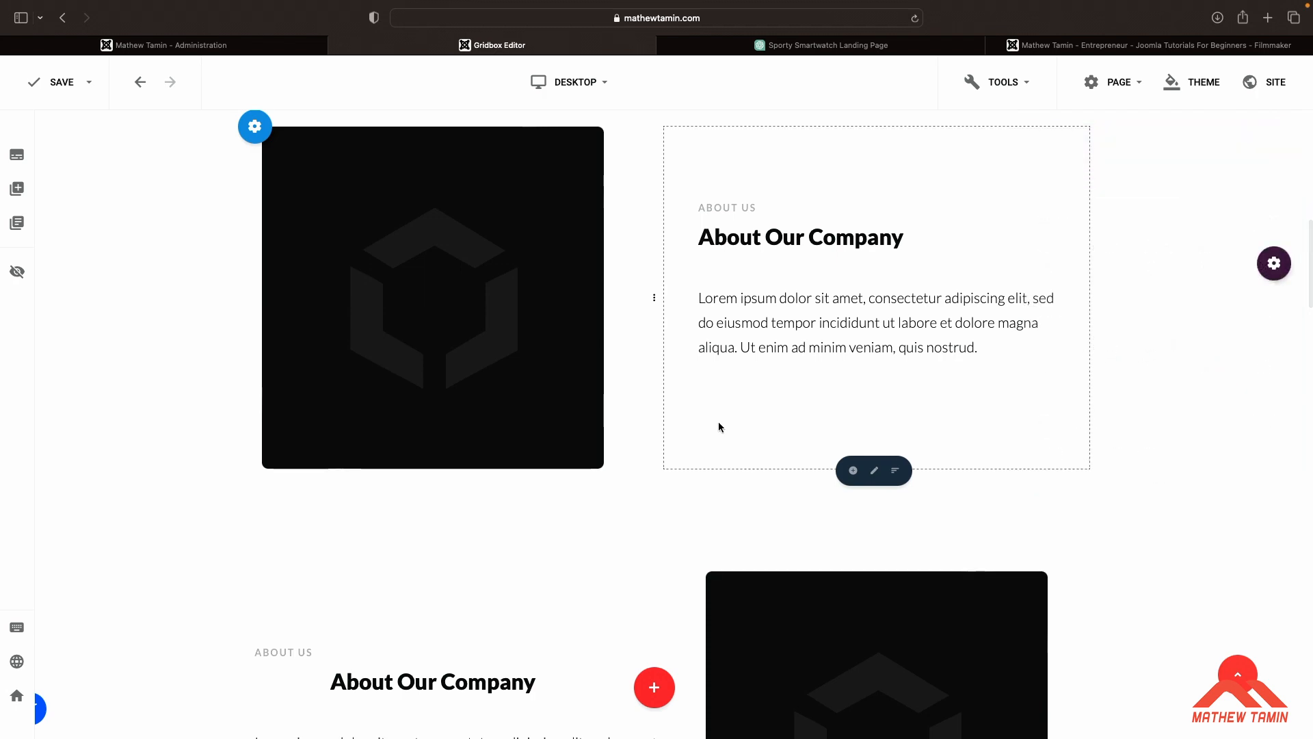
Inspect the layout padding settings of the second About Our Company section
{"action": "scroll", "coordinate": [1142, 540], "scroll_direction": "down", "scroll_amount": 4}
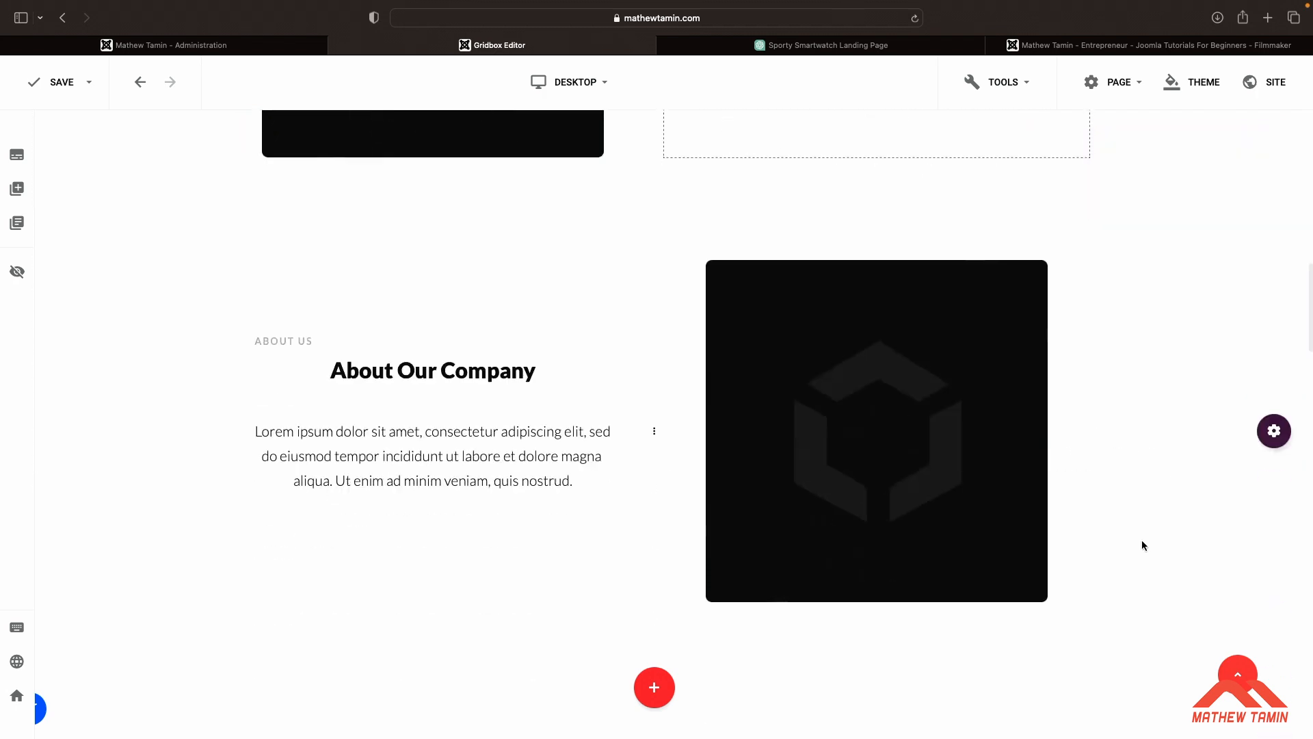
{"action": "mouse_move", "coordinate": [1272, 453]}
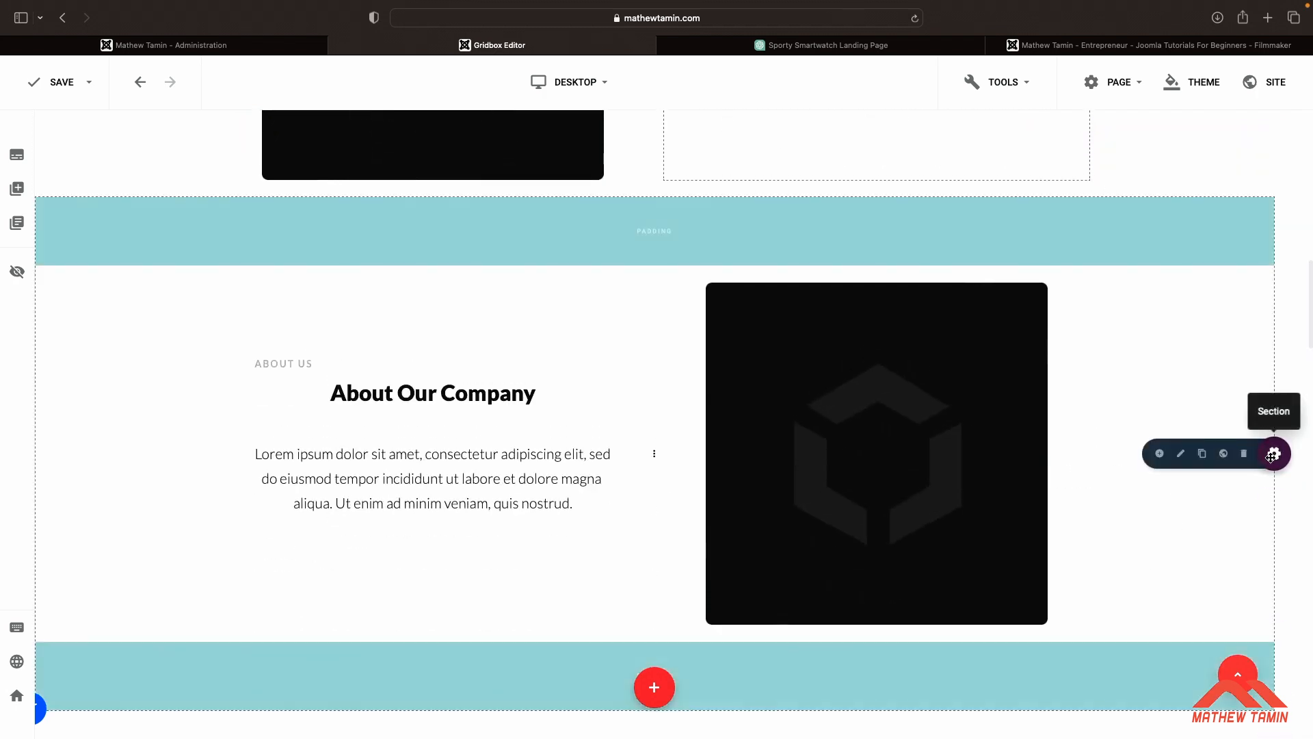
{"action": "left_click", "coordinate": [1181, 454]}
{"action": "left_click", "coordinate": [1198, 173]}
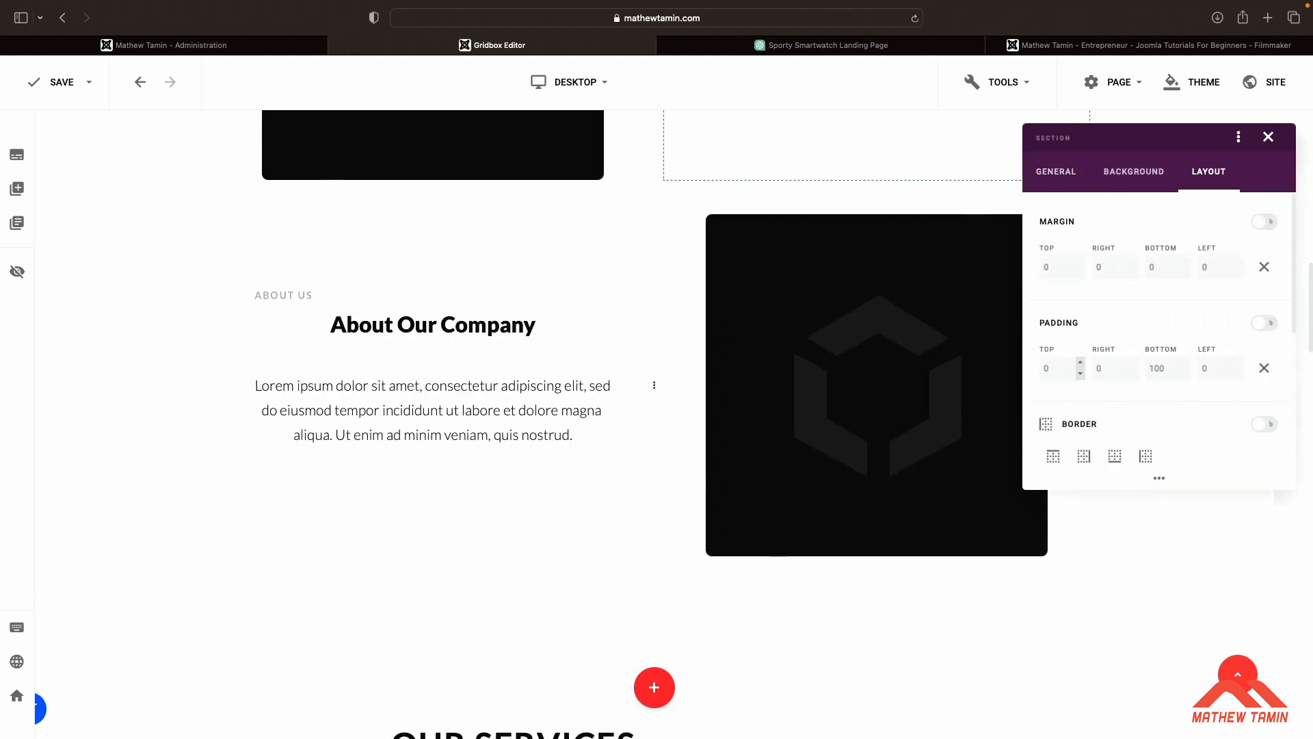
{"action": "scroll", "coordinate": [778, 378], "scroll_direction": "up", "scroll_amount": 2}
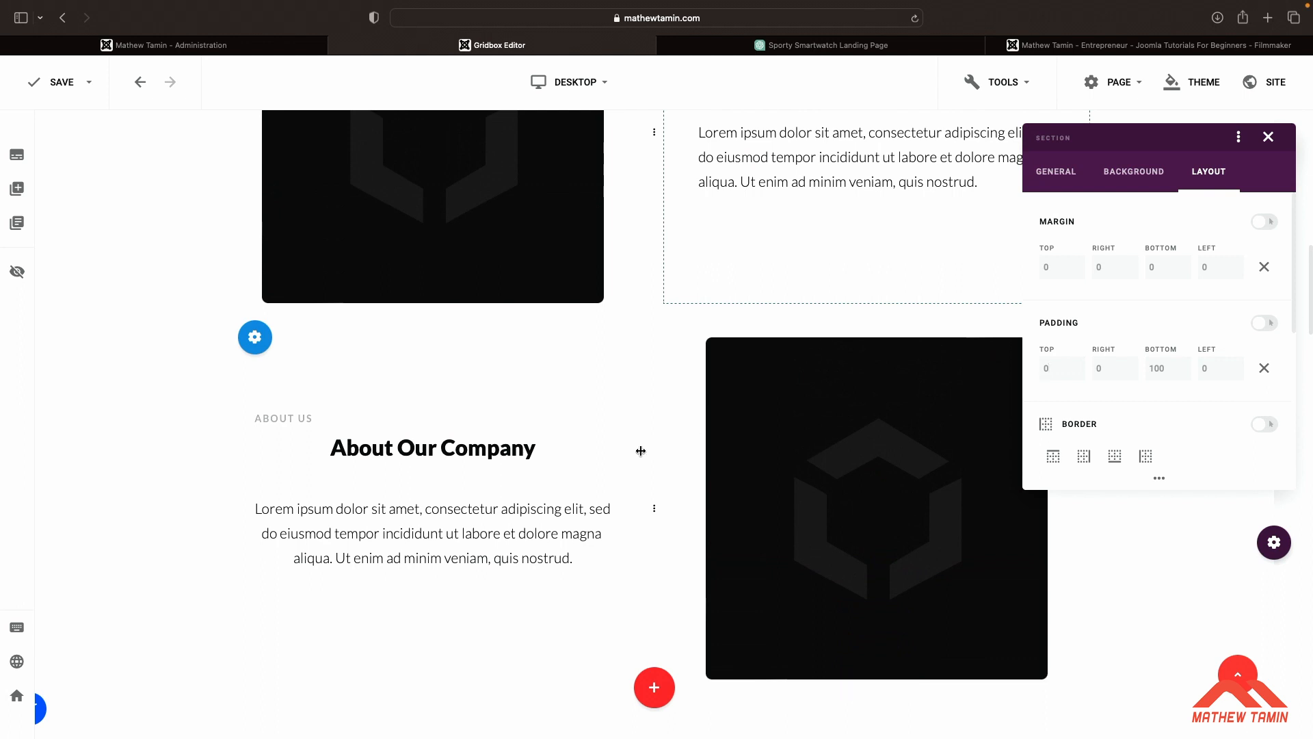
{"action": "scroll", "coordinate": [778, 378], "scroll_direction": "down", "scroll_amount": 10}
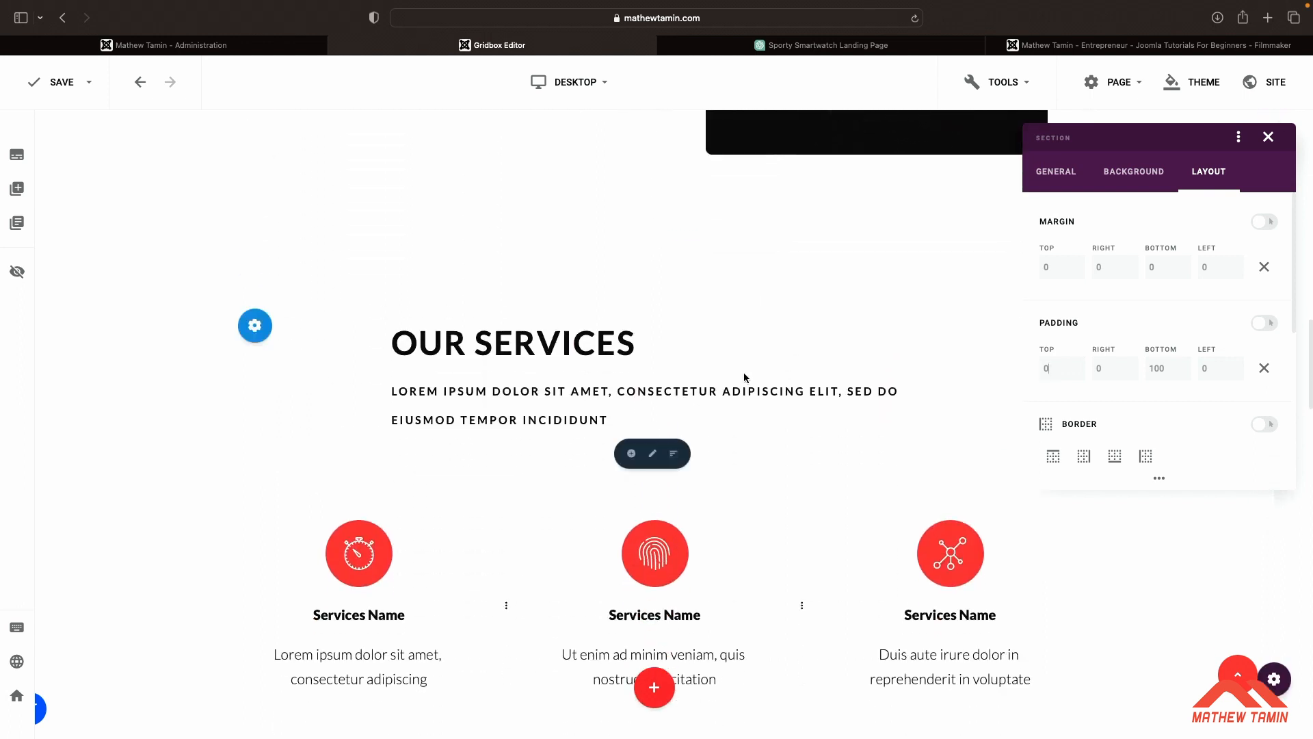
Center-align the Our Services heading text
{"action": "left_click", "coordinate": [776, 341]}
{"action": "scroll", "coordinate": [822, 338], "scroll_direction": "down", "scroll_amount": 2}
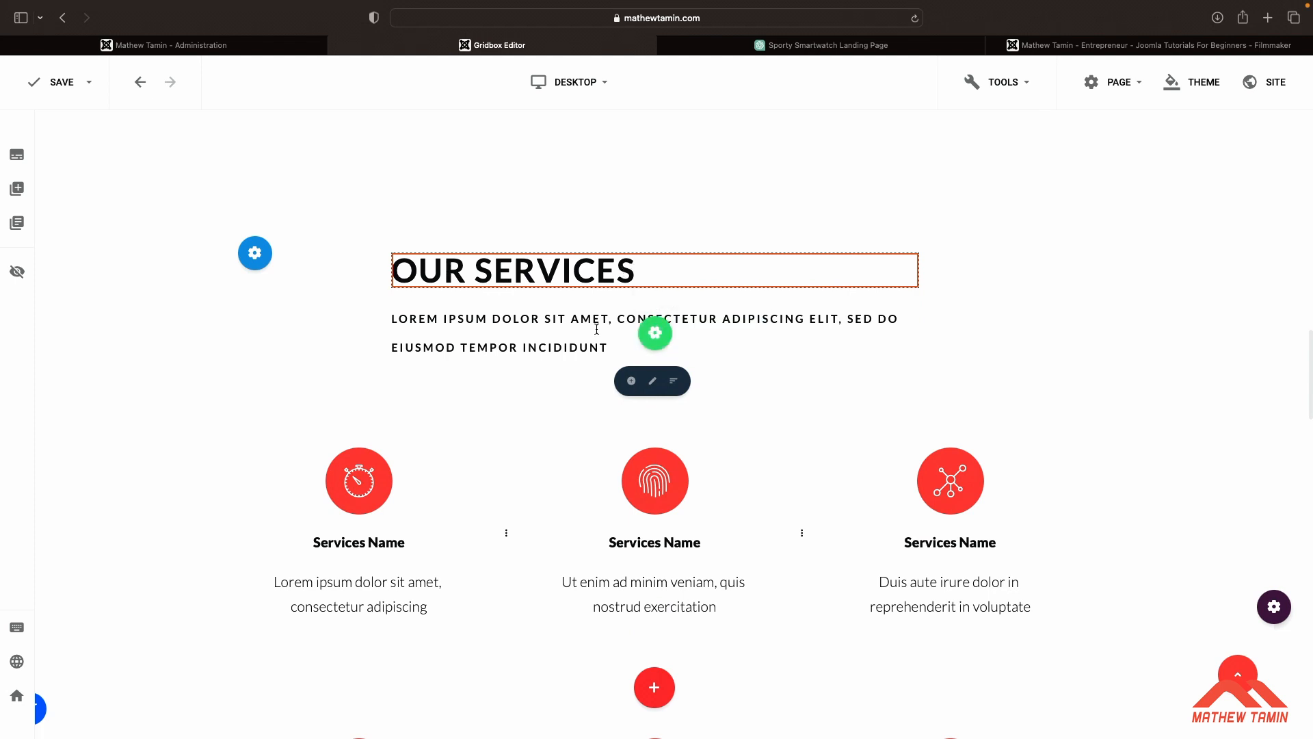
{"action": "left_click", "coordinate": [596, 327]}
{"action": "left_click", "coordinate": [688, 275]}
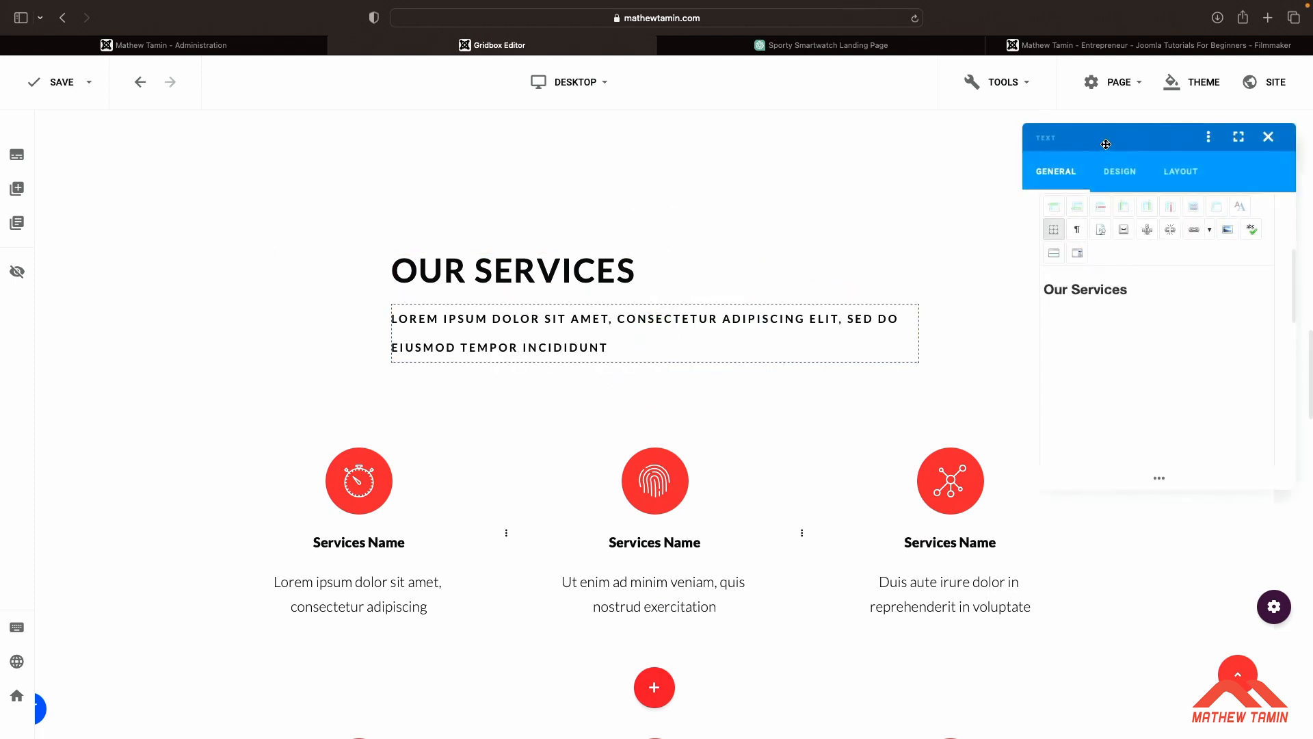
{"action": "left_click", "coordinate": [1121, 171]}
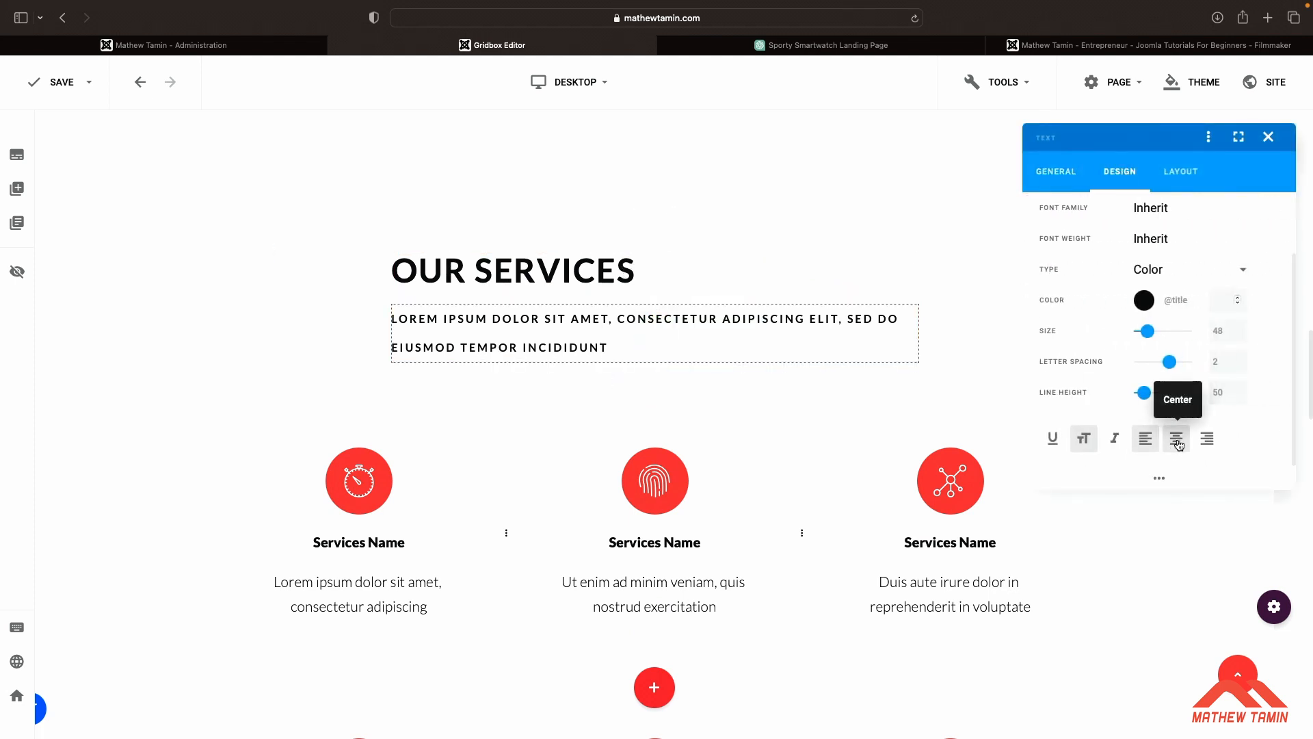
{"action": "left_click", "coordinate": [1177, 441]}
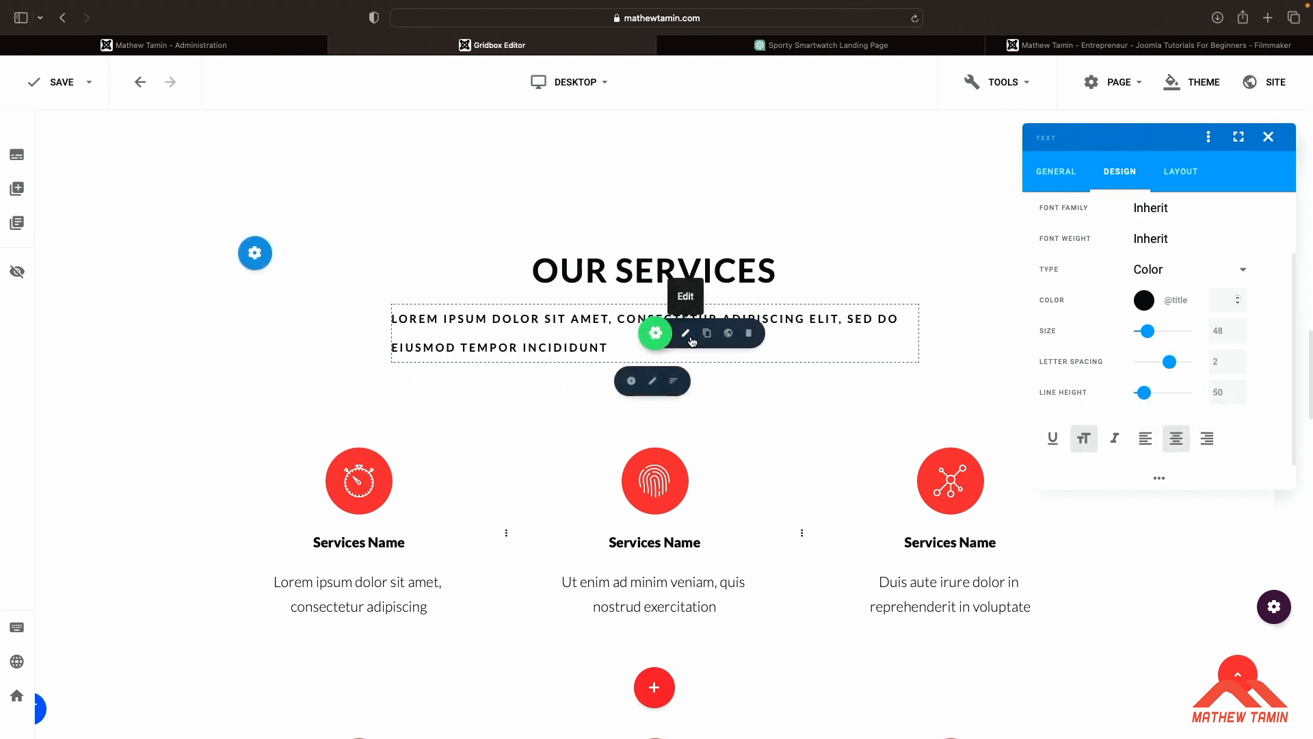
Center-align the Our Services subheading text
{"action": "left_click", "coordinate": [686, 333]}
{"action": "left_click", "coordinate": [1120, 173]}
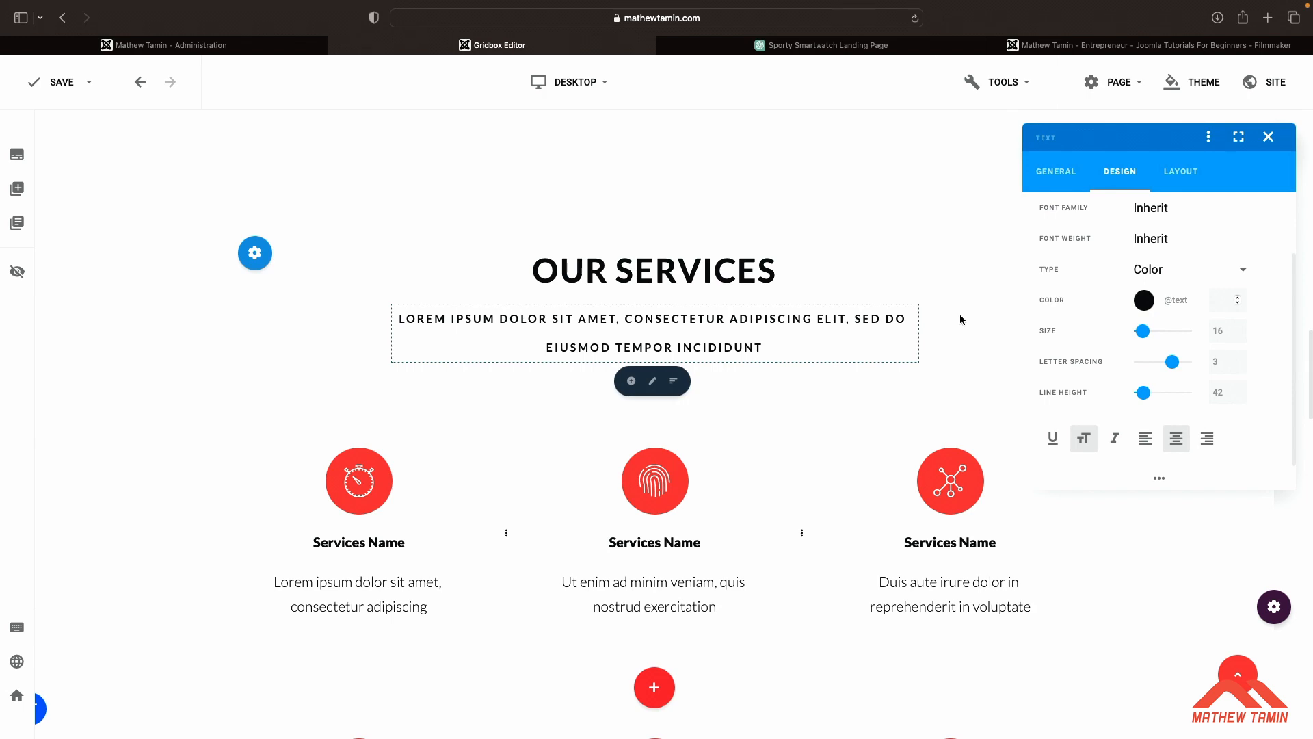
{"action": "scroll", "coordinate": [961, 319], "scroll_direction": "down", "scroll_amount": 5}
{"action": "scroll", "coordinate": [960, 319], "scroll_direction": "up", "scroll_amount": 10}
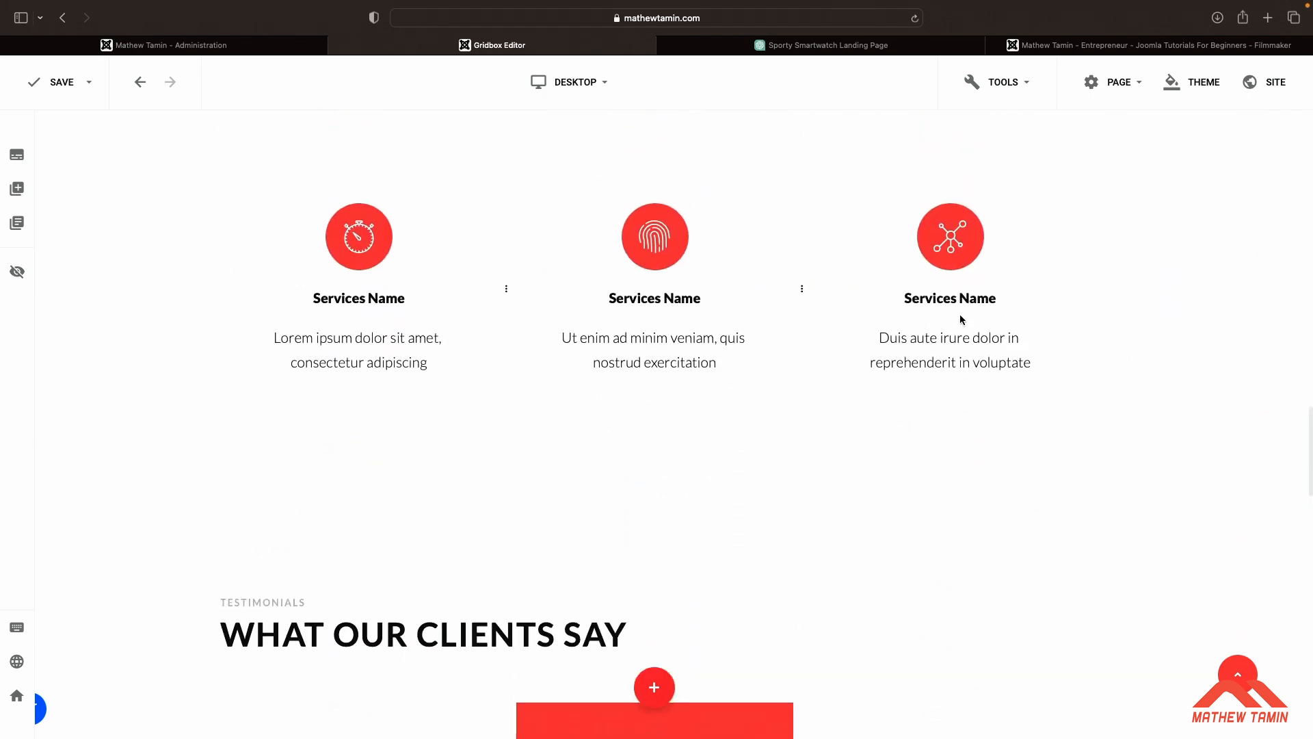
{"action": "scroll", "coordinate": [960, 319], "scroll_direction": "down", "scroll_amount": 1}
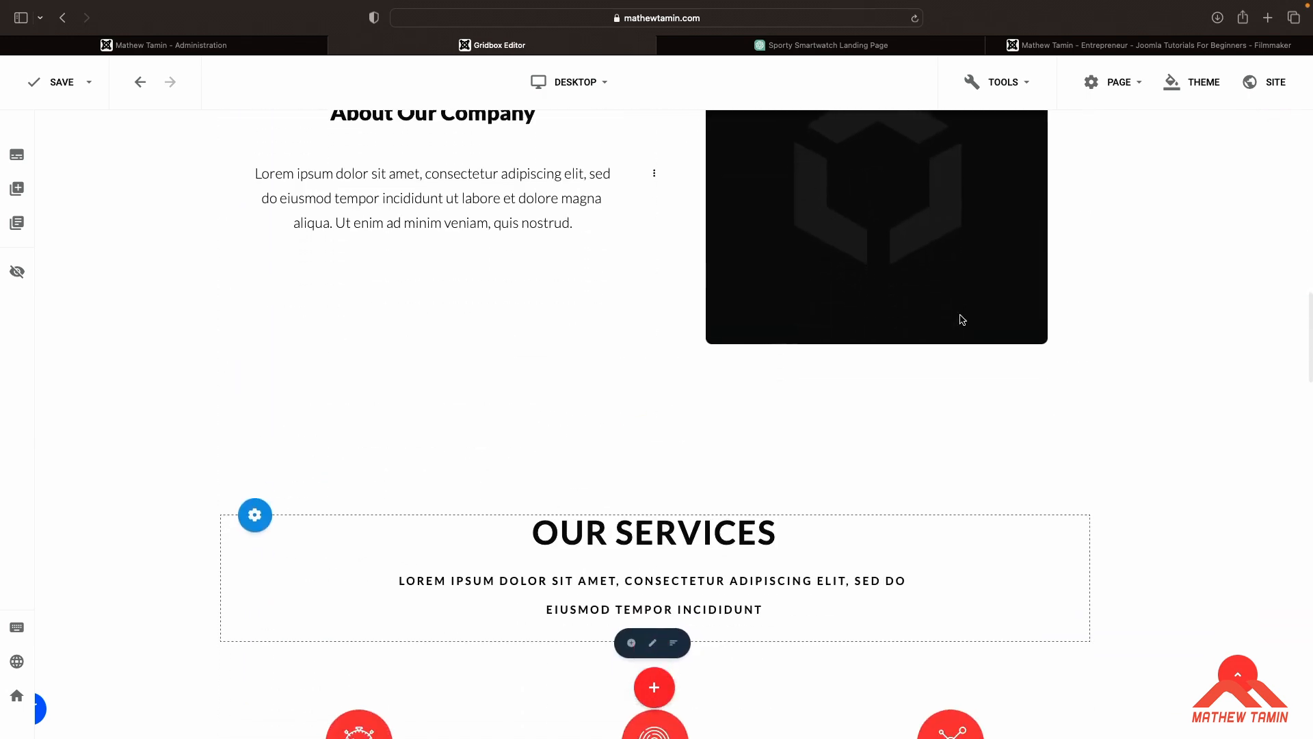
{"action": "mouse_move", "coordinate": [1278, 212]}
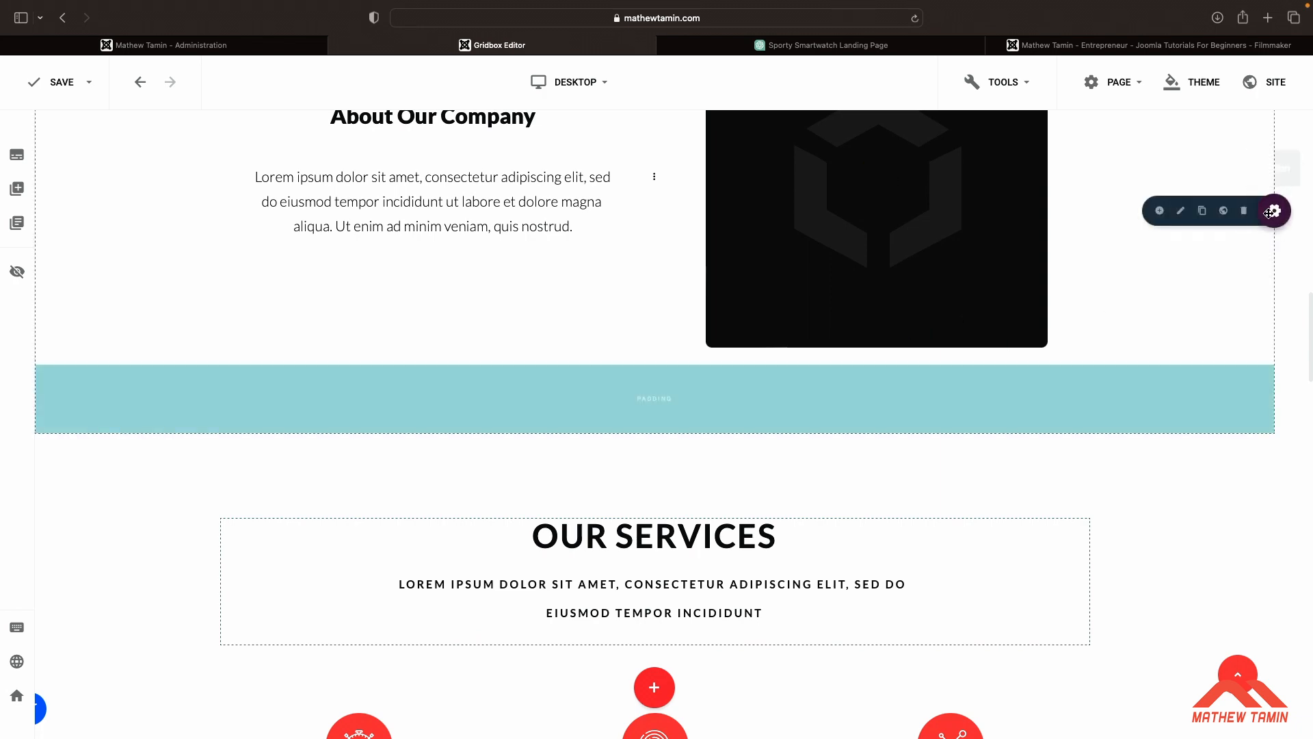
{"action": "left_click", "coordinate": [1181, 212]}
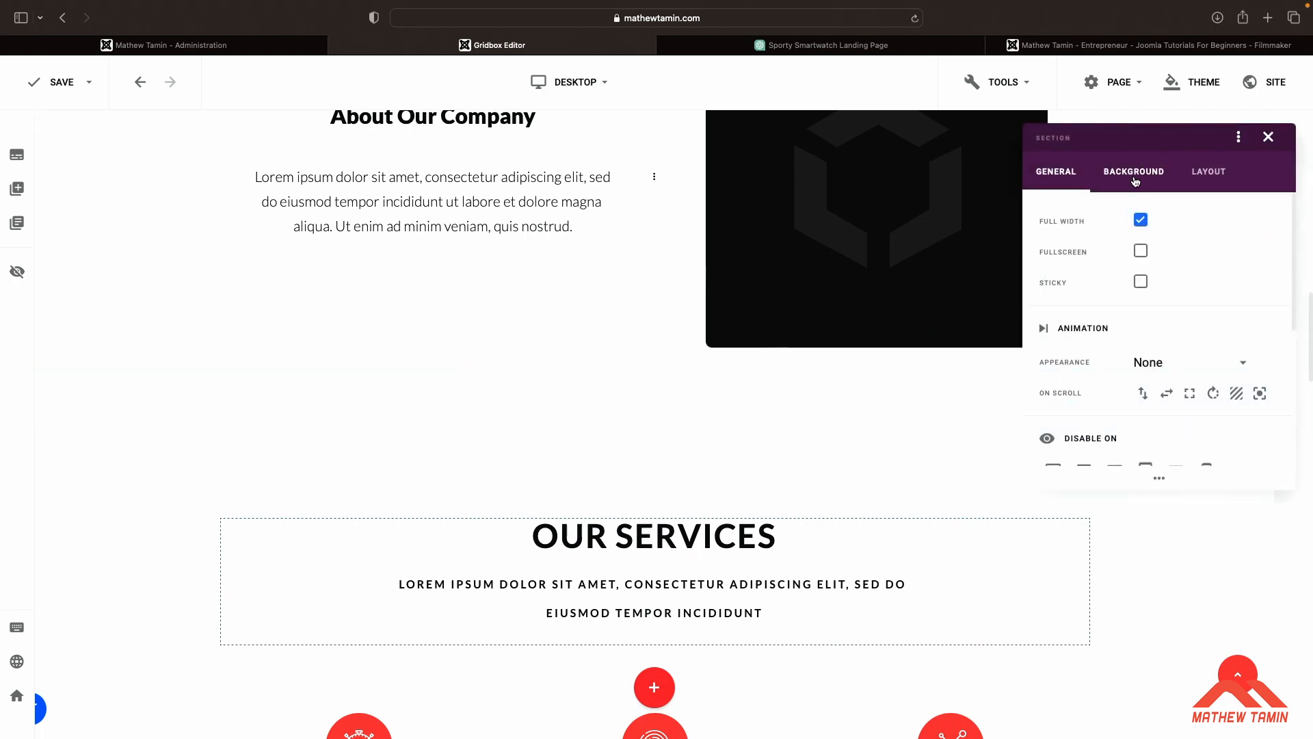
{"action": "scroll", "coordinate": [855, 340], "scroll_direction": "down", "scroll_amount": 8}
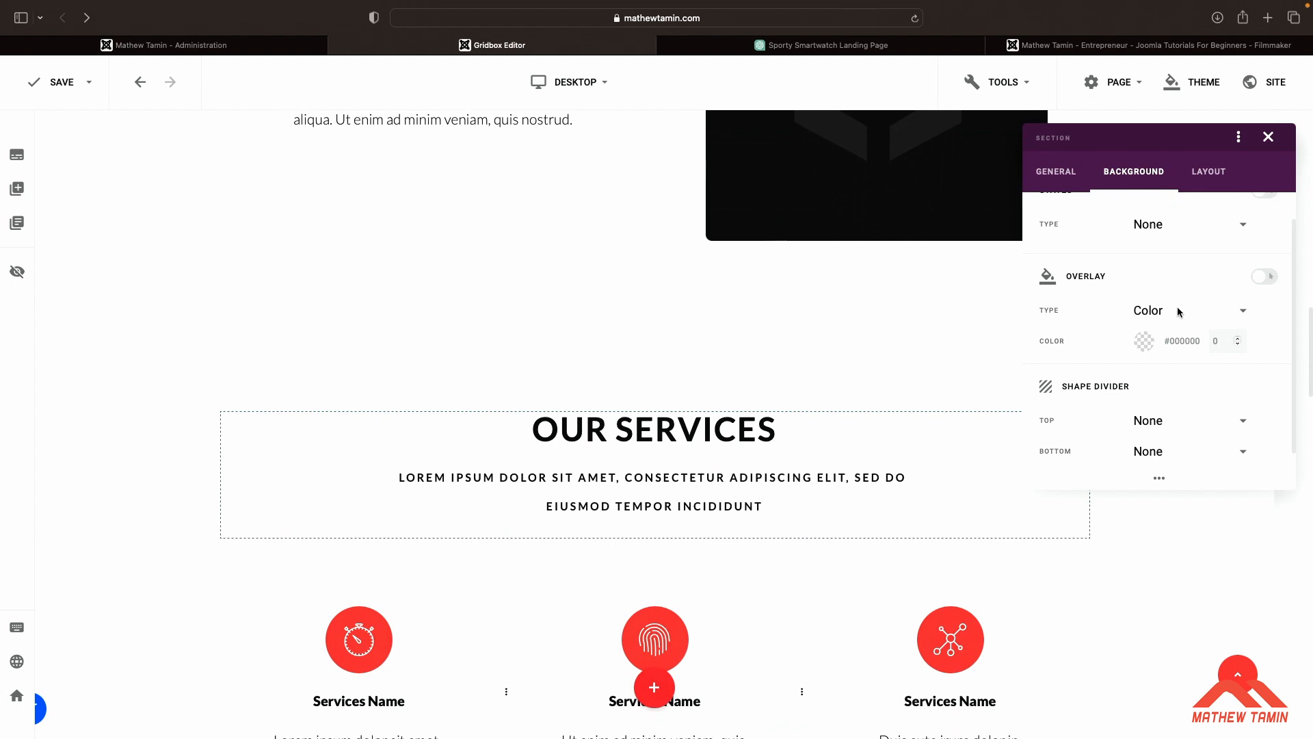
{"action": "key", "text": "Escape"}
{"action": "scroll", "coordinate": [1002, 291], "scroll_direction": "up", "scroll_amount": 3}
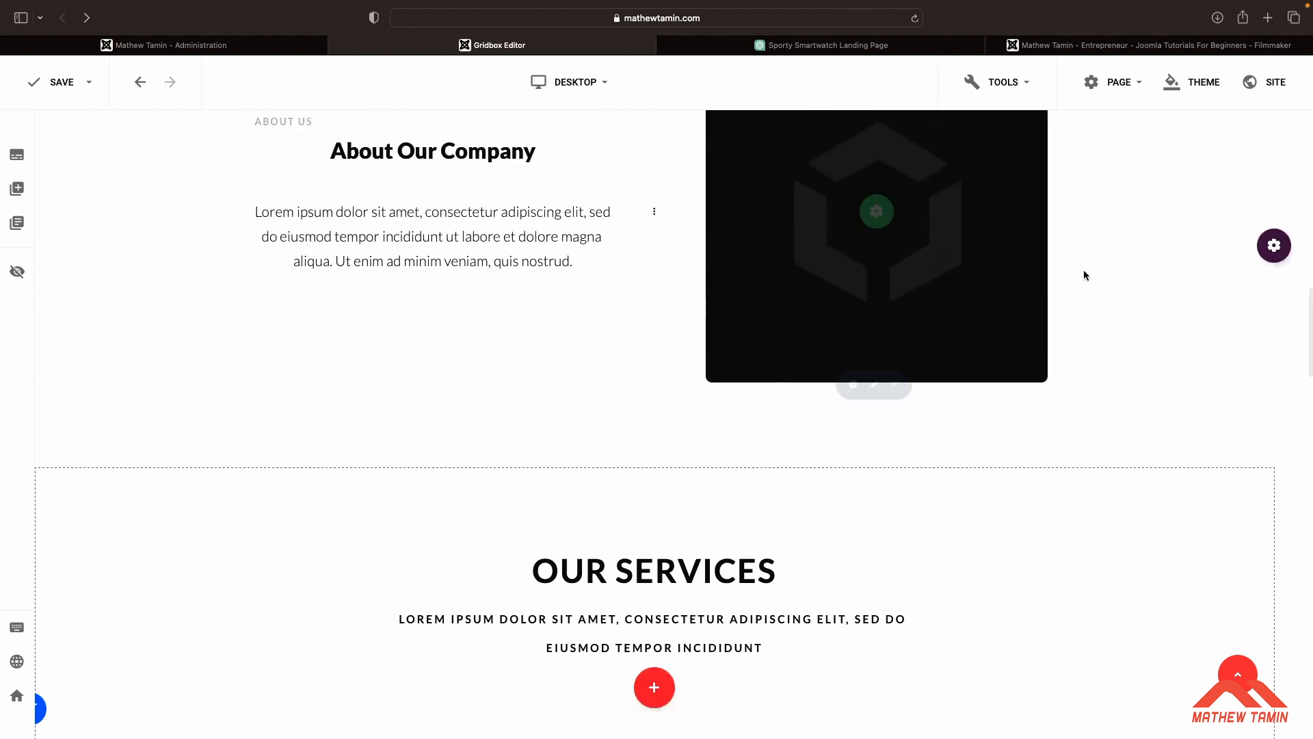
Add a Camber bottom shape divider to the second About Our Company section
{"action": "mouse_move", "coordinate": [1274, 245]}
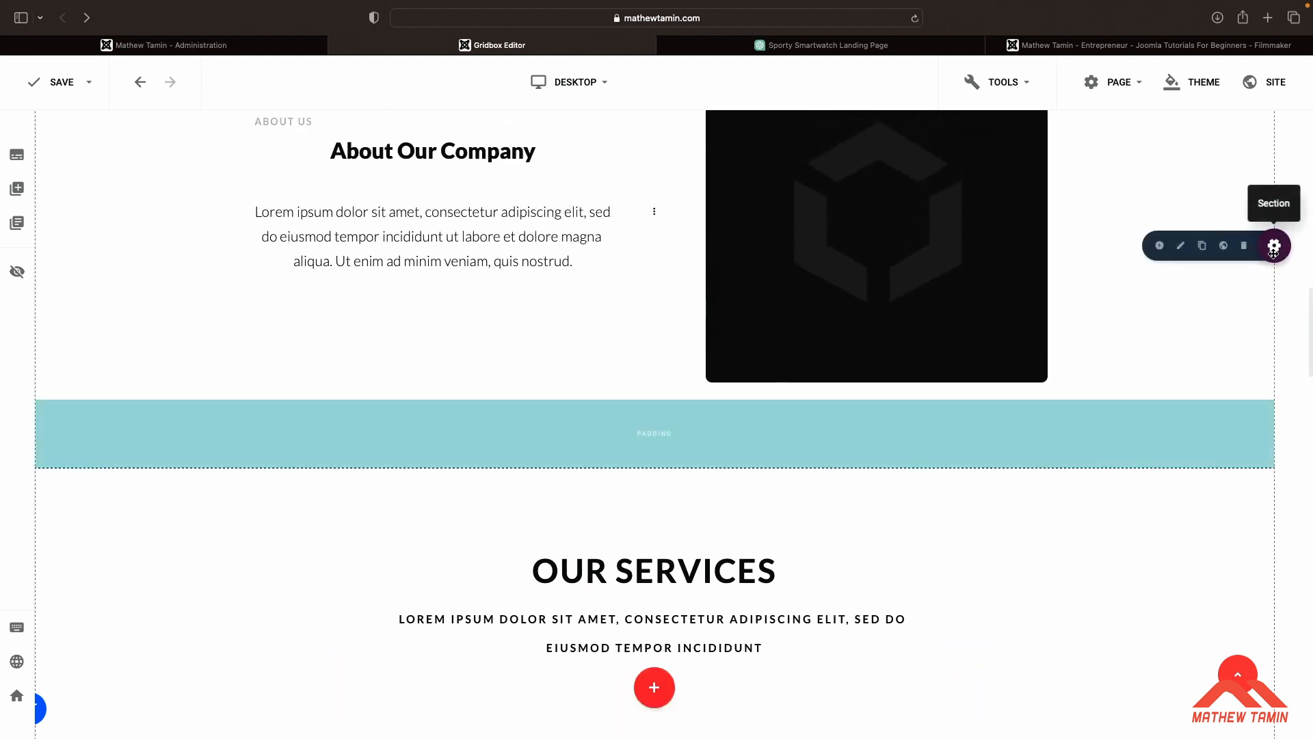
{"action": "left_click", "coordinate": [1184, 245]}
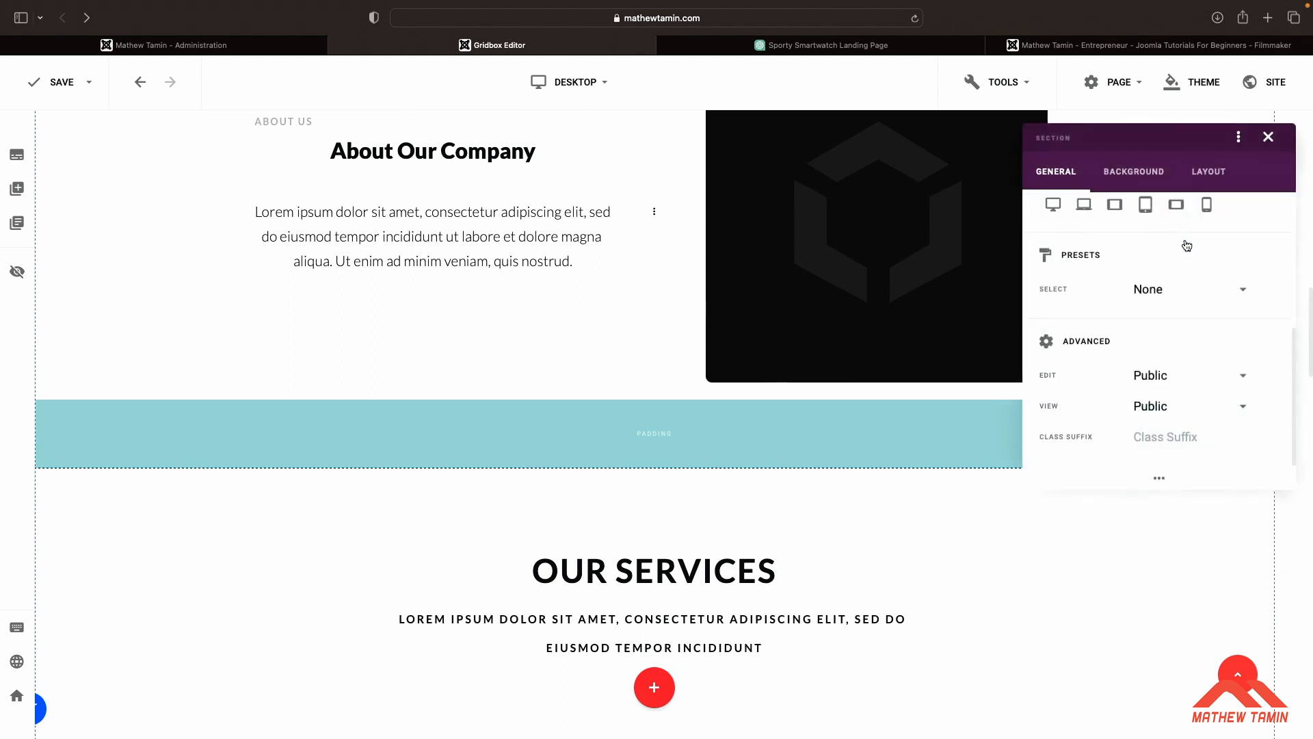
{"action": "left_click", "coordinate": [1134, 172]}
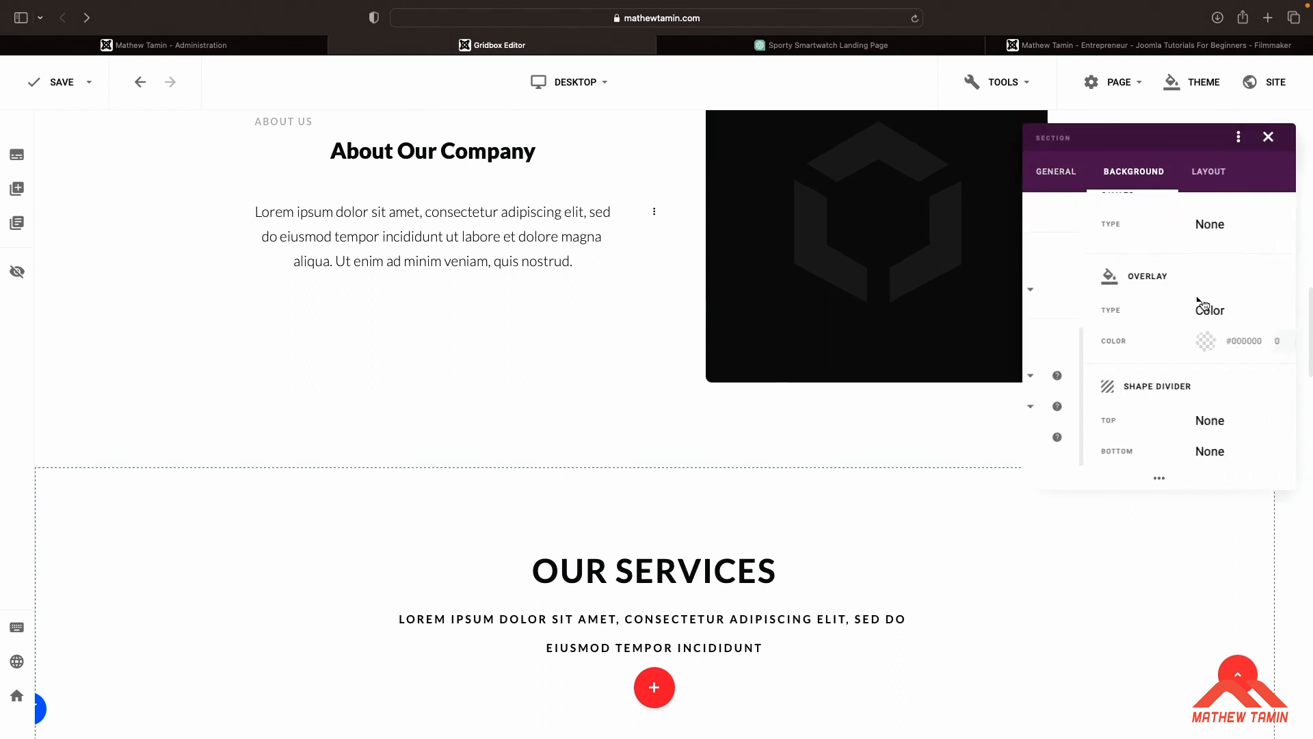
{"action": "scroll", "coordinate": [1198, 355], "scroll_direction": "down", "scroll_amount": 1}
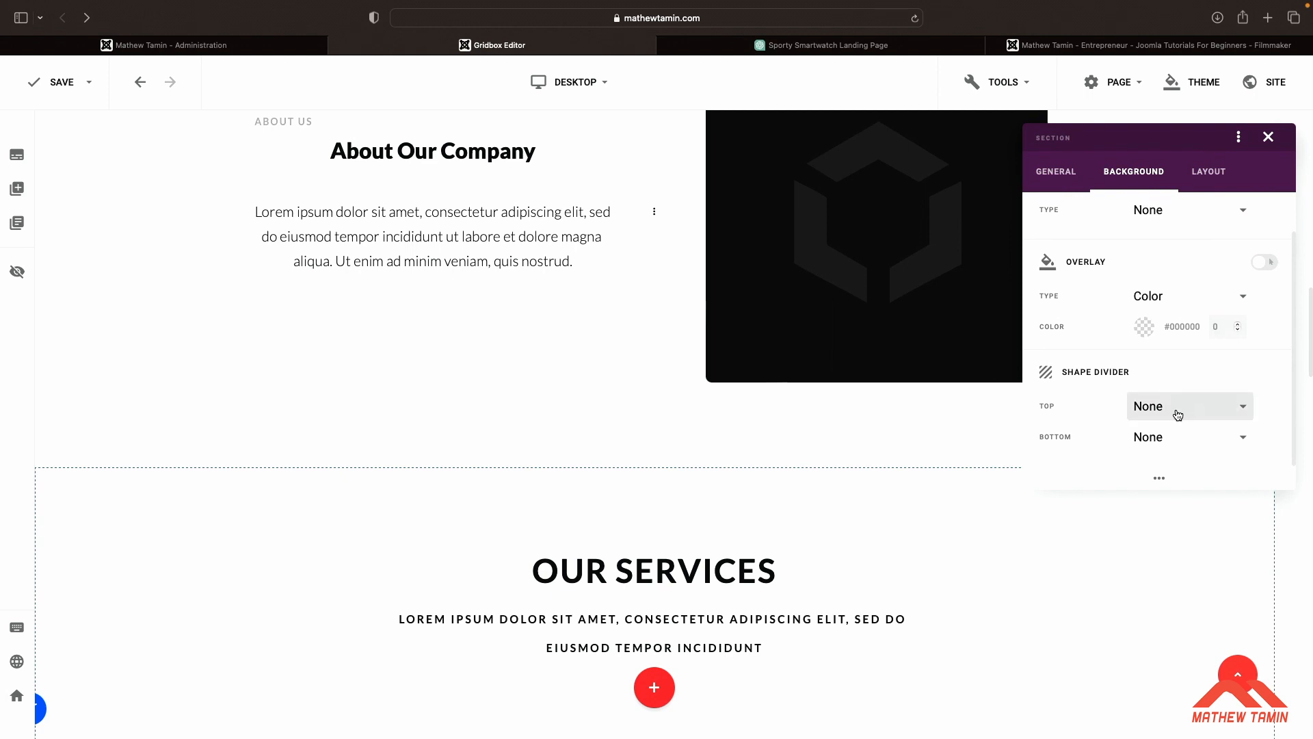
{"action": "left_click", "coordinate": [1191, 438]}
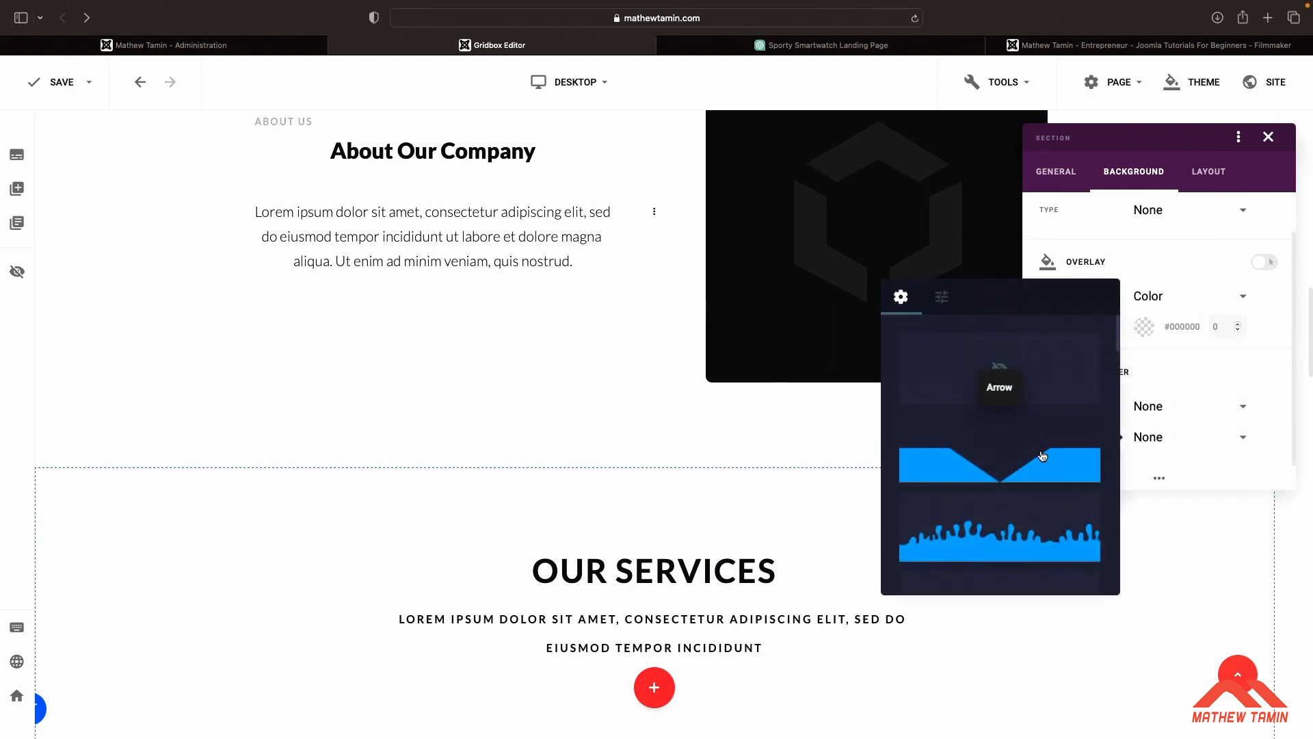
{"action": "scroll", "coordinate": [1041, 455], "scroll_direction": "down", "scroll_amount": 3}
{"action": "scroll", "coordinate": [1041, 457], "scroll_direction": "down", "scroll_amount": 1}
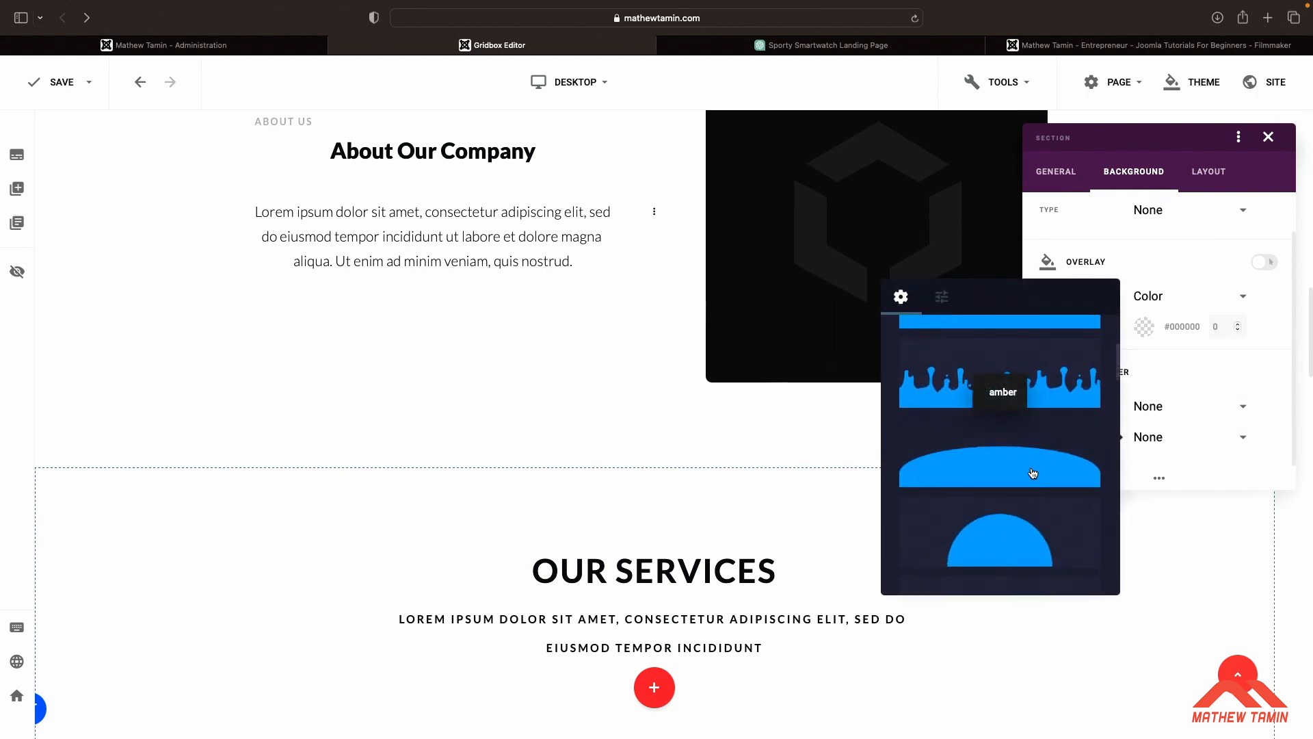
{"action": "left_click", "coordinate": [1033, 473]}
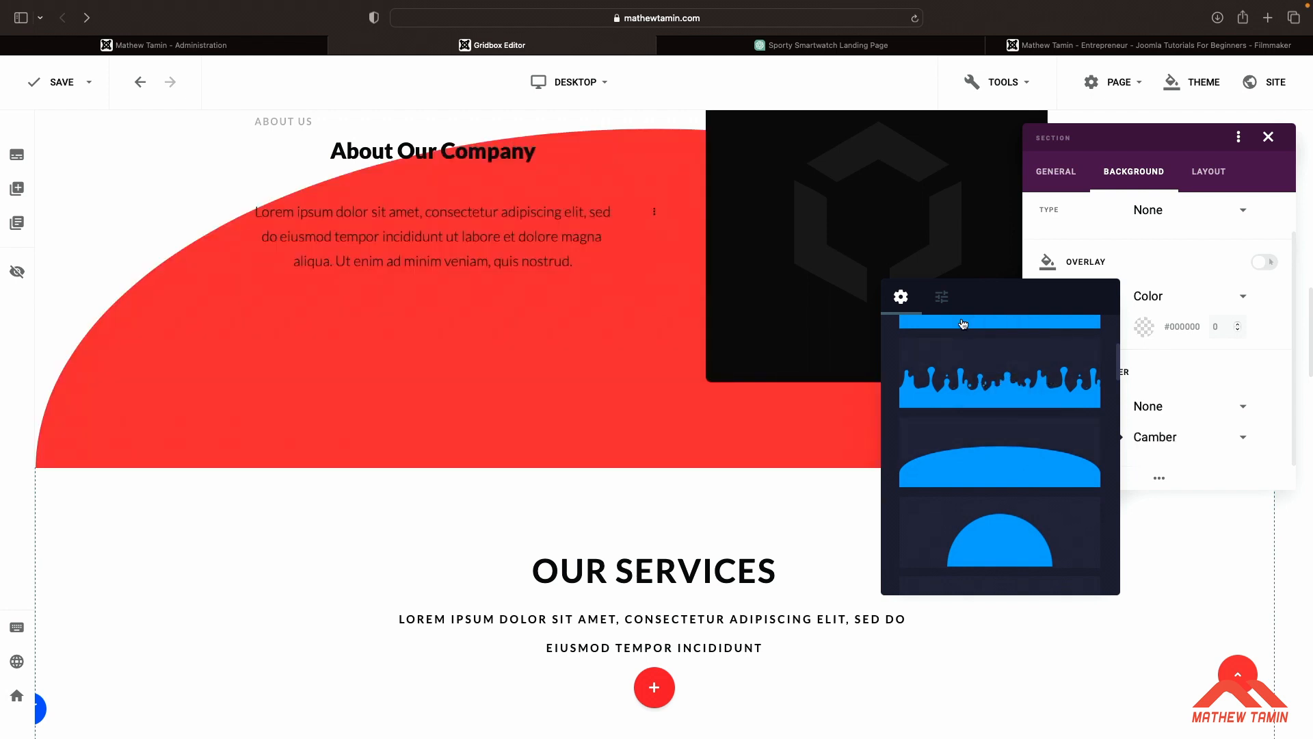
Set the Camber divider's height to 32 and its color to the secondary theme color
{"action": "left_click", "coordinate": [943, 302]}
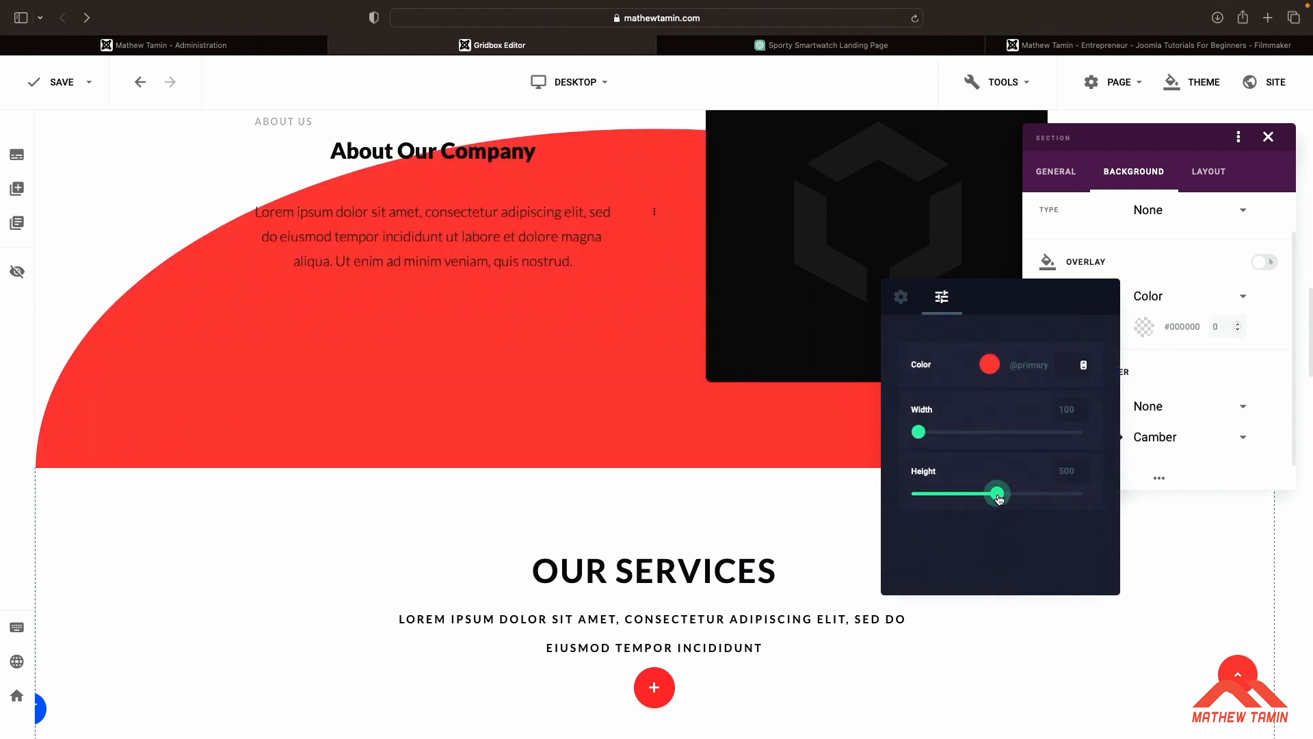
{"action": "left_click_drag", "start_coordinate": [998, 499], "coordinate": [923, 494]}
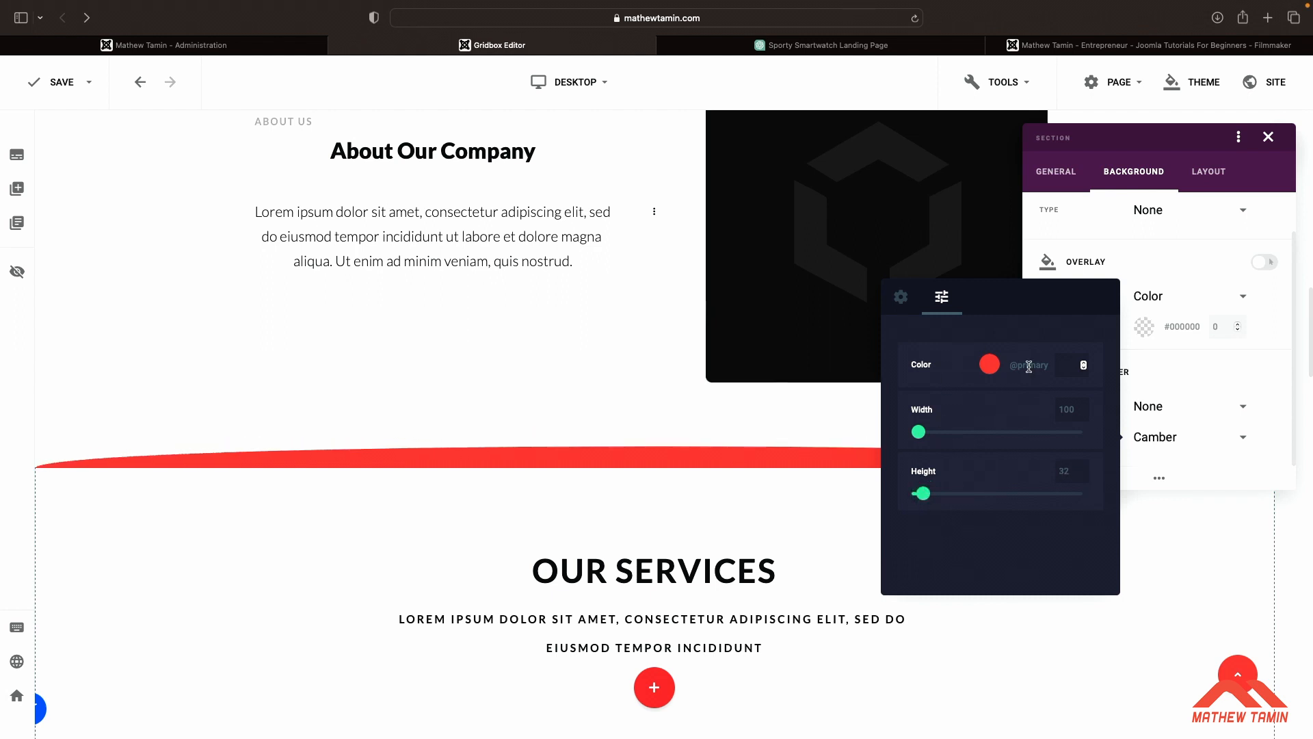
{"action": "left_click", "coordinate": [1029, 367]}
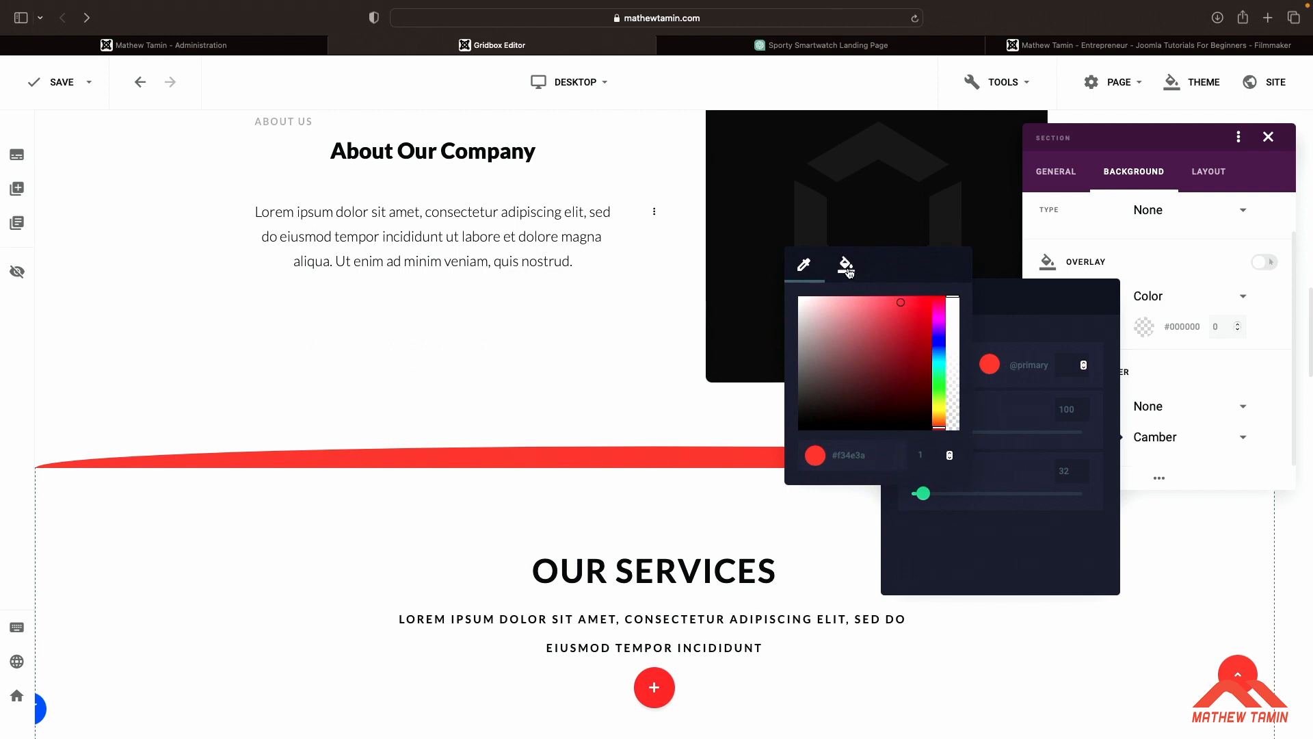
{"action": "left_click", "coordinate": [849, 269]}
{"action": "left_click", "coordinate": [866, 353]}
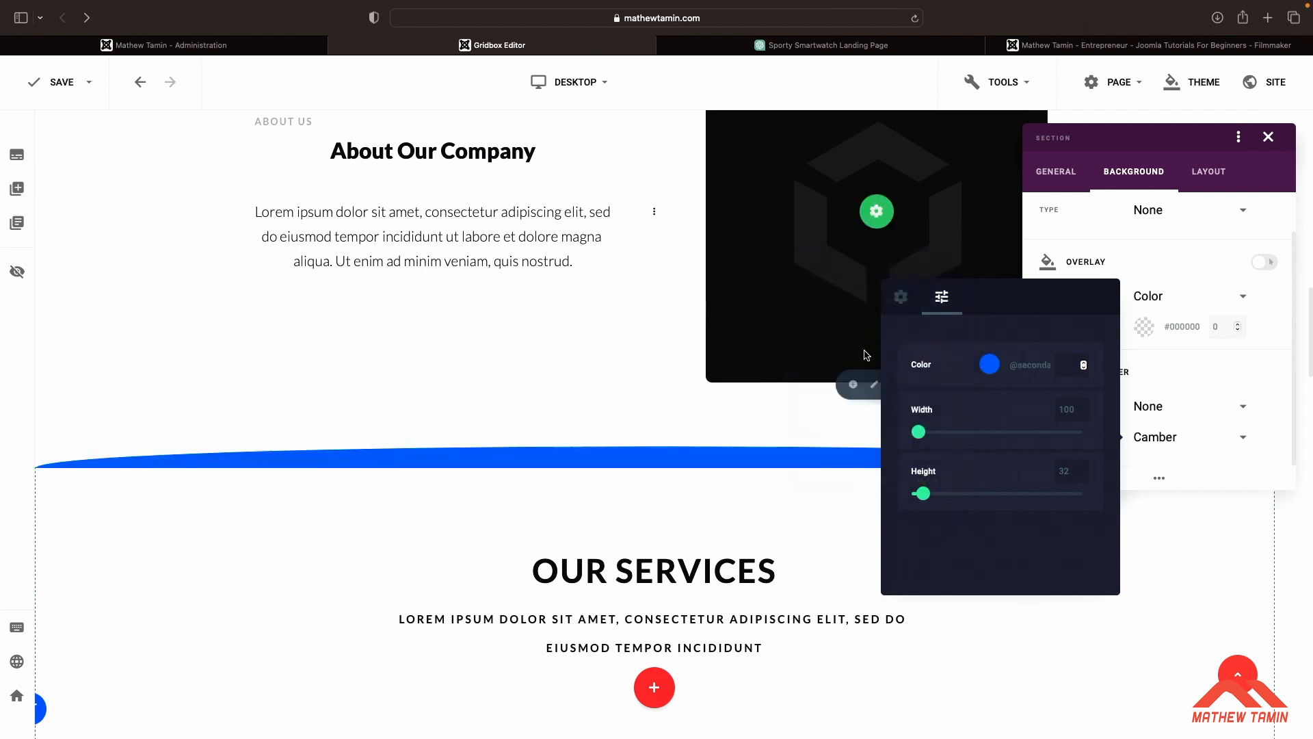
{"action": "left_click", "coordinate": [634, 396]}
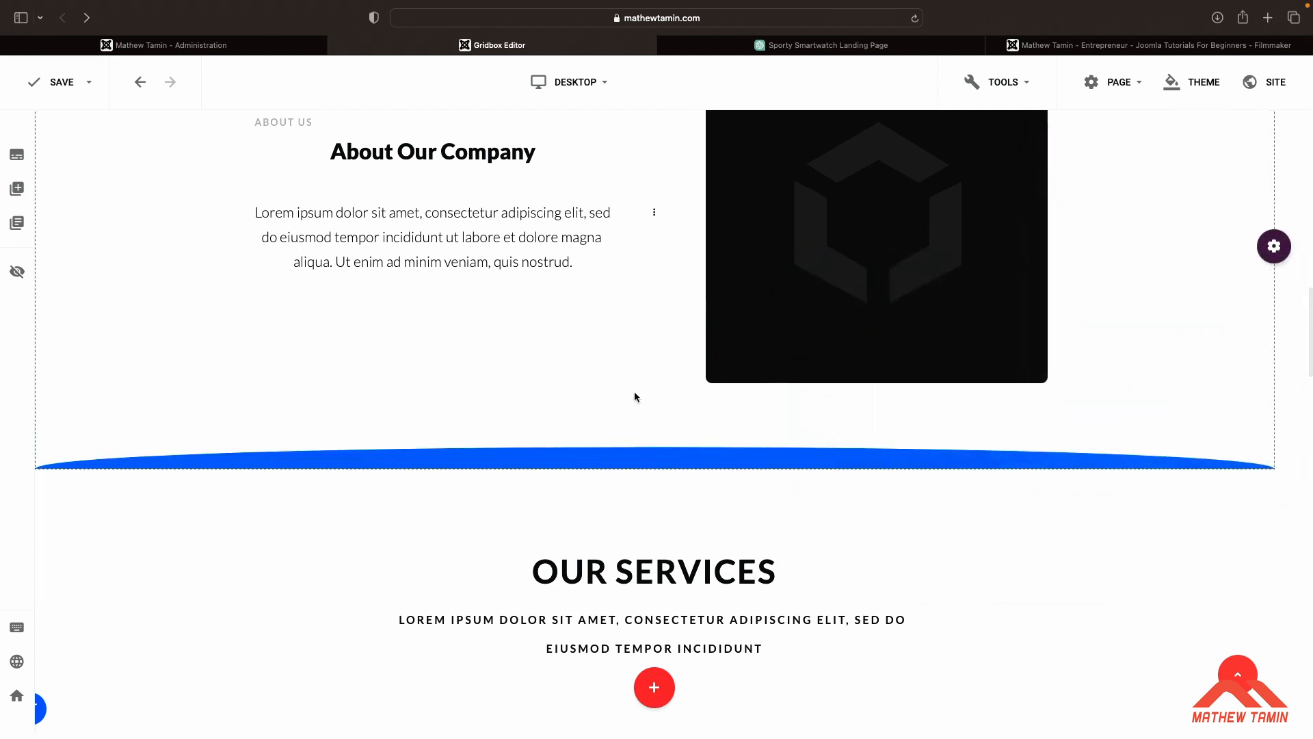
{"action": "scroll", "coordinate": [634, 396], "scroll_direction": "up", "scroll_amount": 15}
{"action": "scroll", "coordinate": [635, 396], "scroll_direction": "down", "scroll_amount": 10}
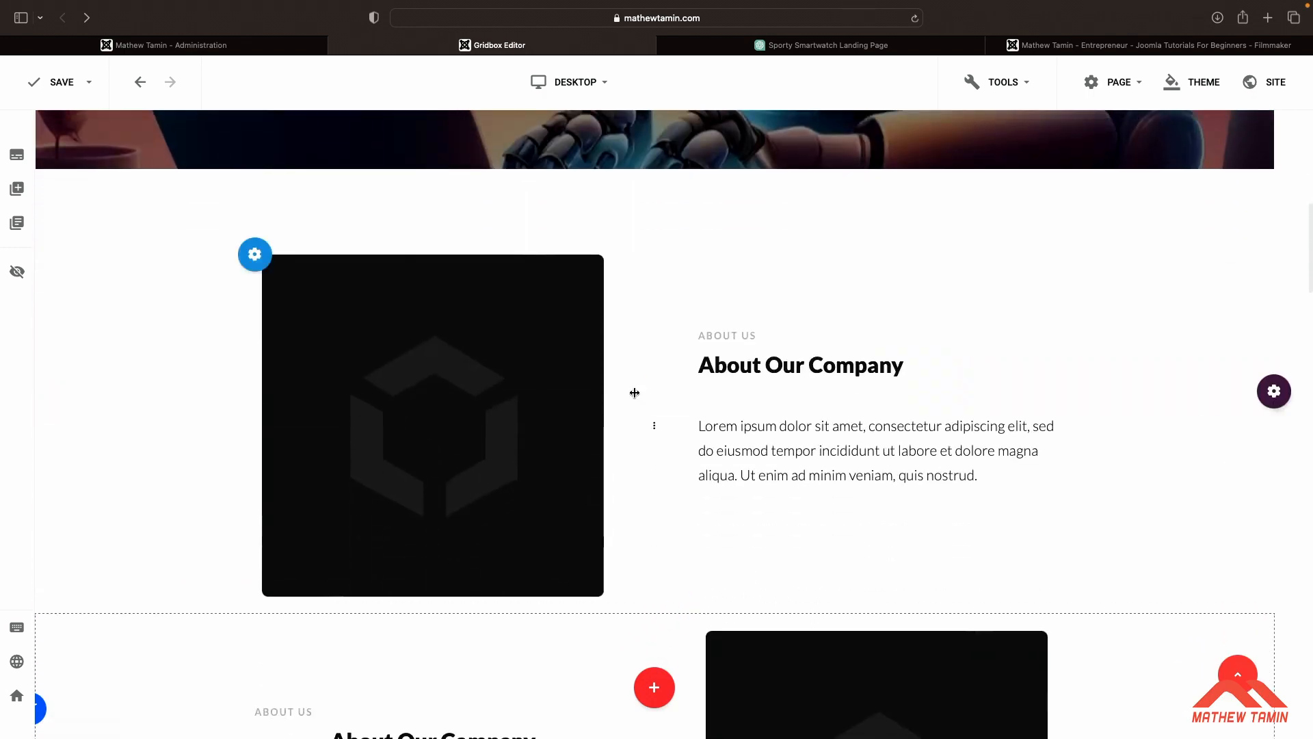
{"action": "scroll", "coordinate": [635, 393], "scroll_direction": "down", "scroll_amount": 1}
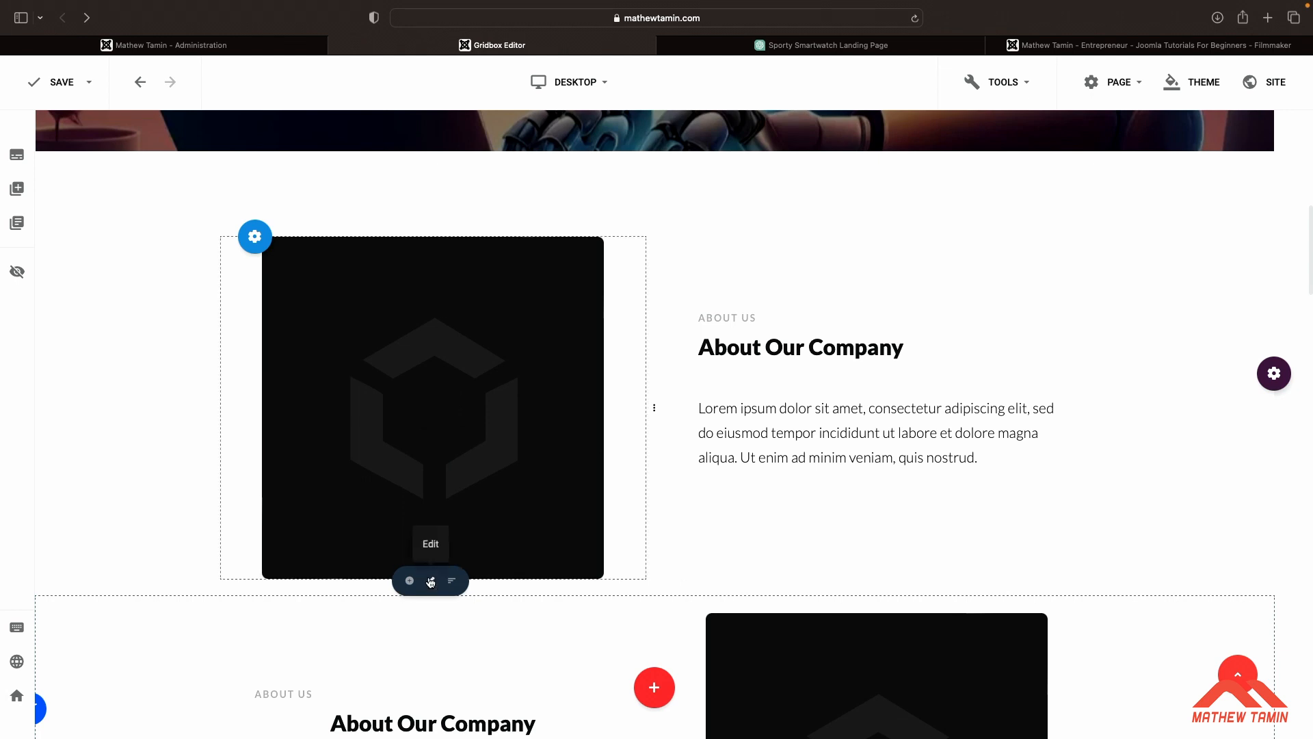
{"action": "left_click", "coordinate": [430, 582]}
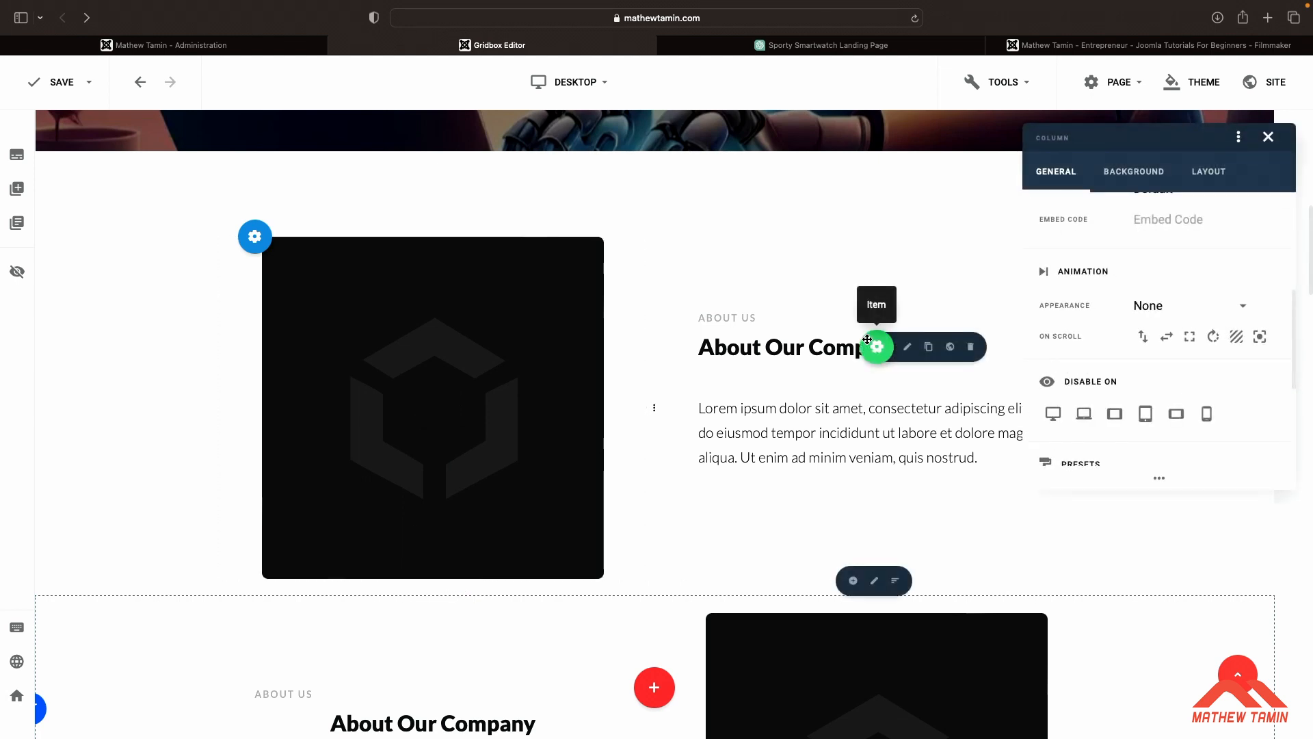
{"action": "left_click", "coordinate": [1133, 177]}
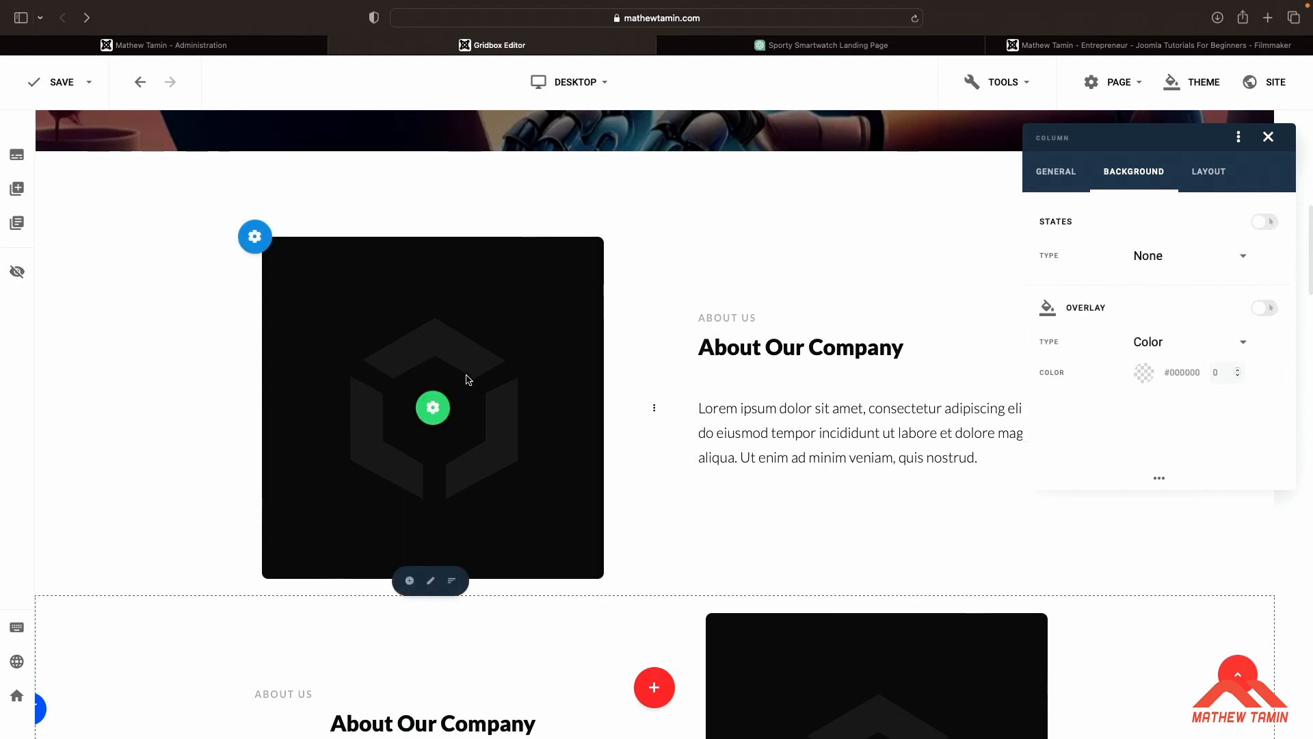
{"action": "left_click", "coordinate": [438, 404]}
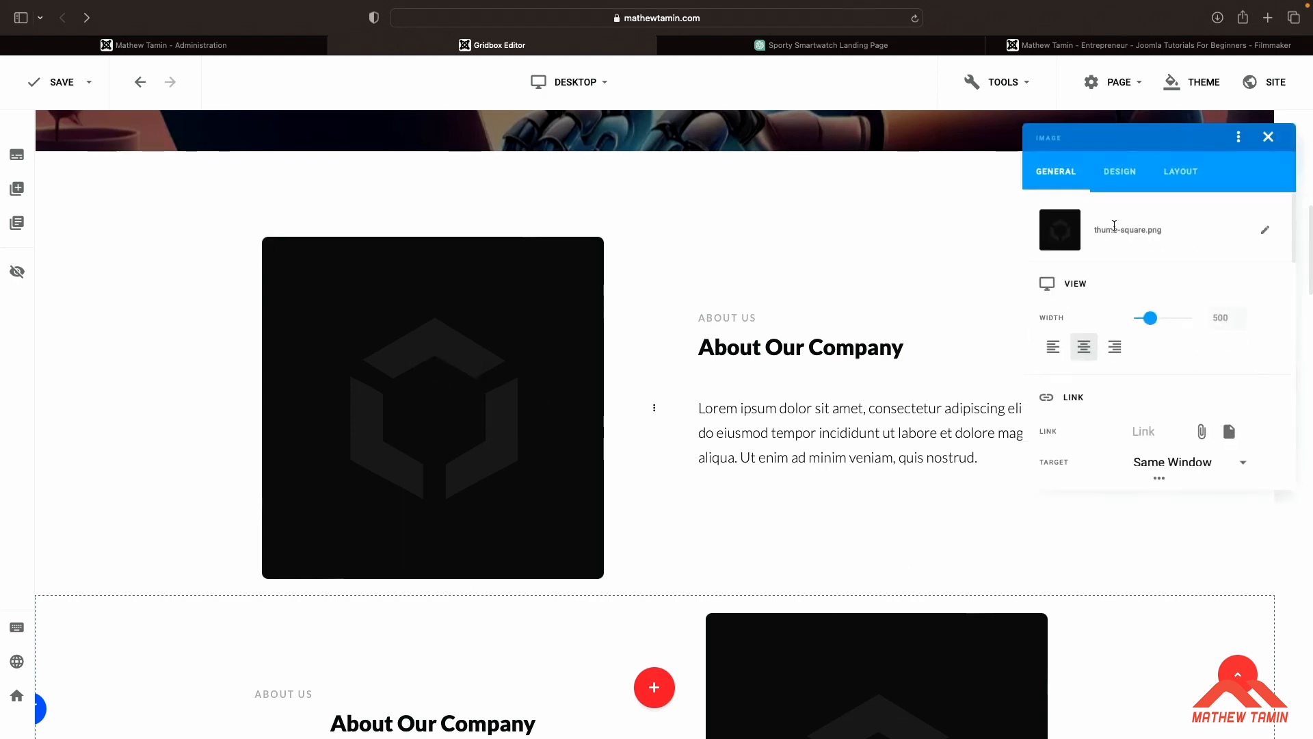
{"action": "left_click", "coordinate": [1266, 231]}
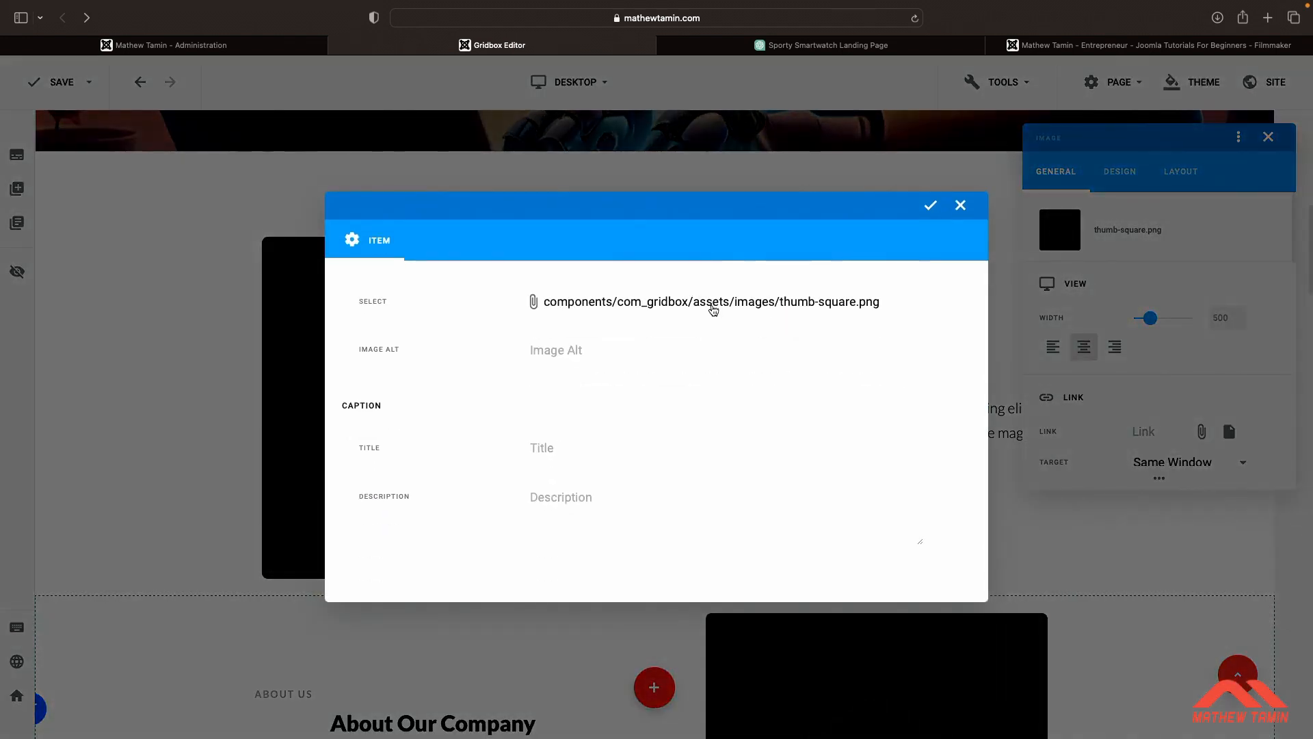
{"action": "left_click", "coordinate": [748, 303]}
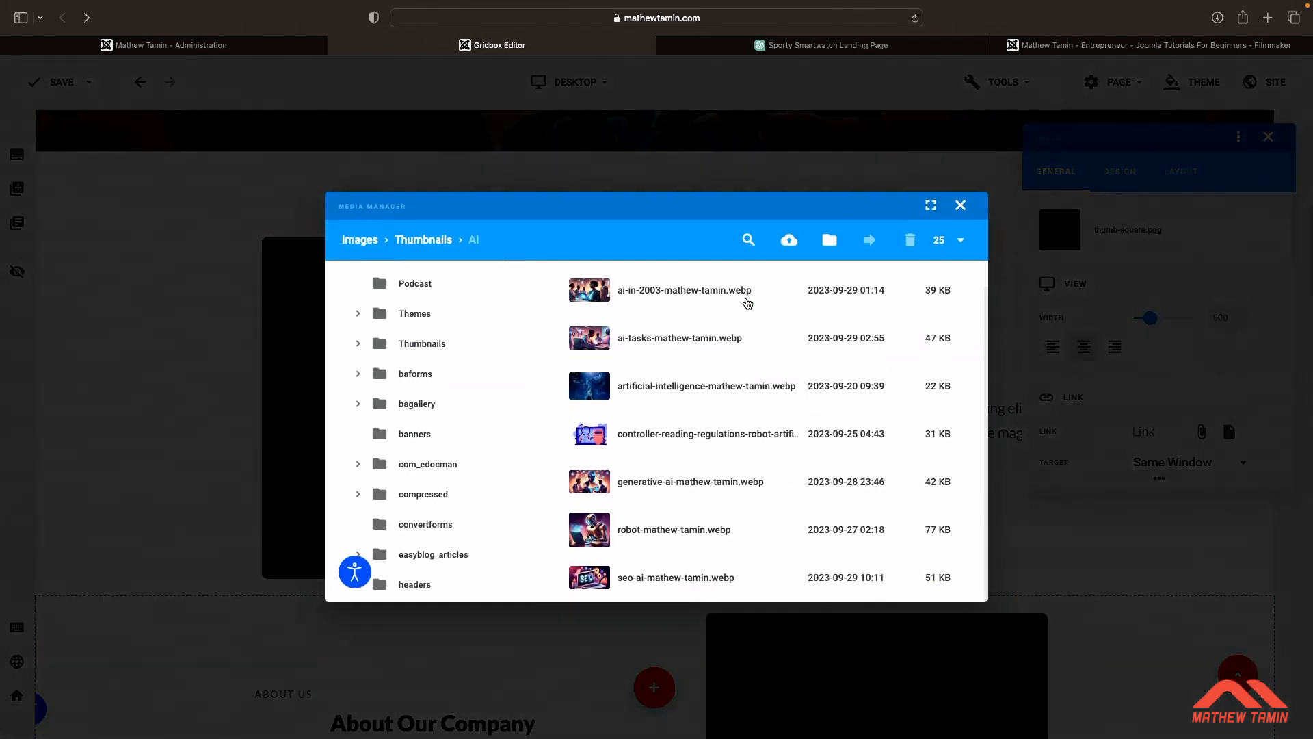
{"action": "left_click", "coordinate": [544, 290]}
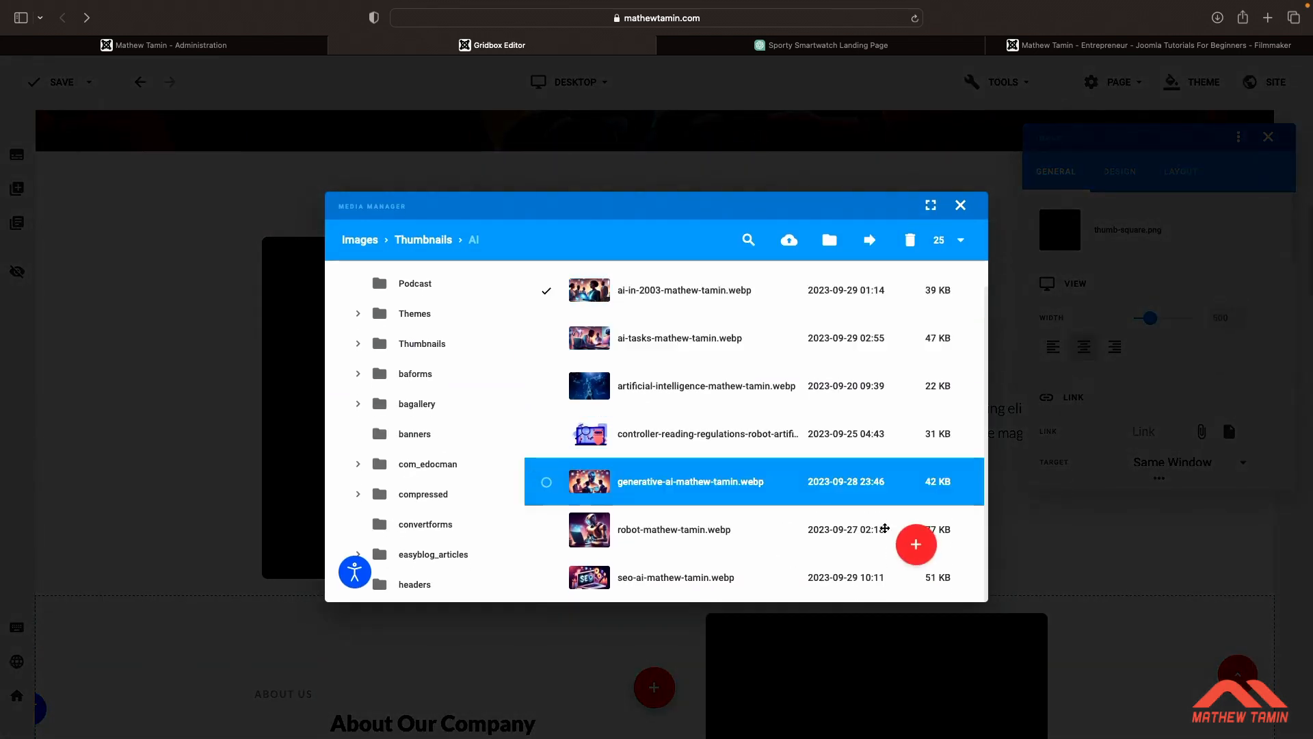
{"action": "left_click", "coordinate": [915, 542]}
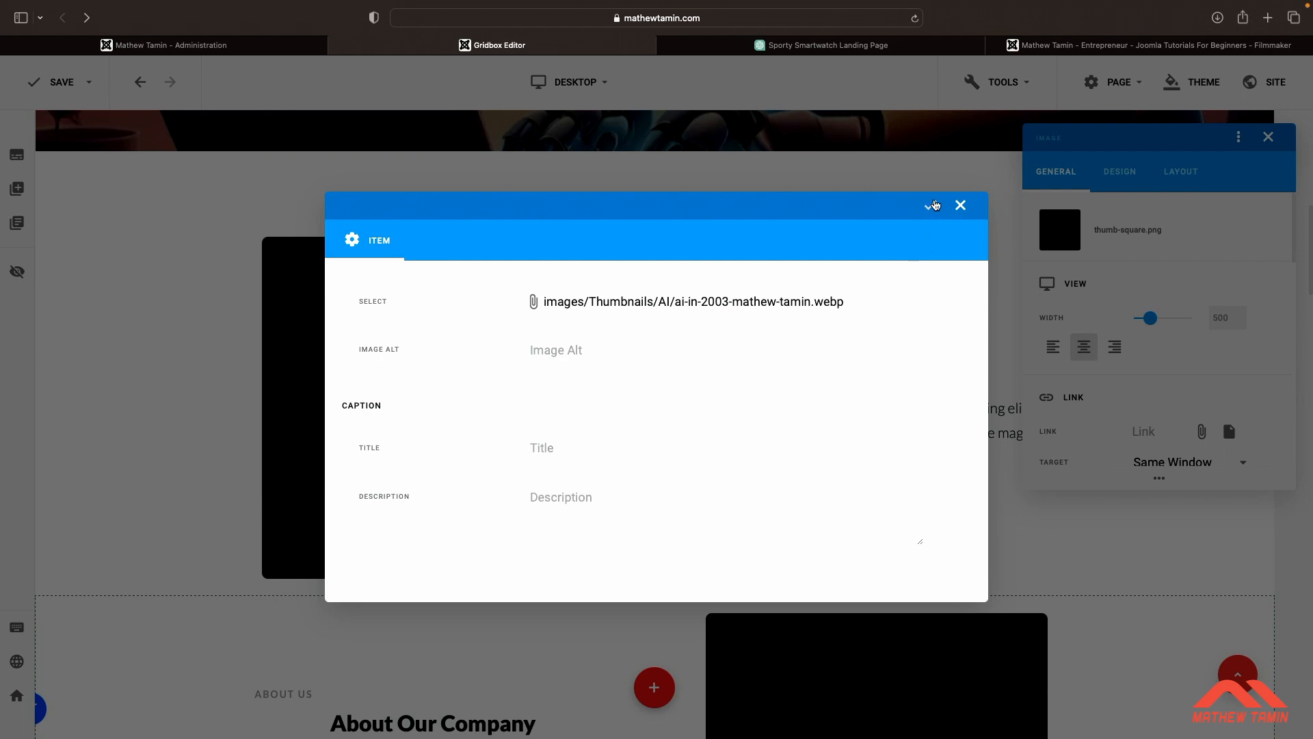
{"action": "left_click", "coordinate": [931, 205]}
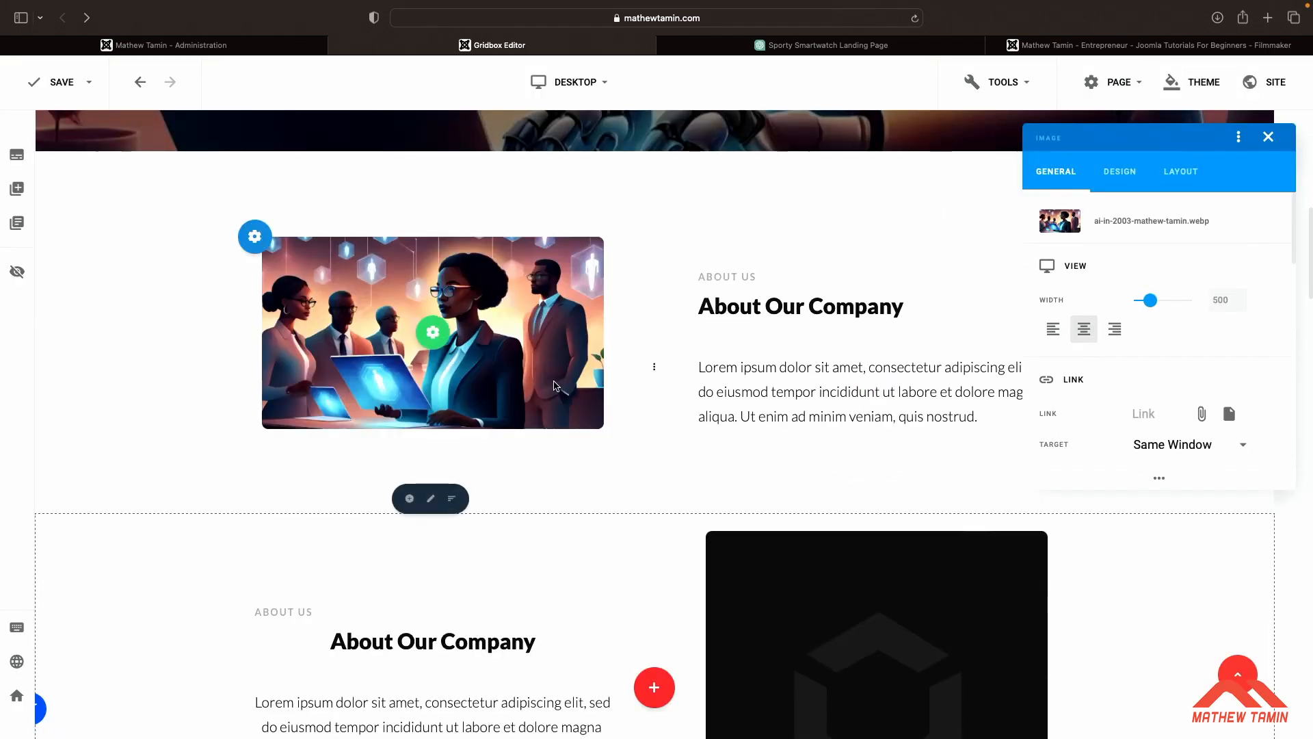
Scroll down the page and review ChatGPT's hero headline and key benefits response
{"action": "scroll", "coordinate": [555, 387], "scroll_direction": "down", "scroll_amount": 1}
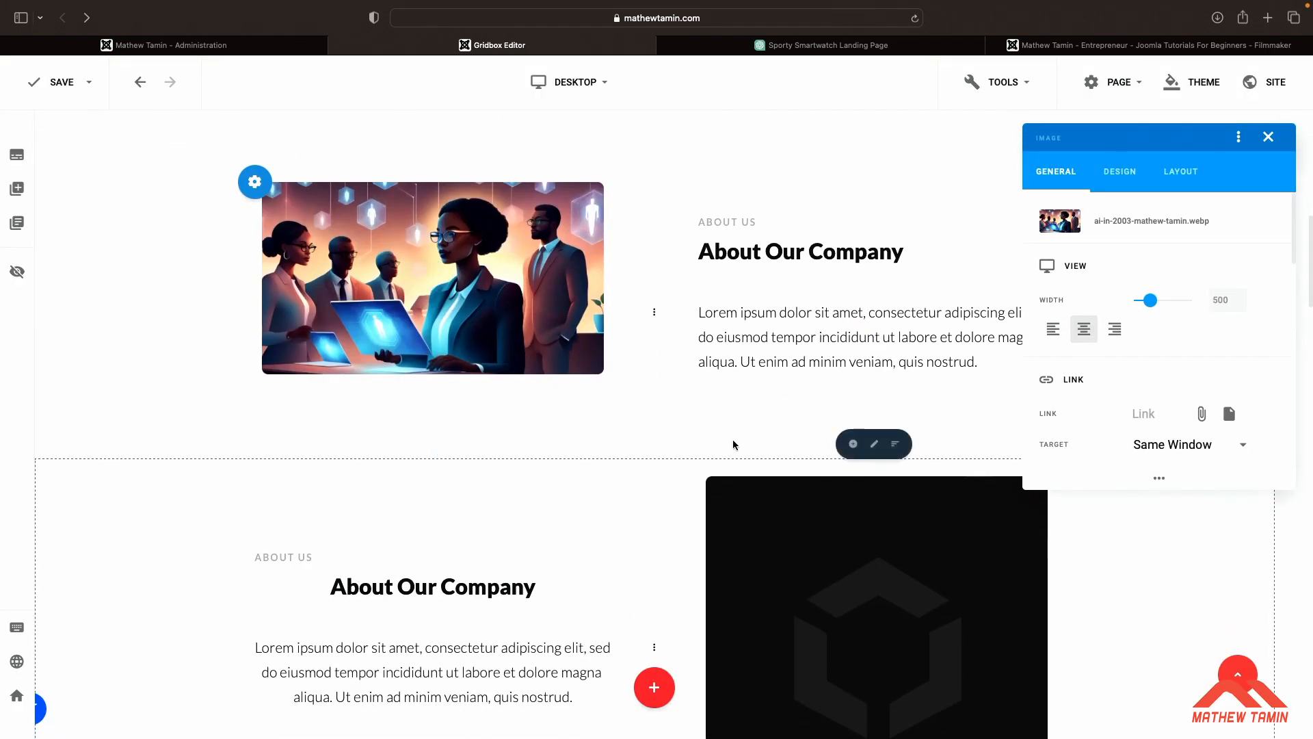
{"action": "scroll", "coordinate": [788, 520], "scroll_direction": "down", "scroll_amount": 1}
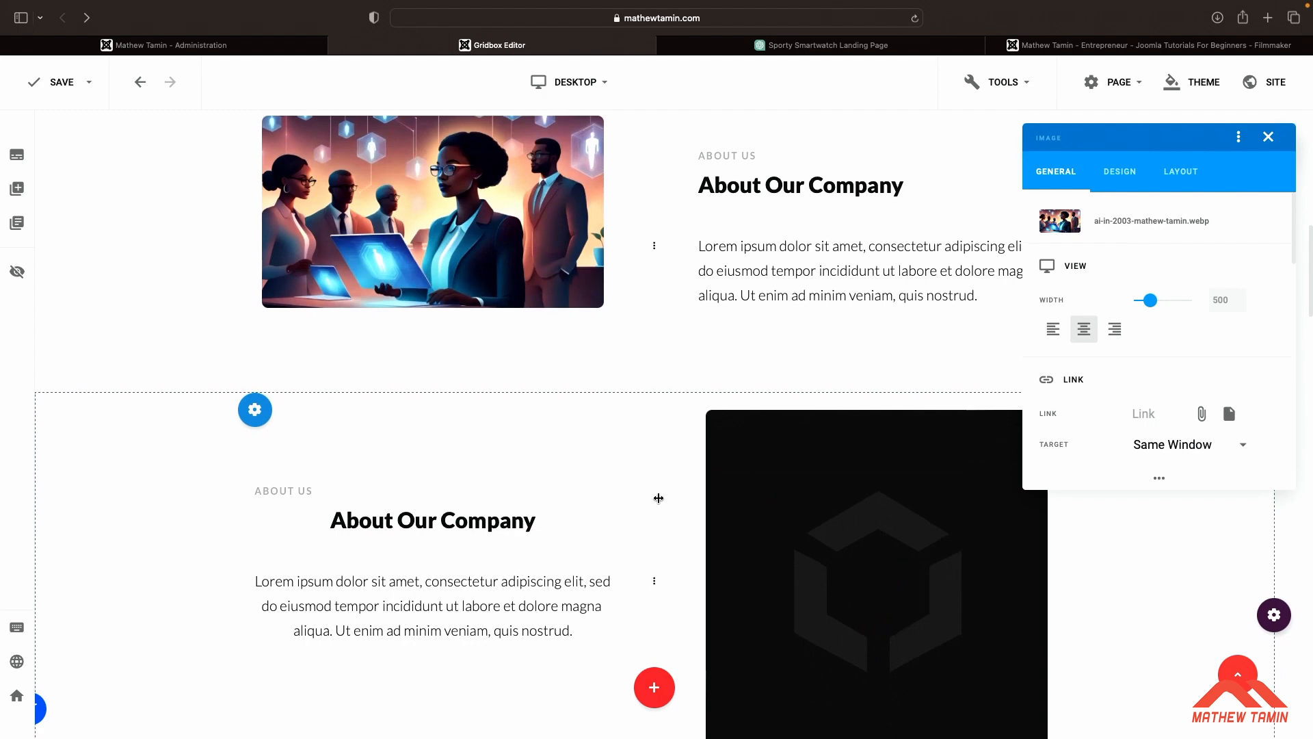
{"action": "scroll", "coordinate": [684, 510], "scroll_direction": "down", "scroll_amount": 10}
{"action": "scroll", "coordinate": [659, 501], "scroll_direction": "up", "scroll_amount": 1}
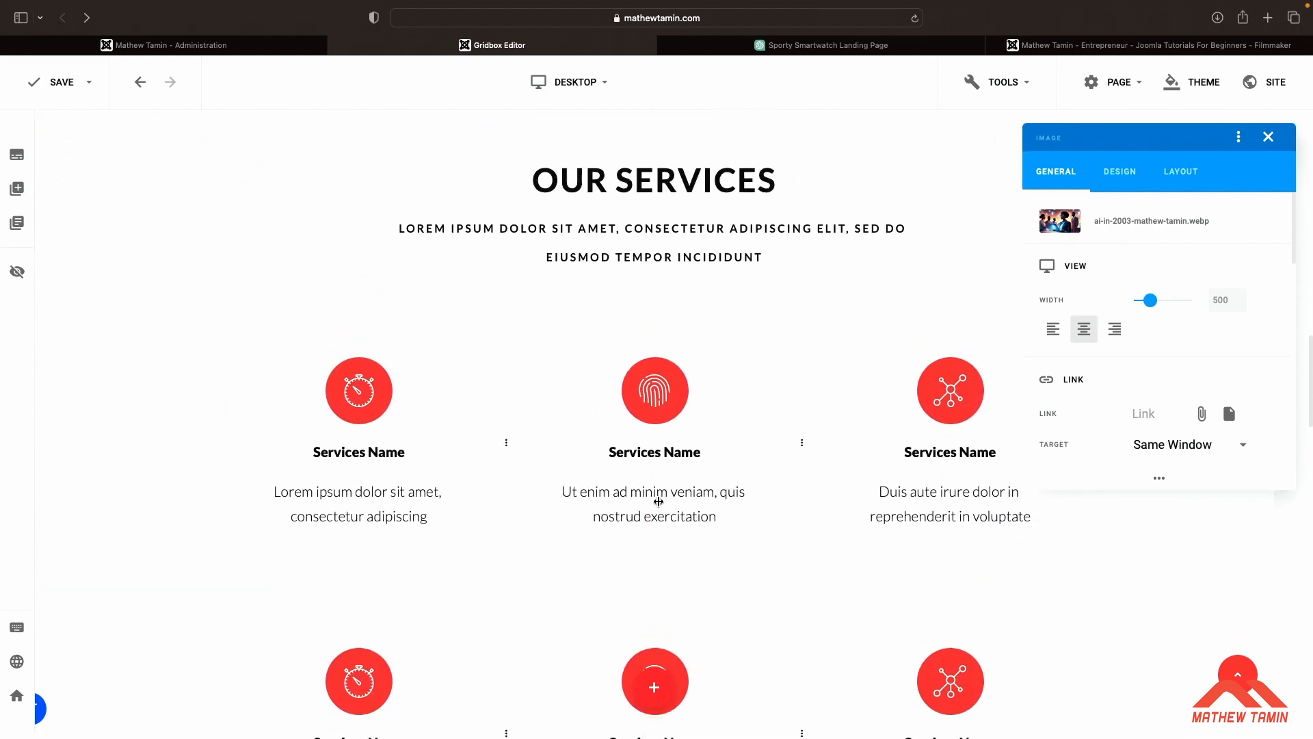
{"action": "scroll", "coordinate": [657, 472], "scroll_direction": "down", "scroll_amount": 1}
{"action": "left_click", "coordinate": [820, 44]}
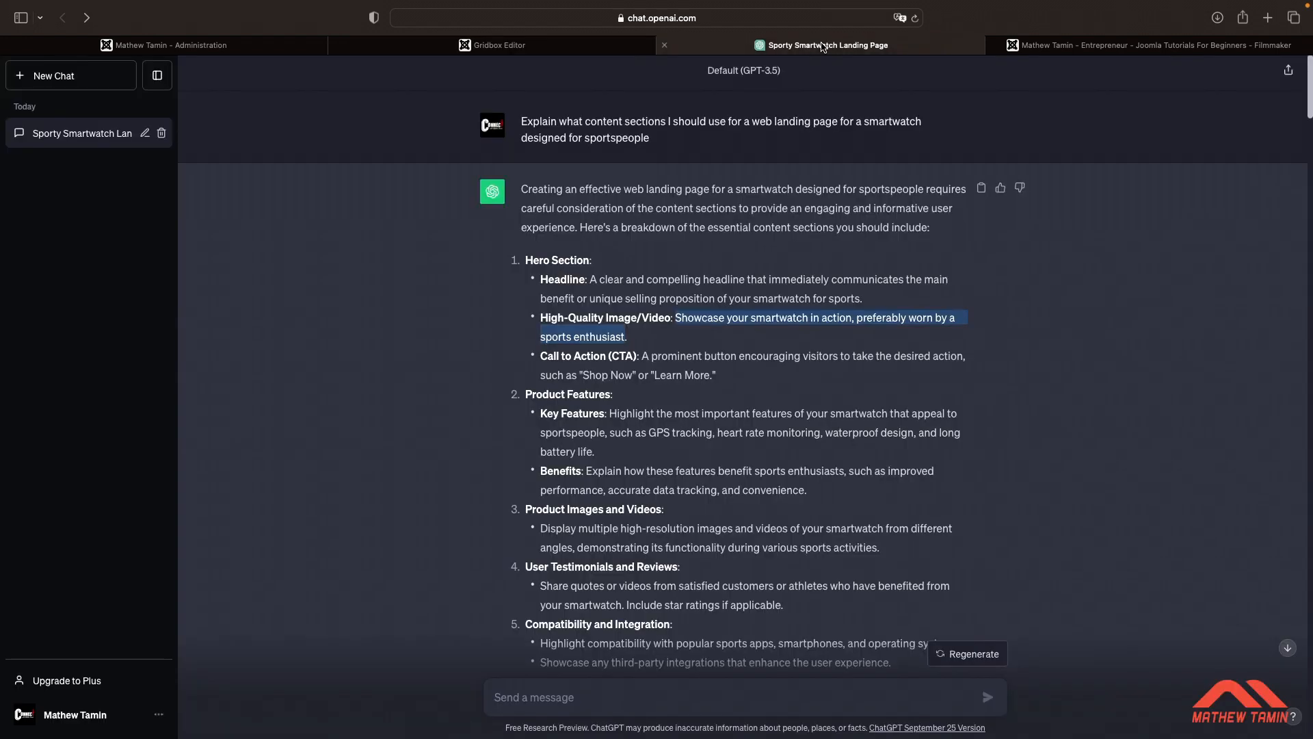
{"action": "scroll", "coordinate": [807, 386], "scroll_direction": "down", "scroll_amount": 20}
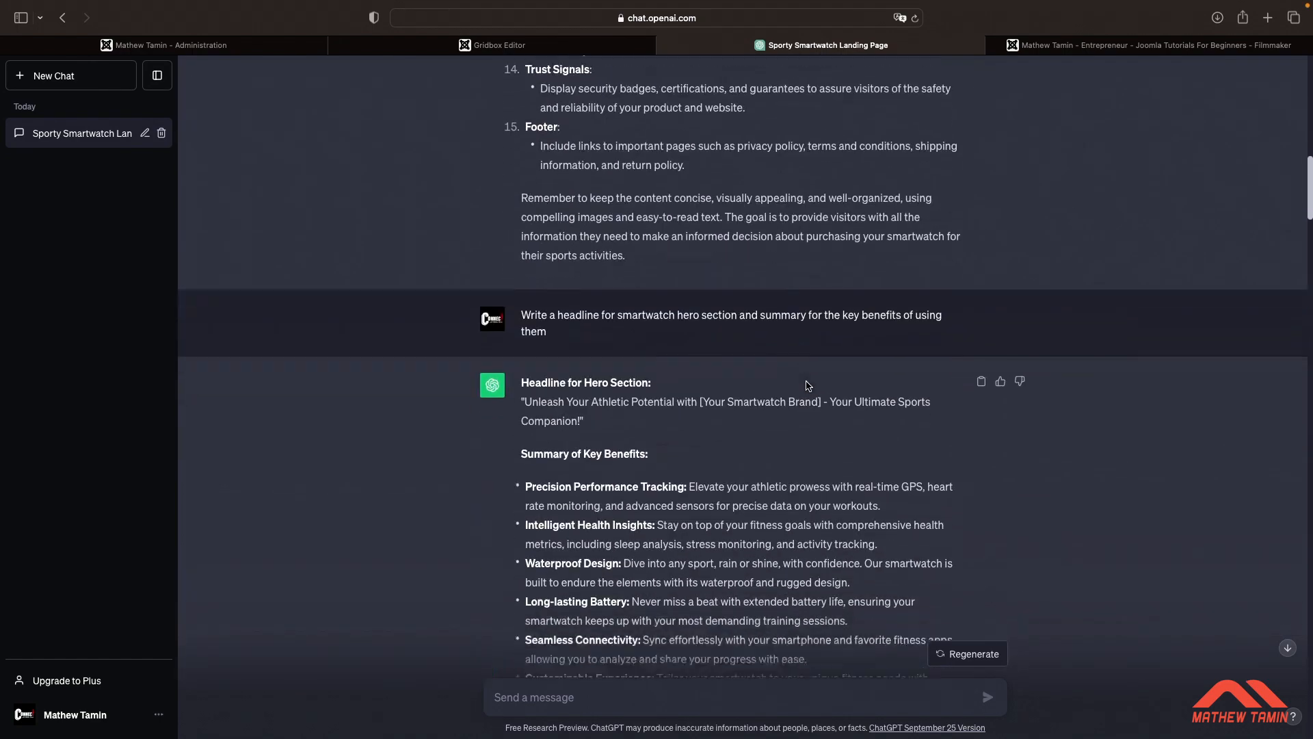
{"action": "scroll", "coordinate": [807, 385], "scroll_direction": "down", "scroll_amount": 3}
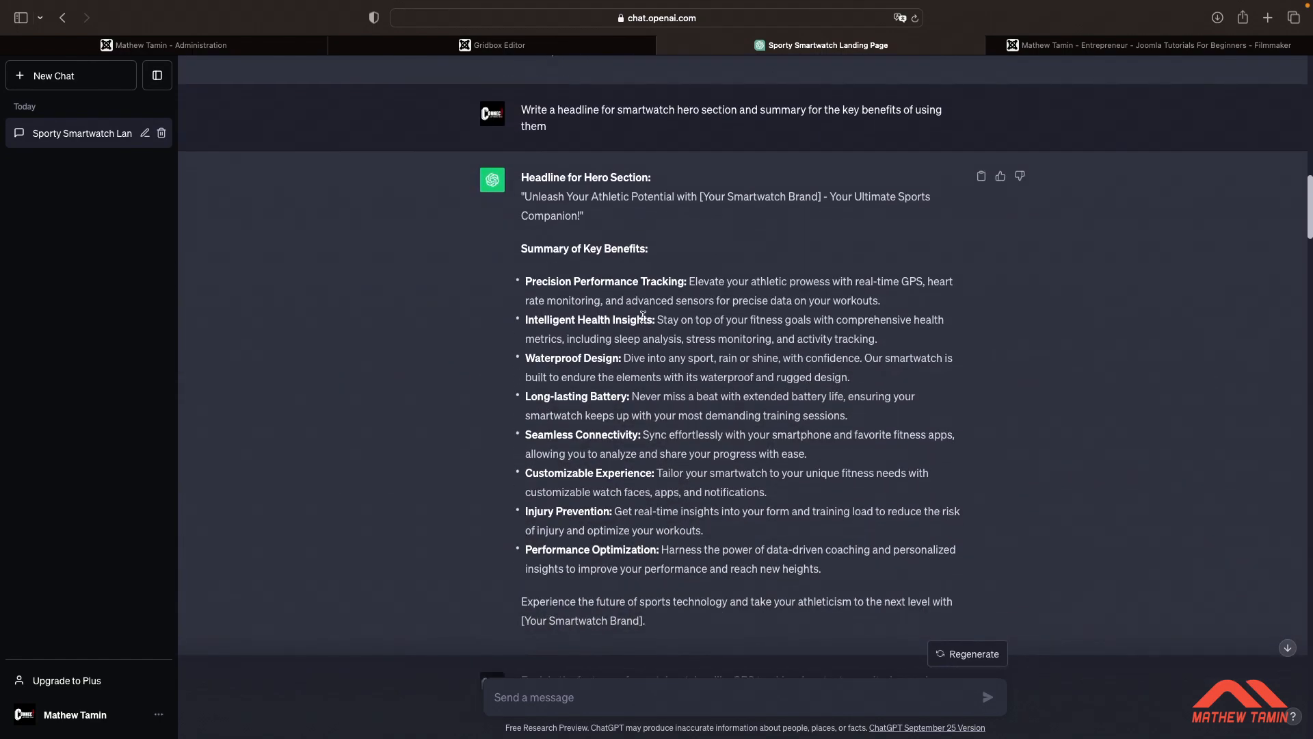
Examine the page's What Our Clients Say section and ChatGPT's sample testimonials
{"action": "left_click", "coordinate": [499, 45]}
{"action": "scroll", "coordinate": [660, 391], "scroll_direction": "down", "scroll_amount": 5}
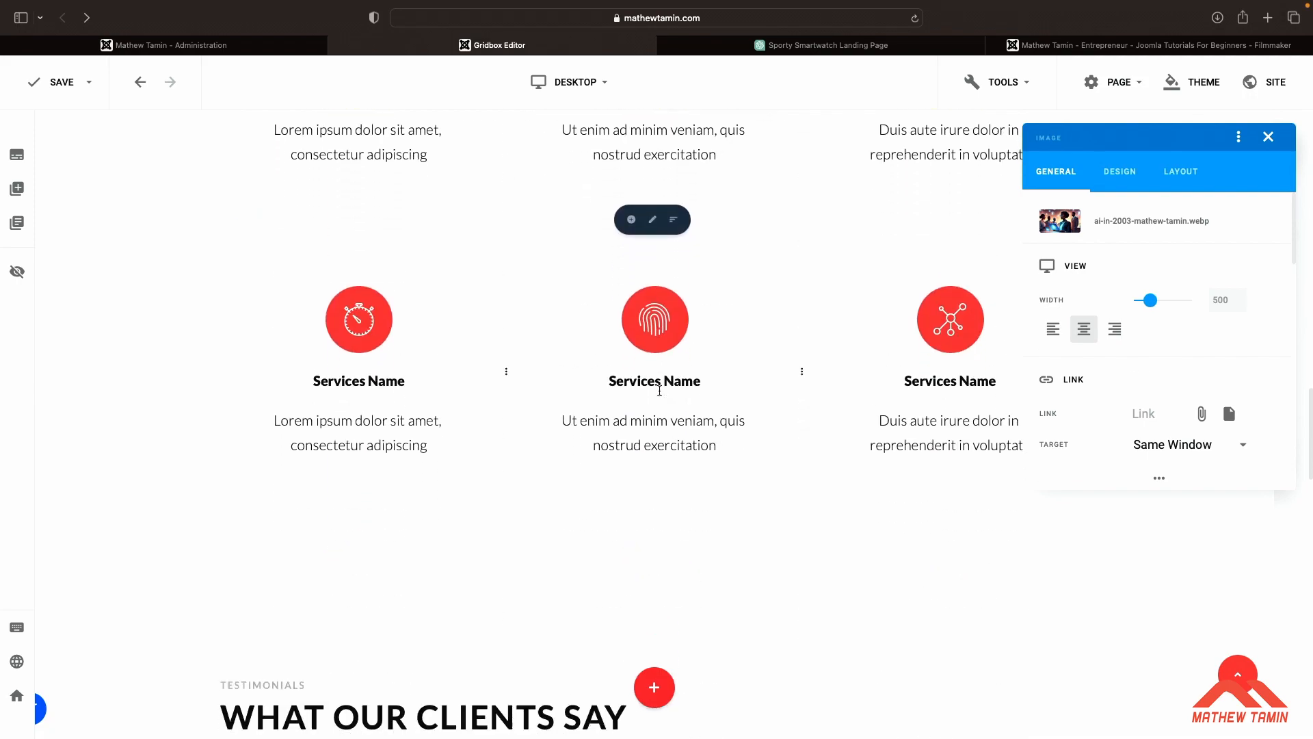
{"action": "scroll", "coordinate": [659, 390], "scroll_direction": "down", "scroll_amount": 6}
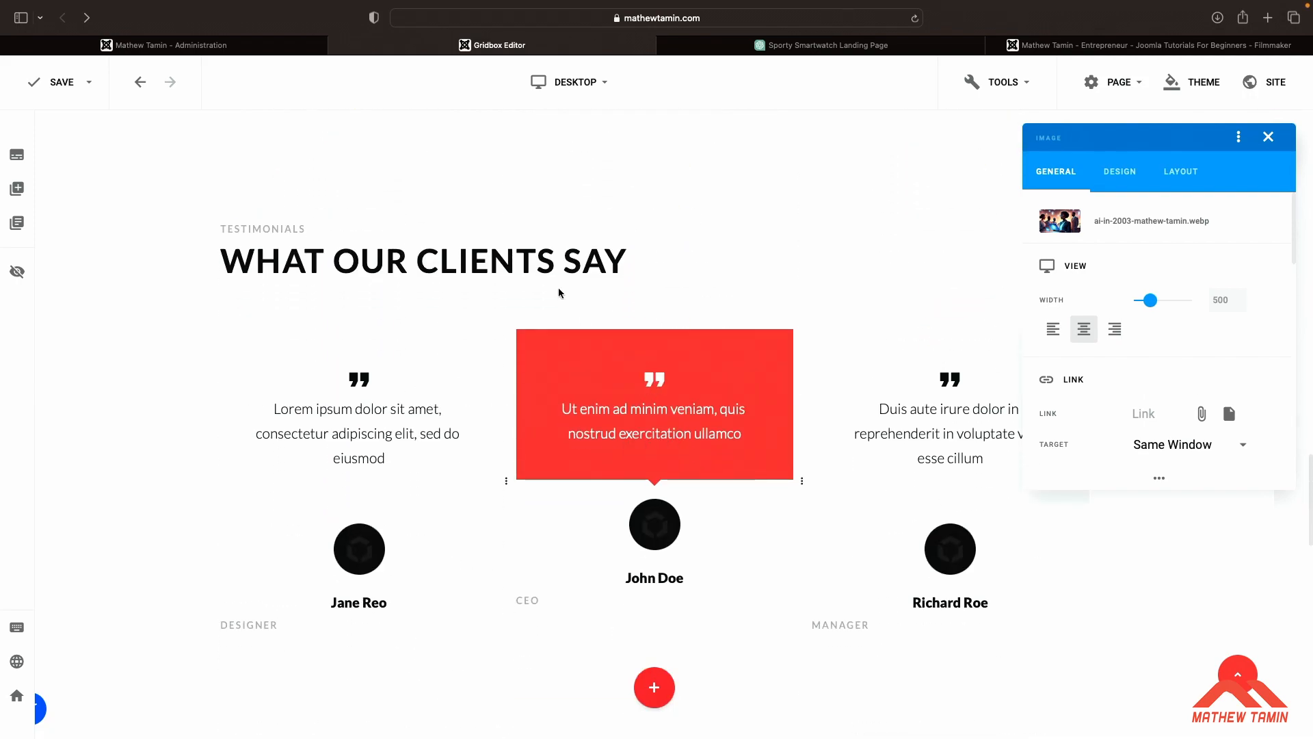
{"action": "left_click", "coordinate": [852, 51]}
{"action": "scroll", "coordinate": [864, 421], "scroll_direction": "down", "scroll_amount": 20}
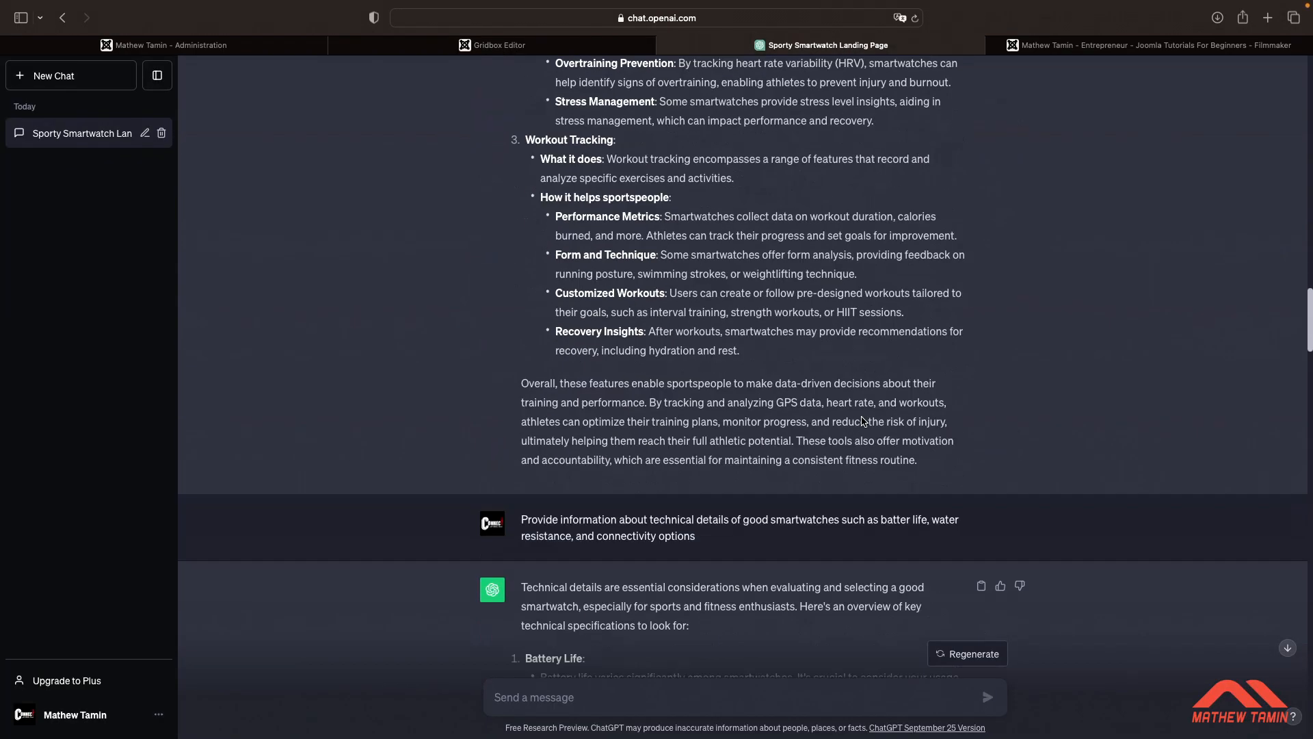
{"action": "scroll", "coordinate": [863, 420], "scroll_direction": "down", "scroll_amount": 3}
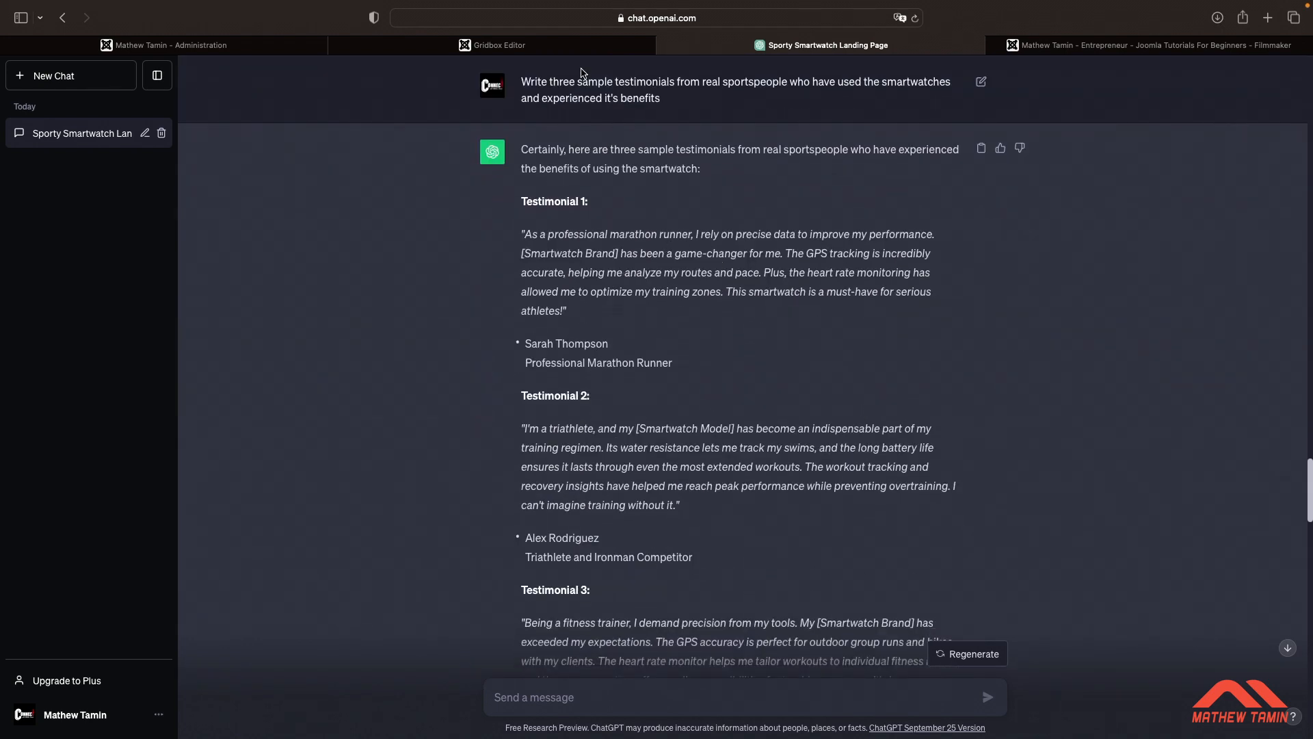
{"action": "left_click", "coordinate": [575, 45]}
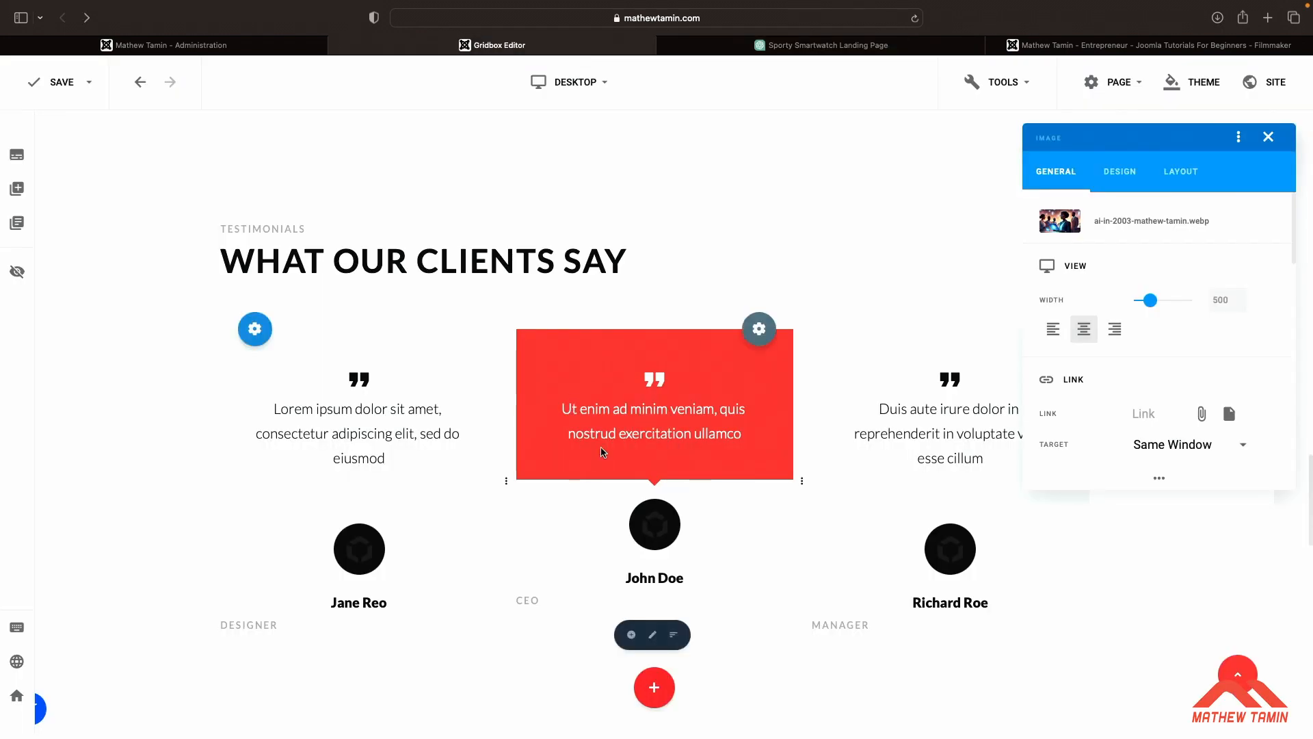
{"action": "scroll", "coordinate": [603, 451], "scroll_direction": "down", "scroll_amount": 1}
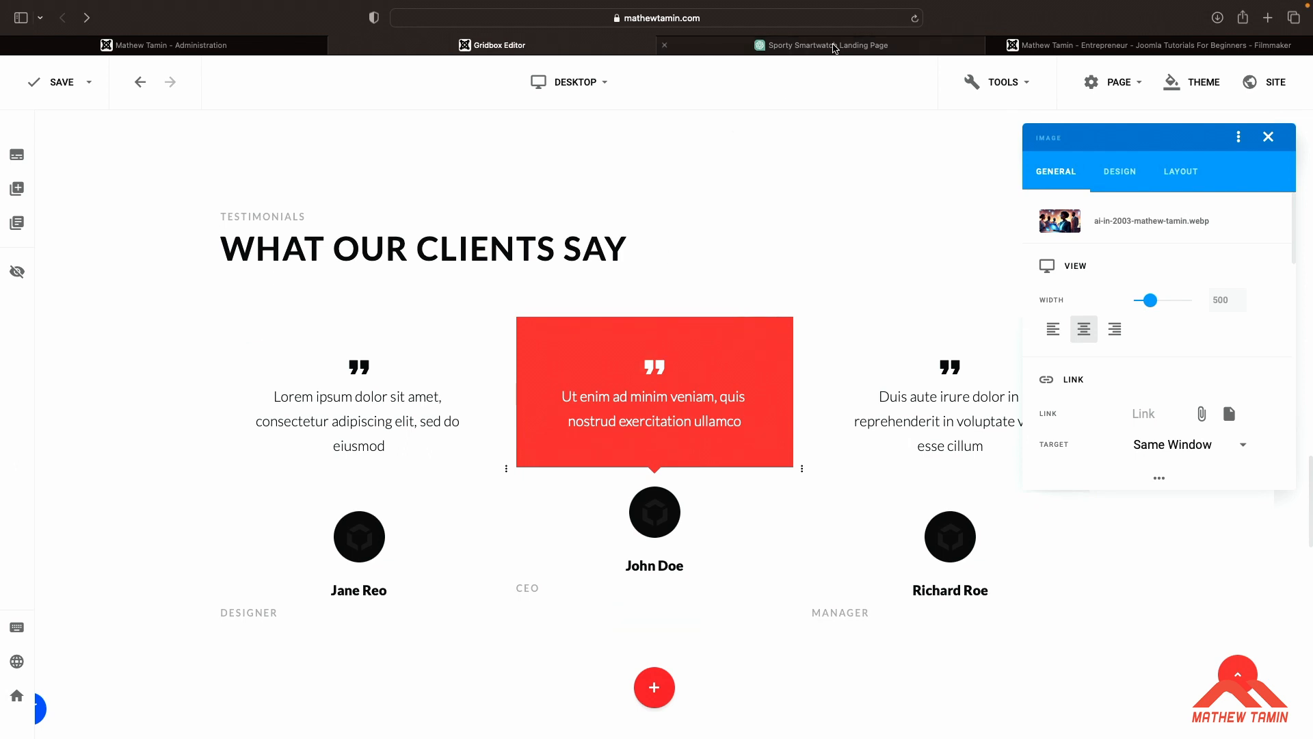
Replace the first testimonial's text with the opening two sentences of ChatGPT's Testimonial 1
{"action": "left_click", "coordinate": [818, 47]}
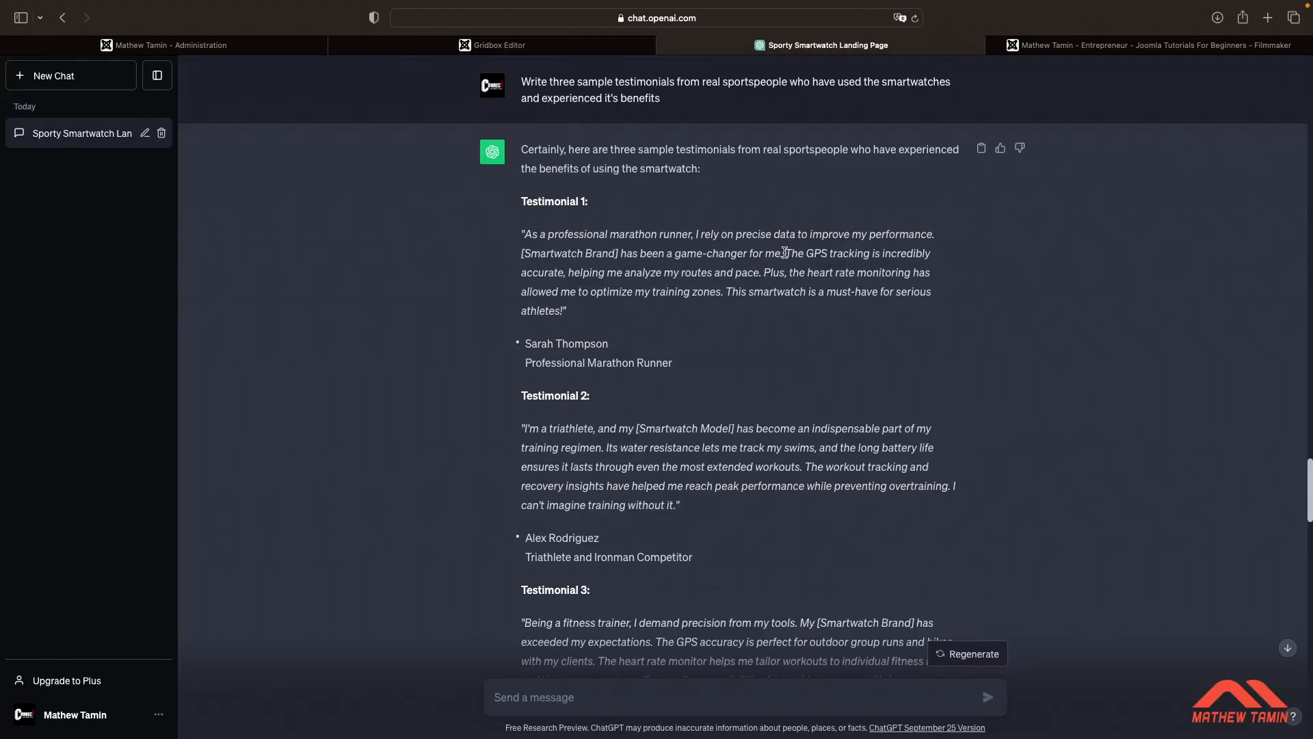
{"action": "left_click_drag", "start_coordinate": [785, 254], "coordinate": [558, 229]}
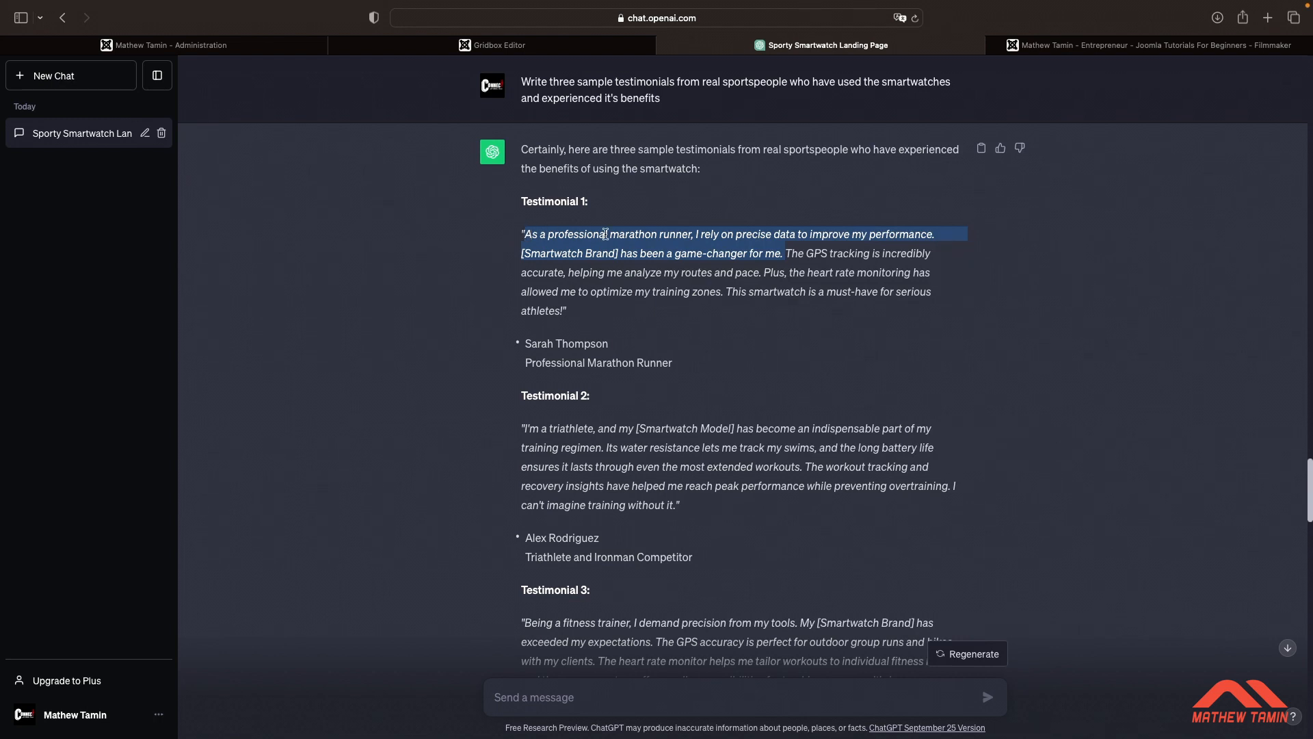
{"action": "left_click", "coordinate": [561, 49]}
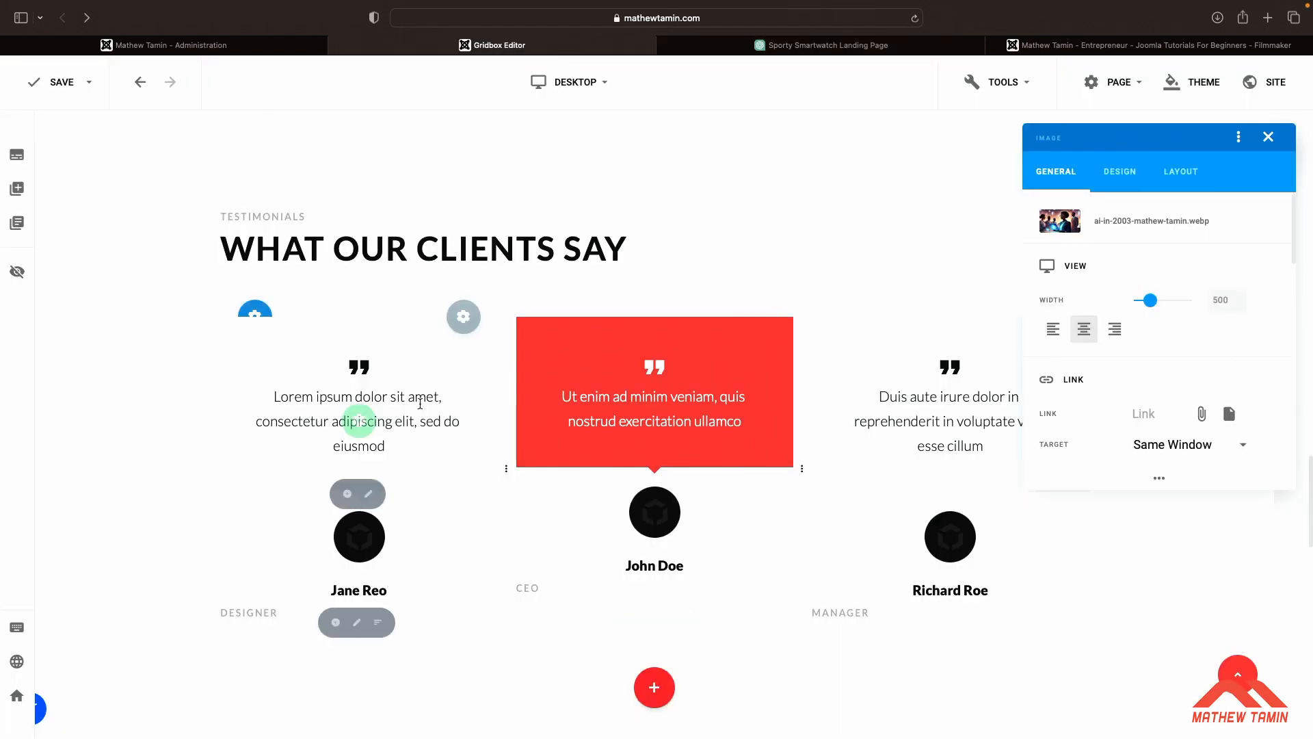
{"action": "left_click", "coordinate": [360, 429]}
{"action": "key", "text": "super+a"}
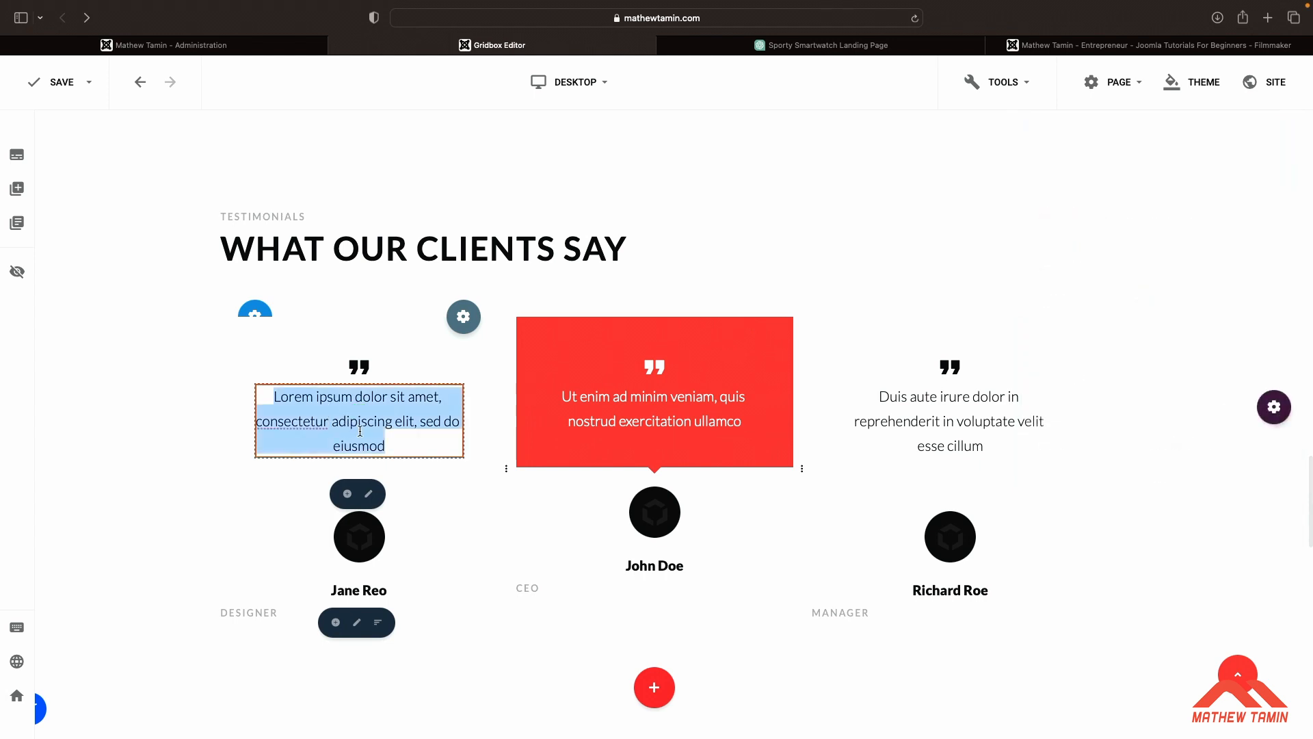
{"action": "type", "text": "As a professional marathon runner, I rely on precise data to improve my performance. [Smartwatch Brand] has been a game-changer for me."}
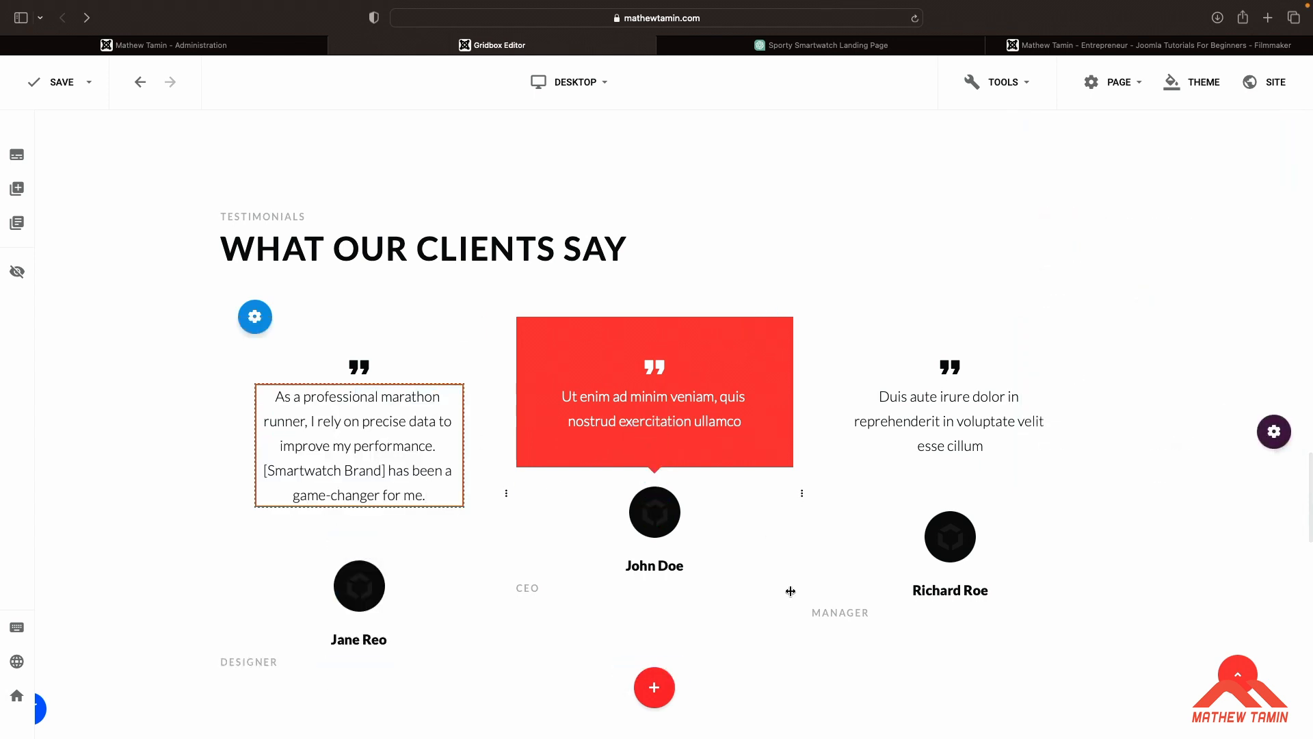
Replace the second, highlighted testimonial's text with the opening sentence of ChatGPT's Testimonial 2
{"action": "scroll", "coordinate": [409, 603], "scroll_direction": "down", "scroll_amount": 1}
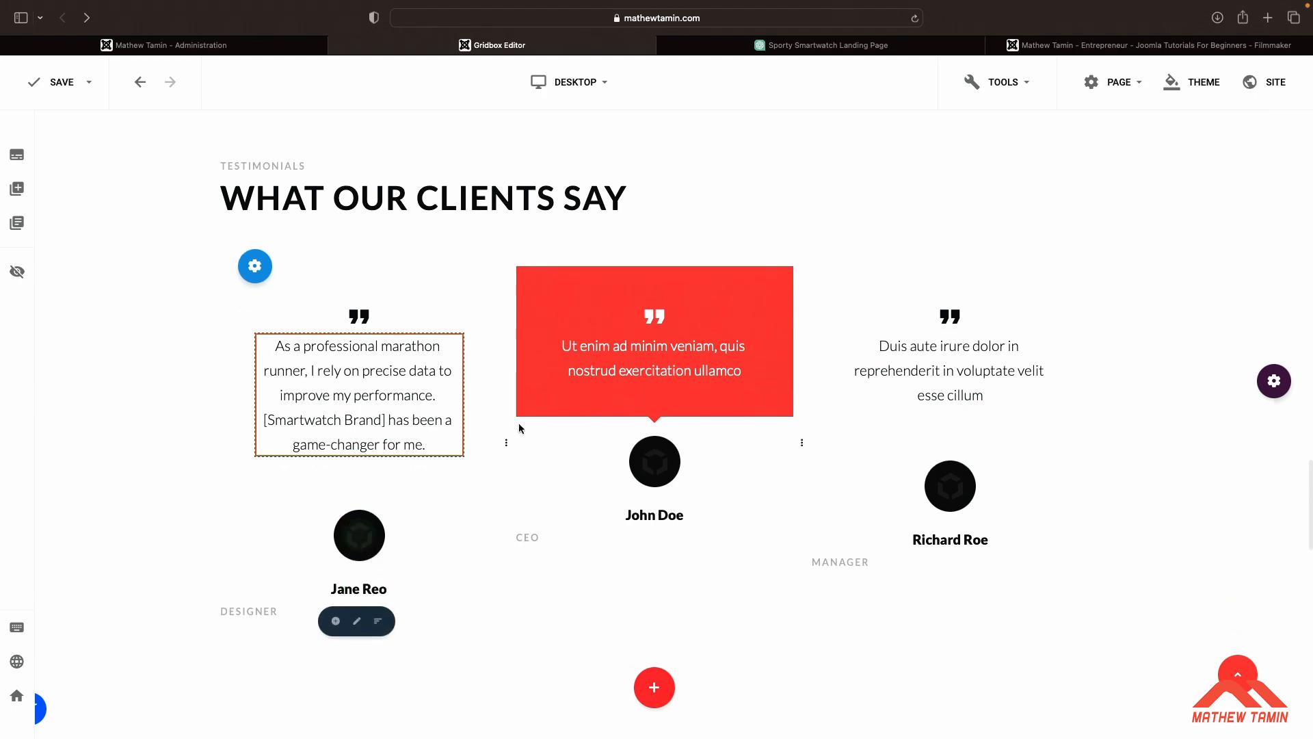
{"action": "left_click", "coordinate": [836, 49]}
{"action": "scroll", "coordinate": [831, 306], "scroll_direction": "down", "scroll_amount": 2}
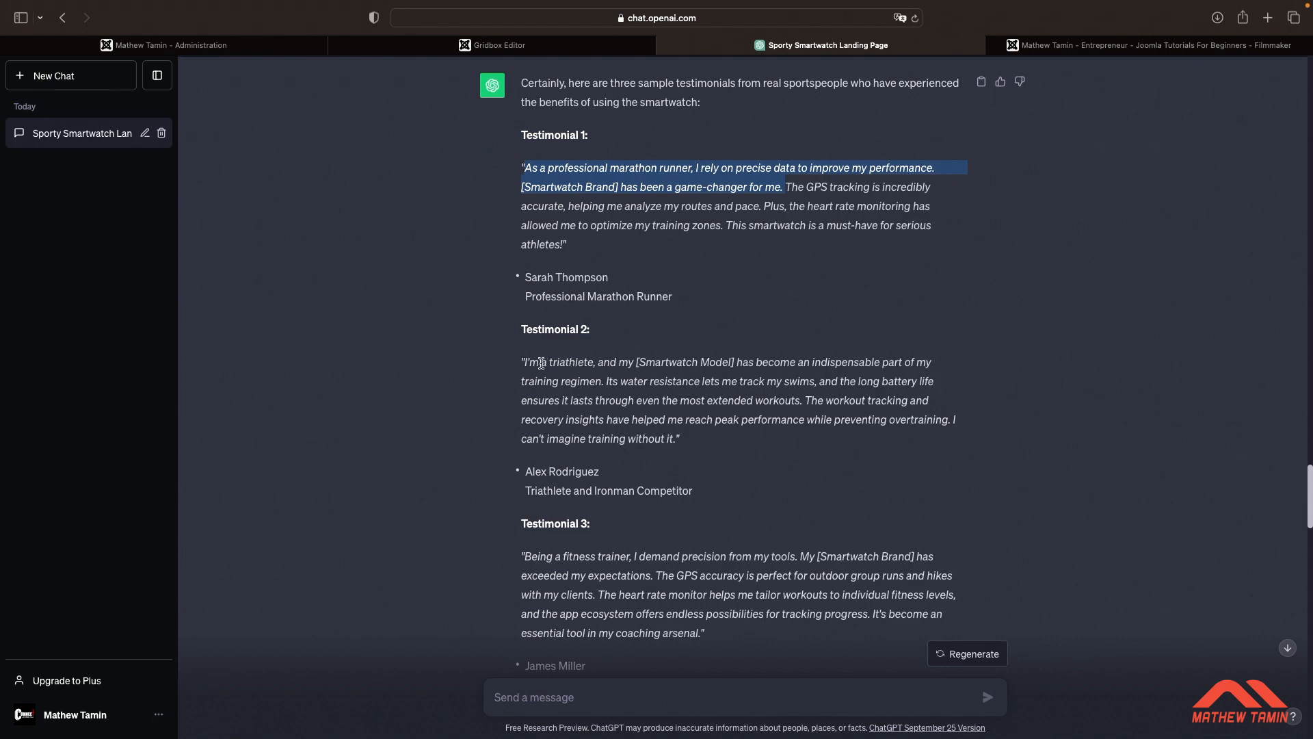
{"action": "left_click", "coordinate": [525, 363]}
{"action": "left_click_drag", "start_coordinate": [557, 368], "coordinate": [608, 387]}
{"action": "key", "text": "super+c"}
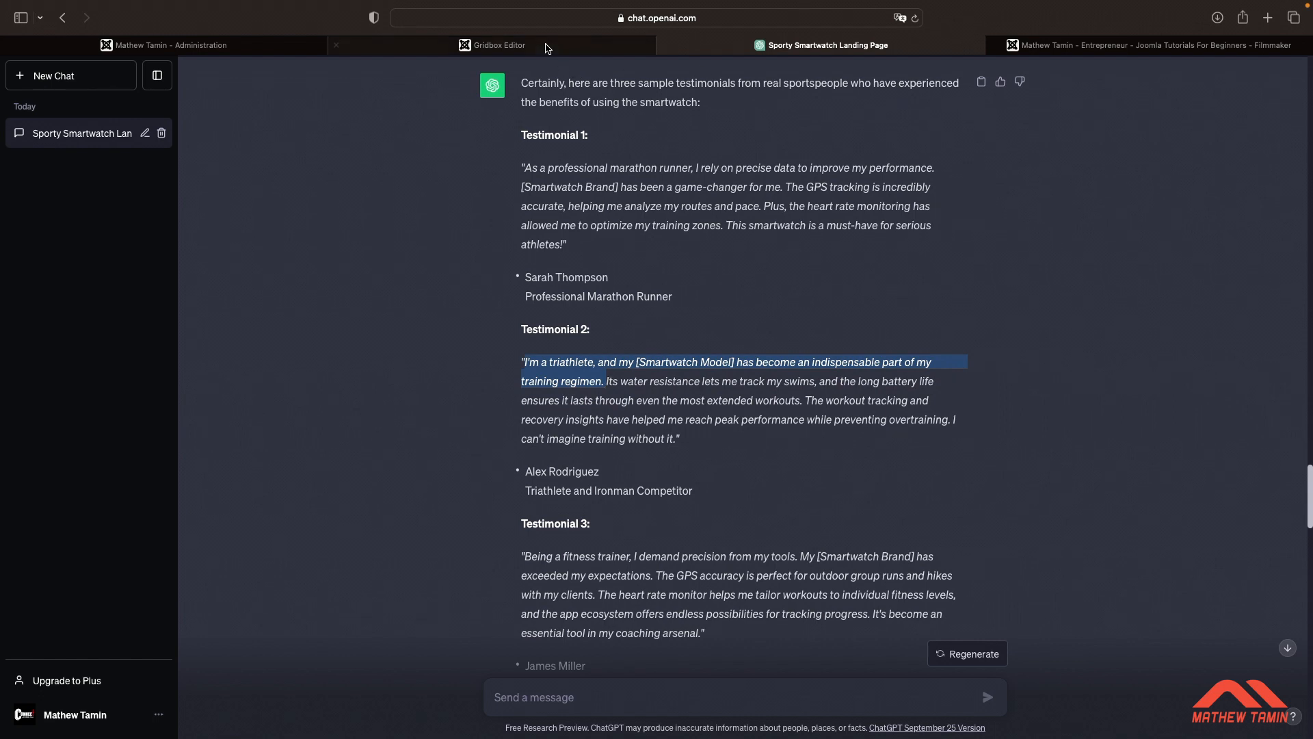
{"action": "left_click", "coordinate": [496, 44]}
{"action": "left_click", "coordinate": [624, 349]}
{"action": "key", "text": "super+a"}
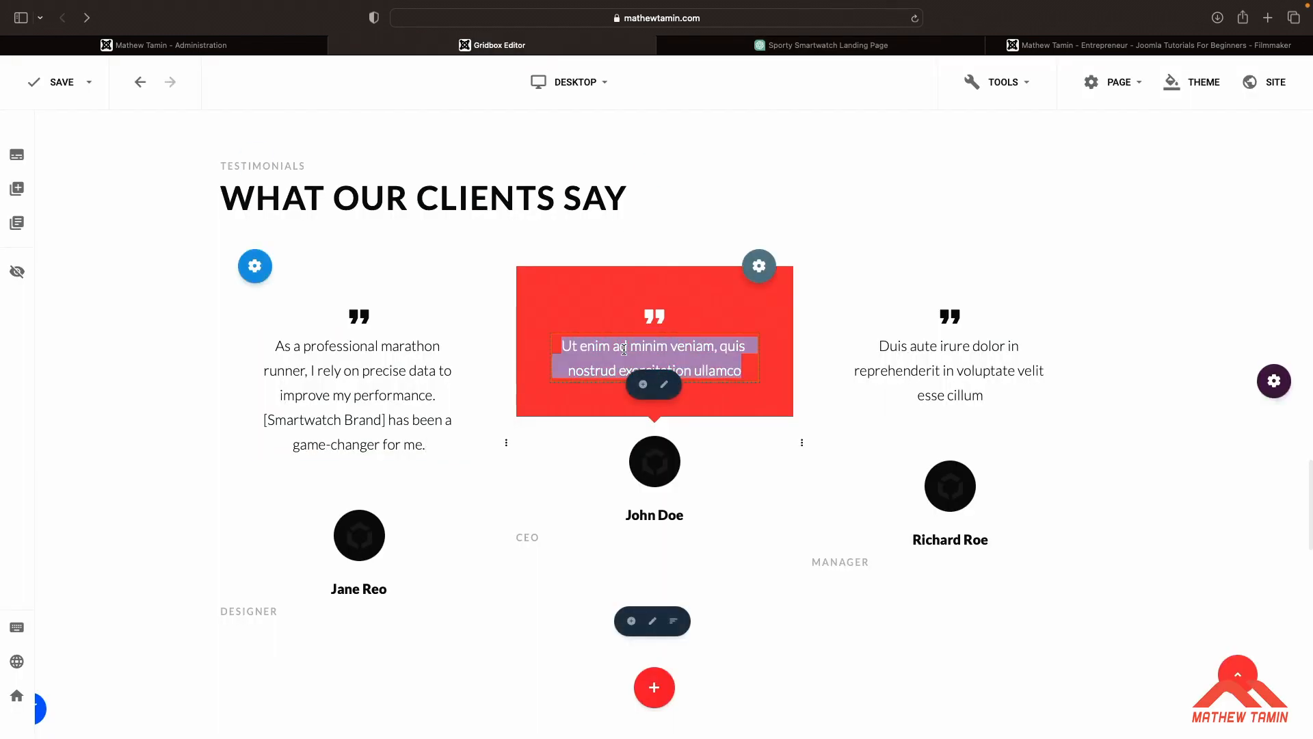
{"action": "key", "text": "super+v"}
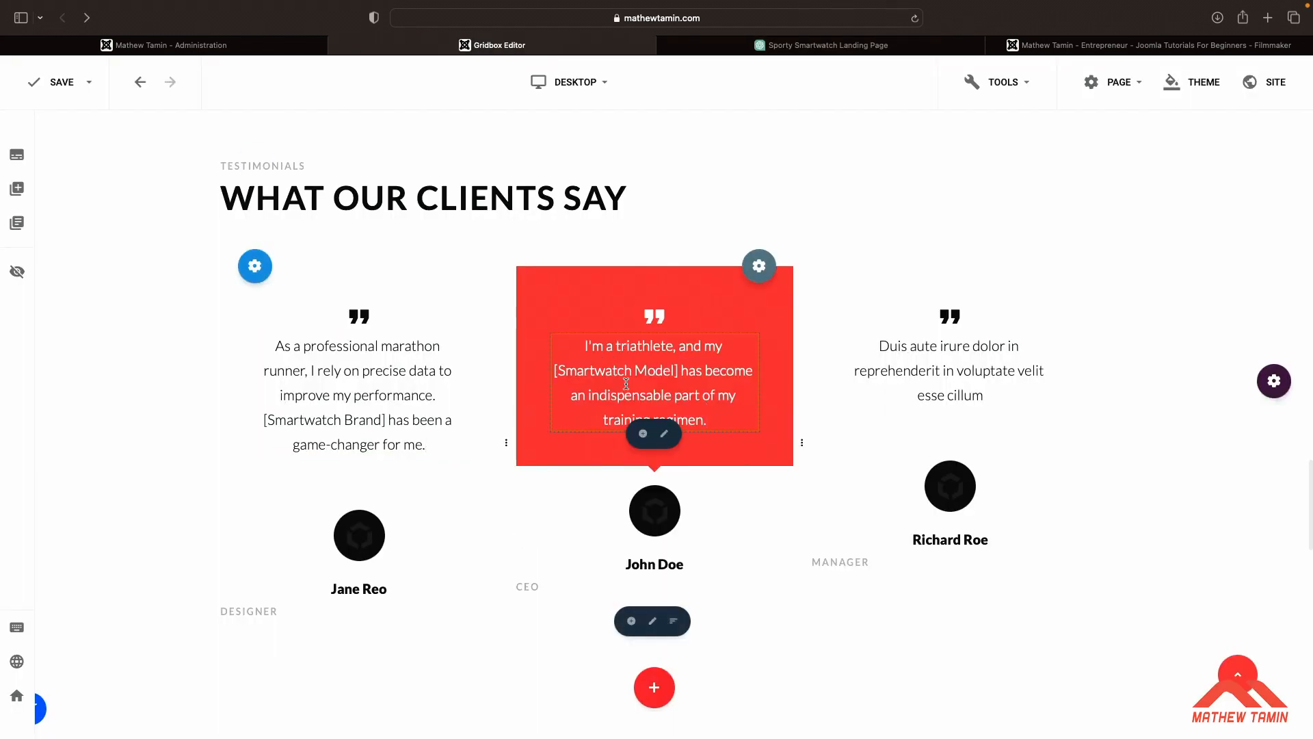
Replace the third testimonial's text with the opening two sentences of ChatGPT's Testimonial 3
{"action": "left_click", "coordinate": [804, 51]}
{"action": "scroll", "coordinate": [824, 314], "scroll_direction": "down", "scroll_amount": 5}
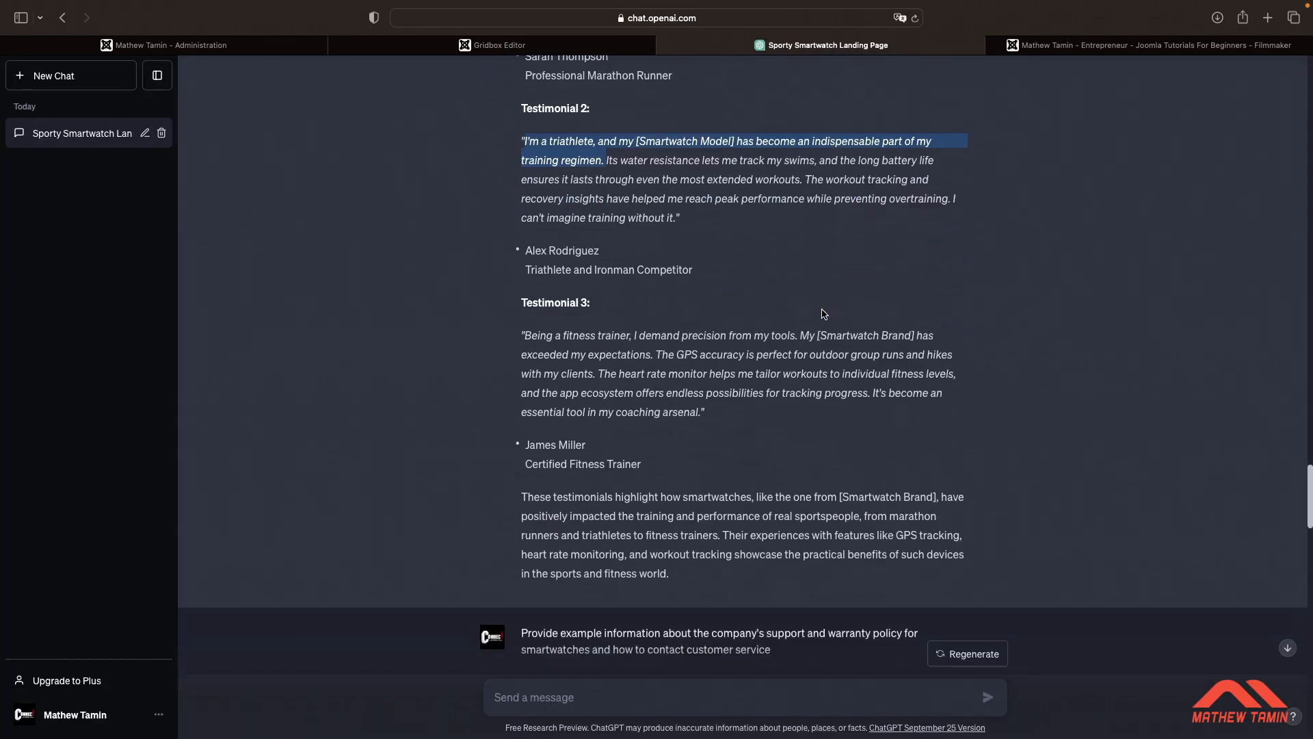
{"action": "left_click_drag", "start_coordinate": [529, 315], "coordinate": [557, 319]}
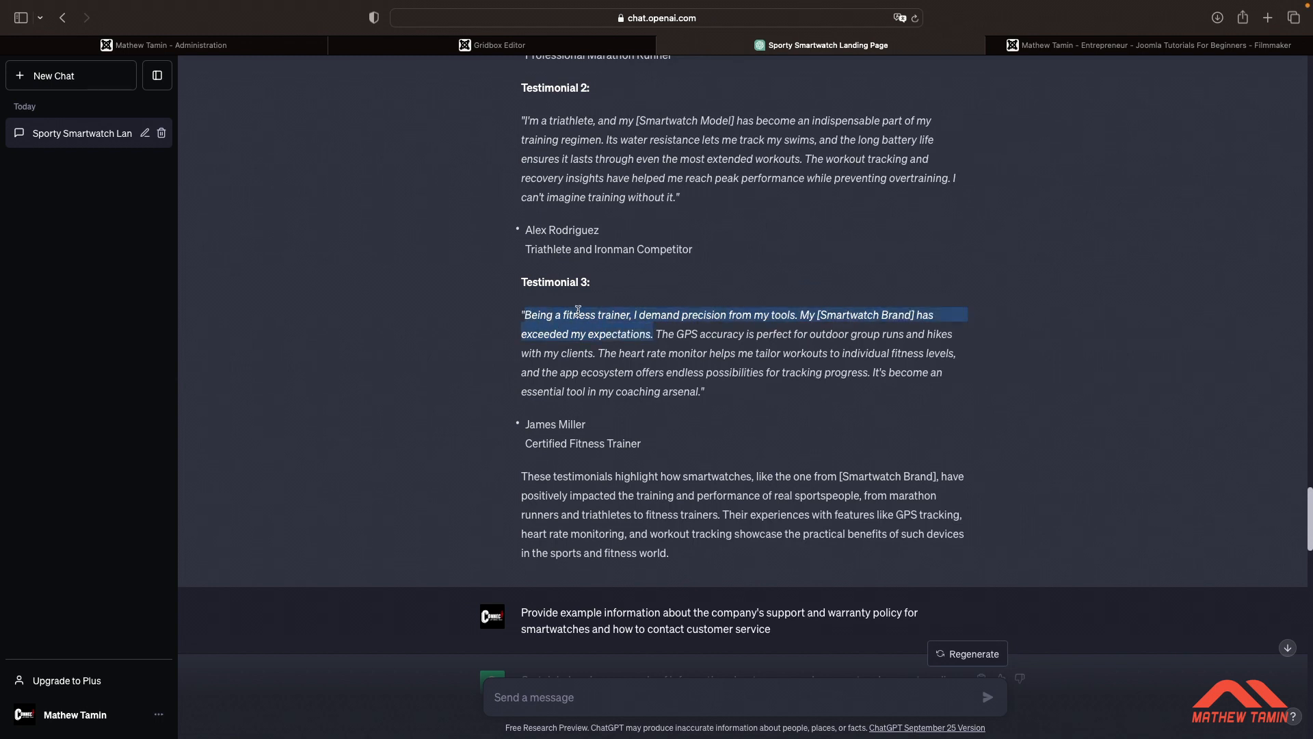
{"action": "left_click", "coordinate": [491, 48]}
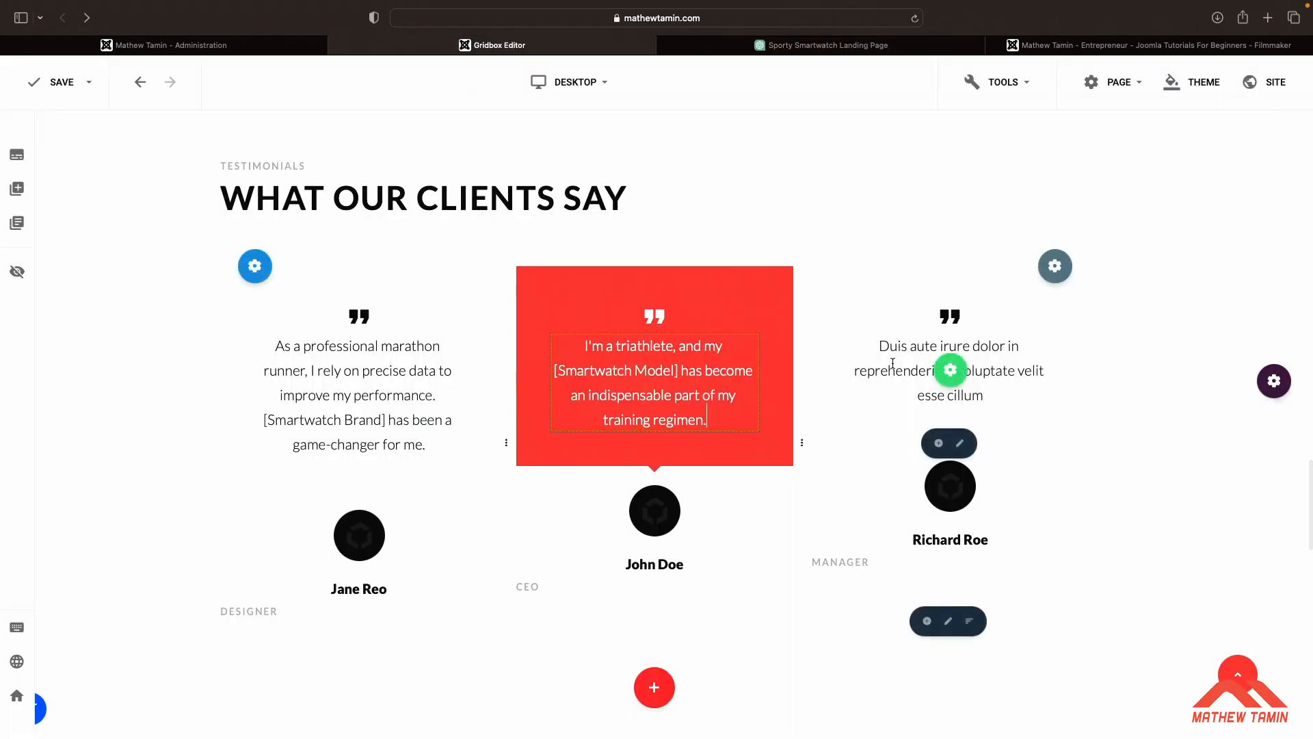
{"action": "left_click", "coordinate": [895, 361]}
{"action": "key", "text": "super+a"}
{"action": "type", "text": "Being a fitness trainer, I demand precision from my tools. My [Smartwatch Brand] has exceeded my expectations."}
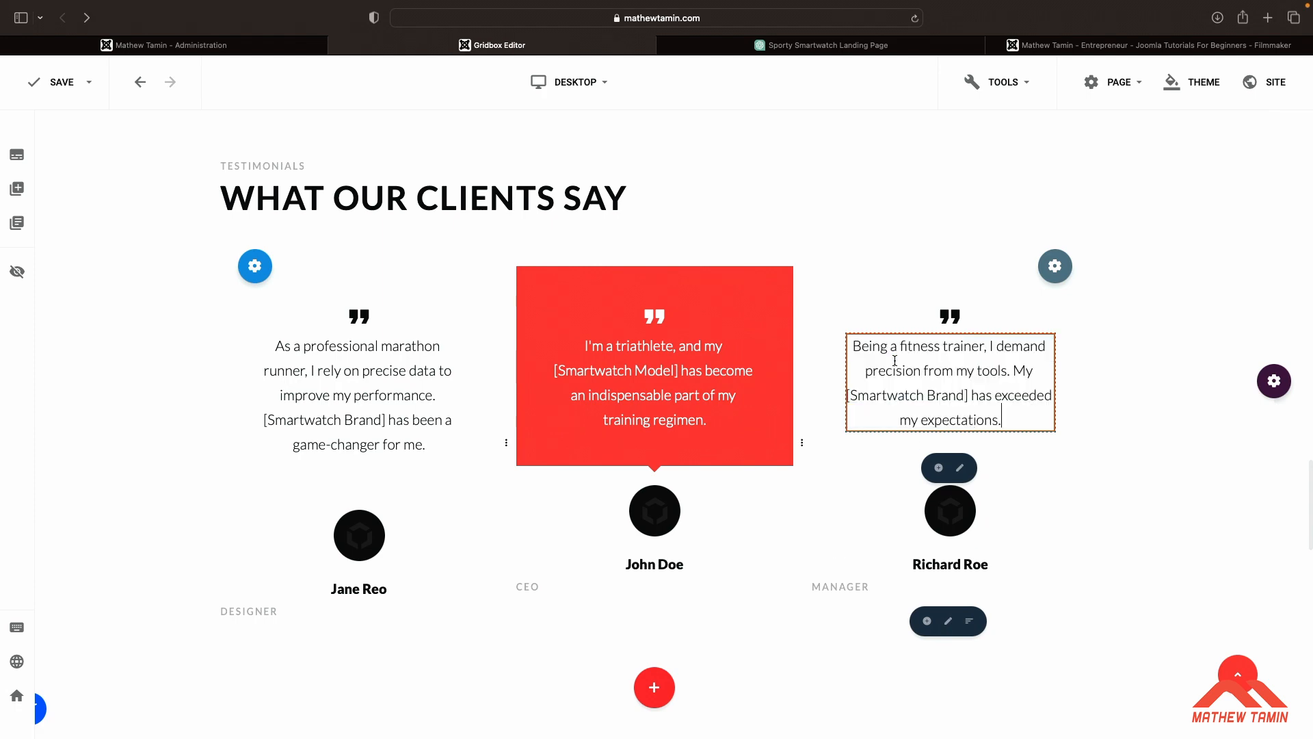
{"action": "left_click", "coordinate": [1187, 399]}
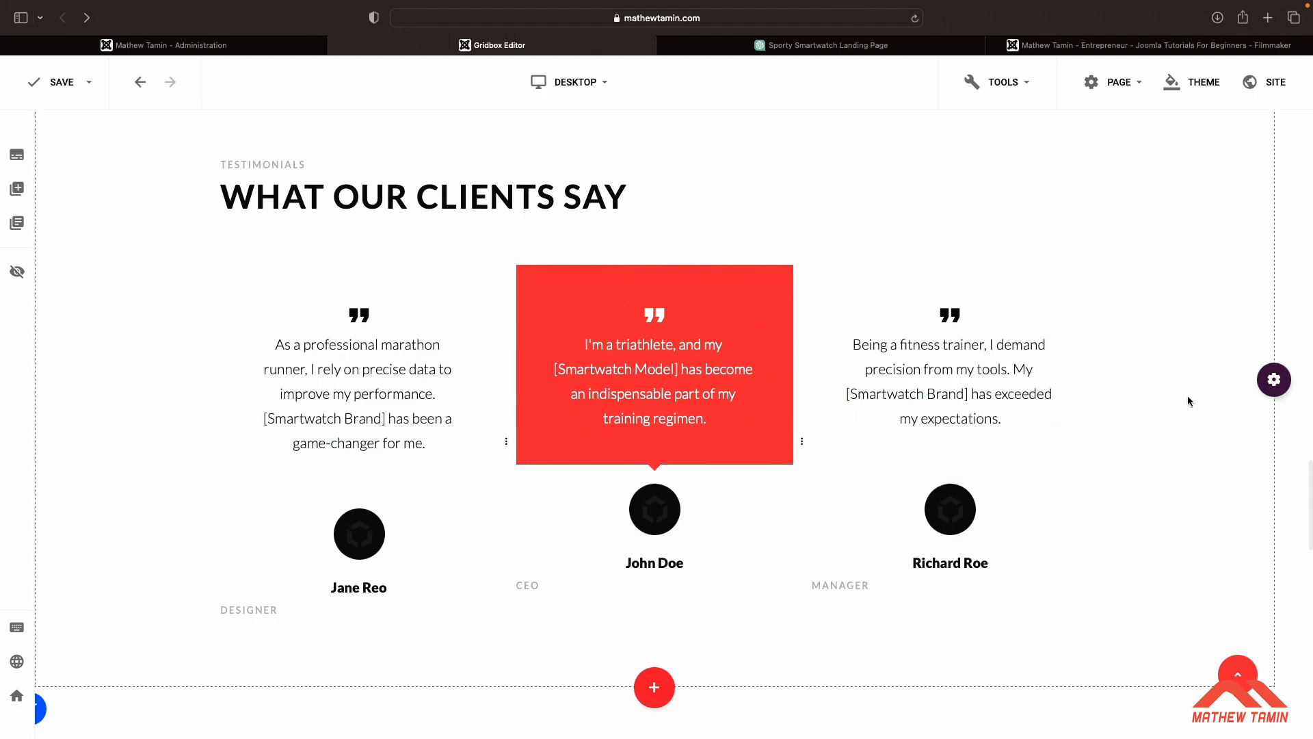
Review the page's FAQ section and ChatGPT's support and warranty policy response, copying its Support and Warranty Policy heading
{"action": "scroll", "coordinate": [1189, 399], "scroll_direction": "down", "scroll_amount": 7}
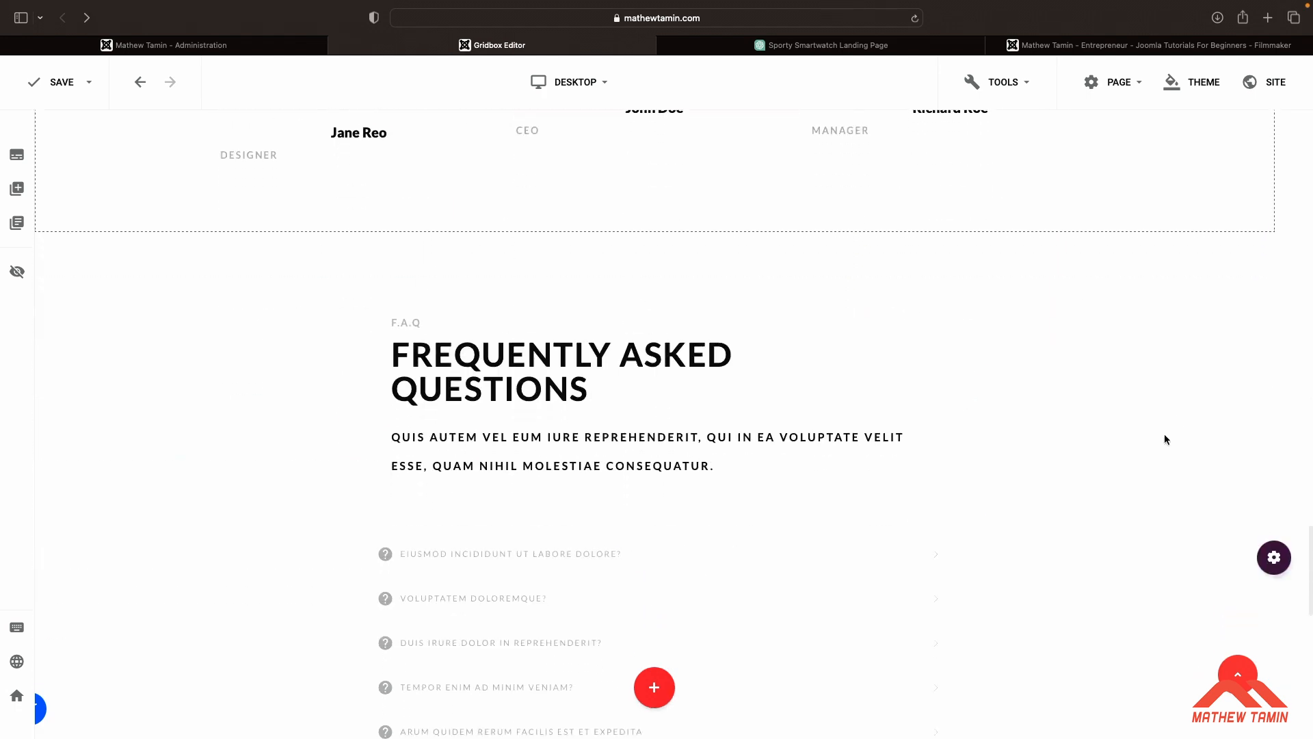
{"action": "scroll", "coordinate": [1095, 376], "scroll_direction": "down", "scroll_amount": 3}
{"action": "left_click", "coordinate": [847, 47]}
{"action": "scroll", "coordinate": [886, 418], "scroll_direction": "down", "scroll_amount": 15}
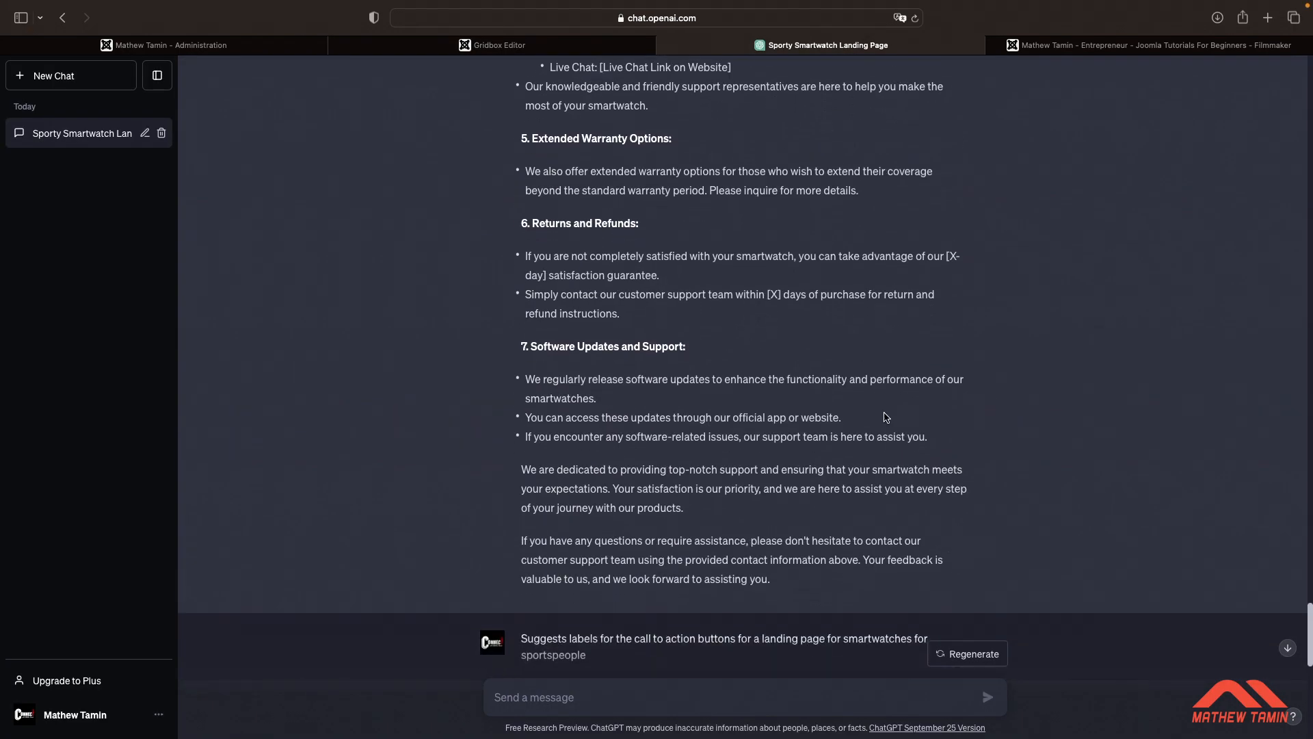
{"action": "scroll", "coordinate": [886, 417], "scroll_direction": "down", "scroll_amount": 2}
{"action": "scroll", "coordinate": [698, 189], "scroll_direction": "up", "scroll_amount": 5}
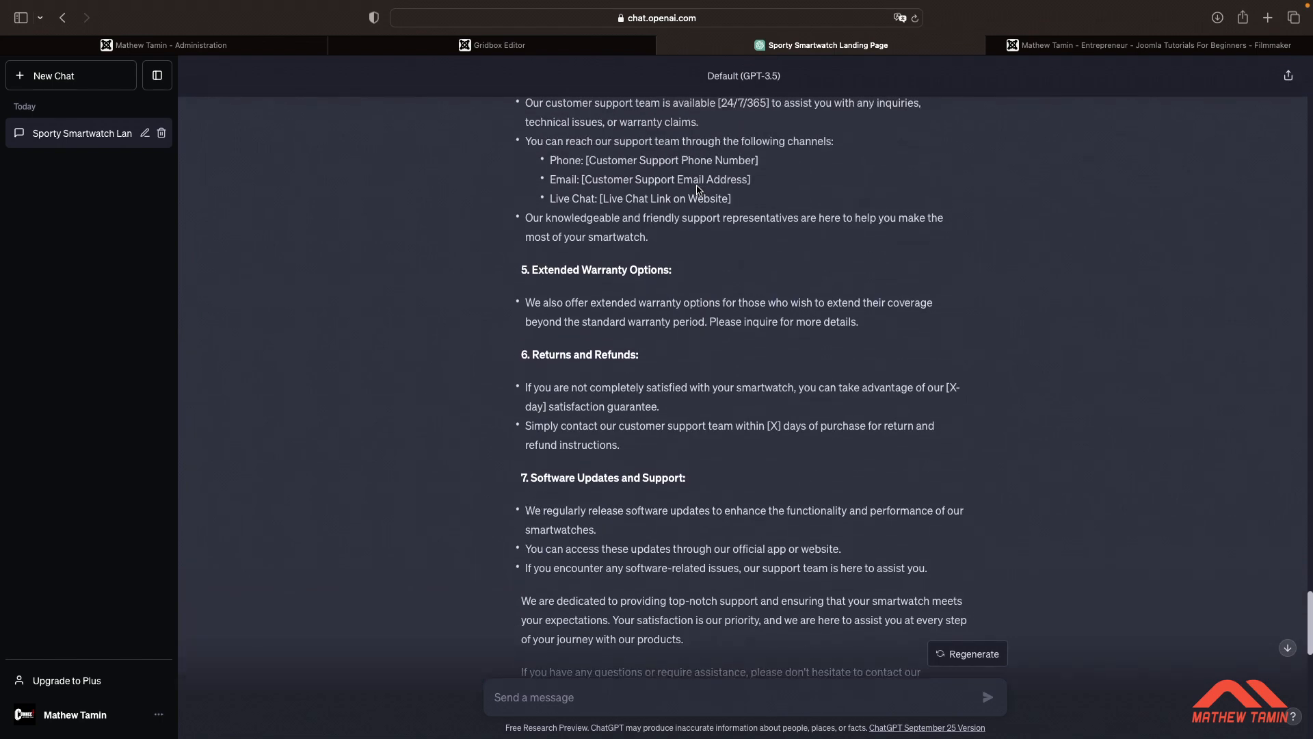
{"action": "scroll", "coordinate": [698, 189], "scroll_direction": "up", "scroll_amount": 2}
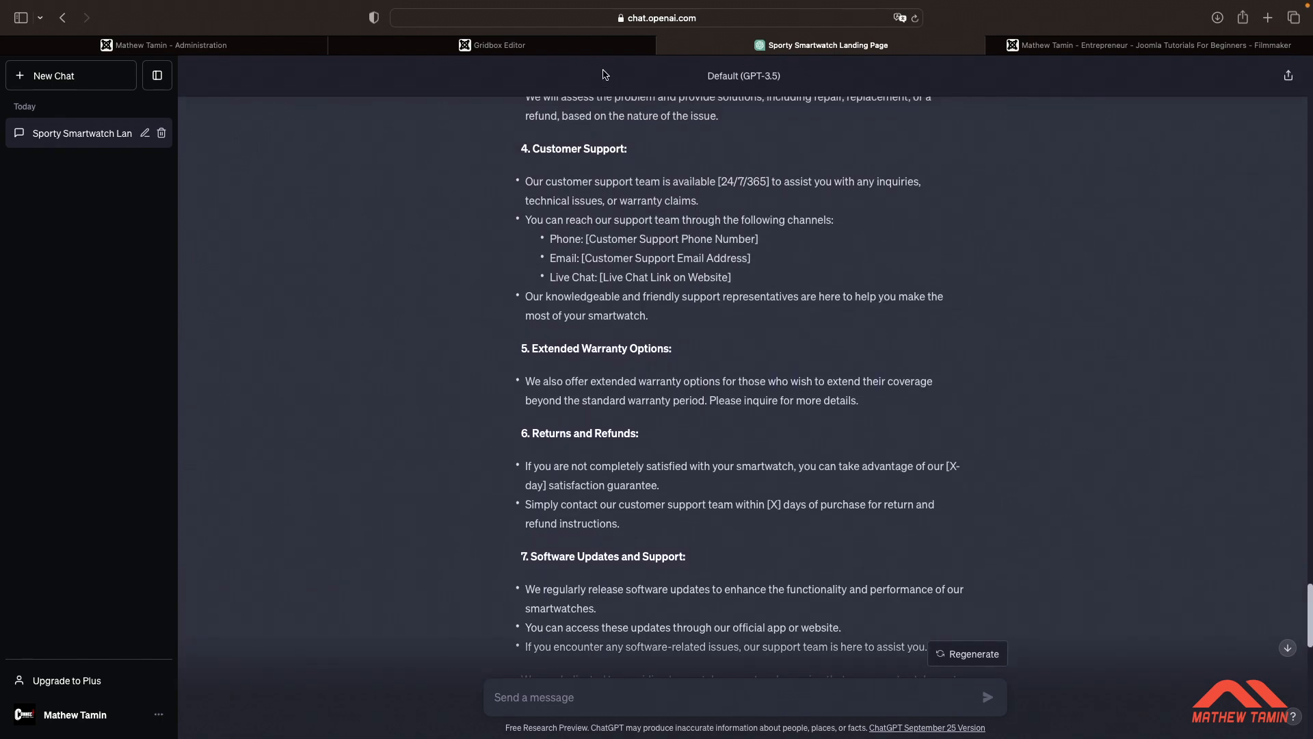
{"action": "left_click", "coordinate": [586, 54]}
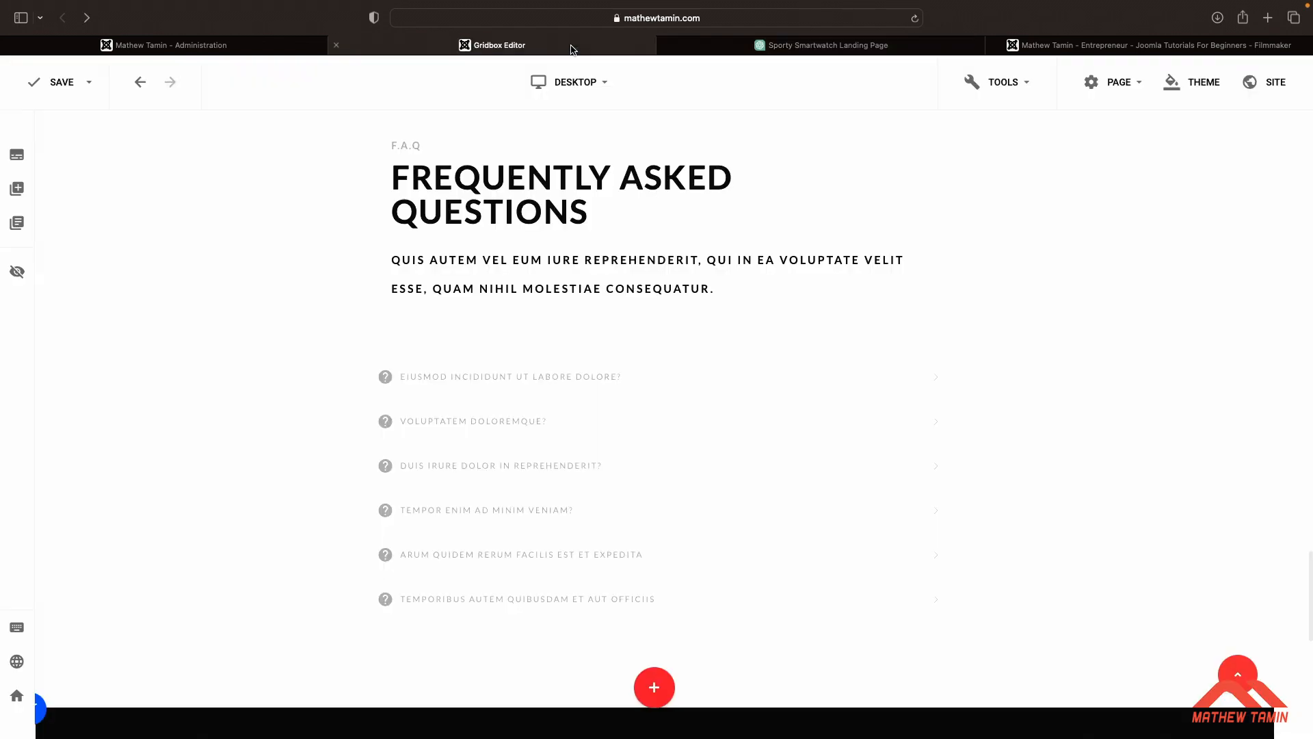
{"action": "left_click", "coordinate": [808, 53]}
{"action": "scroll", "coordinate": [764, 377], "scroll_direction": "up", "scroll_amount": 8}
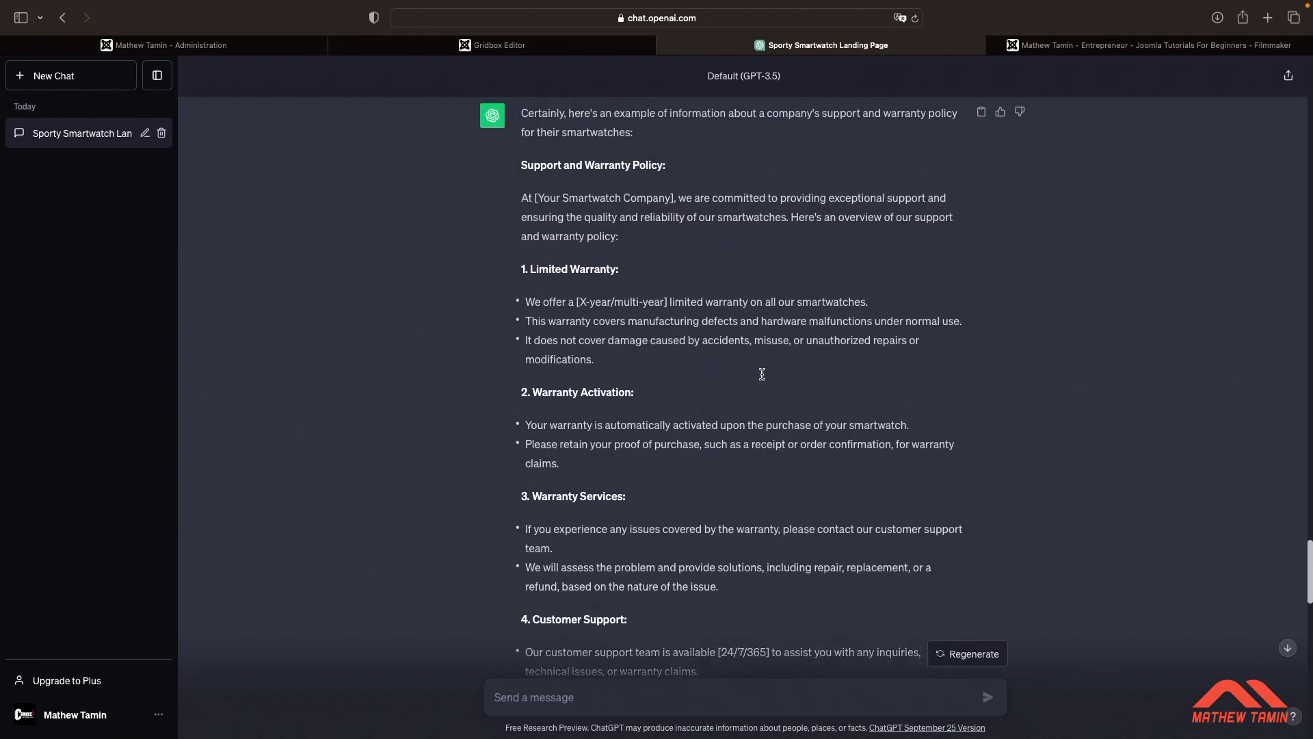
{"action": "triple_click", "coordinate": [625, 222]}
{"action": "key", "text": "super+c"}
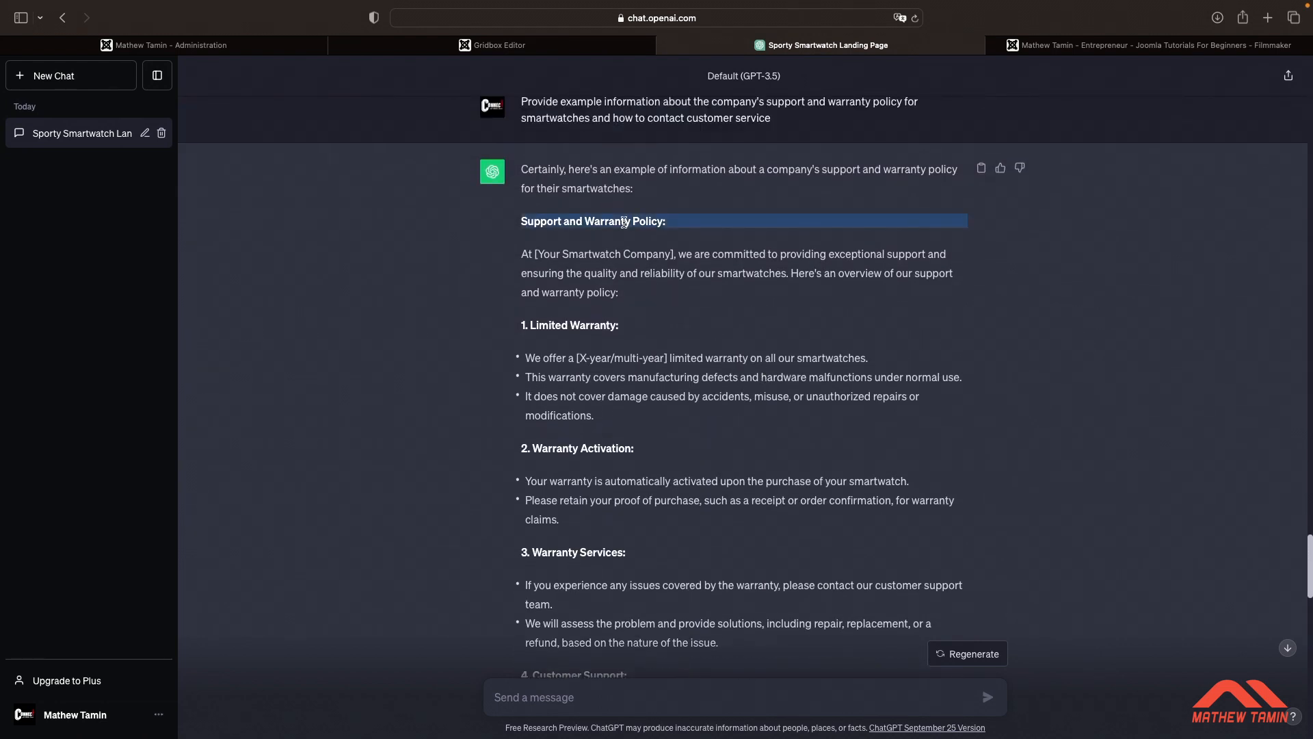
Set the FAQ accordion's title text colour to #1f1f21 at 0.86 opacity
{"action": "left_click", "coordinate": [528, 47]}
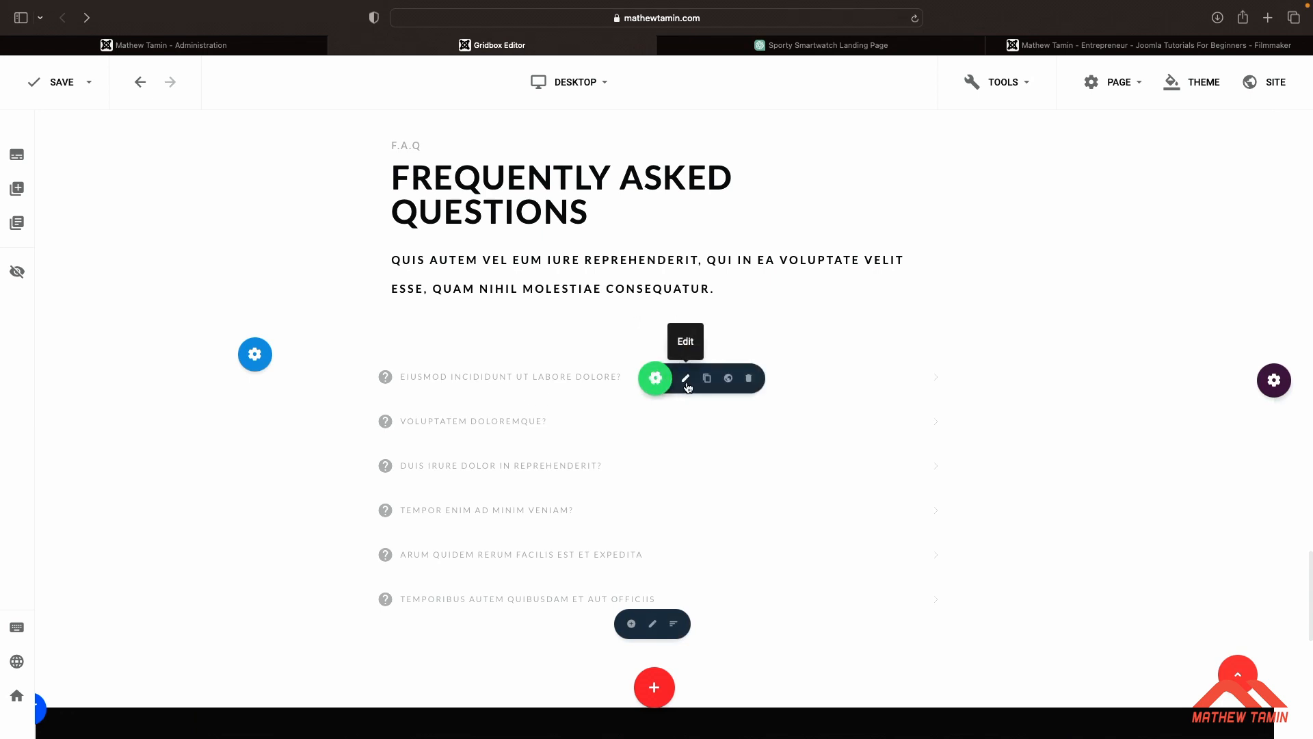
{"action": "left_click", "coordinate": [686, 381]}
{"action": "left_click", "coordinate": [1146, 172]}
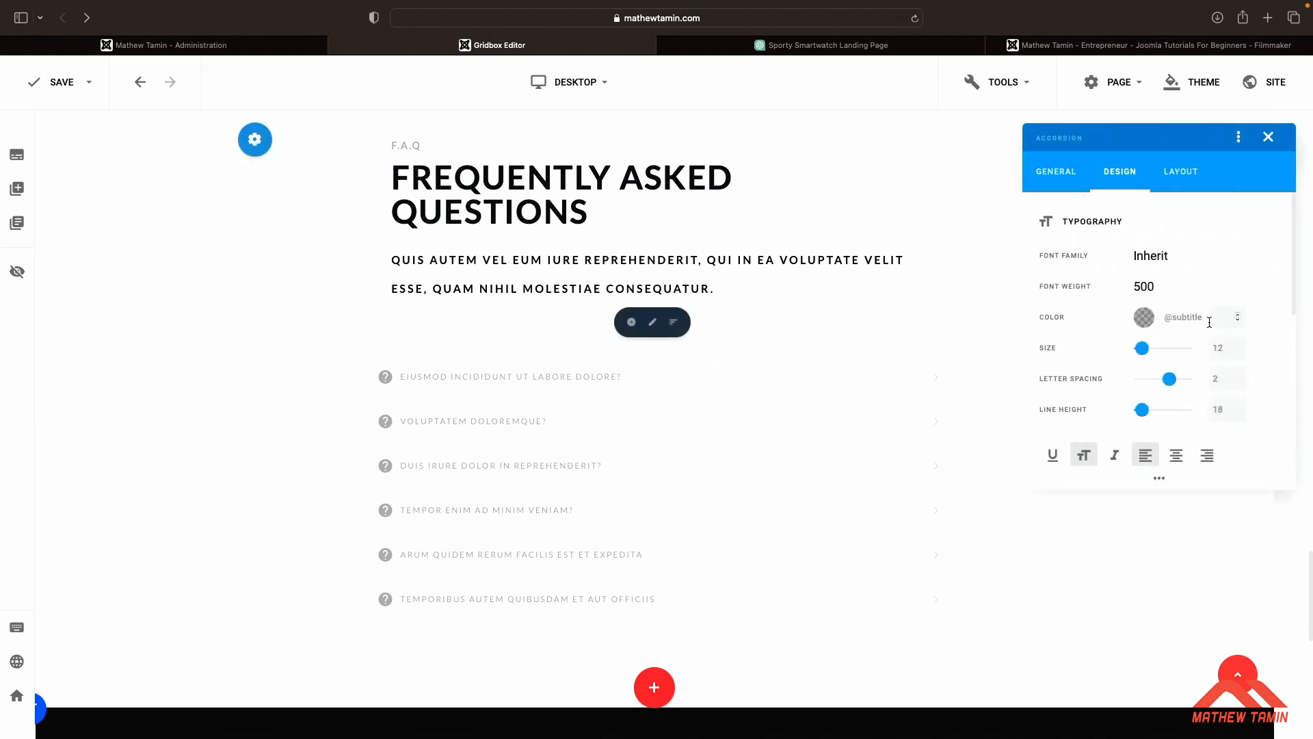
{"action": "left_click", "coordinate": [1187, 322]}
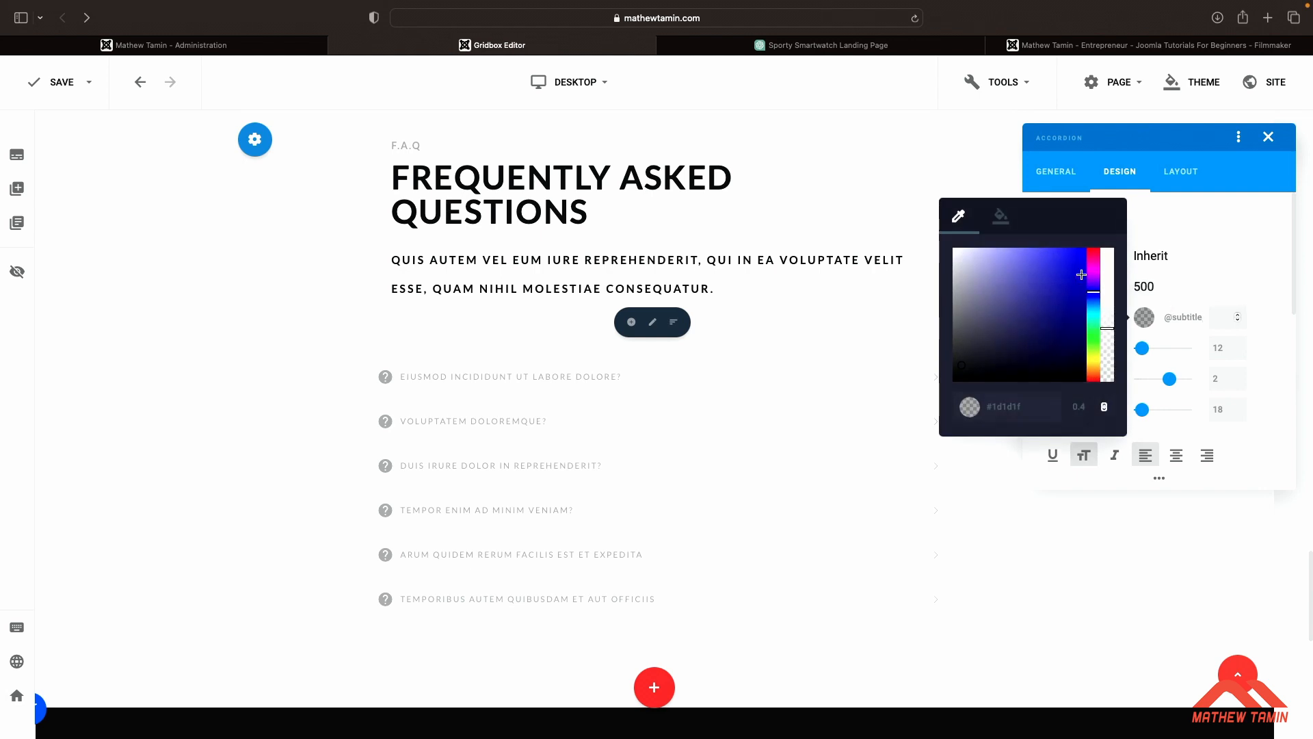
{"action": "right_click", "coordinate": [1107, 329]}
{"action": "left_click", "coordinate": [1108, 289]}
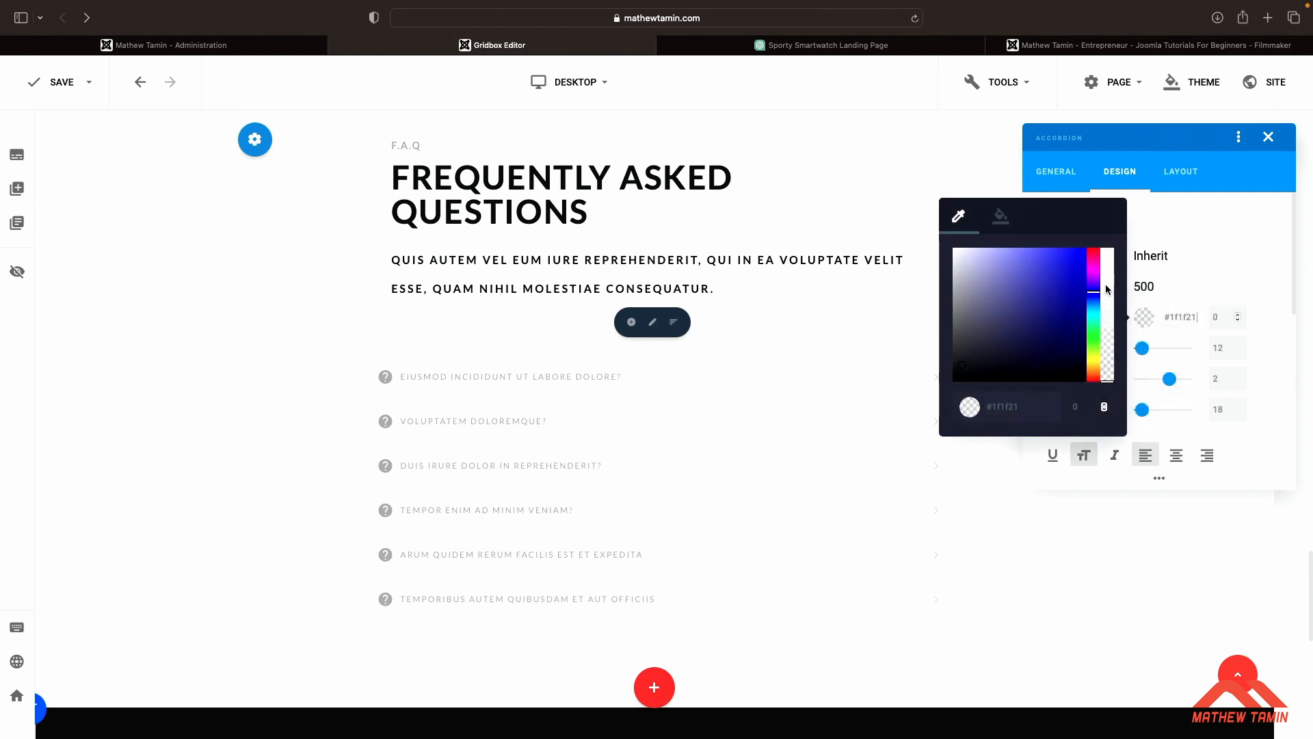
{"action": "left_click", "coordinate": [1108, 289]}
{"action": "left_click_drag", "start_coordinate": [1108, 289], "coordinate": [1108, 276]}
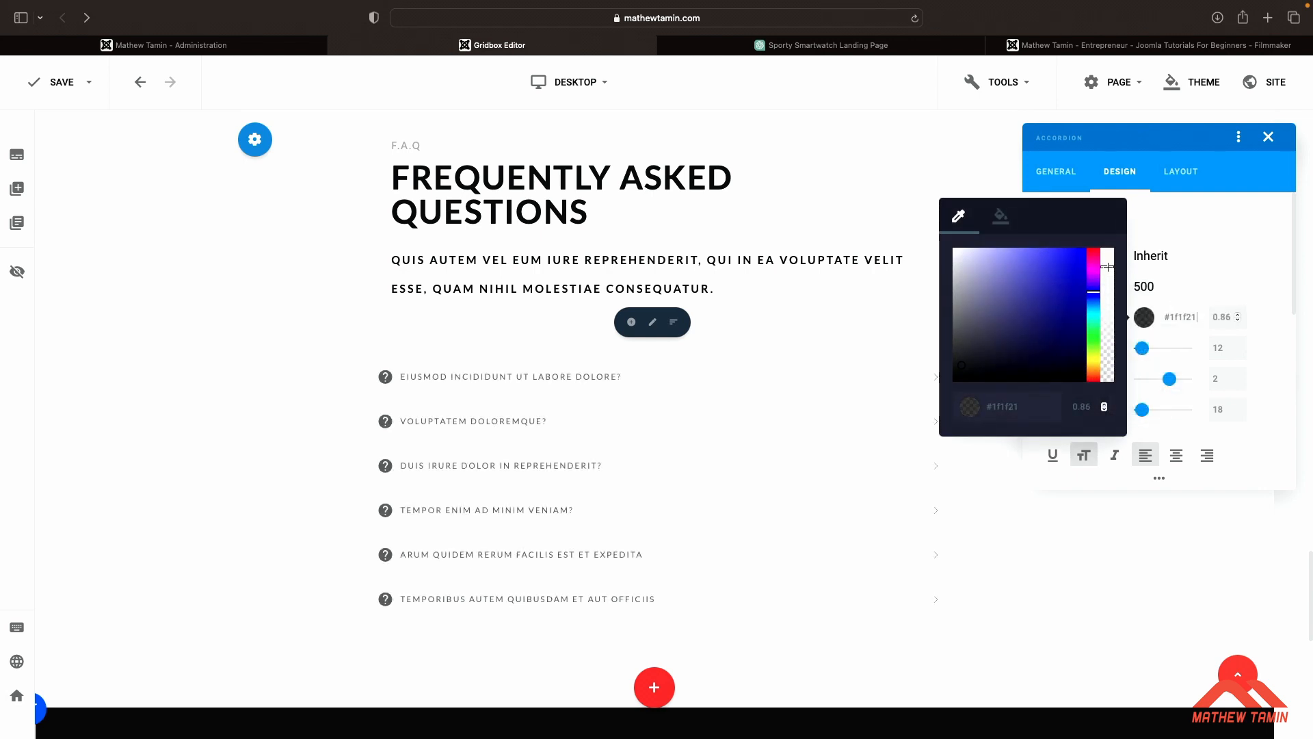
Rename the first FAQ item's title to "Support and Warranty Policy" without the trailing colon
{"action": "left_click", "coordinate": [1065, 175]}
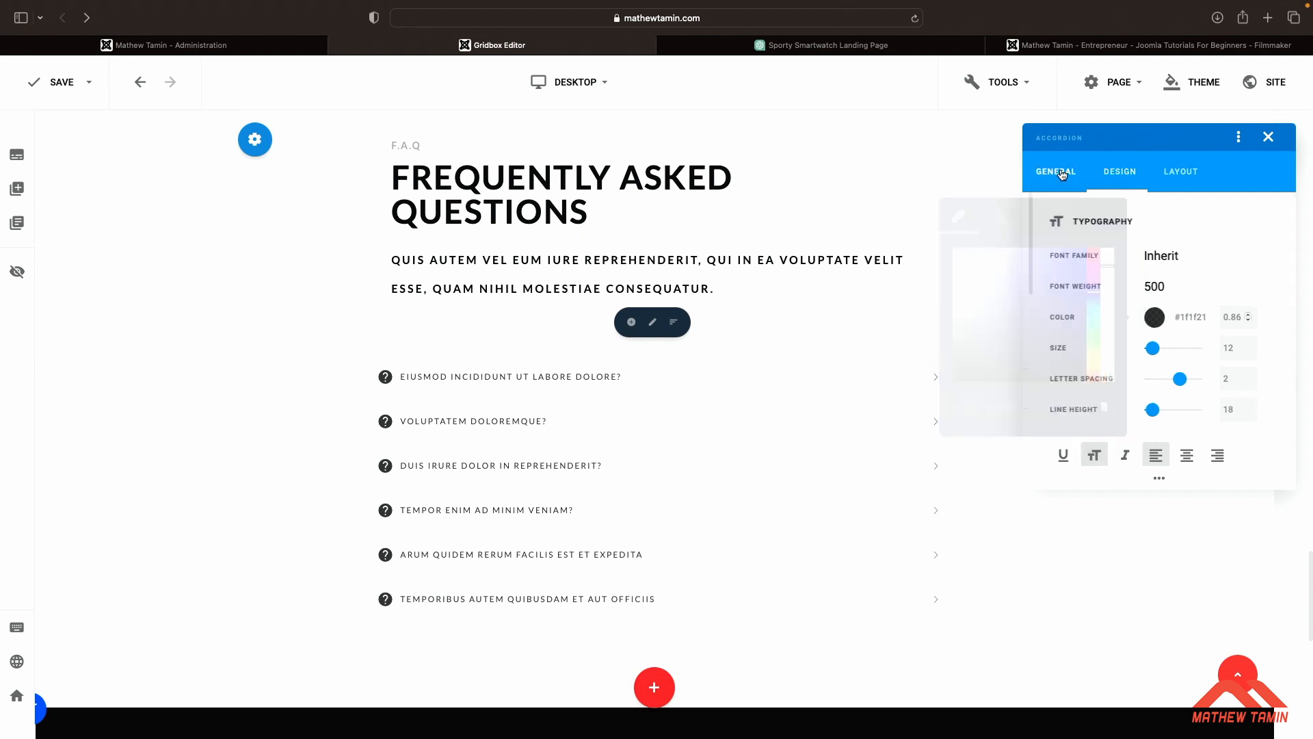
{"action": "left_click", "coordinate": [1209, 221]}
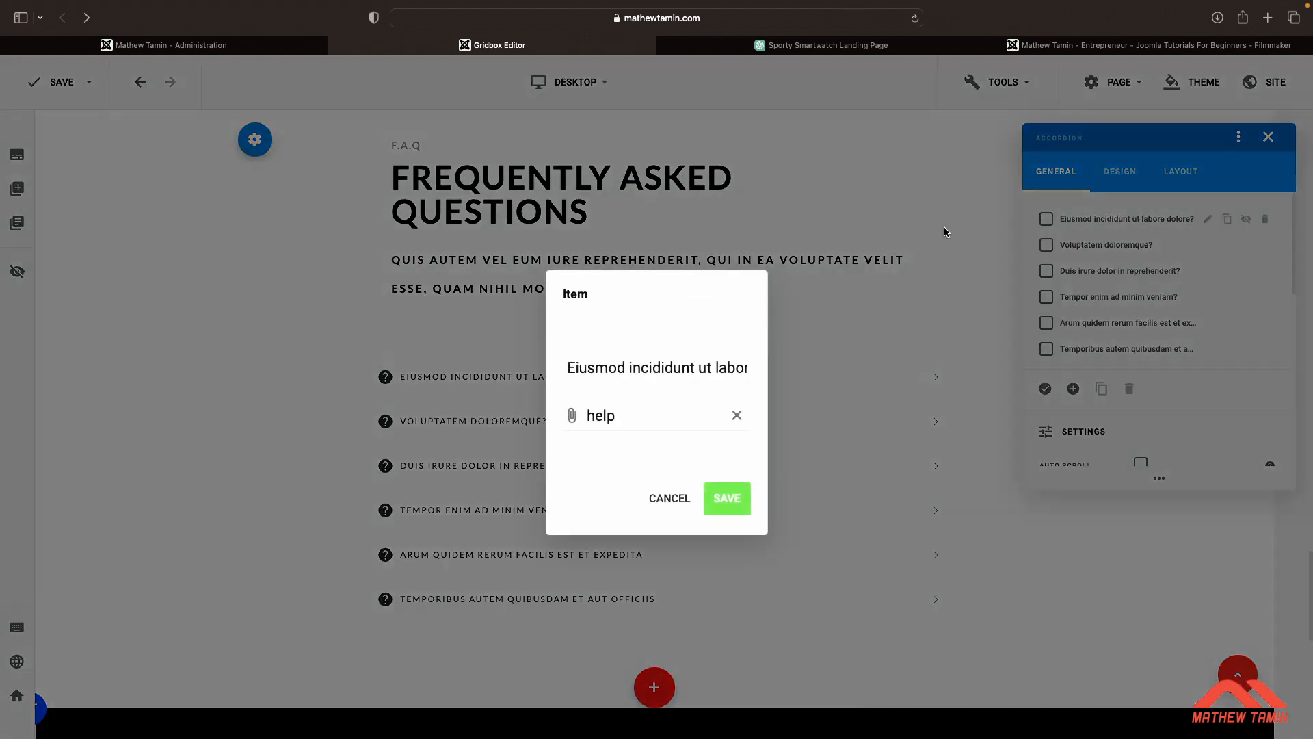
{"action": "triple_click", "coordinate": [636, 368]}
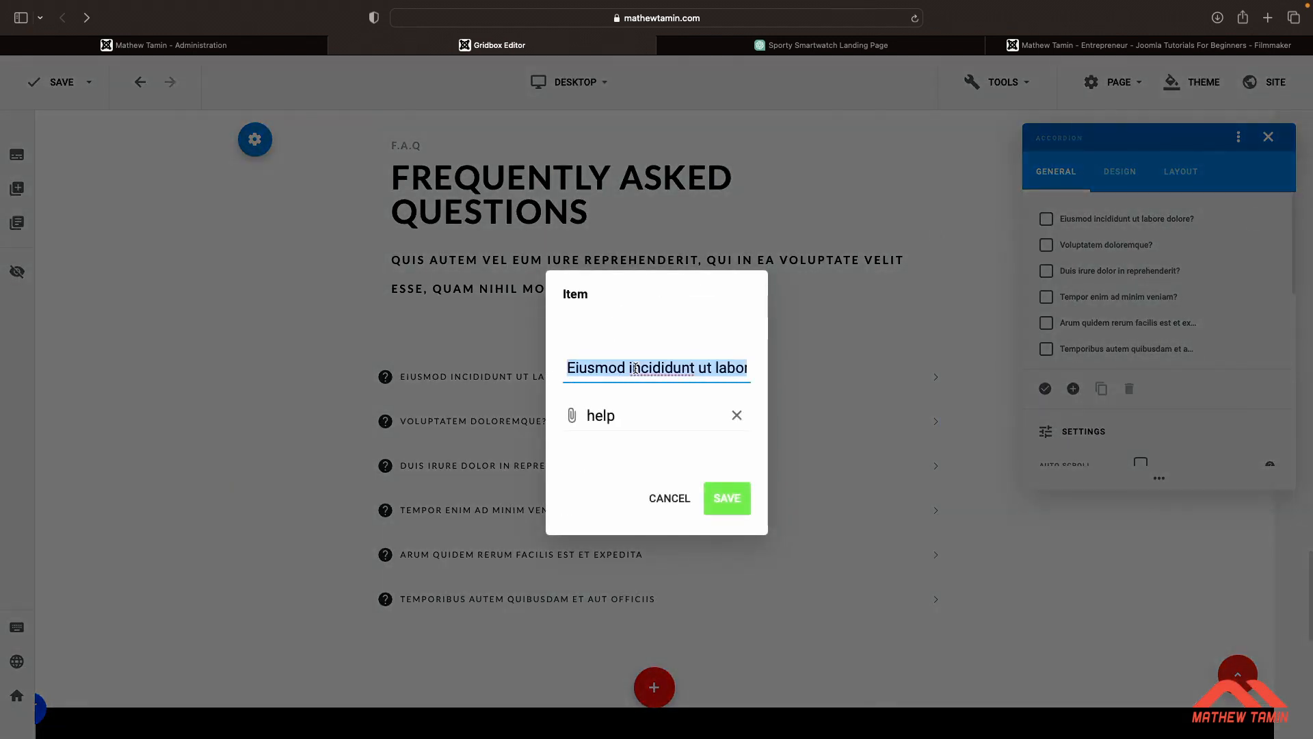
{"action": "key", "text": "super+v"}
{"action": "left_click", "coordinate": [736, 496]}
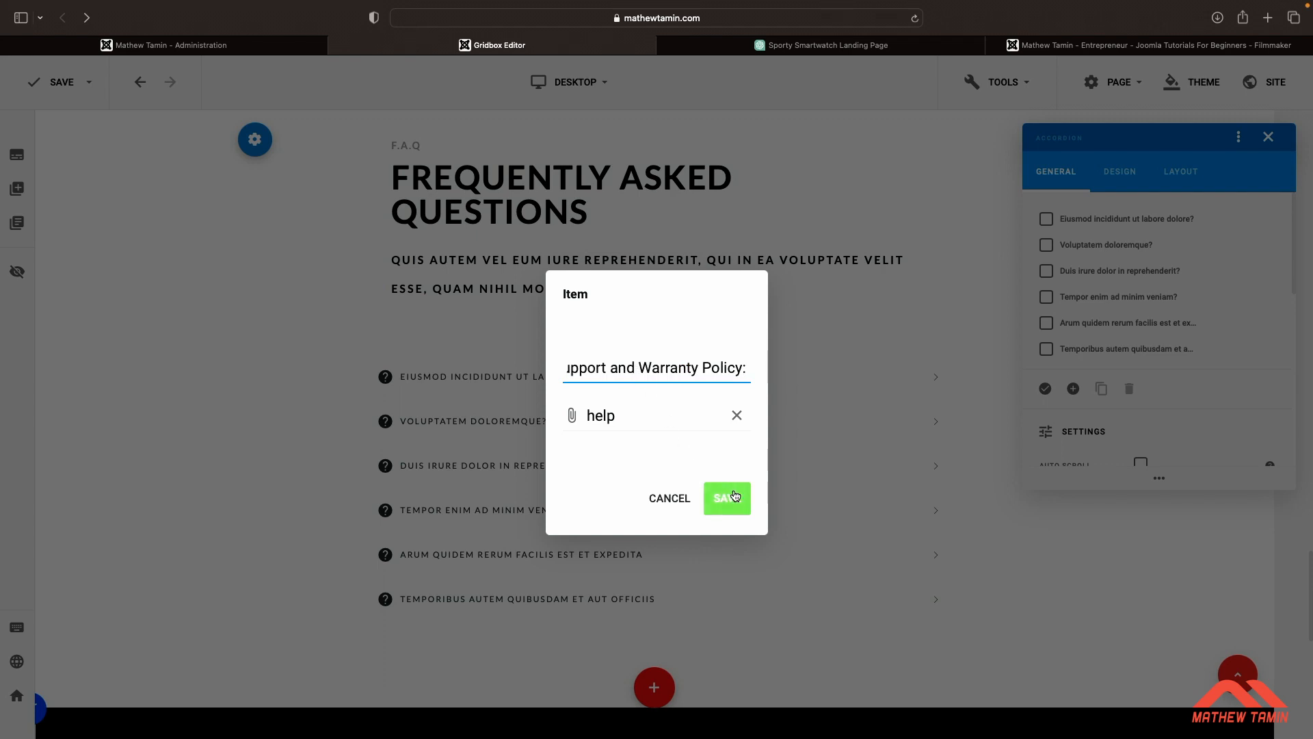
{"action": "key", "text": "BackSpace"}
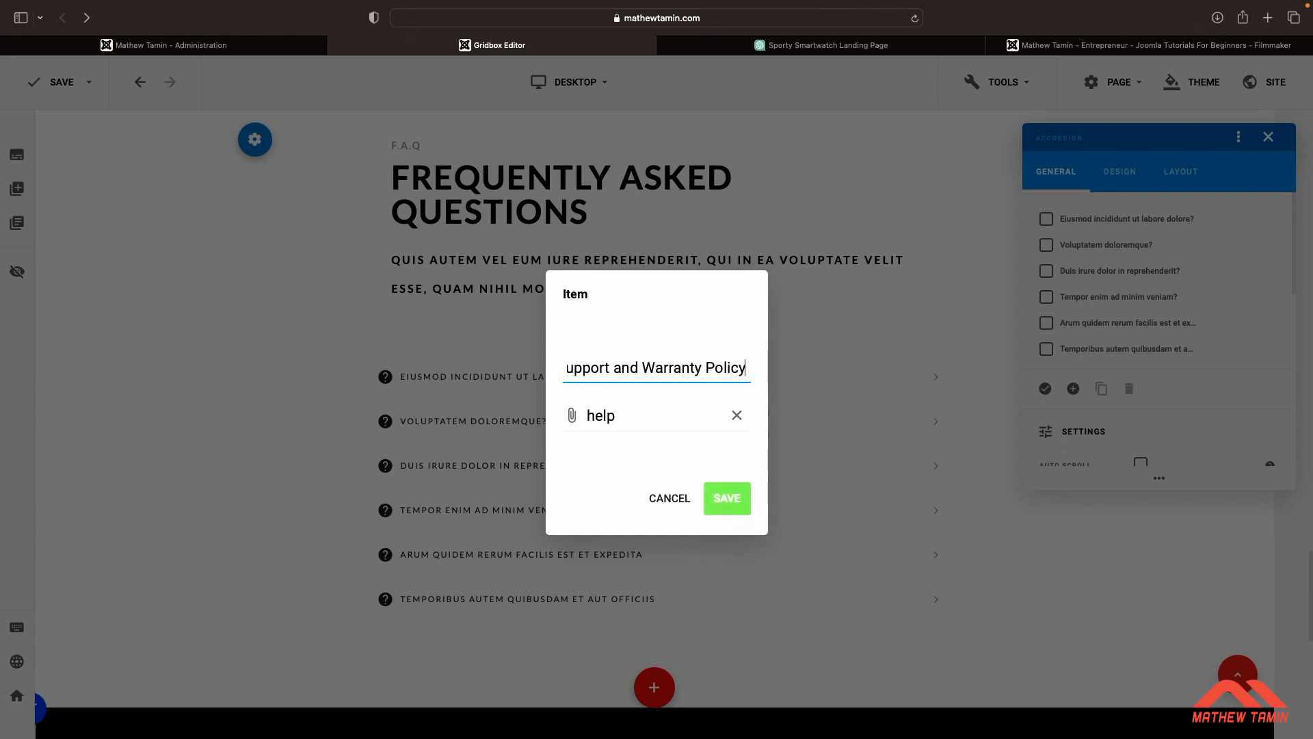
{"action": "left_click", "coordinate": [719, 509]}
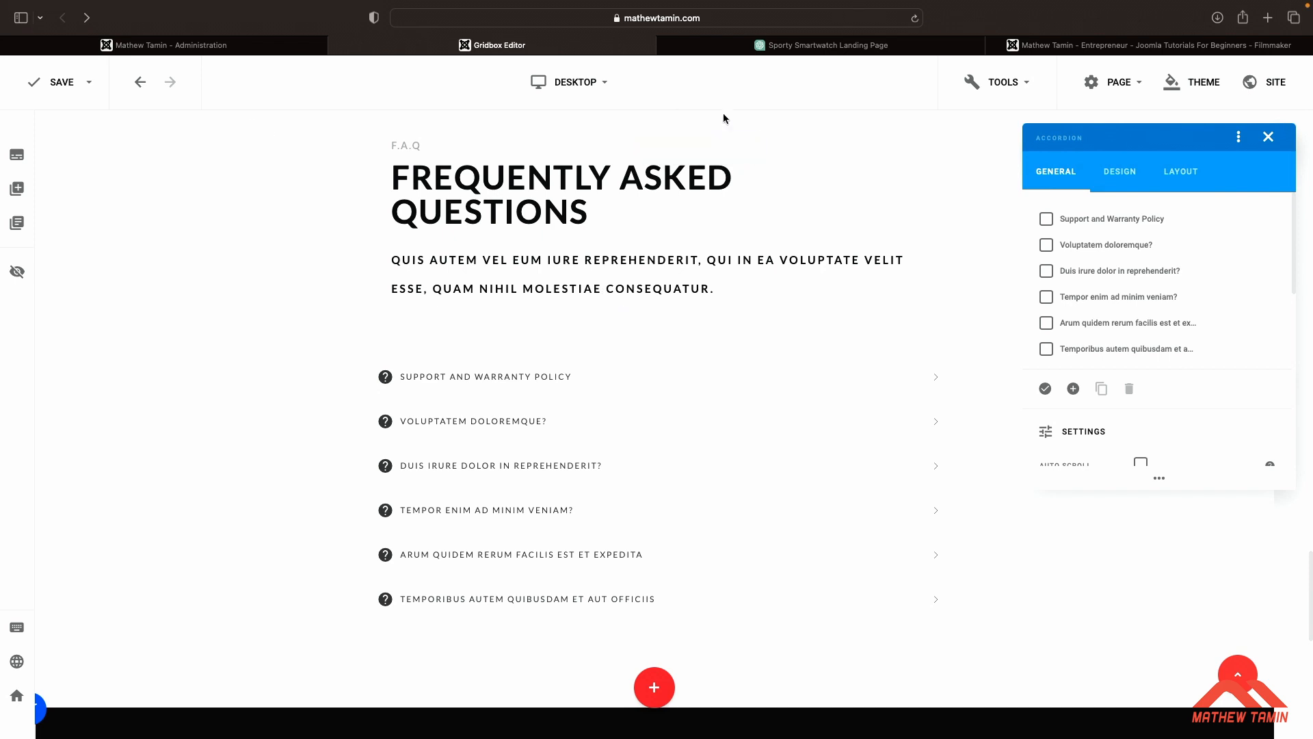
Replace the first FAQ item's answer text with ChatGPT's introductory support and warranty policy paragraph
{"action": "left_click", "coordinate": [790, 49]}
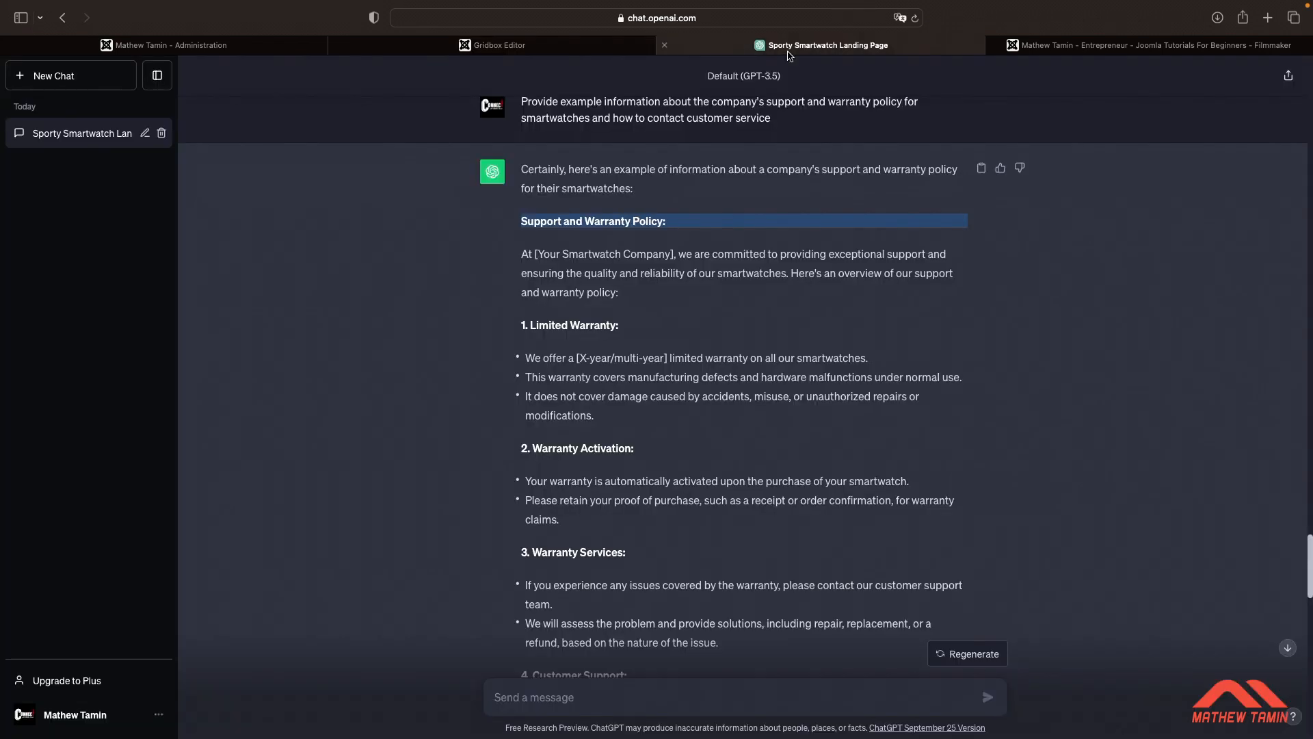
{"action": "left_click_drag", "start_coordinate": [628, 296], "coordinate": [528, 254]}
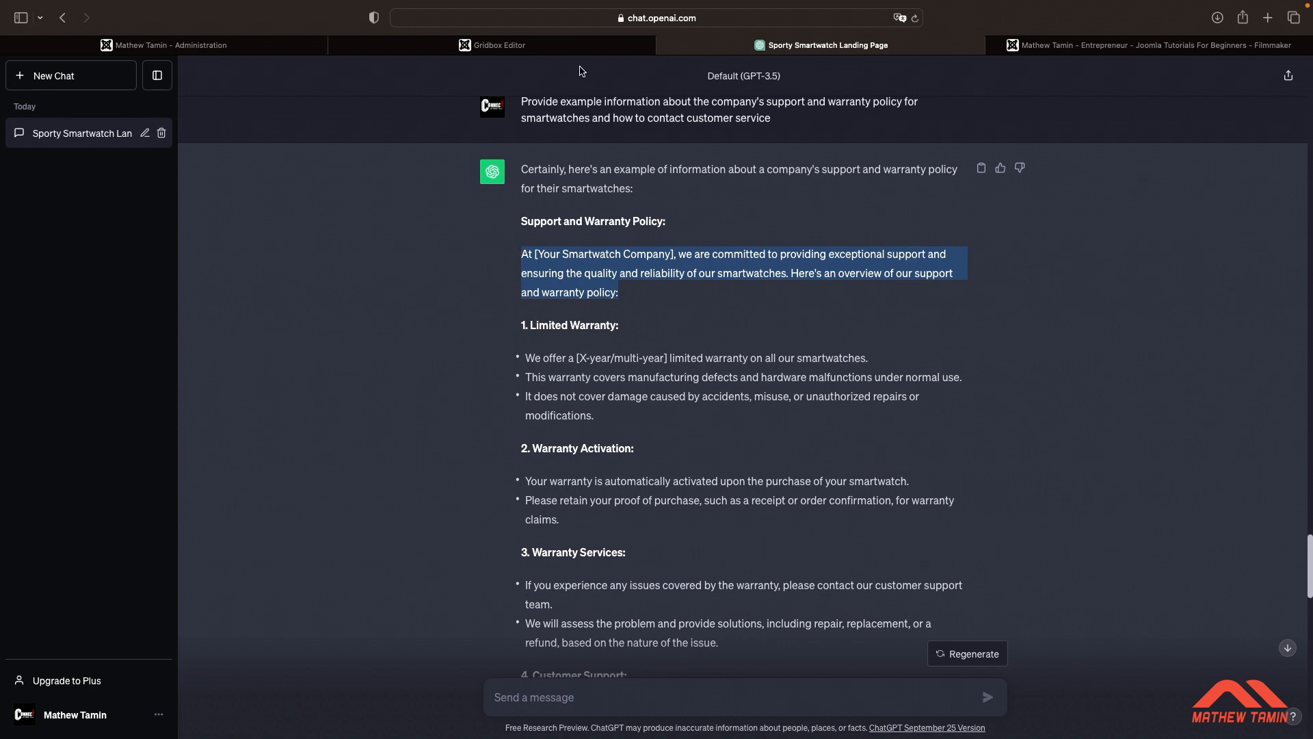
{"action": "left_click", "coordinate": [578, 46]}
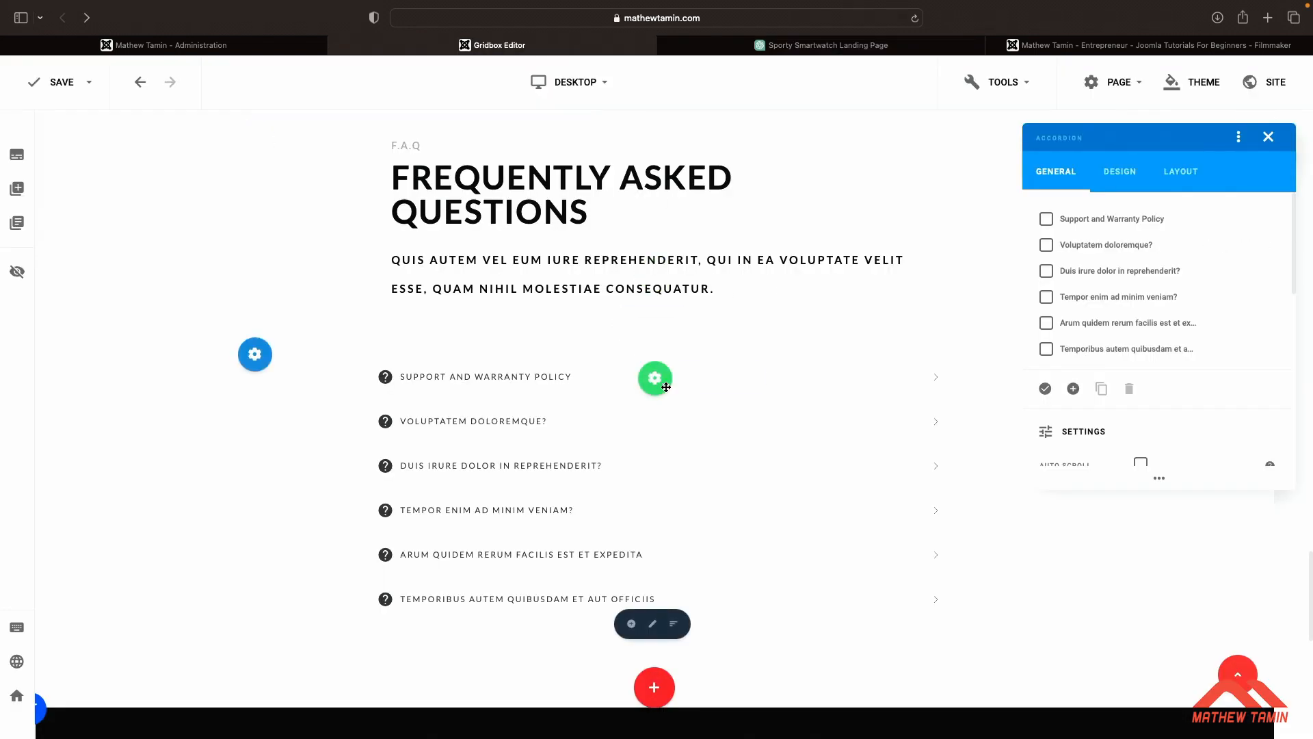
{"action": "left_click", "coordinate": [680, 378]}
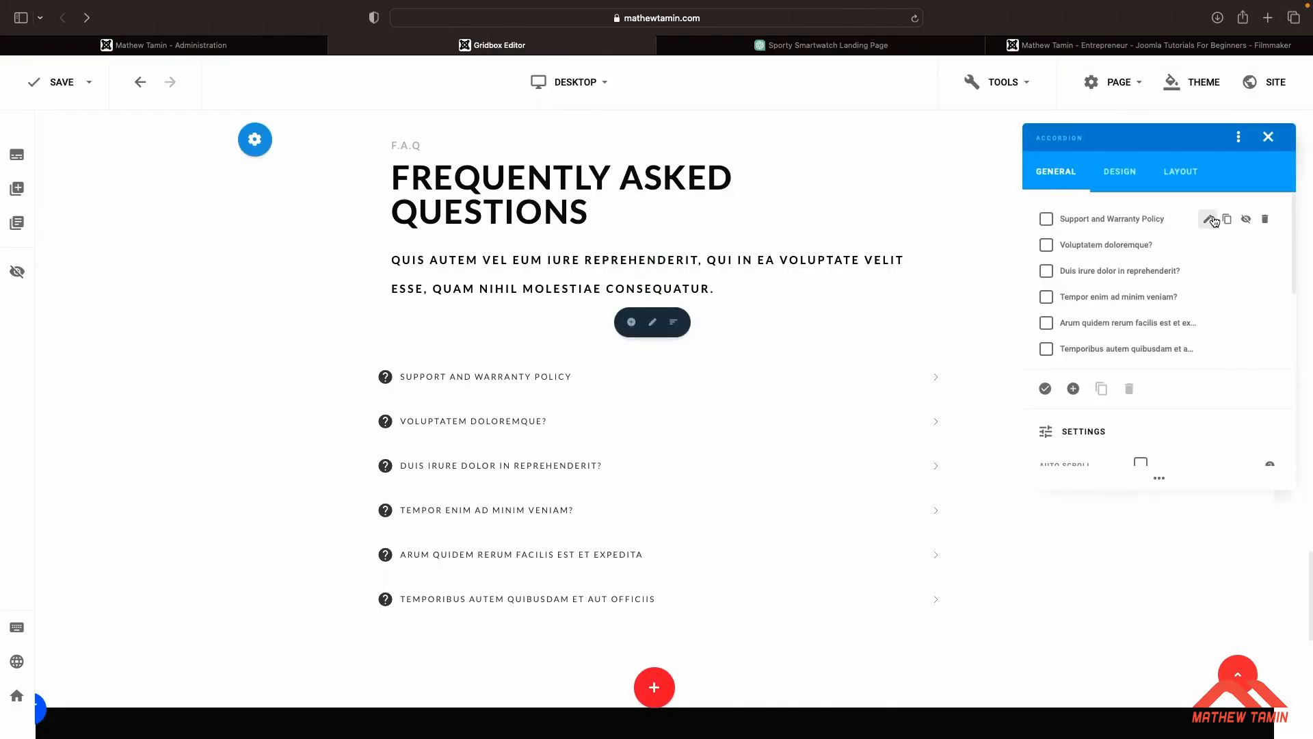
{"action": "left_click", "coordinate": [1208, 220]}
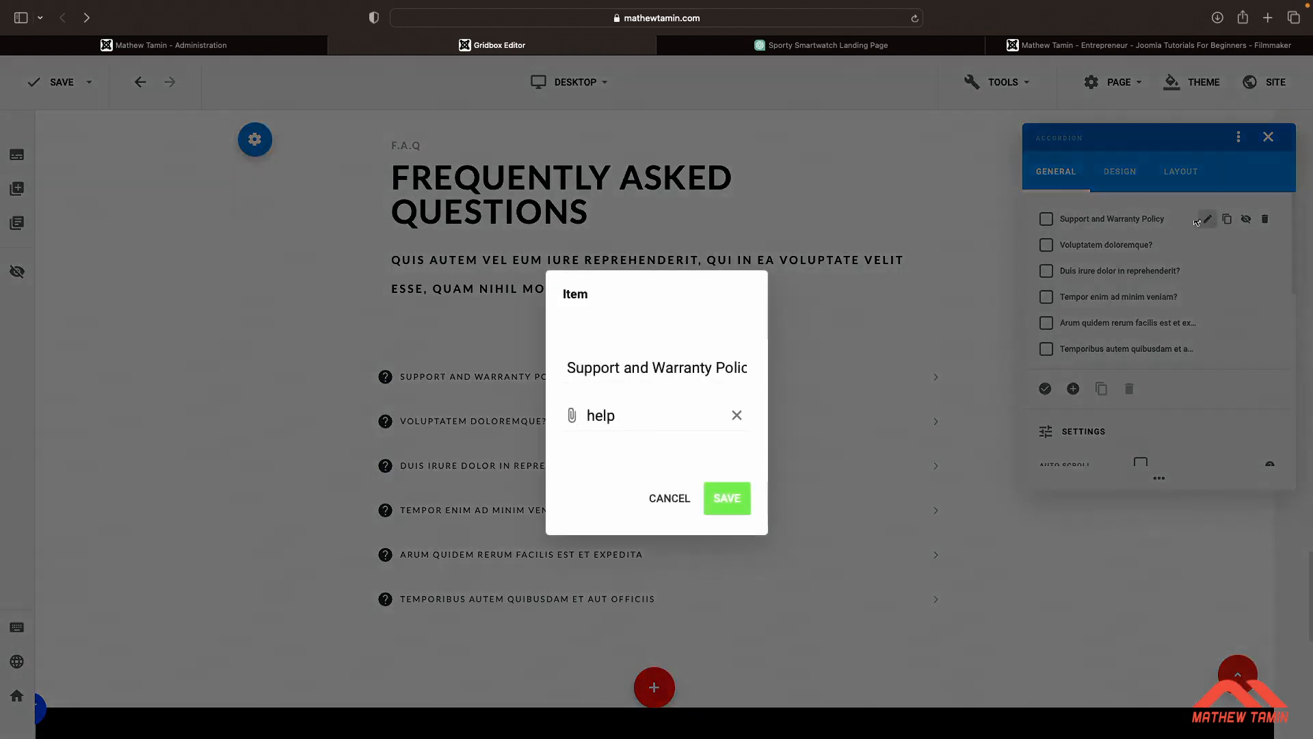
{"action": "left_click", "coordinate": [669, 498]}
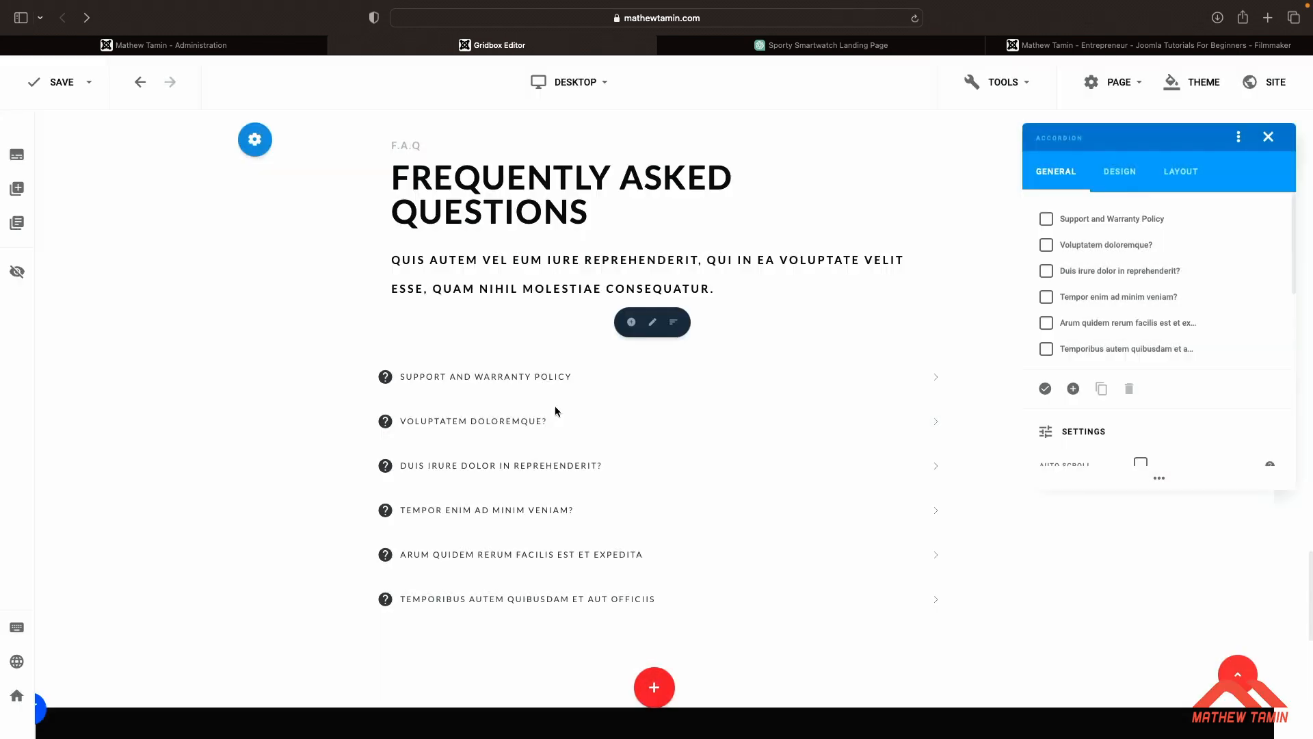
{"action": "left_click", "coordinate": [936, 378]}
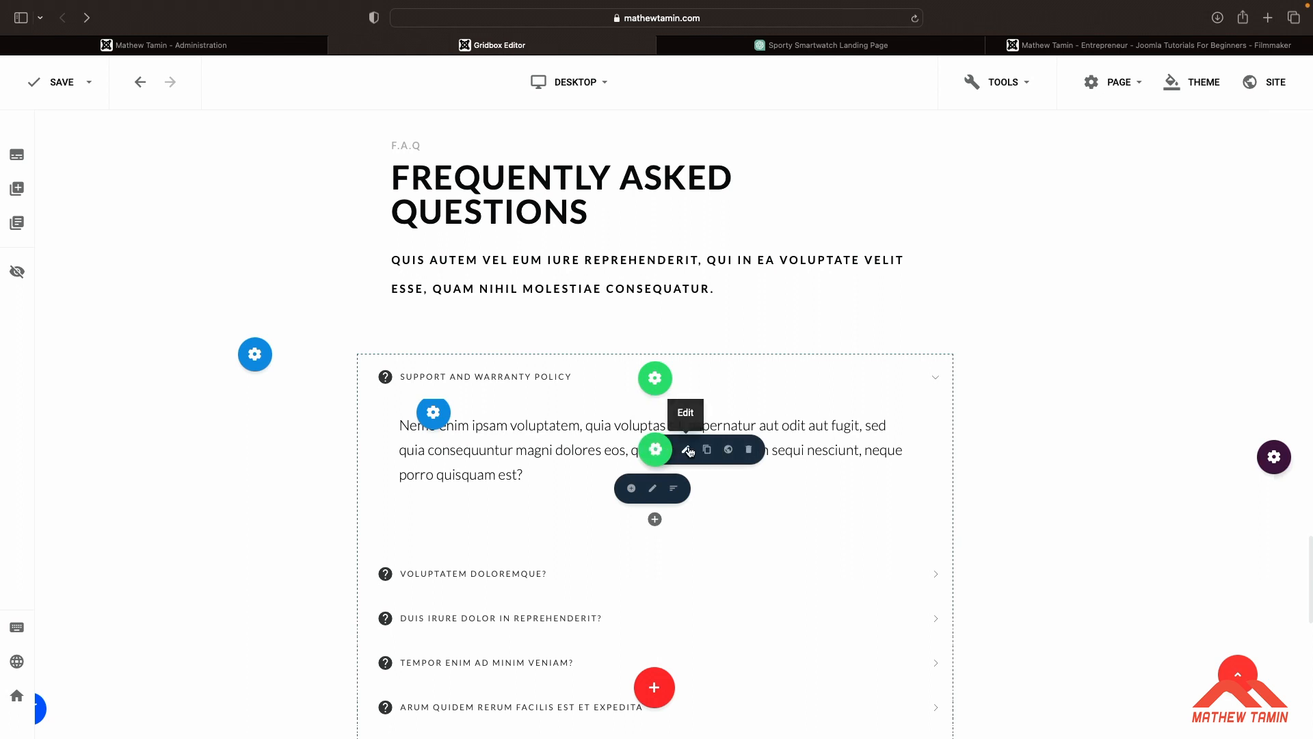
{"action": "left_click", "coordinate": [685, 449]}
{"action": "key", "text": "super+a"}
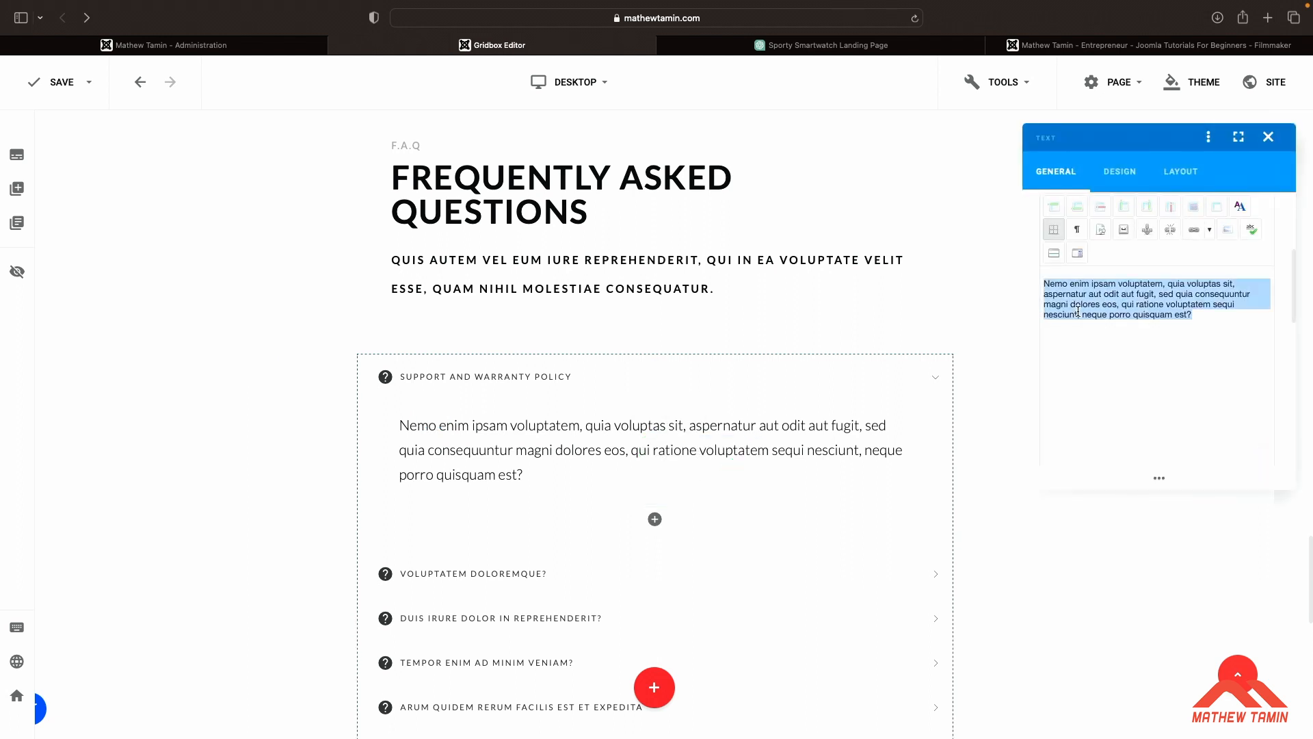
{"action": "type", "text": "At [Your Smartwatch Company], we are committed to providing exceptional support and ensuring the quality and reliability of our smartwatches. Here's an overview of our support and warranty policy:"}
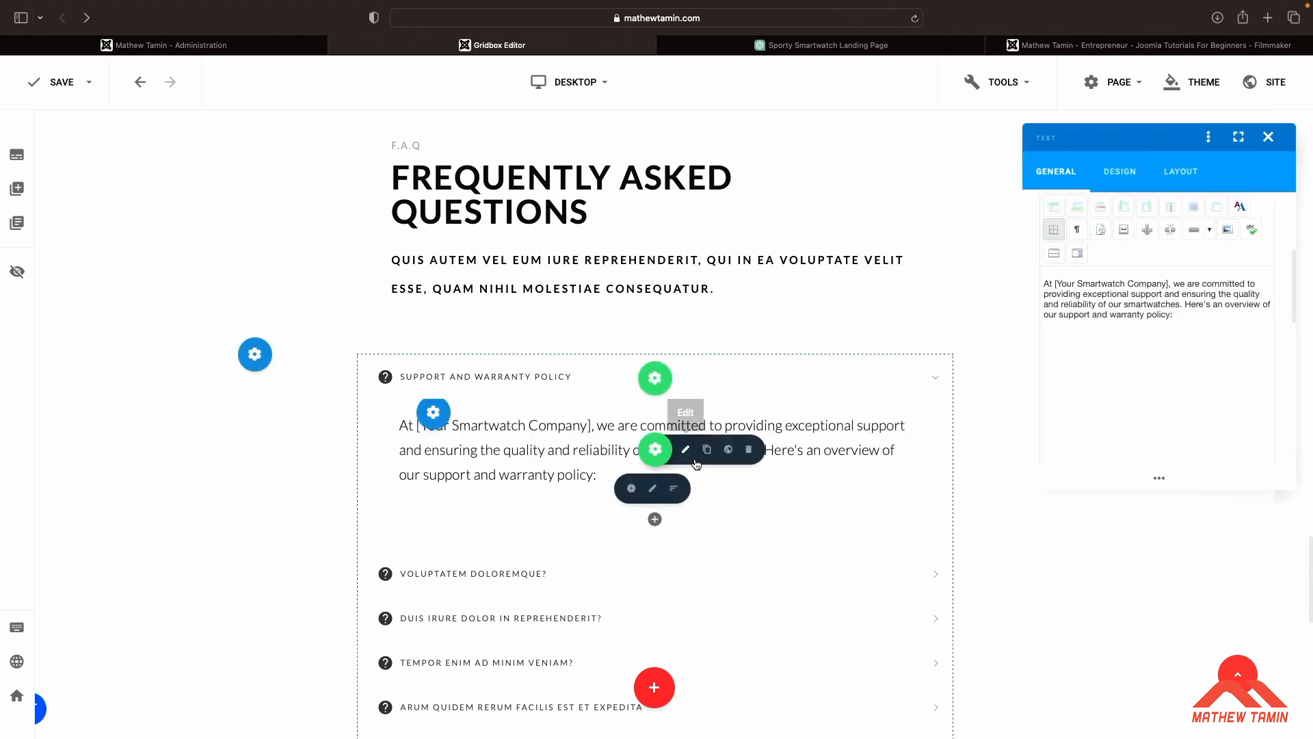
{"action": "left_click", "coordinate": [932, 383]}
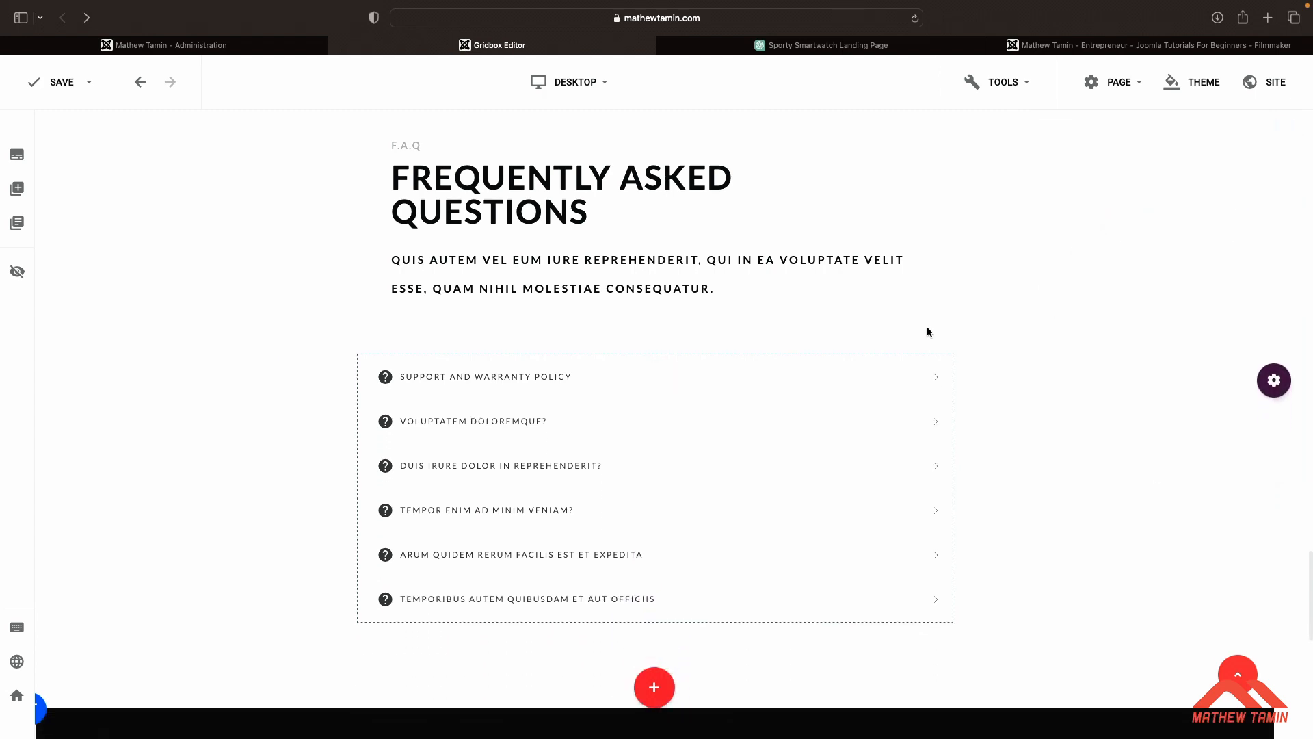
Review the remainder of ChatGPT's support and warranty policy response
{"action": "left_click", "coordinate": [828, 45]}
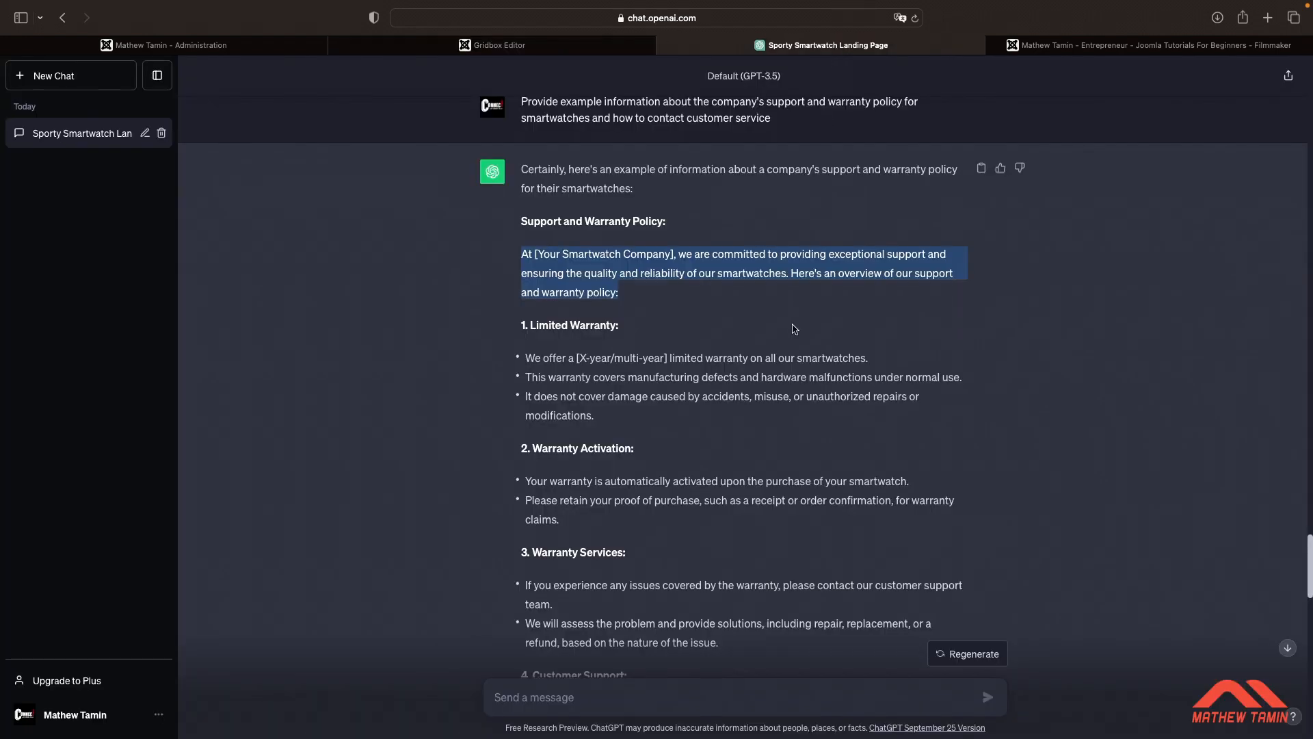
{"action": "scroll", "coordinate": [793, 329], "scroll_direction": "down", "scroll_amount": 6}
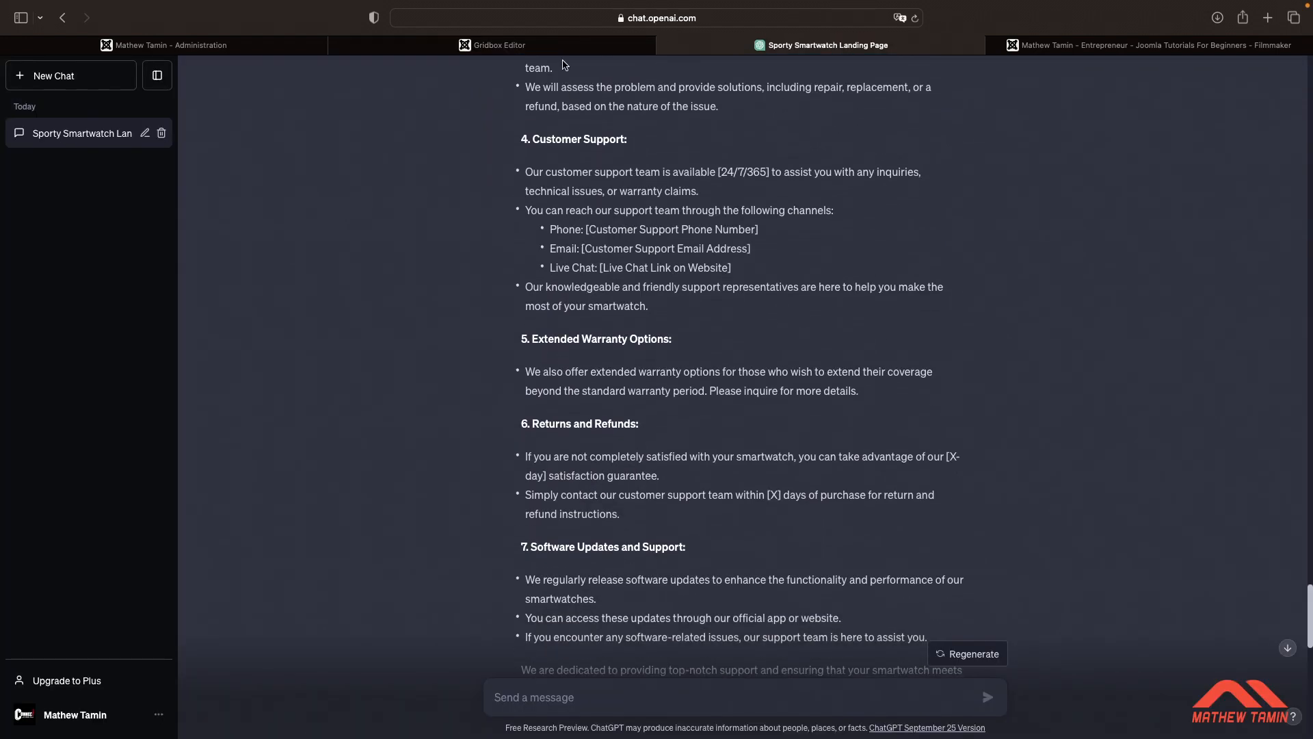
{"action": "left_click", "coordinate": [499, 45]}
Set the Testimonials section's top padding to 0
{"action": "scroll", "coordinate": [606, 347], "scroll_direction": "down", "scroll_amount": 2}
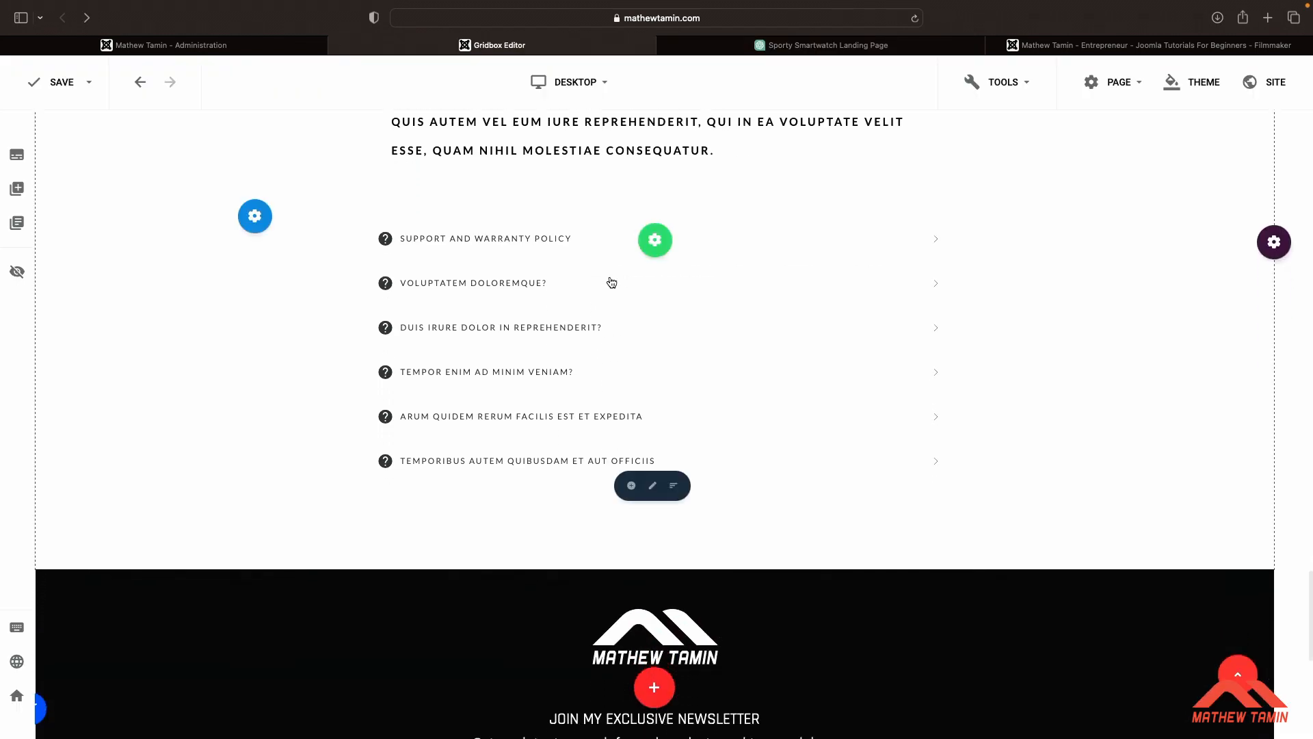
{"action": "scroll", "coordinate": [611, 281], "scroll_direction": "down", "scroll_amount": 4}
{"action": "scroll", "coordinate": [611, 281], "scroll_direction": "up", "scroll_amount": 9}
{"action": "scroll", "coordinate": [611, 282], "scroll_direction": "up", "scroll_amount": 13}
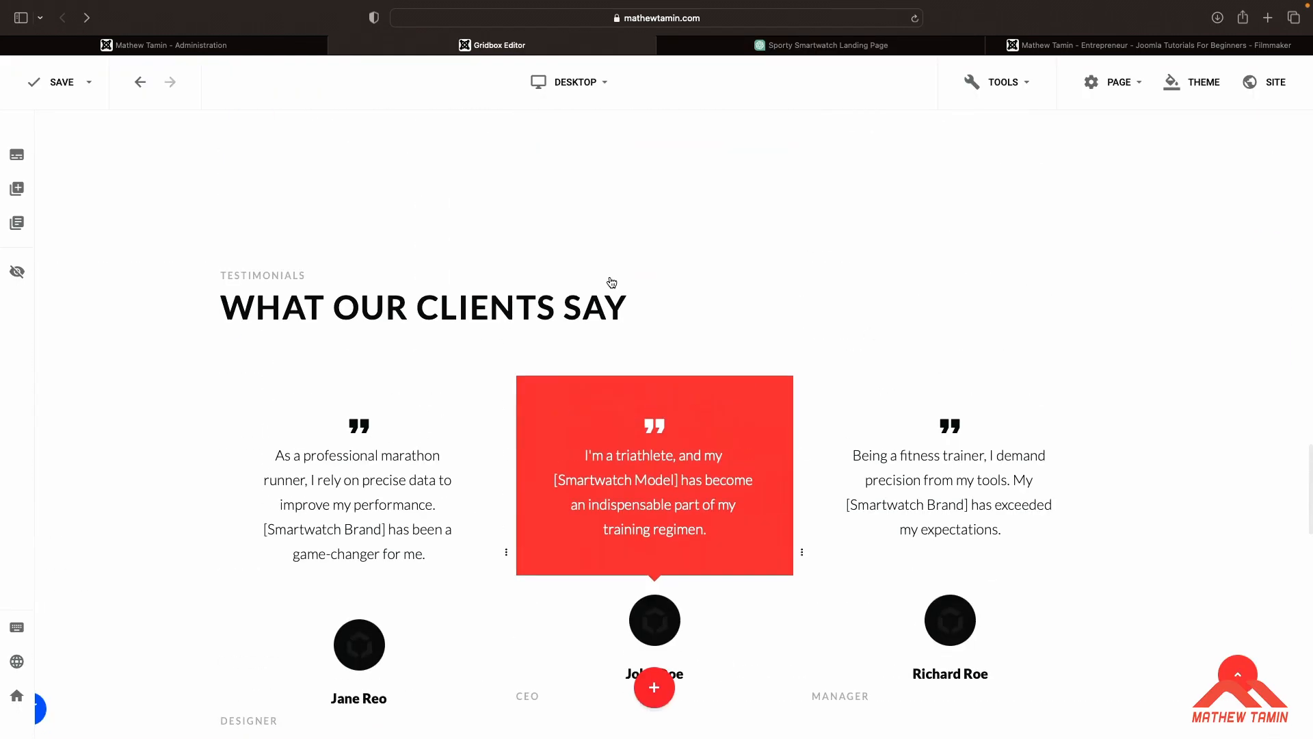
{"action": "scroll", "coordinate": [611, 277], "scroll_direction": "down", "scroll_amount": 2}
{"action": "scroll", "coordinate": [611, 278], "scroll_direction": "down", "scroll_amount": 2}
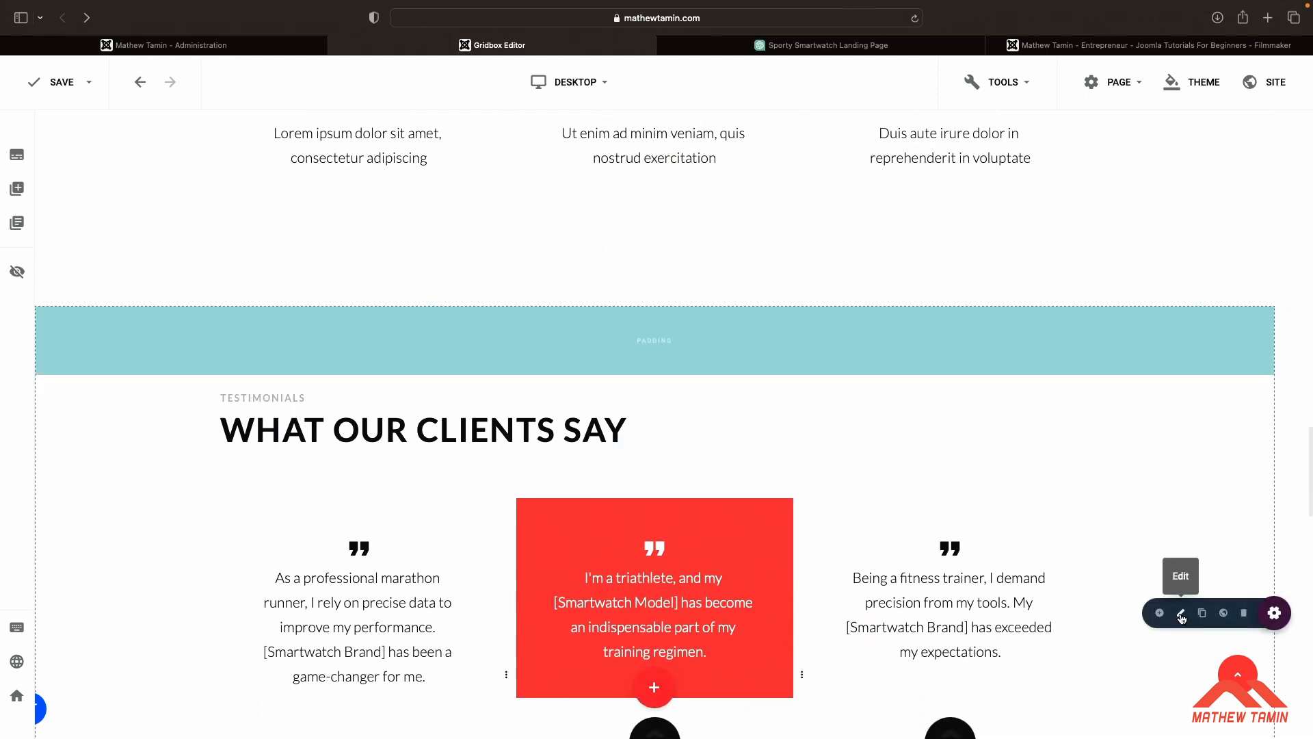
{"action": "left_click", "coordinate": [1182, 617]}
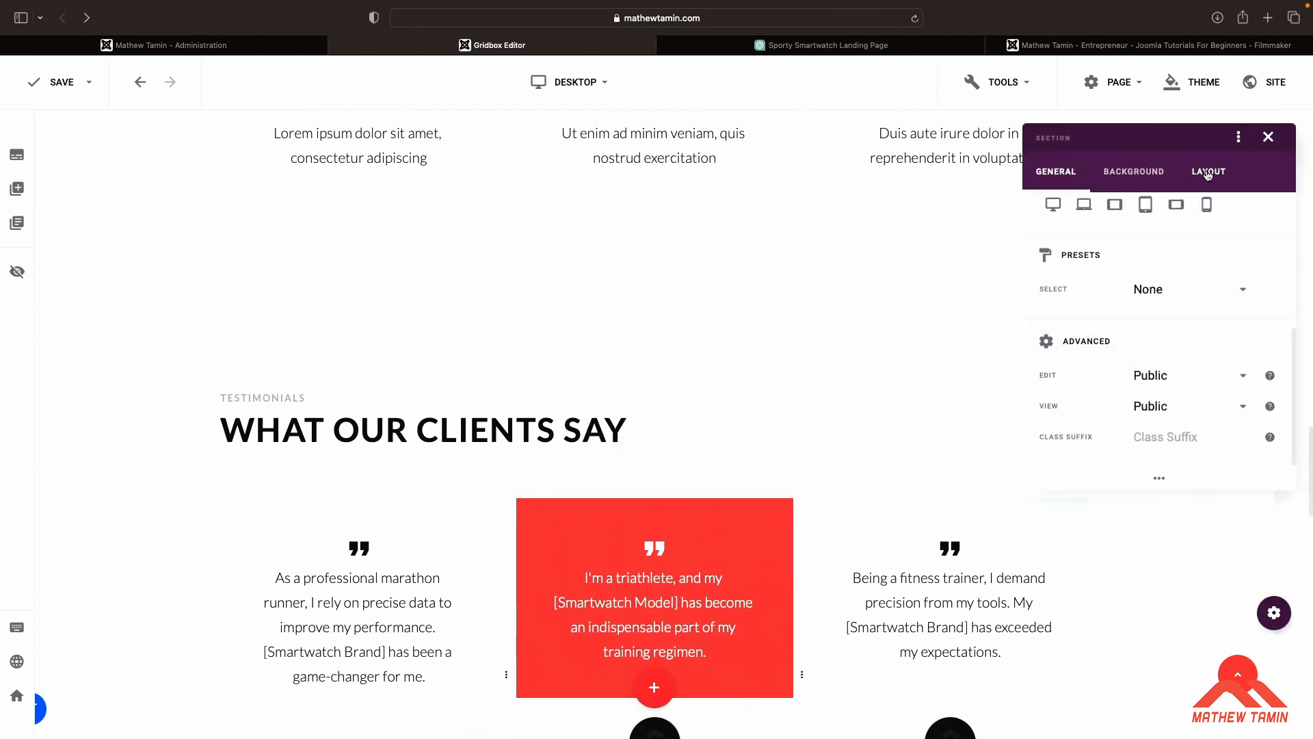
{"action": "left_click", "coordinate": [1208, 173]}
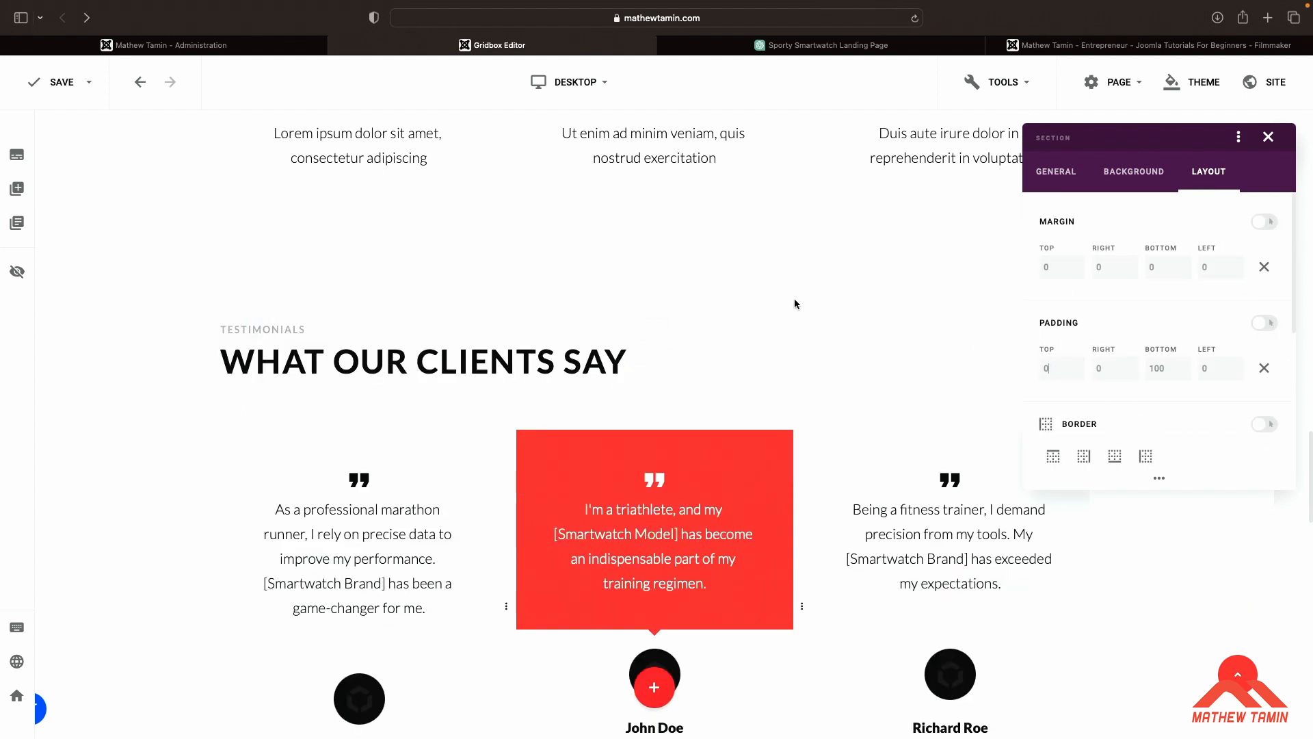
{"action": "left_click", "coordinate": [795, 299]}
Set the services section's bottom padding to 0
{"action": "scroll", "coordinate": [795, 299], "scroll_direction": "up", "scroll_amount": 3}
{"action": "scroll", "coordinate": [794, 299], "scroll_direction": "up", "scroll_amount": 2}
{"action": "scroll", "coordinate": [794, 299], "scroll_direction": "down", "scroll_amount": 2}
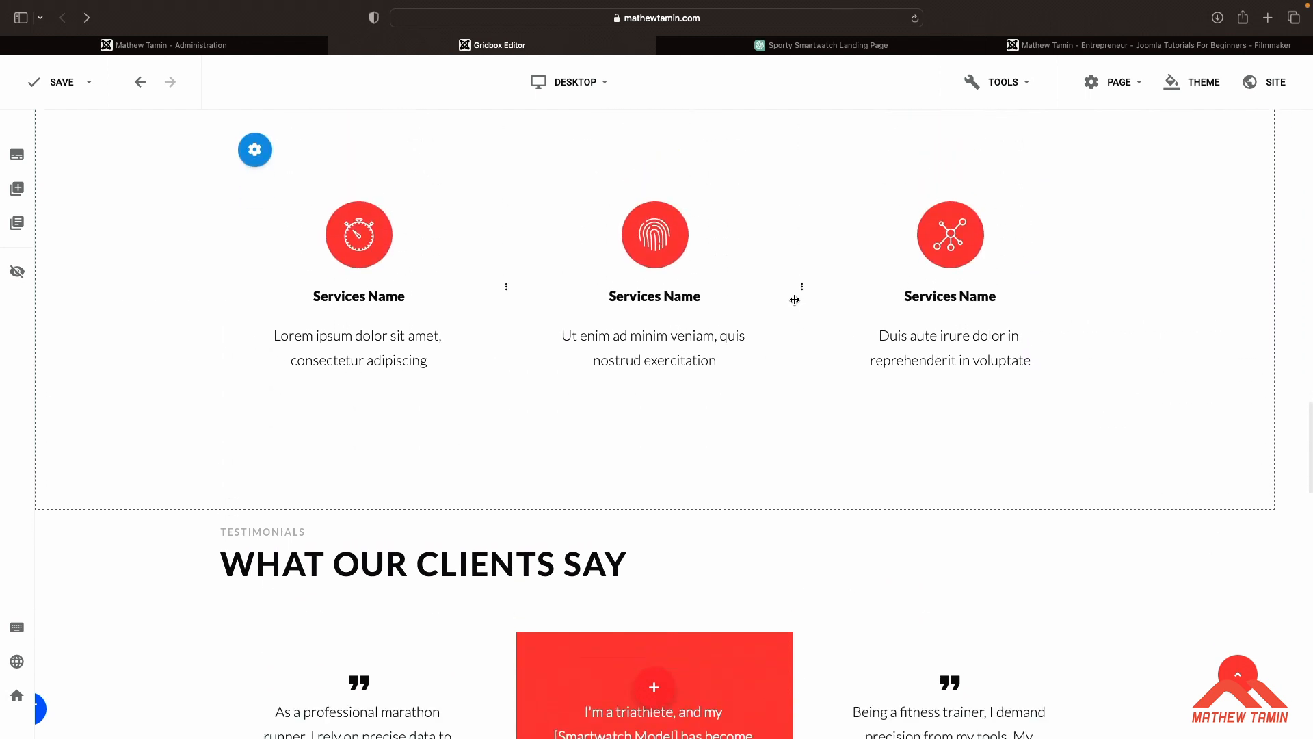
{"action": "scroll", "coordinate": [795, 300], "scroll_direction": "up", "scroll_amount": 3}
{"action": "mouse_move", "coordinate": [1274, 161]}
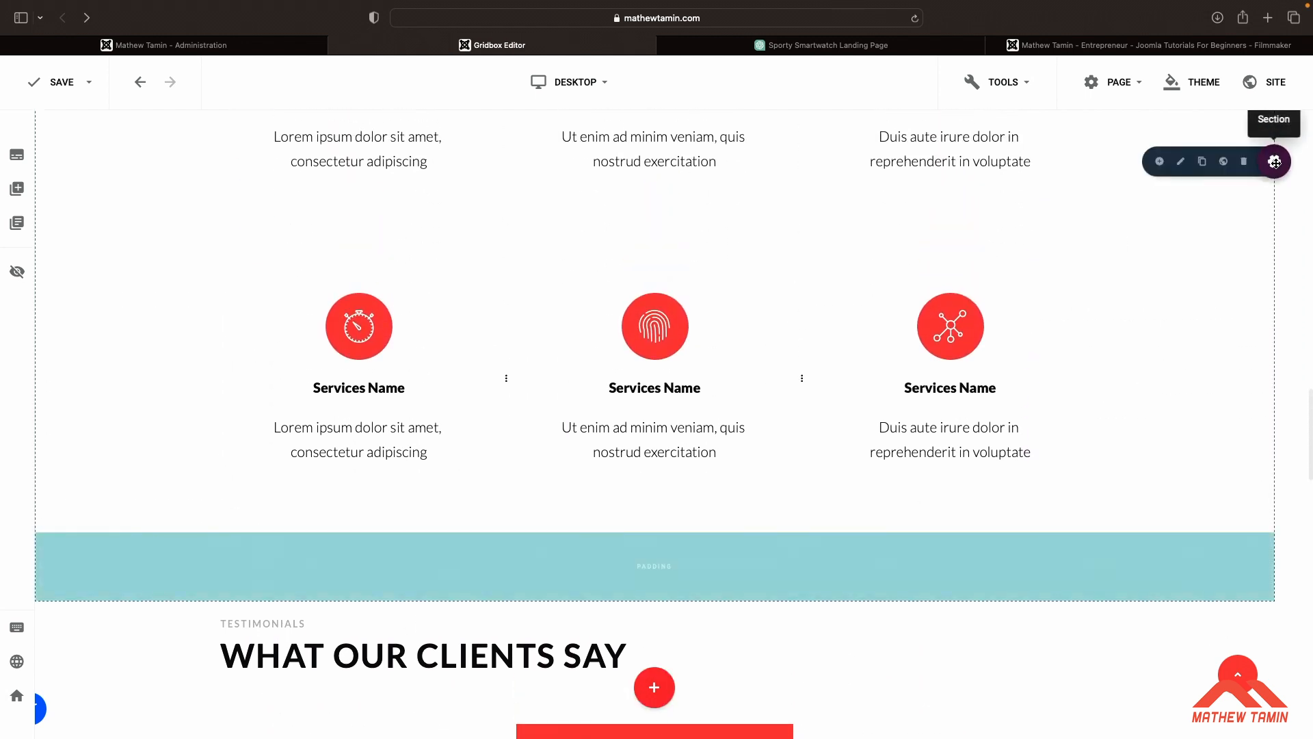
{"action": "left_click", "coordinate": [1183, 163]}
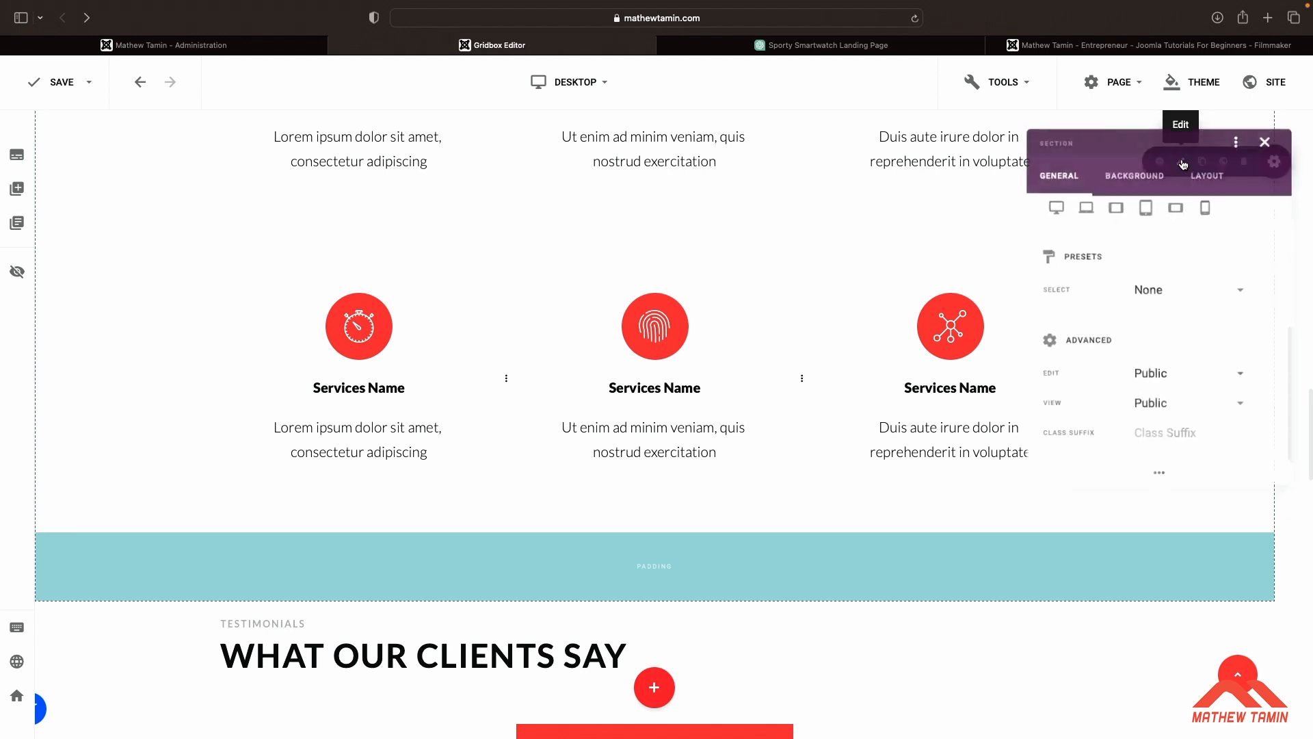
{"action": "left_click", "coordinate": [1211, 175]}
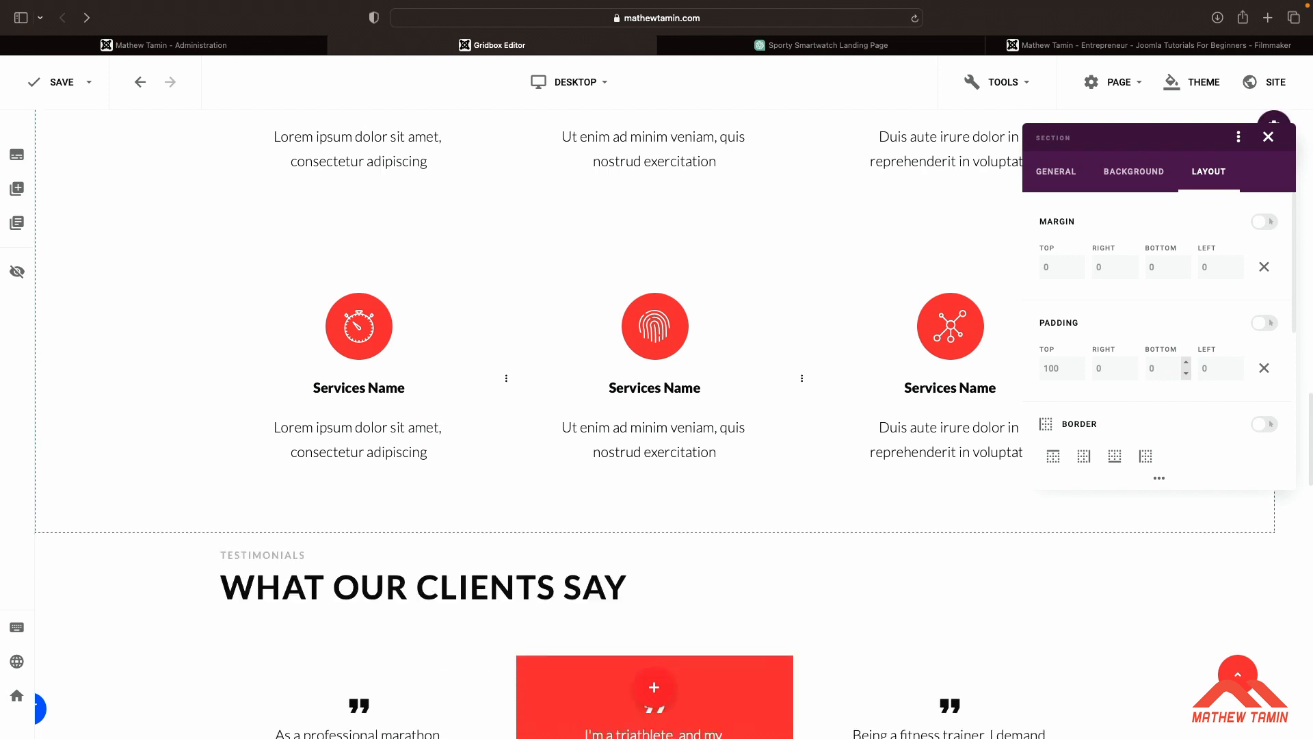
Add a Clouds bottom shape divider to the services section's background
{"action": "left_click", "coordinate": [1146, 172]}
{"action": "scroll", "coordinate": [1168, 331], "scroll_direction": "down", "scroll_amount": 2}
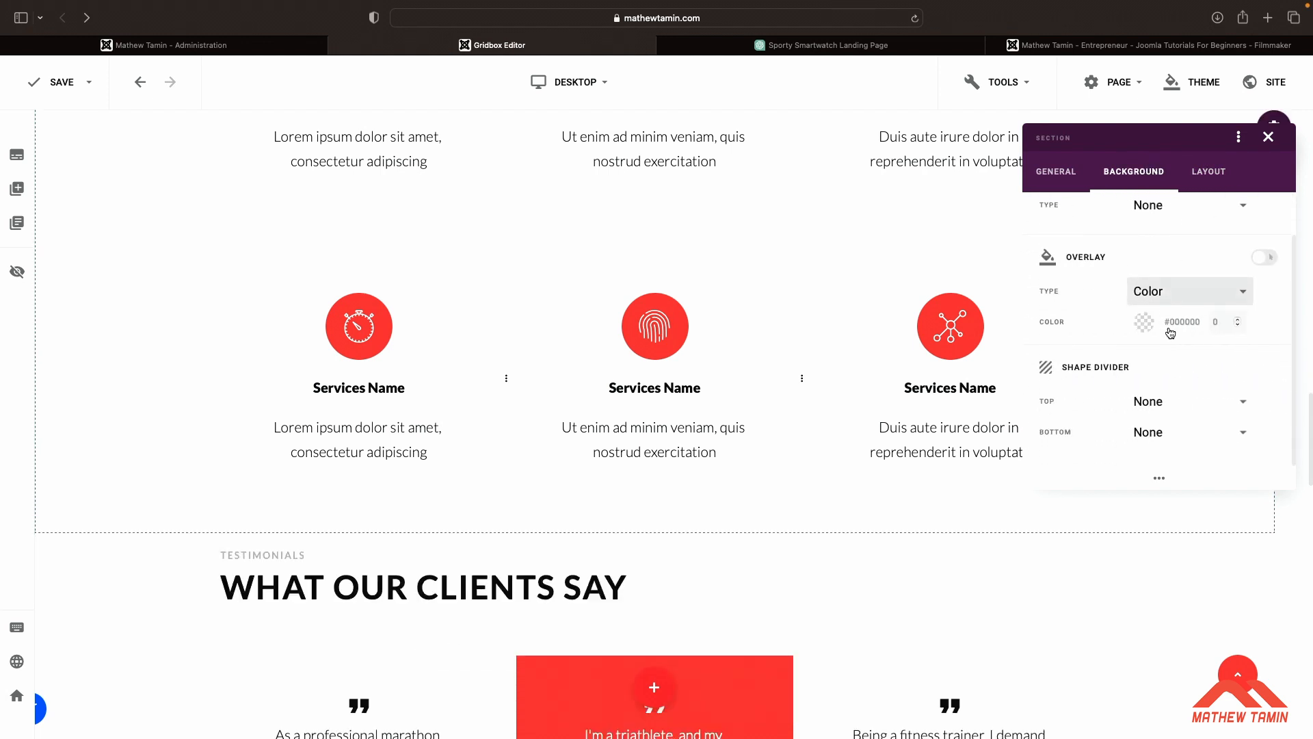
{"action": "left_click", "coordinate": [1149, 437]}
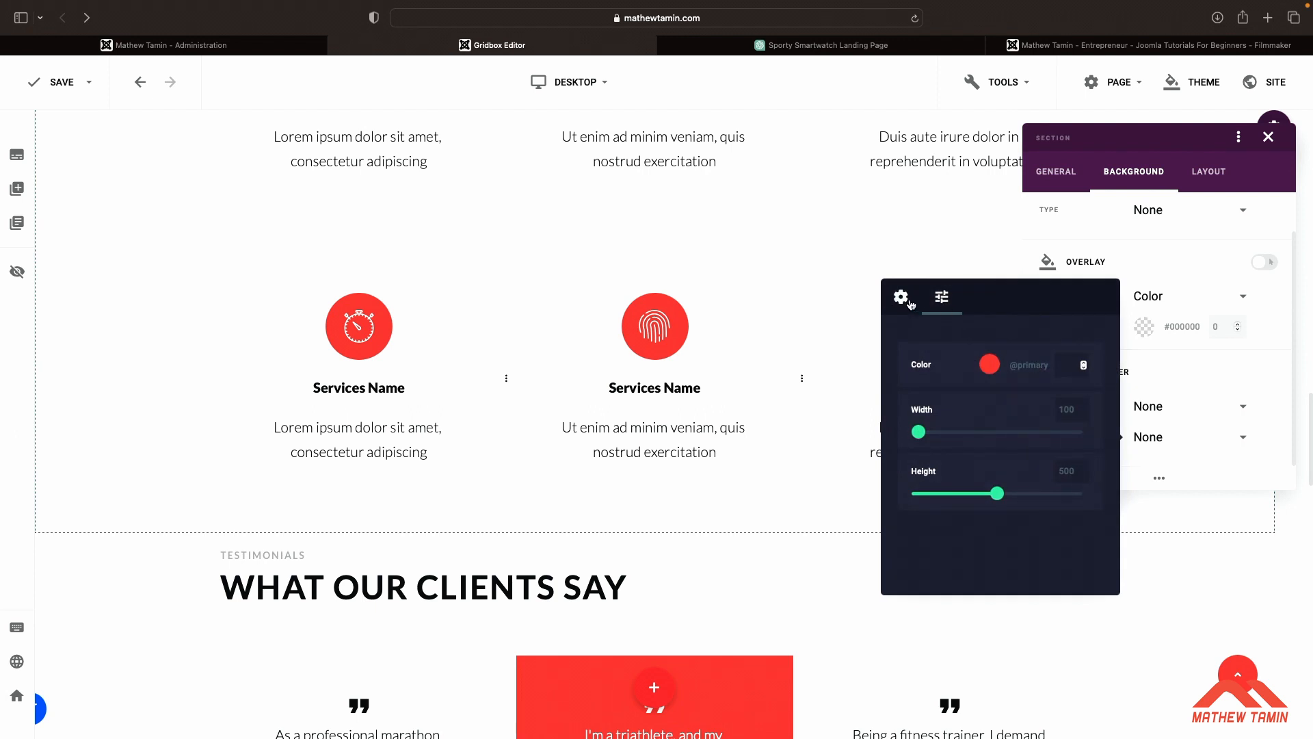
{"action": "left_click", "coordinate": [901, 297]}
{"action": "scroll", "coordinate": [999, 445], "scroll_direction": "down", "scroll_amount": 3}
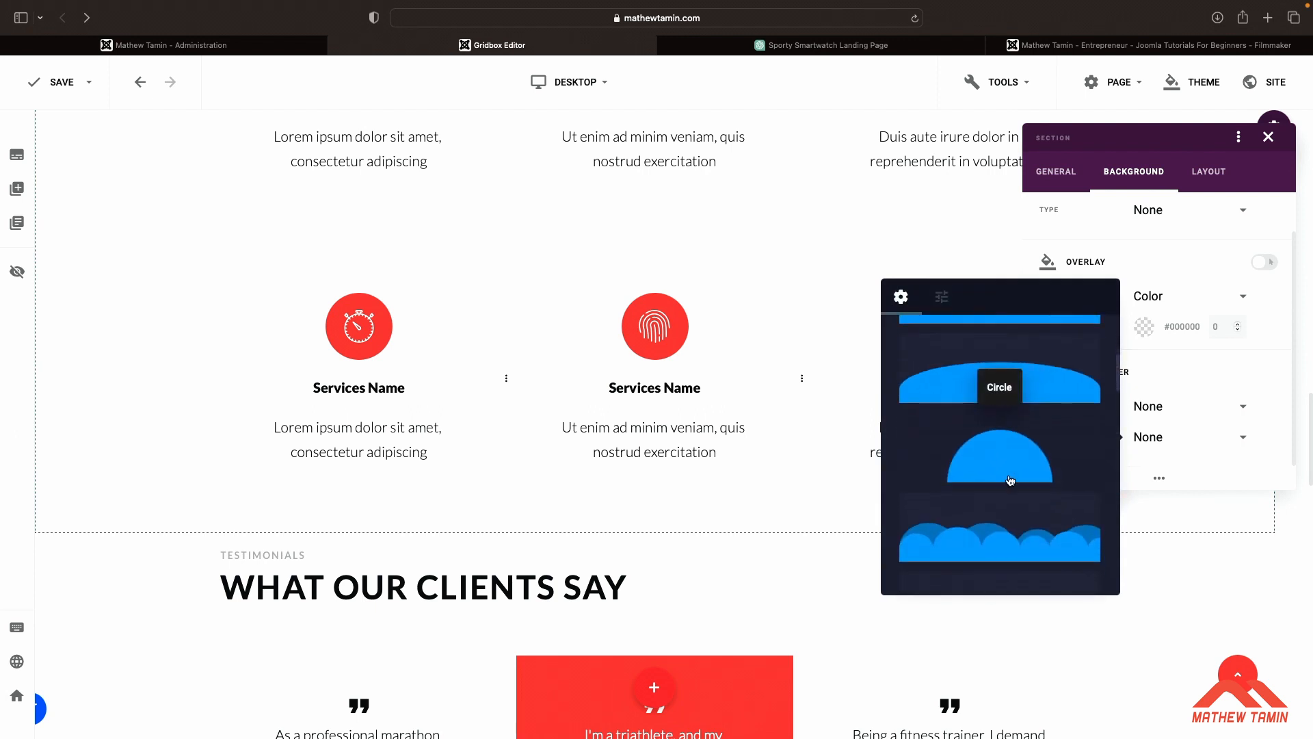
{"action": "scroll", "coordinate": [1010, 480], "scroll_direction": "down", "scroll_amount": 3}
{"action": "left_click", "coordinate": [1008, 440]}
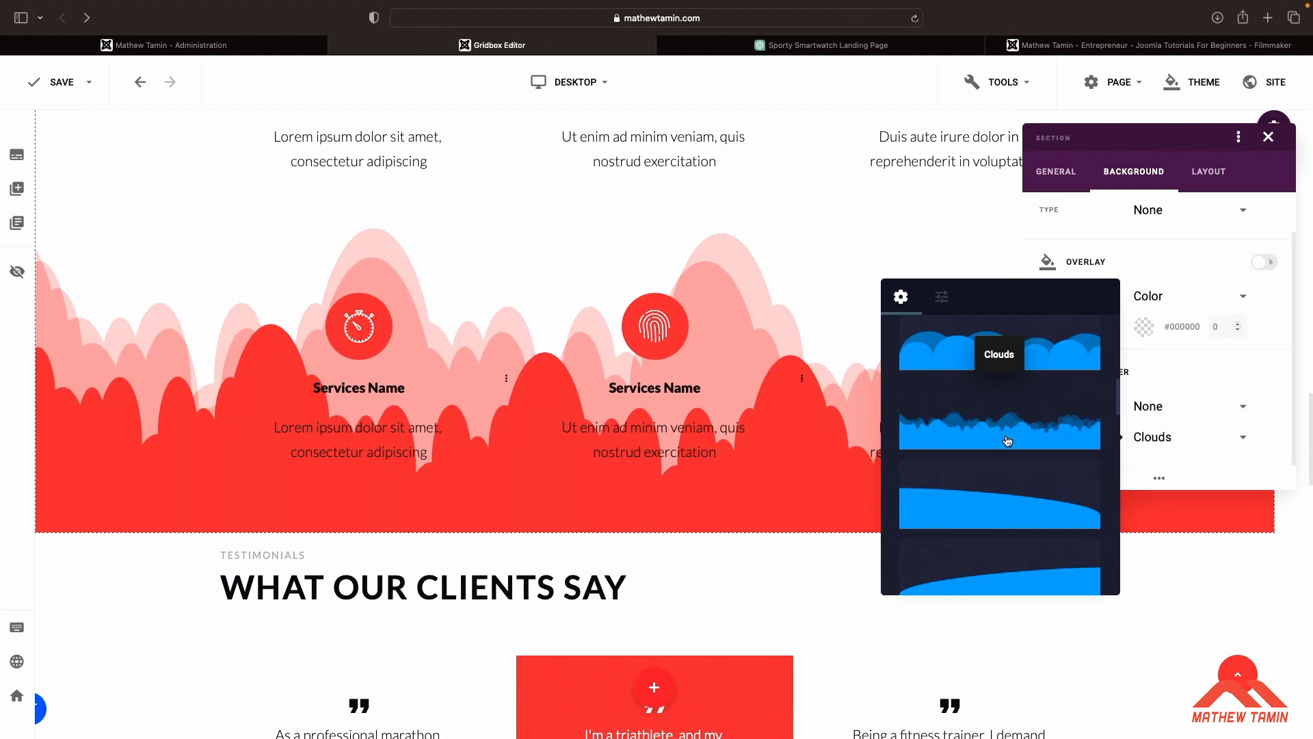
Reduce the Clouds shape divider's height to 32
{"action": "left_click", "coordinate": [942, 297]}
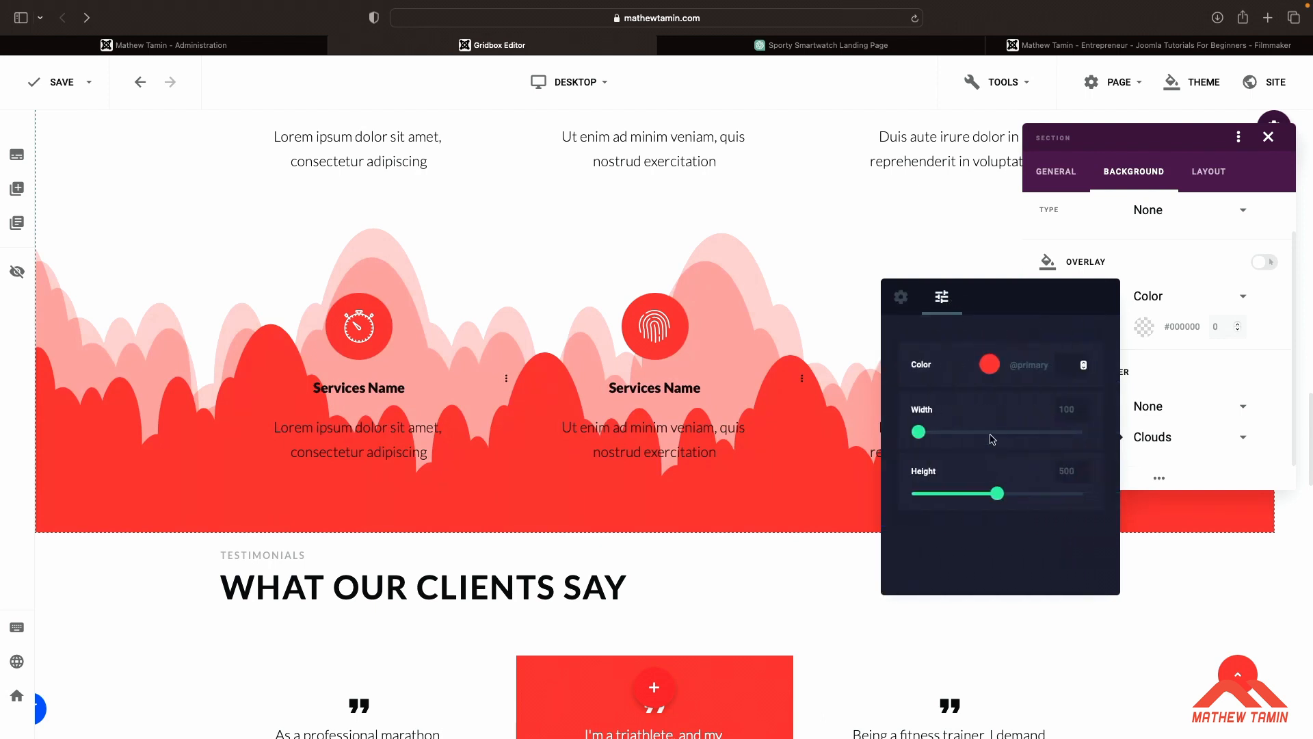
{"action": "left_click_drag", "start_coordinate": [995, 501], "coordinate": [925, 500]}
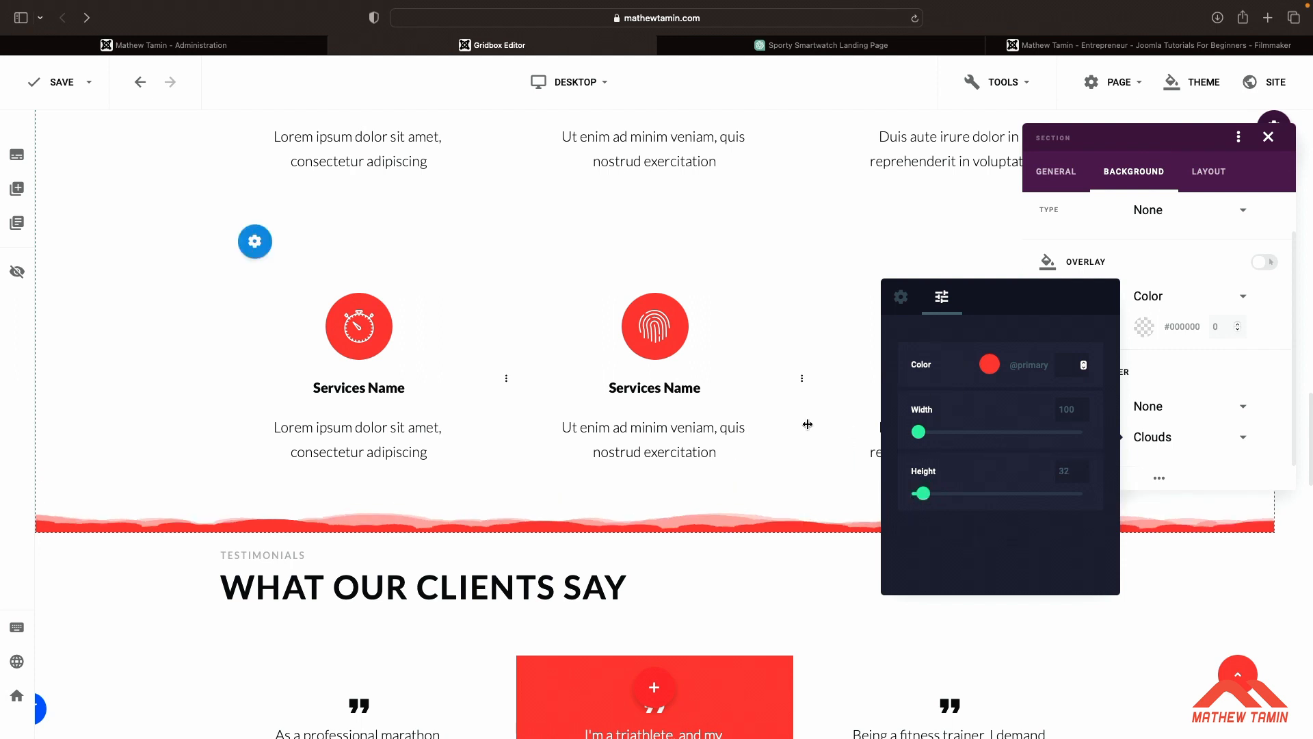
{"action": "scroll", "coordinate": [808, 424], "scroll_direction": "down", "scroll_amount": 3}
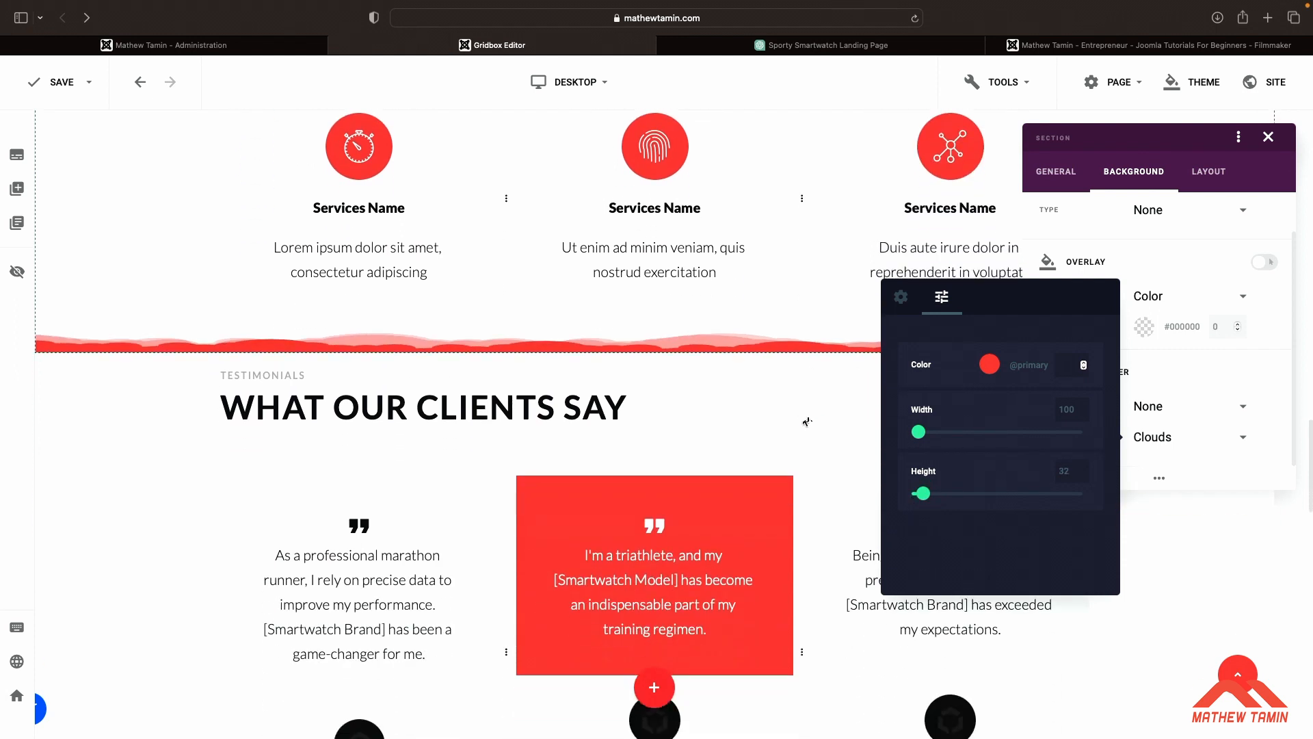
{"action": "left_click", "coordinate": [847, 533]}
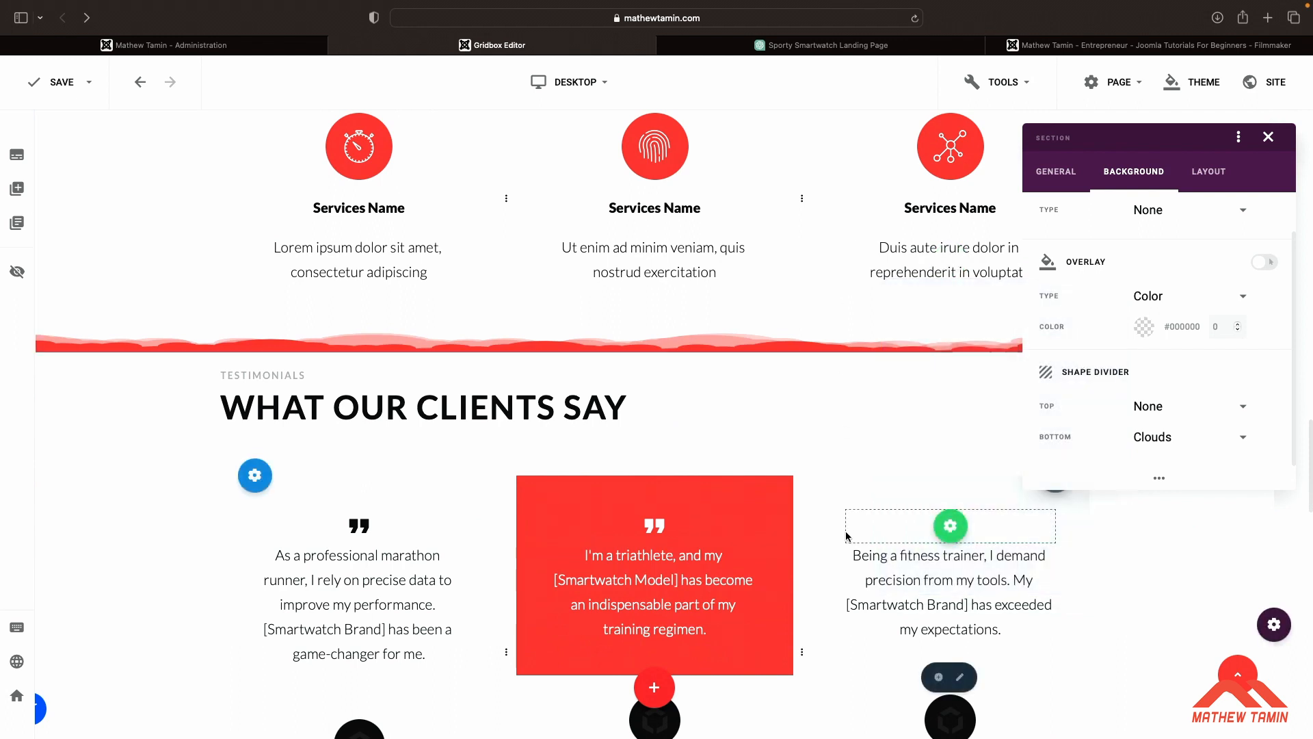
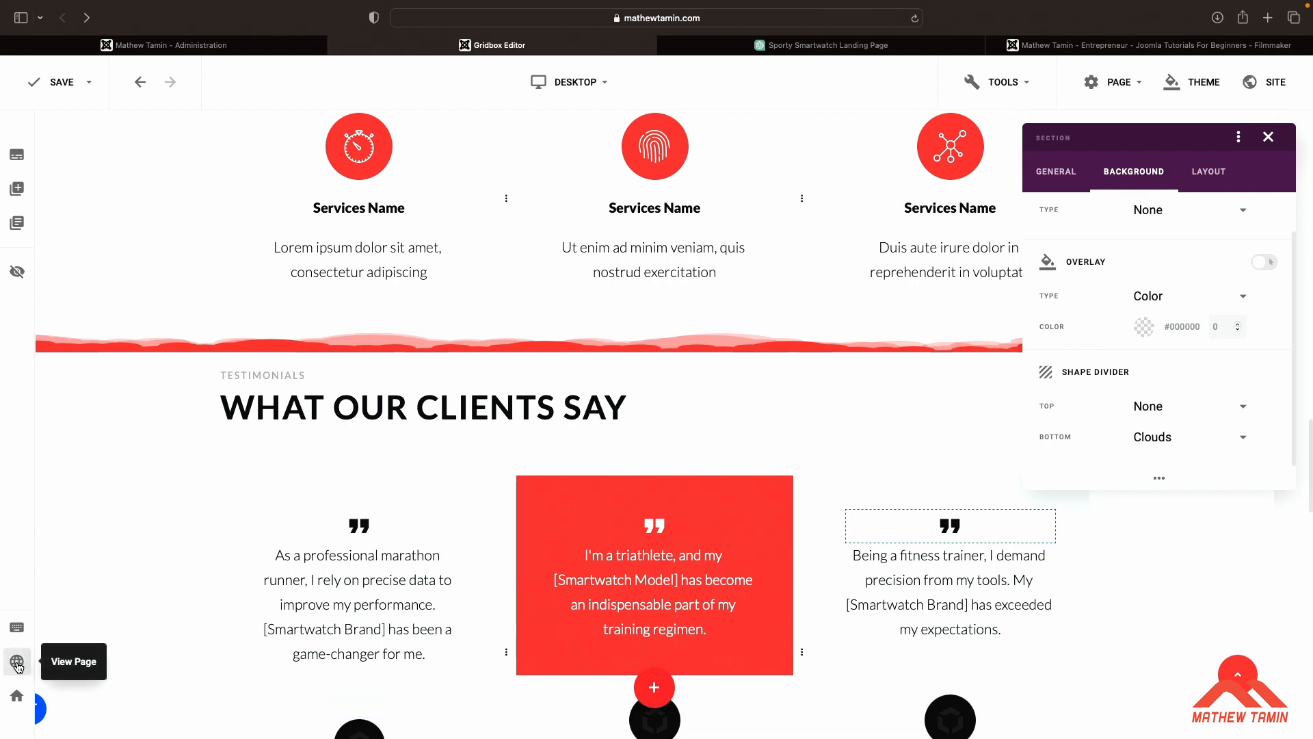
Open the live page preview, return to the editor and save the page
{"action": "left_click", "coordinate": [17, 663]}
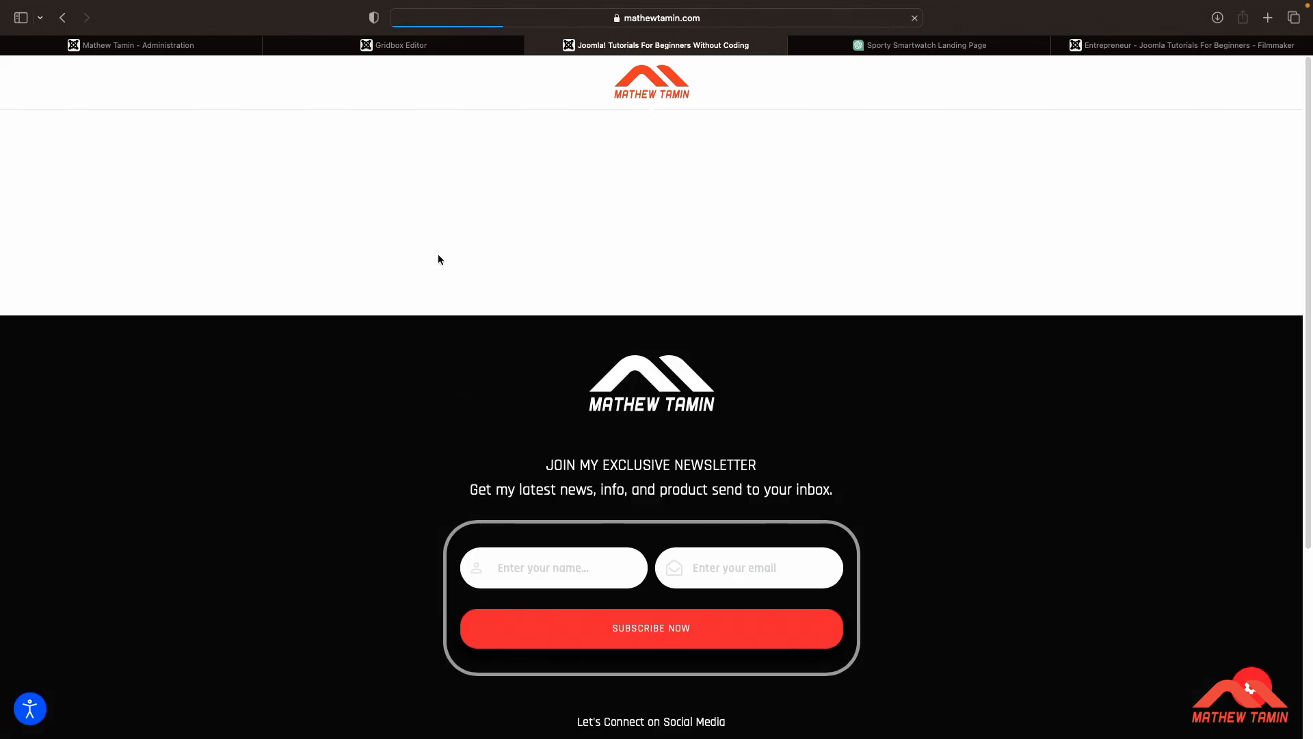
{"action": "left_click", "coordinate": [449, 48]}
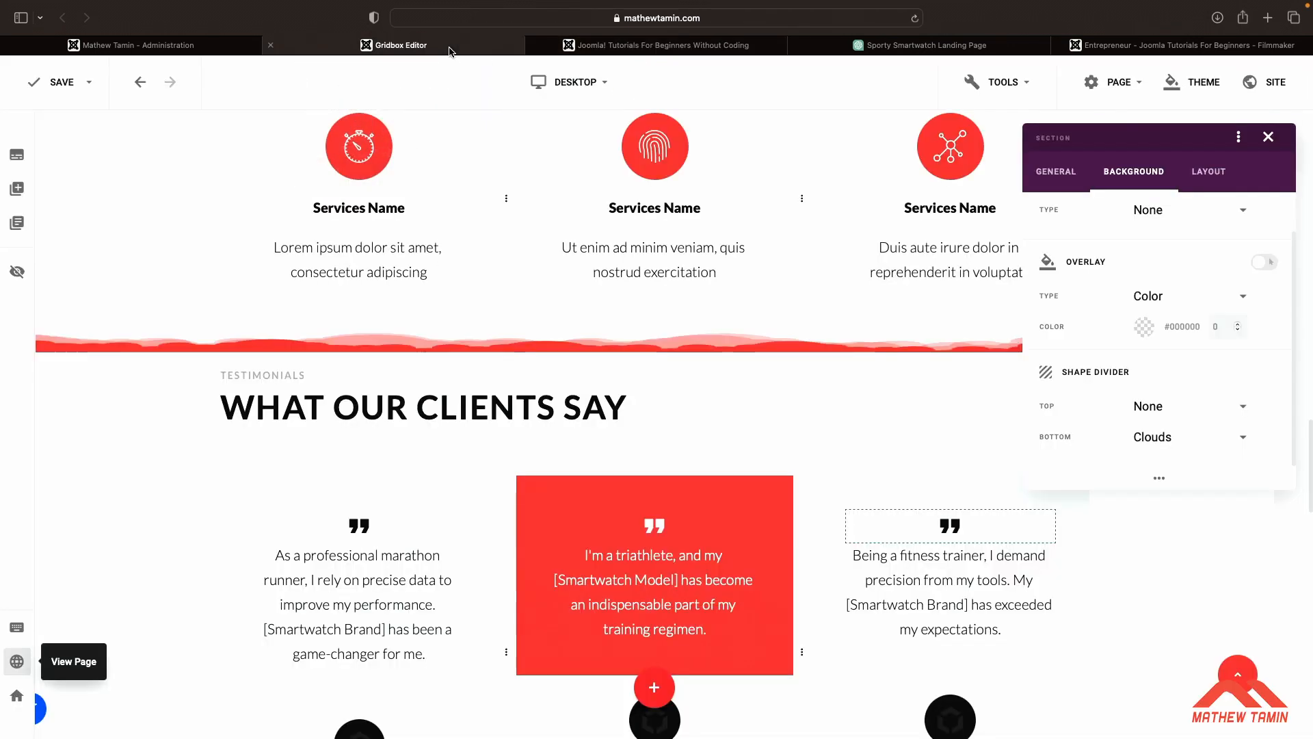
{"action": "left_click", "coordinate": [55, 89]}
Review the hero, about, services, testimonials and FAQ sections on the live landing page
{"action": "key", "text": "ctrl+Tab"}
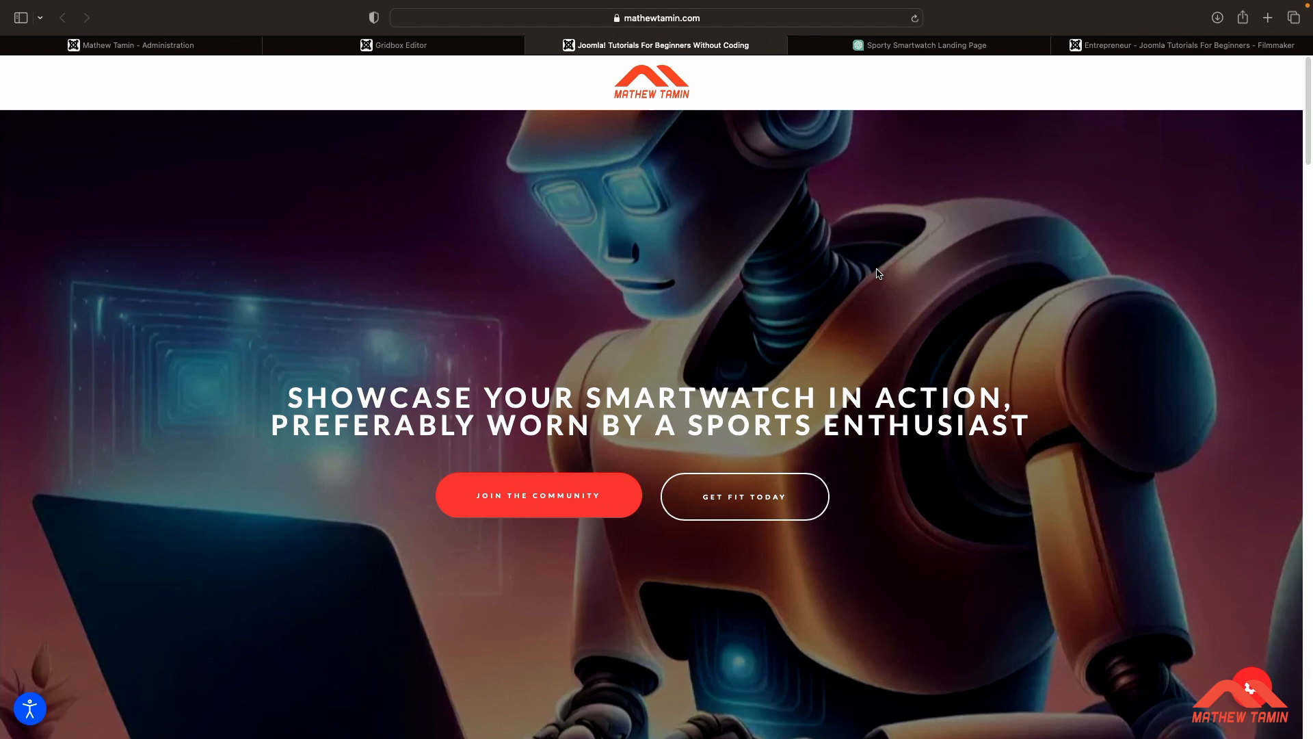
{"action": "scroll", "coordinate": [1064, 268], "scroll_direction": "down", "scroll_amount": 15}
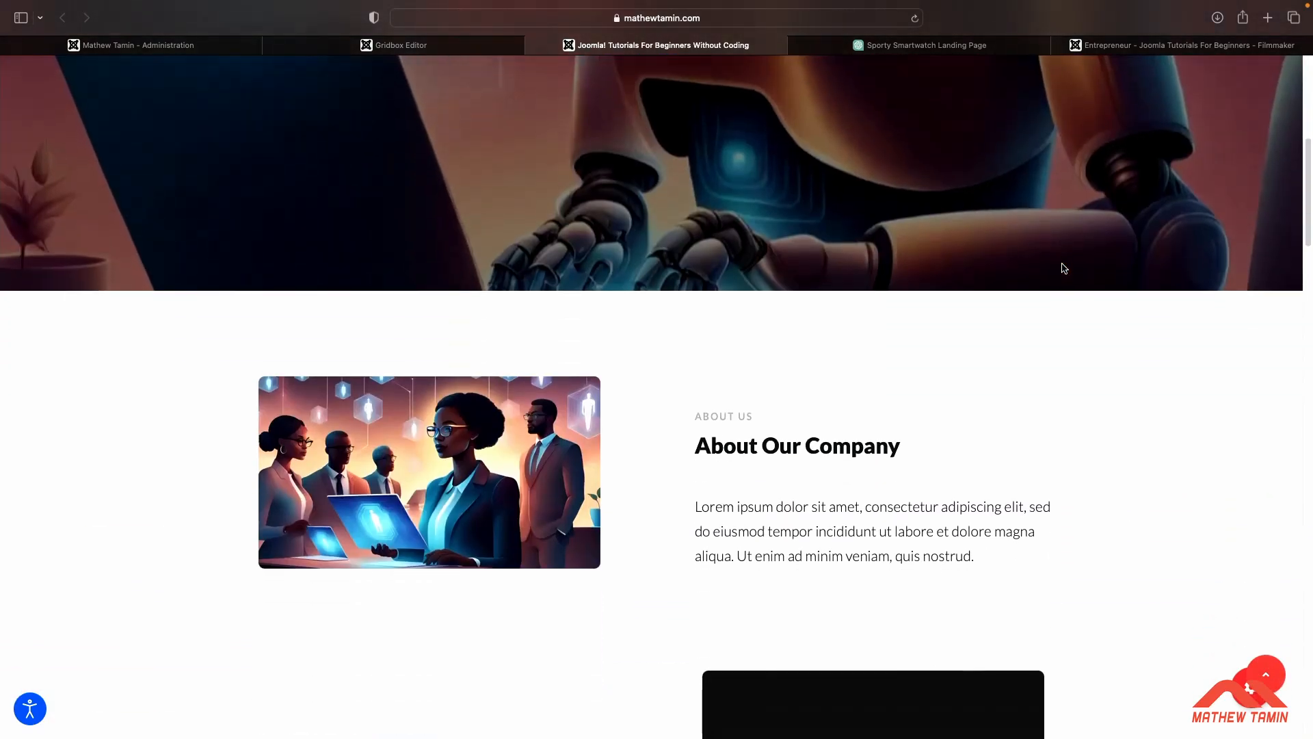
{"action": "scroll", "coordinate": [1063, 268], "scroll_direction": "down", "scroll_amount": 5}
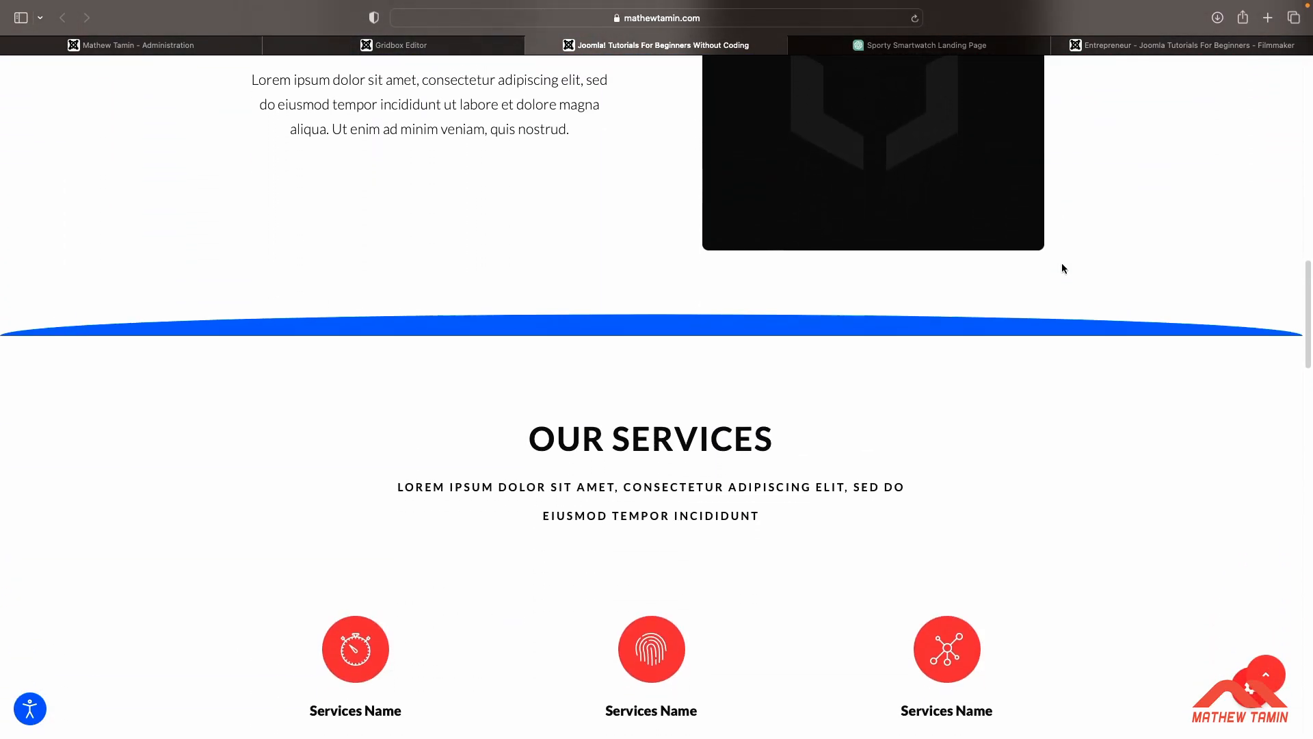
{"action": "scroll", "coordinate": [1064, 268], "scroll_direction": "down", "scroll_amount": 10}
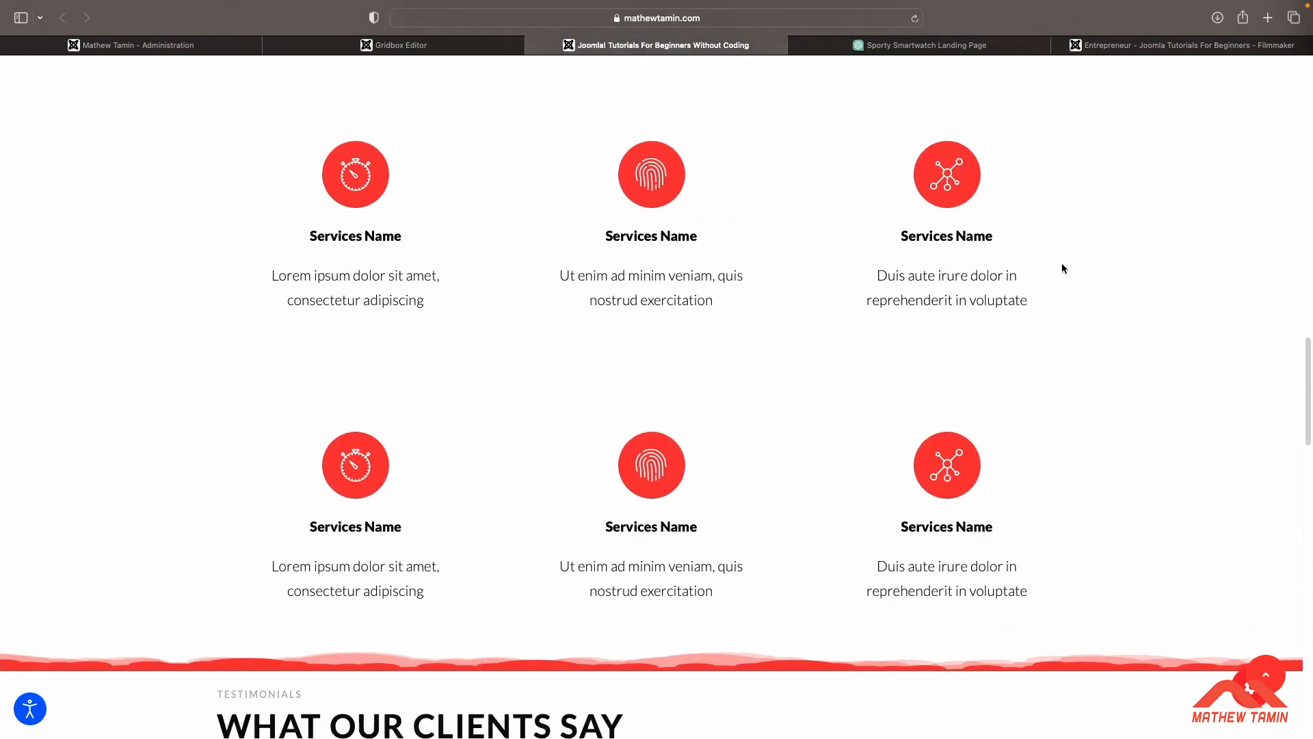
{"action": "scroll", "coordinate": [1063, 267], "scroll_direction": "down", "scroll_amount": 10}
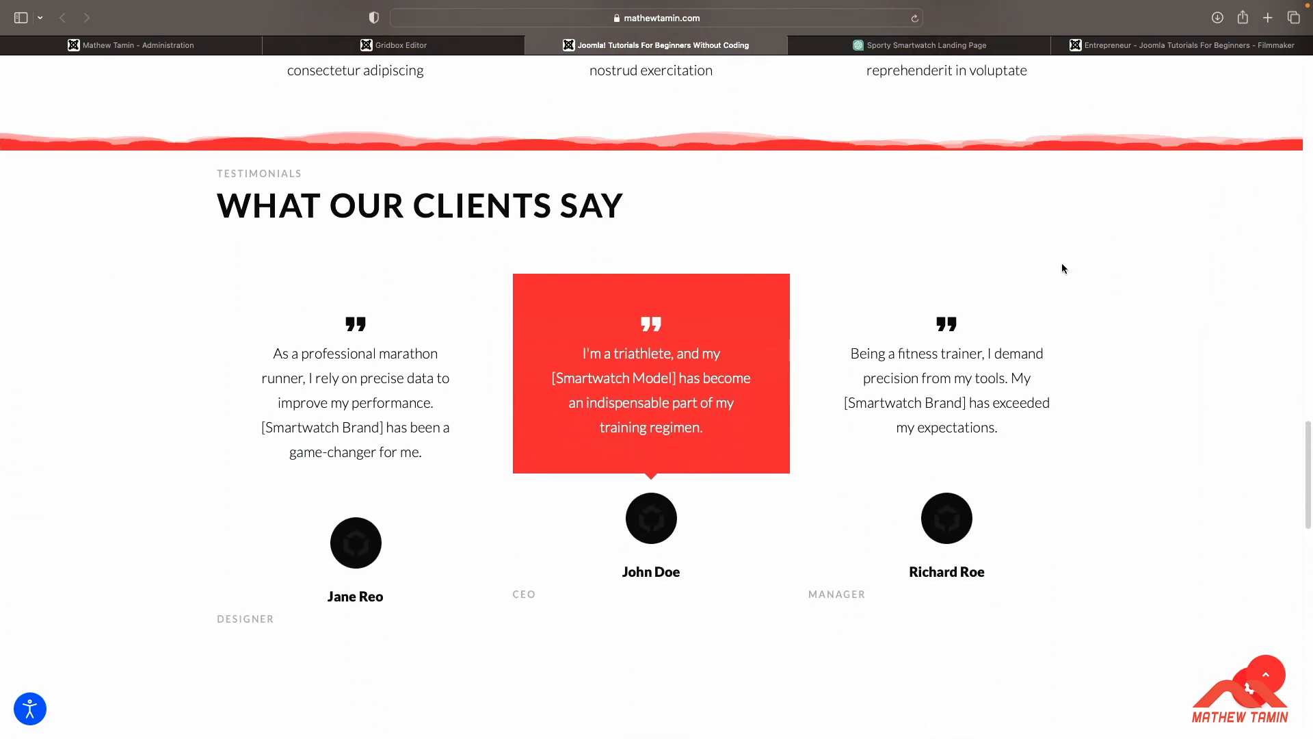
{"action": "scroll", "coordinate": [1063, 268], "scroll_direction": "down", "scroll_amount": 10}
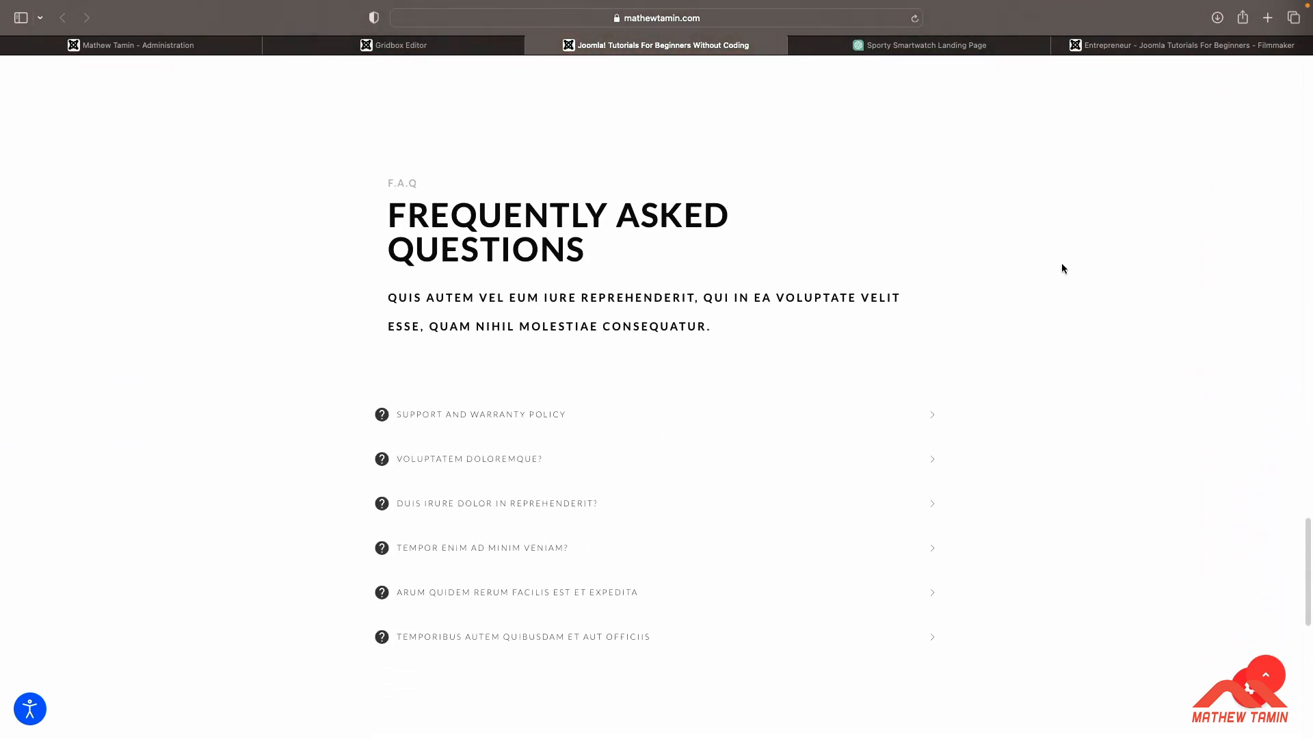
{"action": "scroll", "coordinate": [1063, 268], "scroll_direction": "up", "scroll_amount": 20}
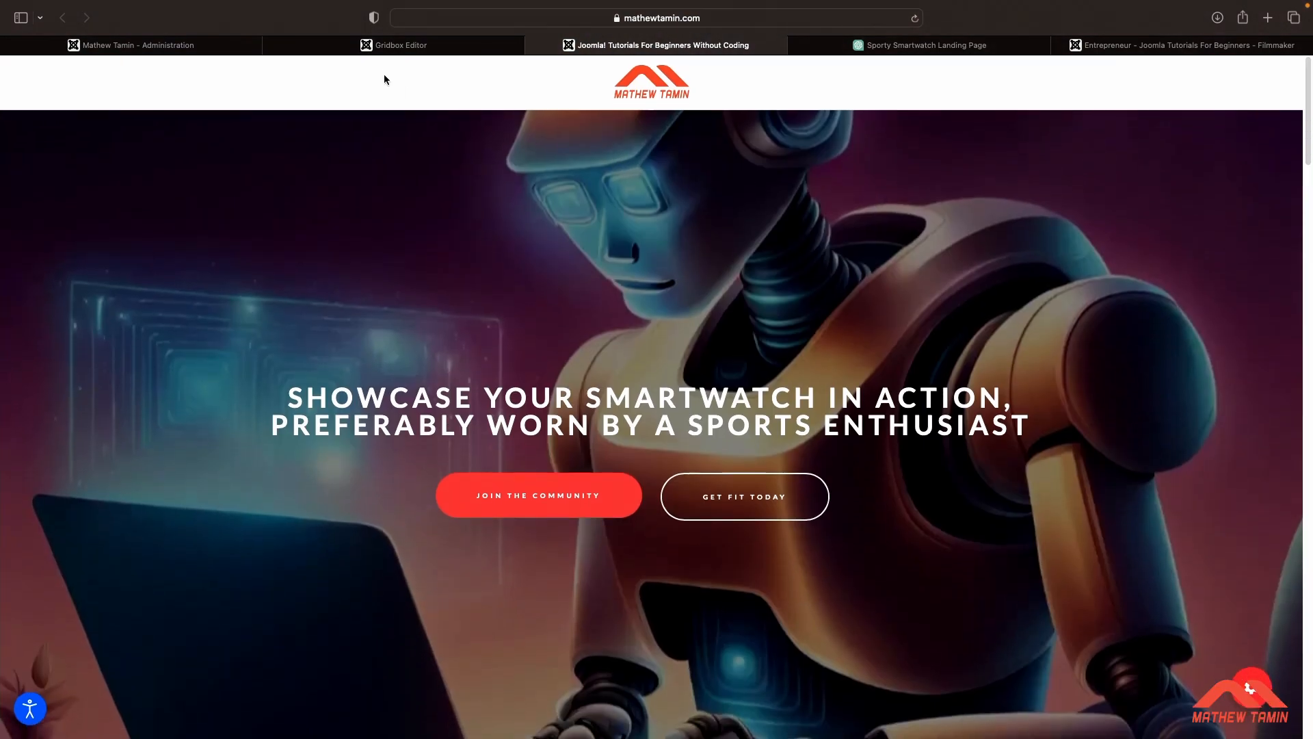
Set the services section's background type to Gradient
{"action": "left_click", "coordinate": [404, 46]}
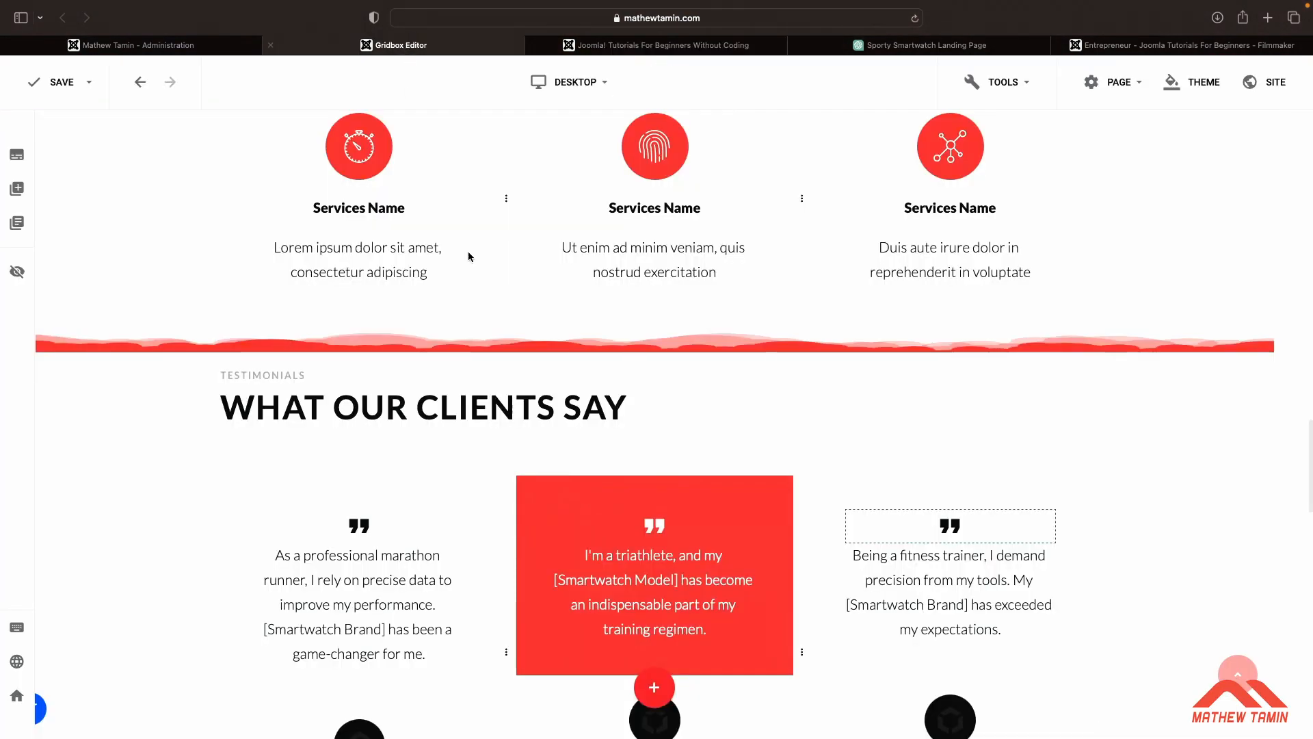
{"action": "scroll", "coordinate": [542, 408], "scroll_direction": "up", "scroll_amount": 10}
{"action": "scroll", "coordinate": [542, 408], "scroll_direction": "up", "scroll_amount": 10}
{"action": "scroll", "coordinate": [542, 407], "scroll_direction": "down", "scroll_amount": 16}
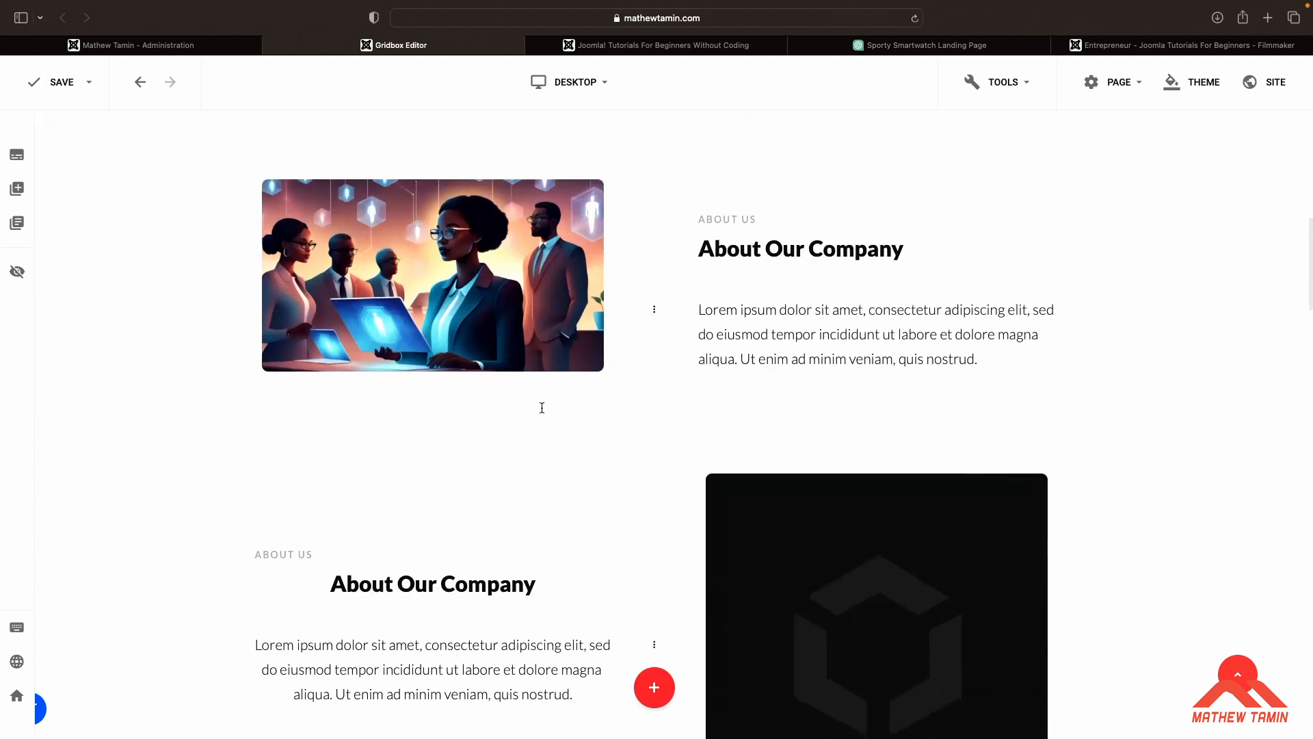
{"action": "mouse_move", "coordinate": [1274, 488]}
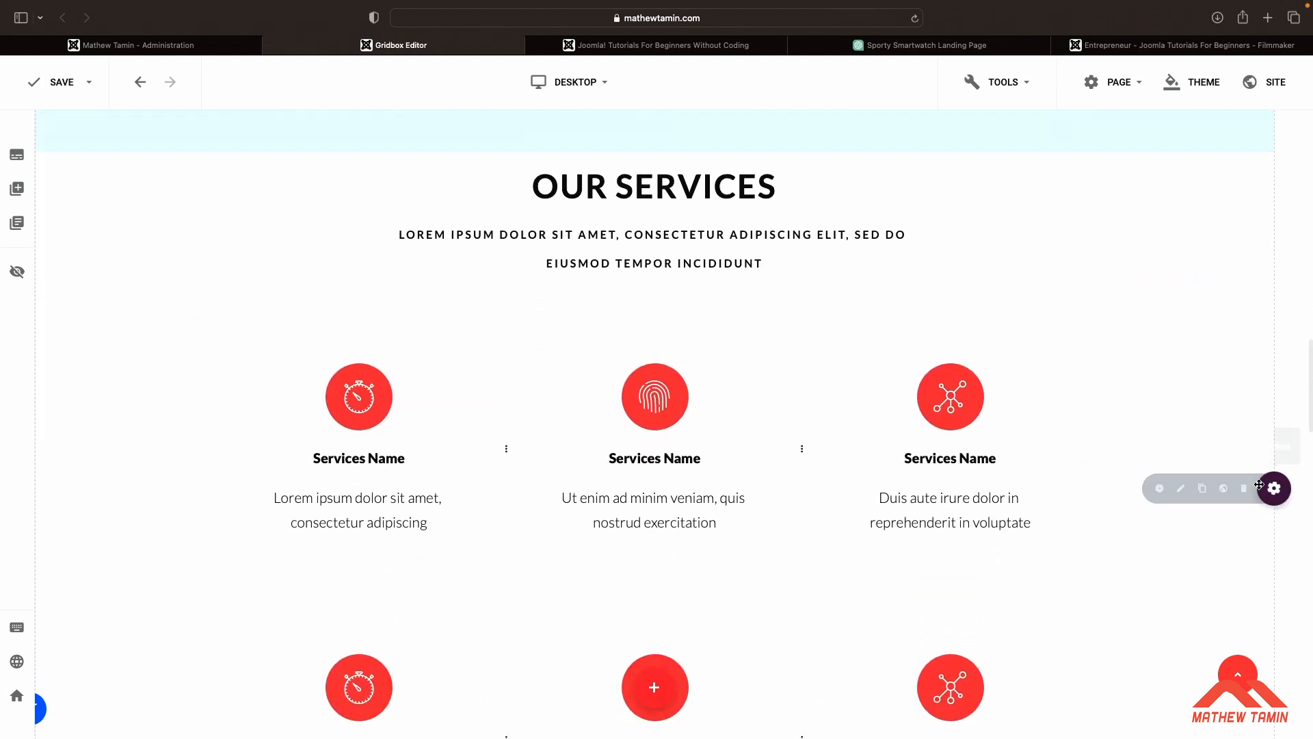
{"action": "left_click", "coordinate": [1182, 488]}
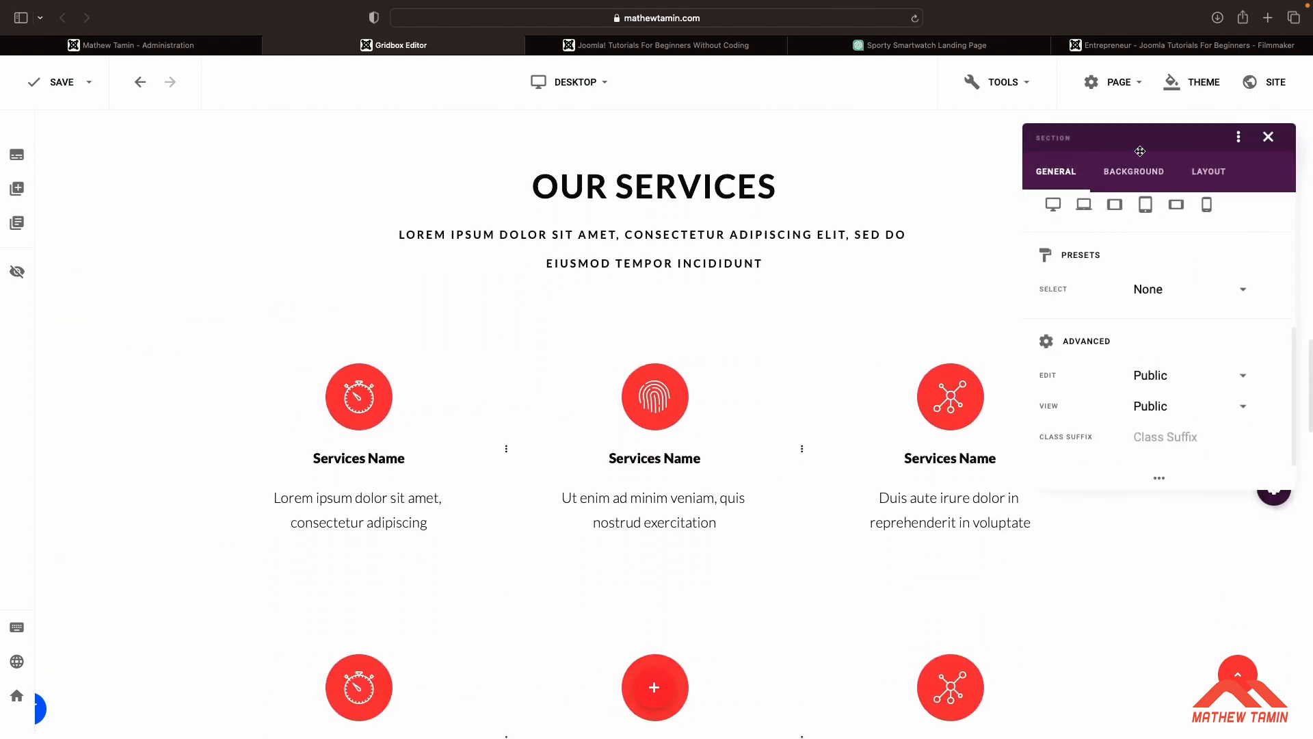
{"action": "left_click", "coordinate": [1133, 171]}
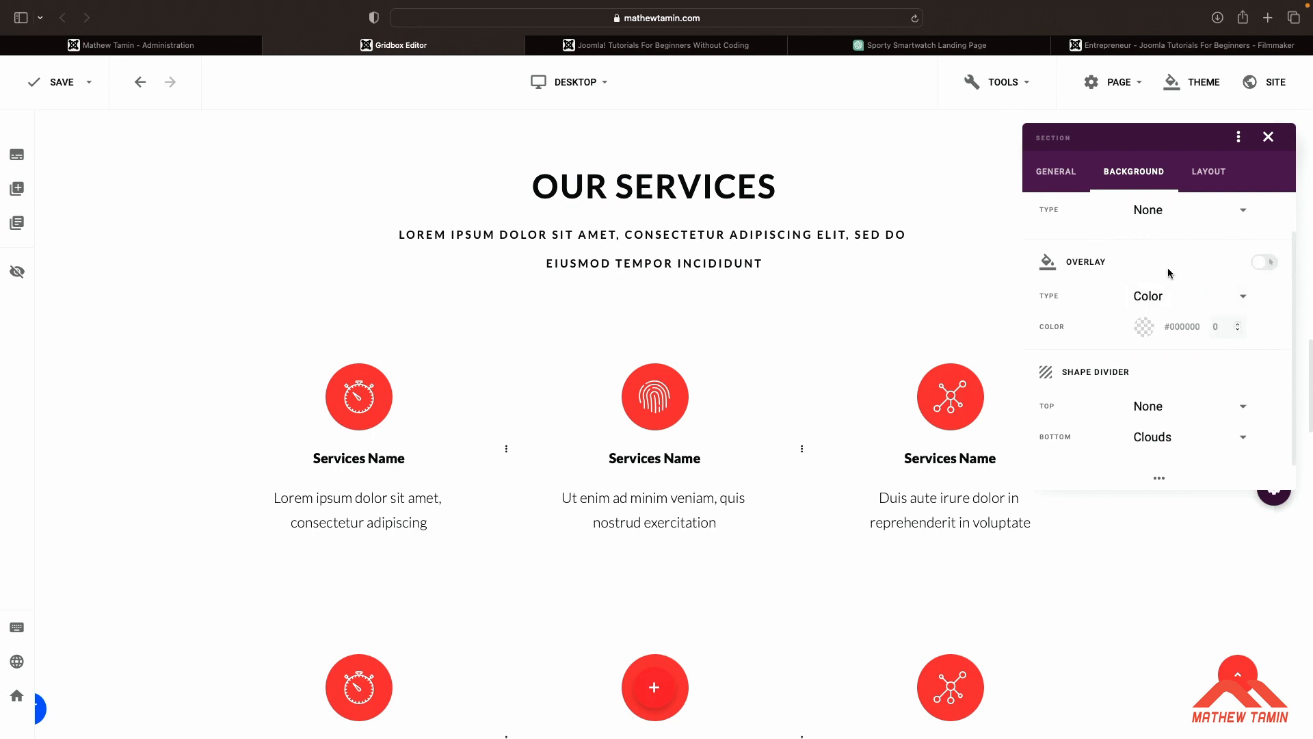
{"action": "scroll", "coordinate": [1183, 304], "scroll_direction": "up", "scroll_amount": 2}
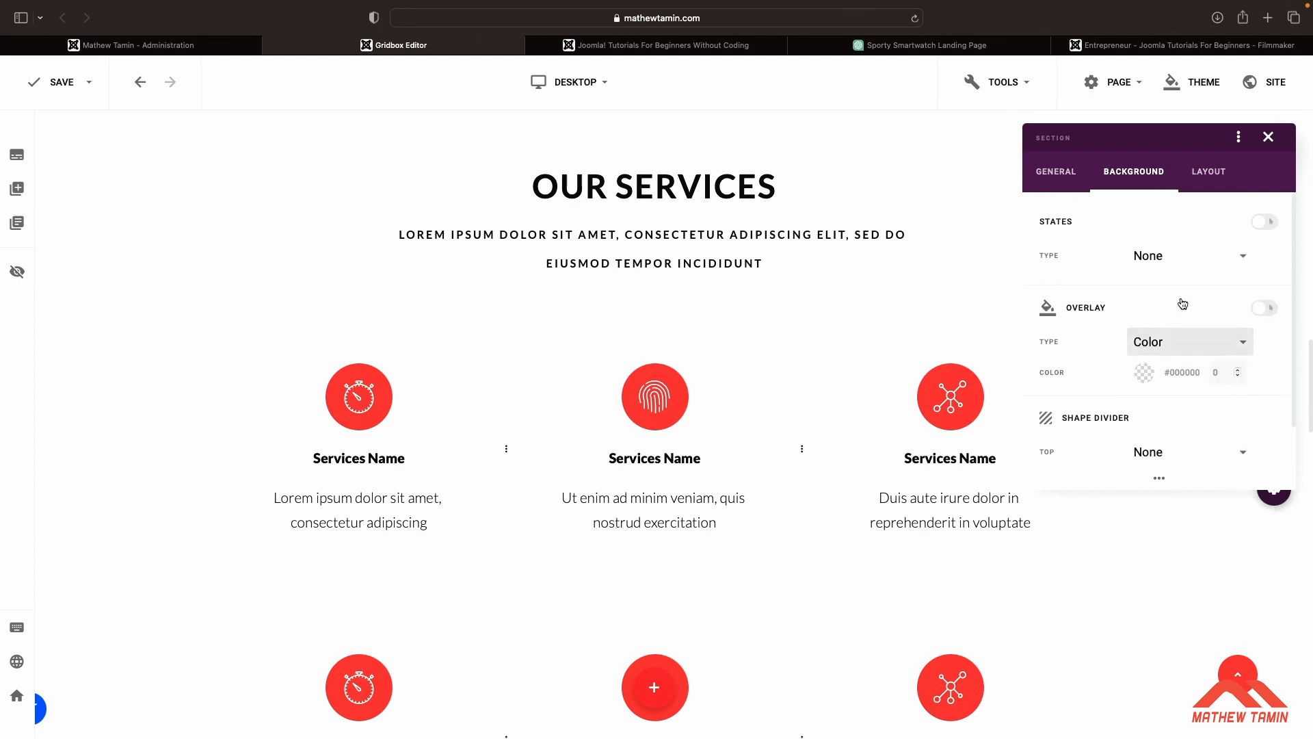
{"action": "left_click", "coordinate": [1172, 258]}
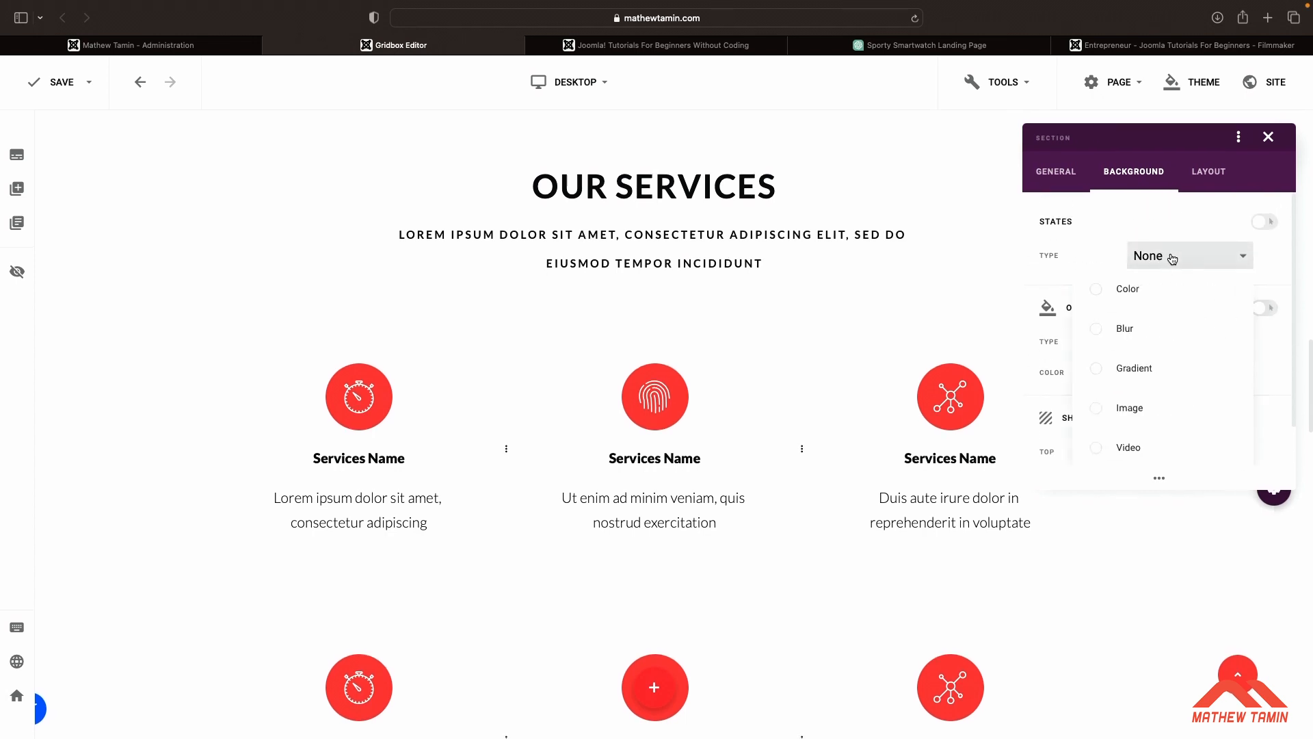
{"action": "left_click", "coordinate": [1098, 370]}
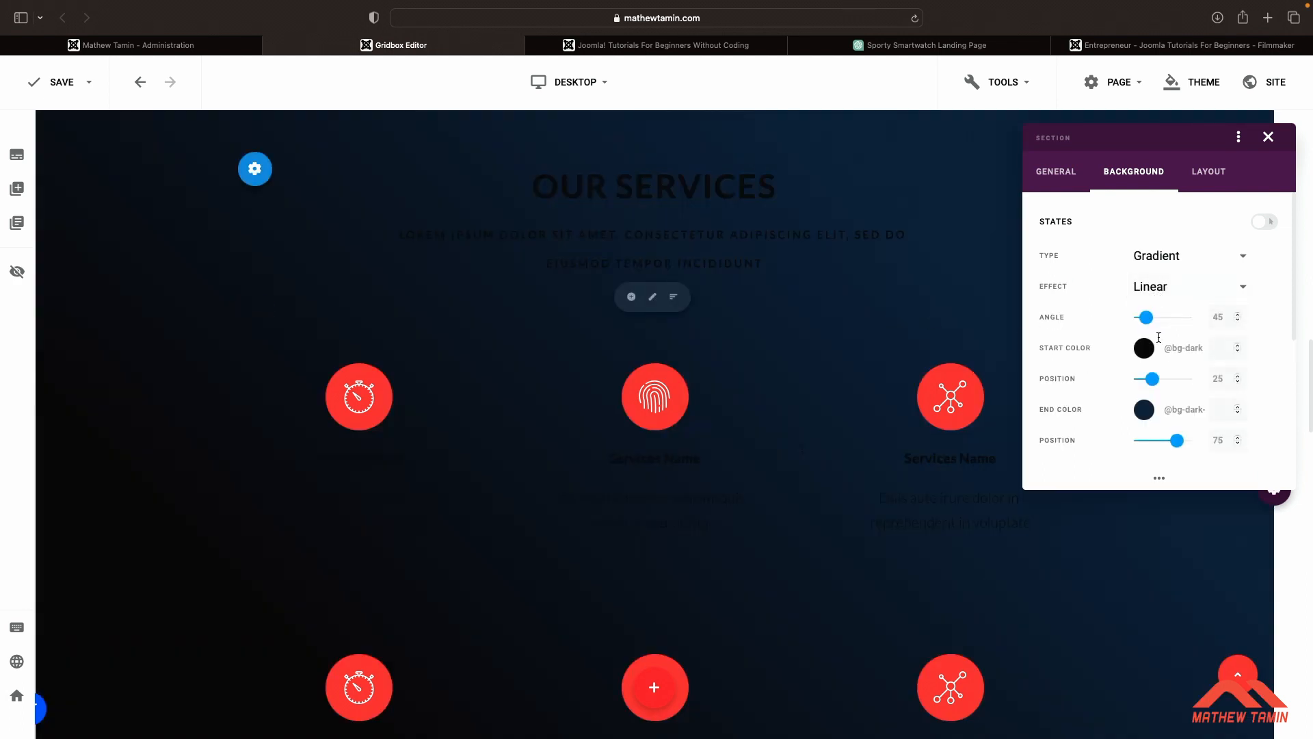
Set the gradient's start color to light grey #e0e0e0
{"action": "left_click", "coordinate": [1146, 349]}
{"action": "left_click_drag", "start_coordinate": [981, 293], "coordinate": [950, 295]}
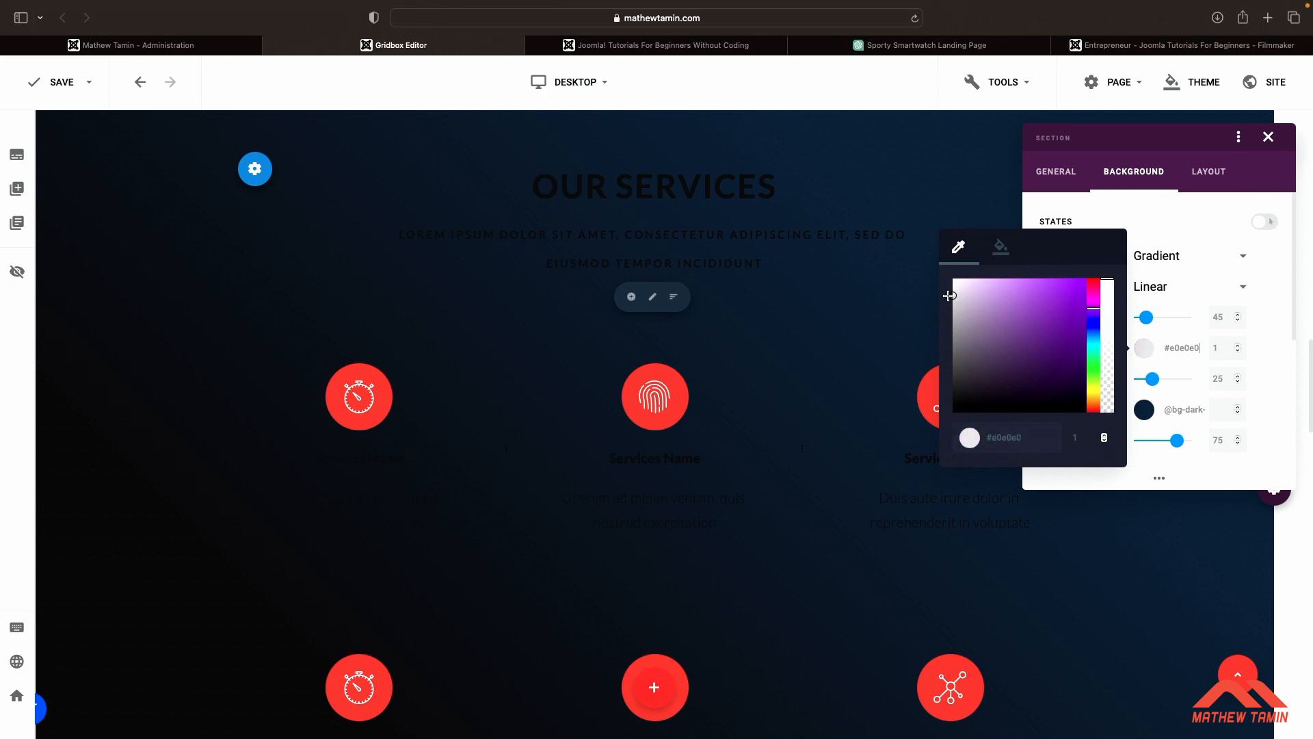
{"action": "scroll", "coordinate": [848, 363], "scroll_direction": "down", "scroll_amount": 5}
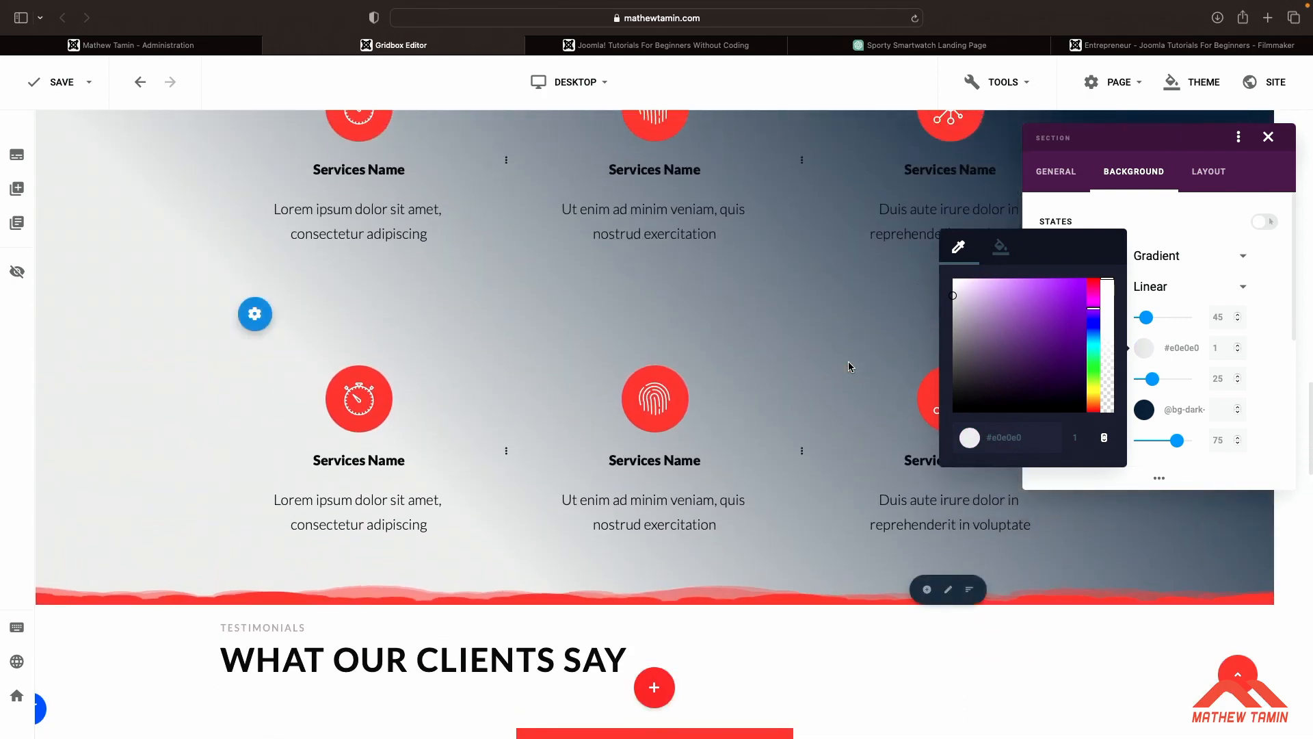
{"action": "scroll", "coordinate": [849, 367], "scroll_direction": "up", "scroll_amount": 1}
{"action": "scroll", "coordinate": [849, 365], "scroll_direction": "up", "scroll_amount": 1}
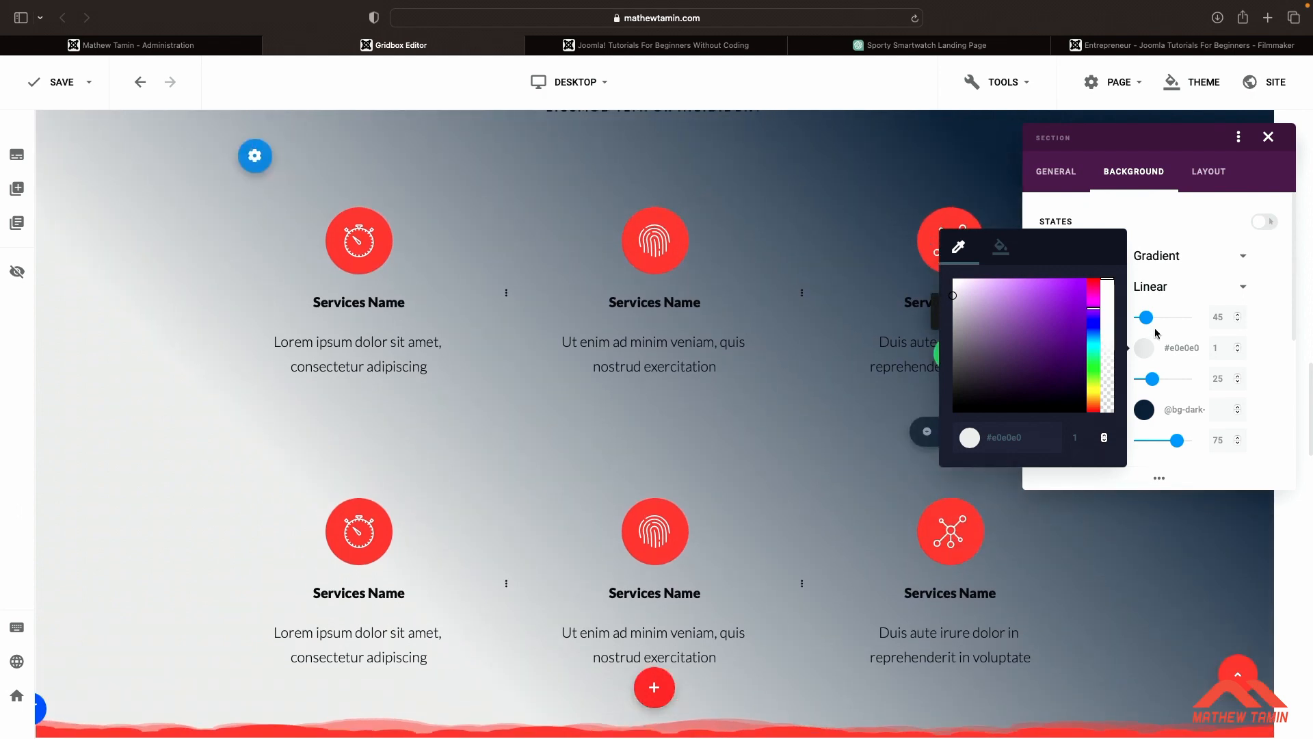
Switch the gradient effect to Radial and set its start color to the theme's secondary blue
{"action": "left_click", "coordinate": [1163, 287]}
{"action": "left_click", "coordinate": [1163, 287]}
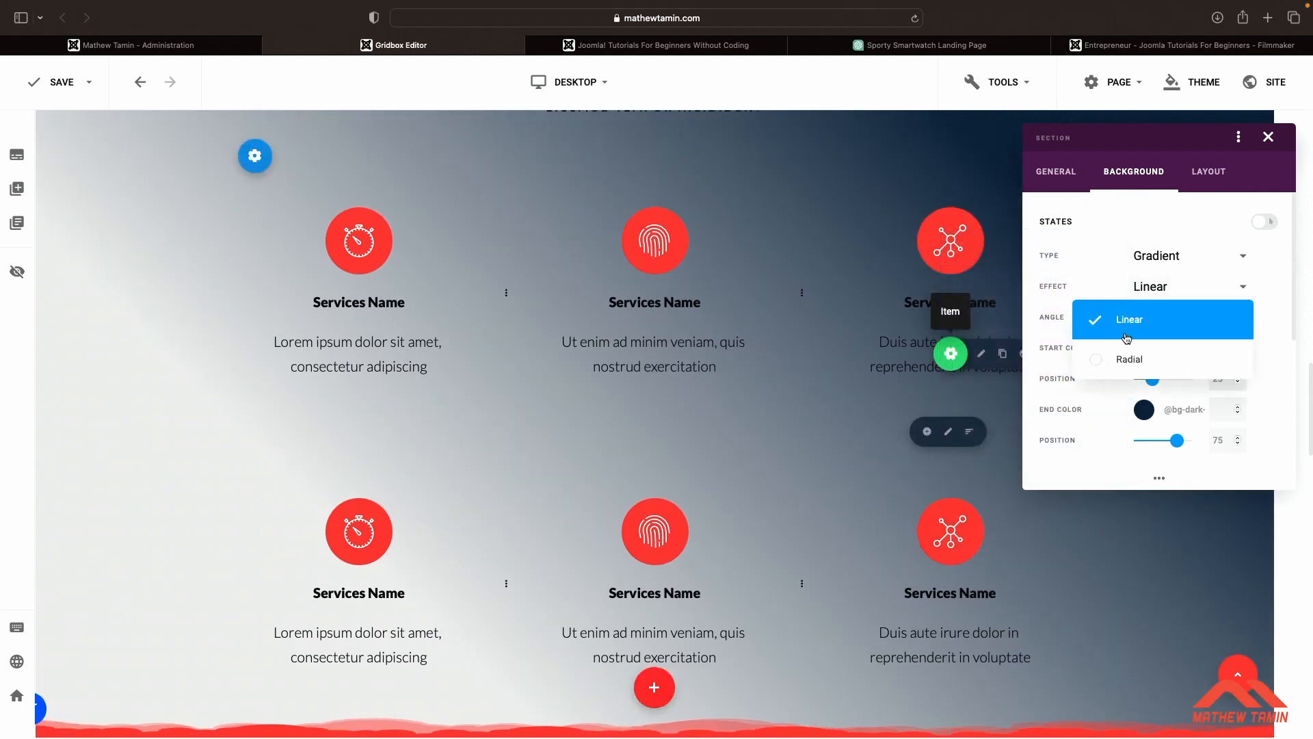
{"action": "left_click", "coordinate": [1095, 361]}
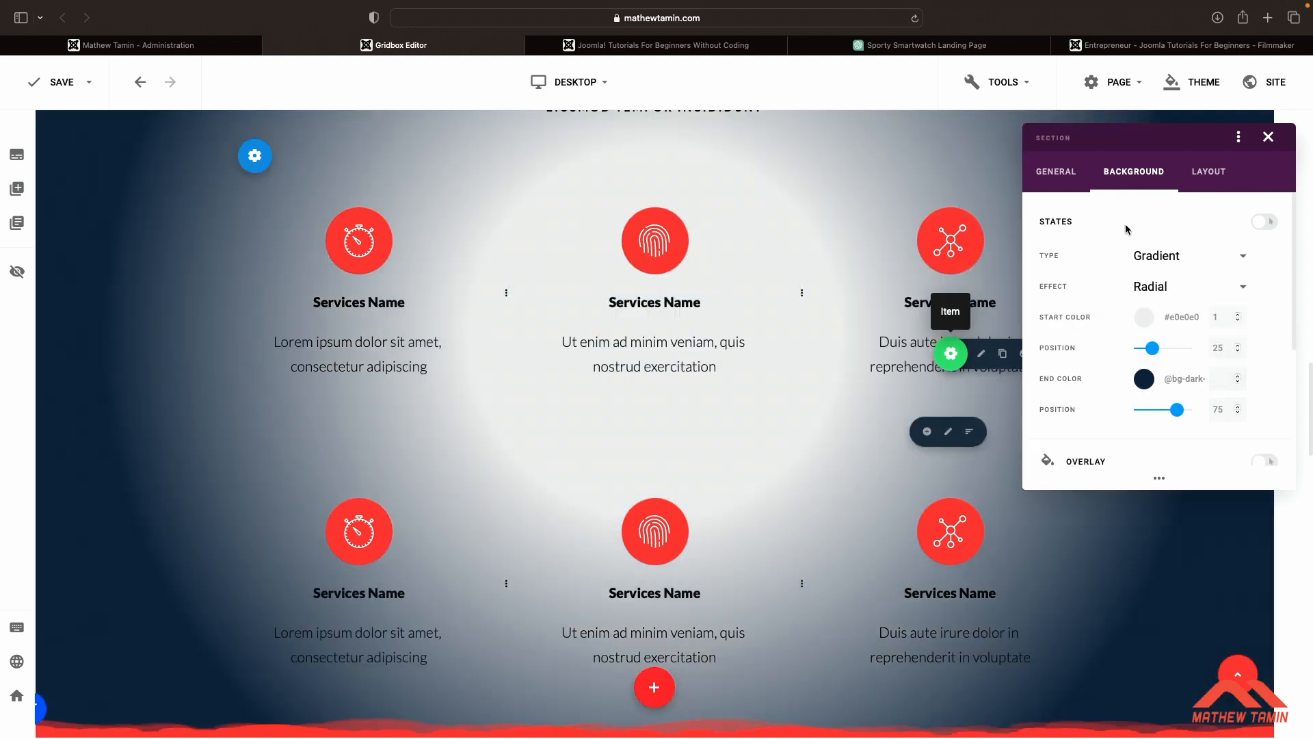
{"action": "left_click", "coordinate": [1176, 316]}
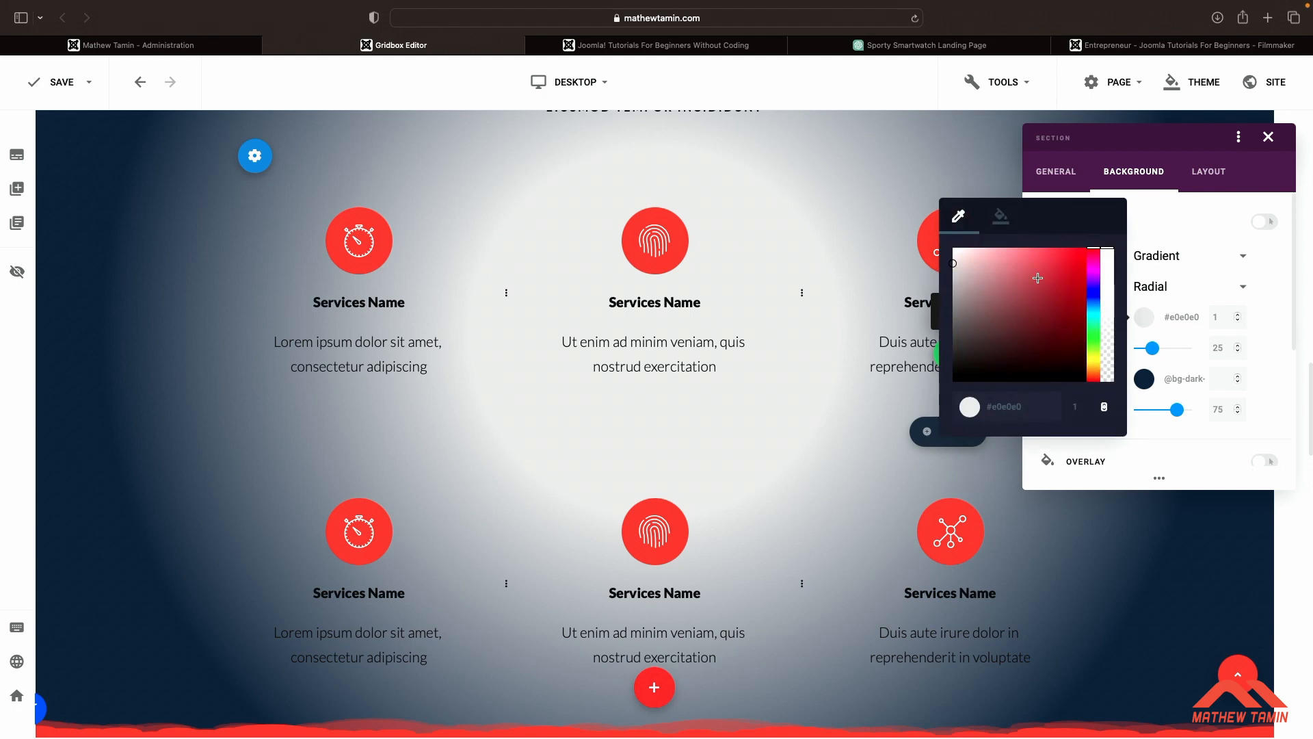
{"action": "left_click", "coordinate": [1002, 217]}
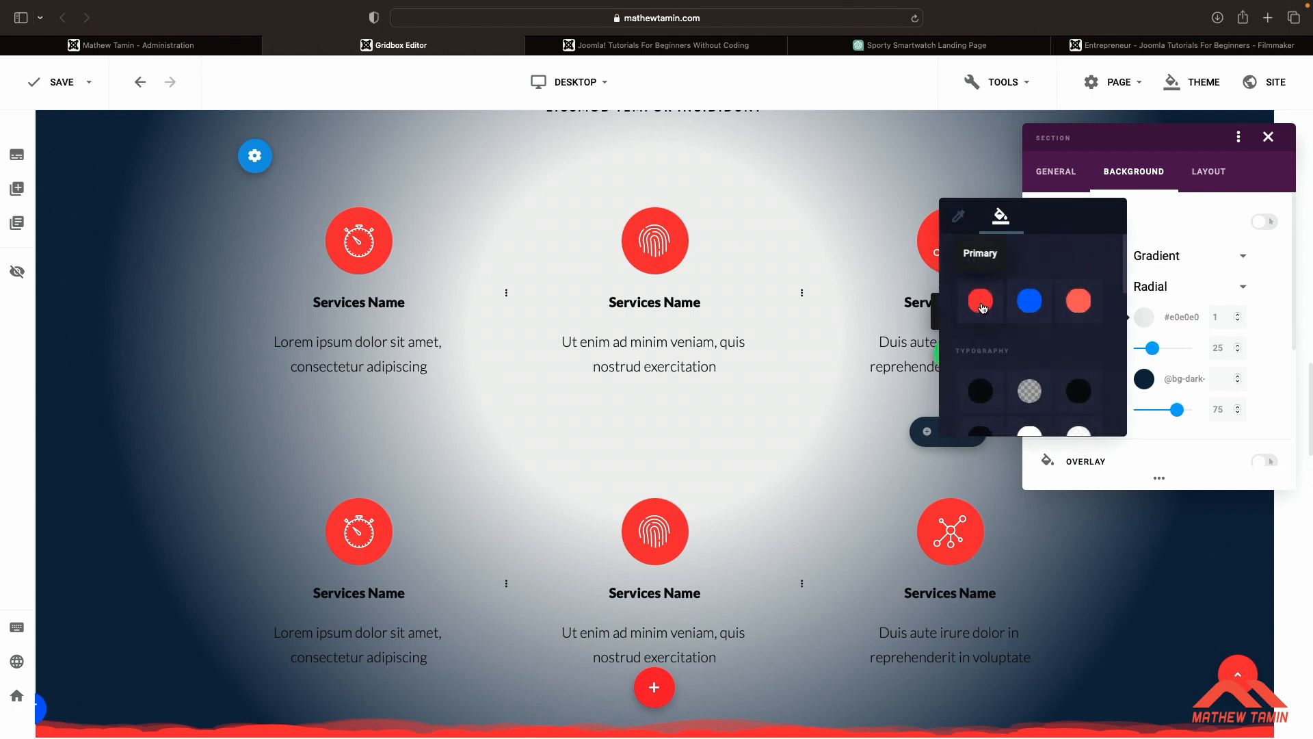
{"action": "left_click", "coordinate": [1033, 321]}
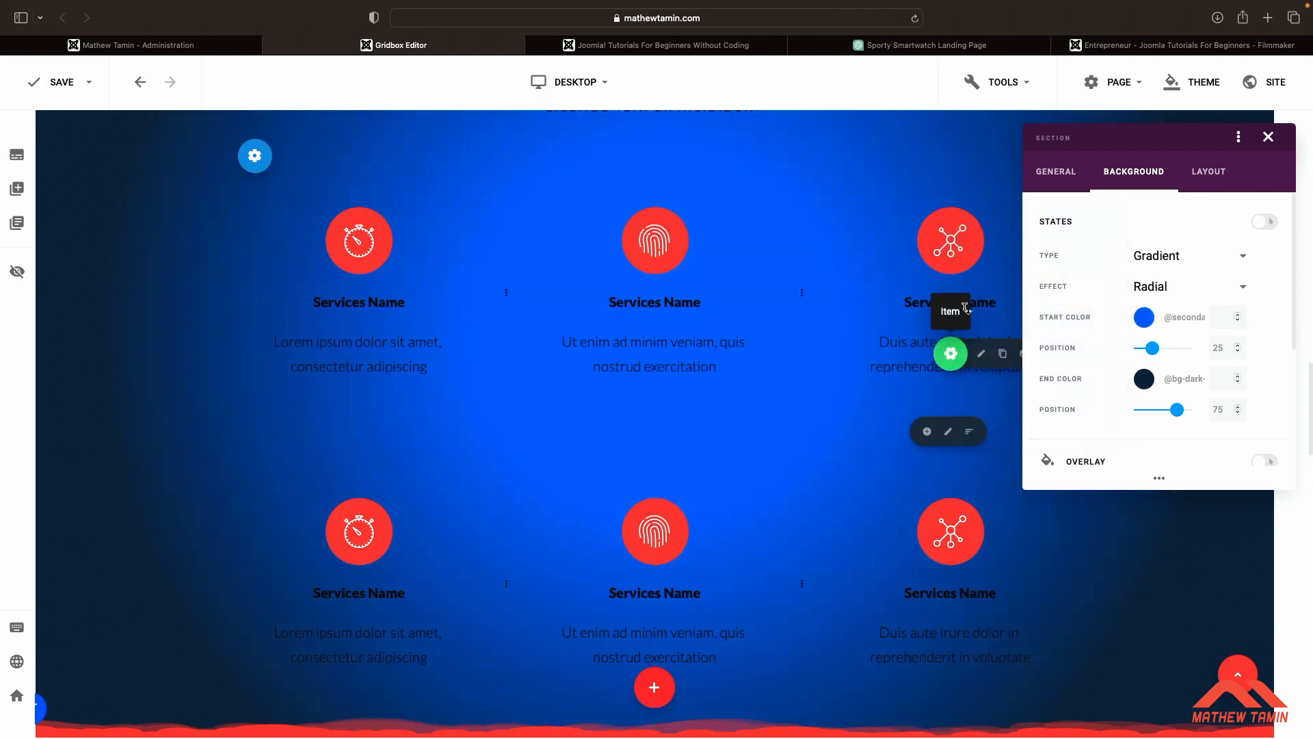
Save the page
{"action": "scroll", "coordinate": [824, 348], "scroll_direction": "down", "scroll_amount": 9}
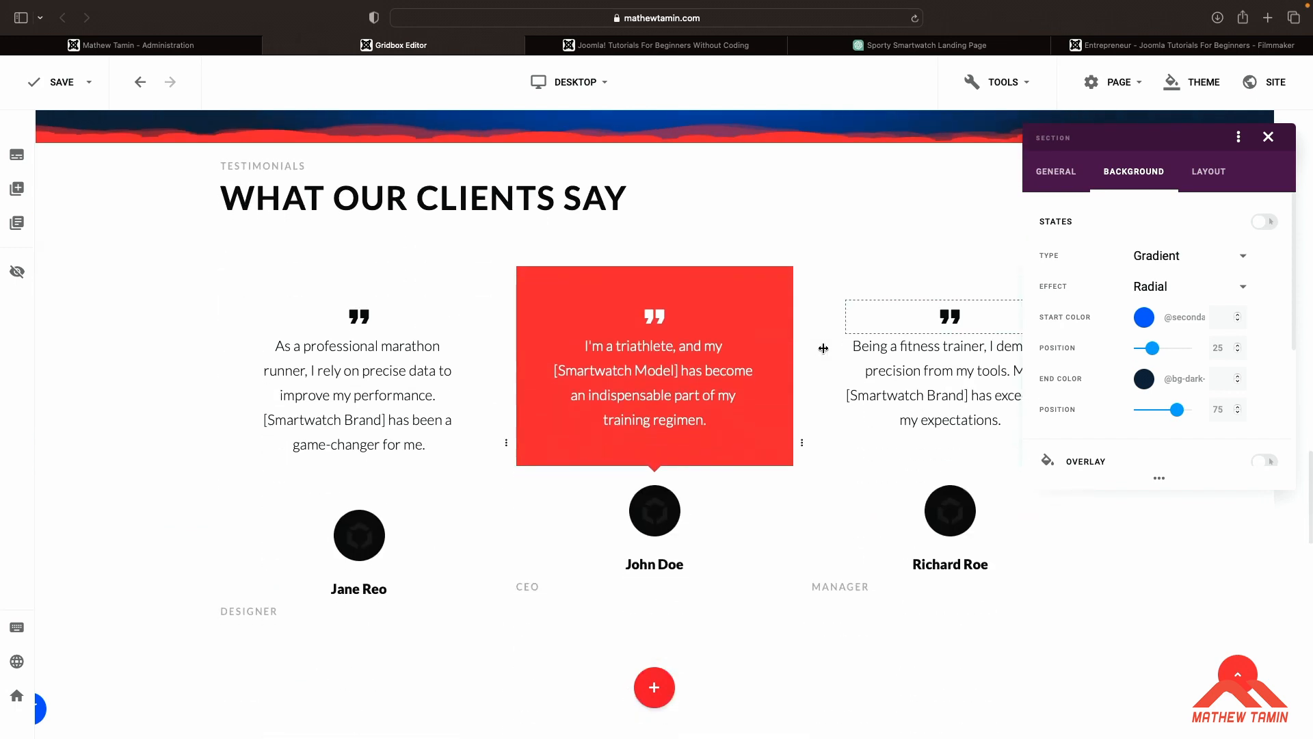
{"action": "scroll", "coordinate": [823, 347], "scroll_direction": "up", "scroll_amount": 3}
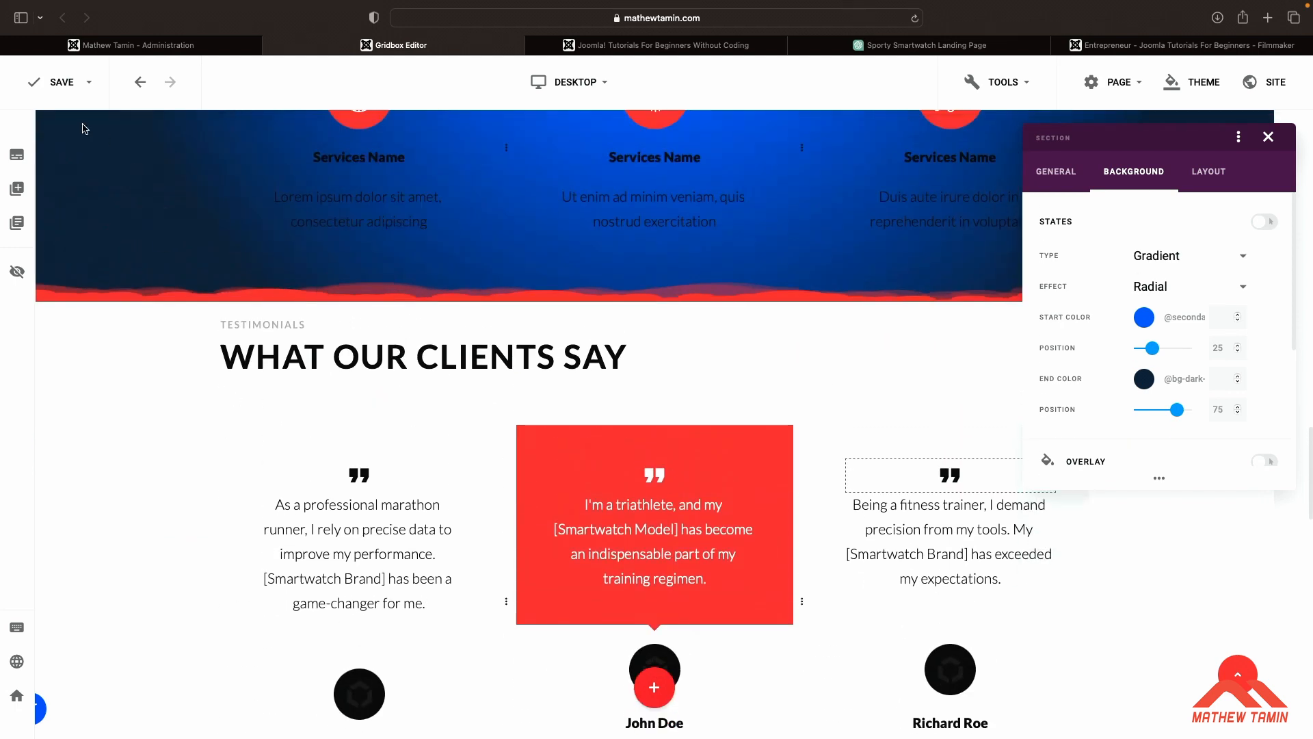
{"action": "left_click", "coordinate": [58, 85]}
Reload the live page and review the services section's radial gradient background
{"action": "left_click", "coordinate": [689, 47]}
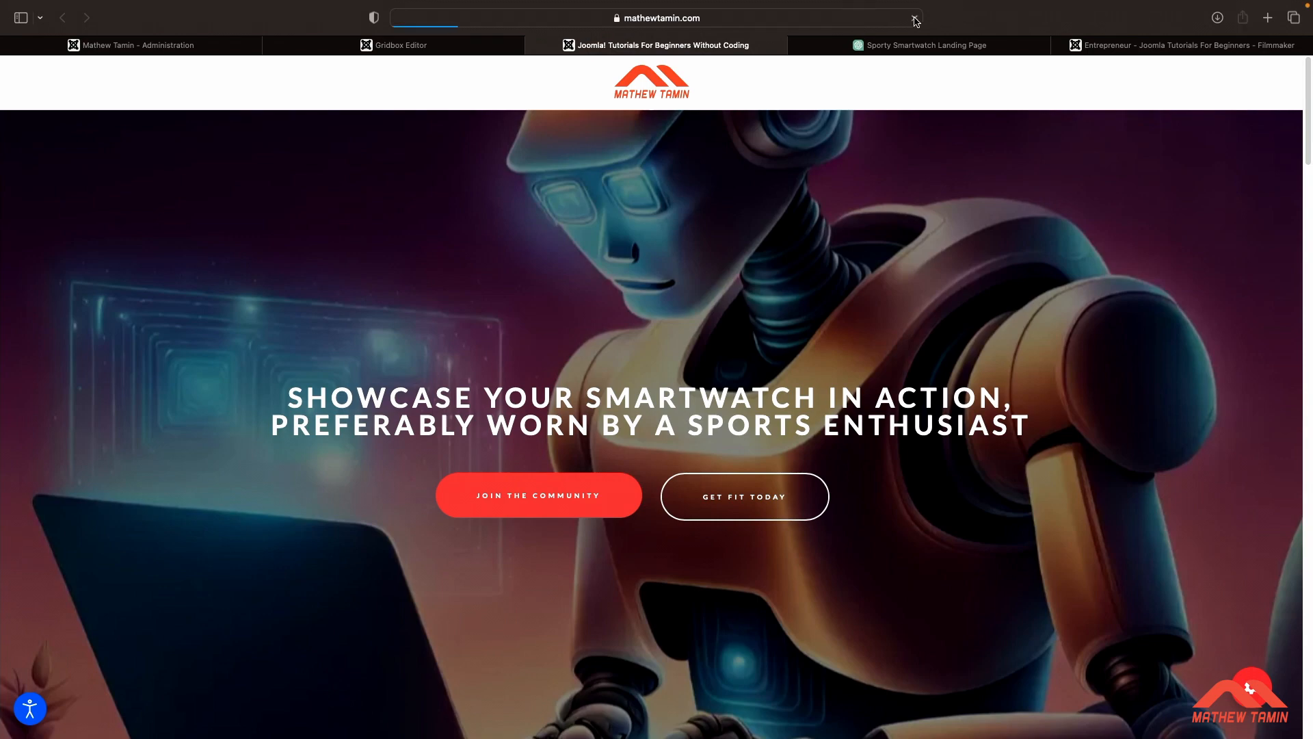
{"action": "scroll", "coordinate": [918, 328], "scroll_direction": "down", "scroll_amount": 15}
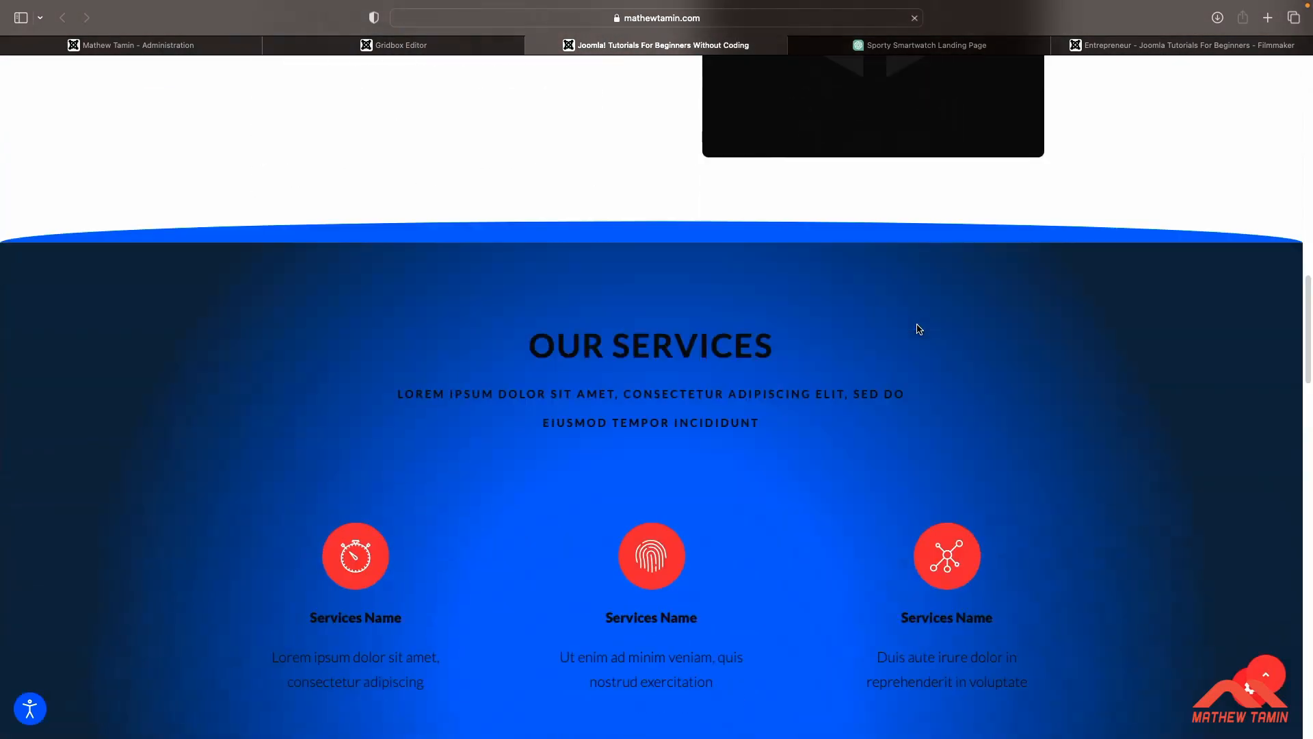
{"action": "scroll", "coordinate": [919, 329], "scroll_direction": "down", "scroll_amount": 6}
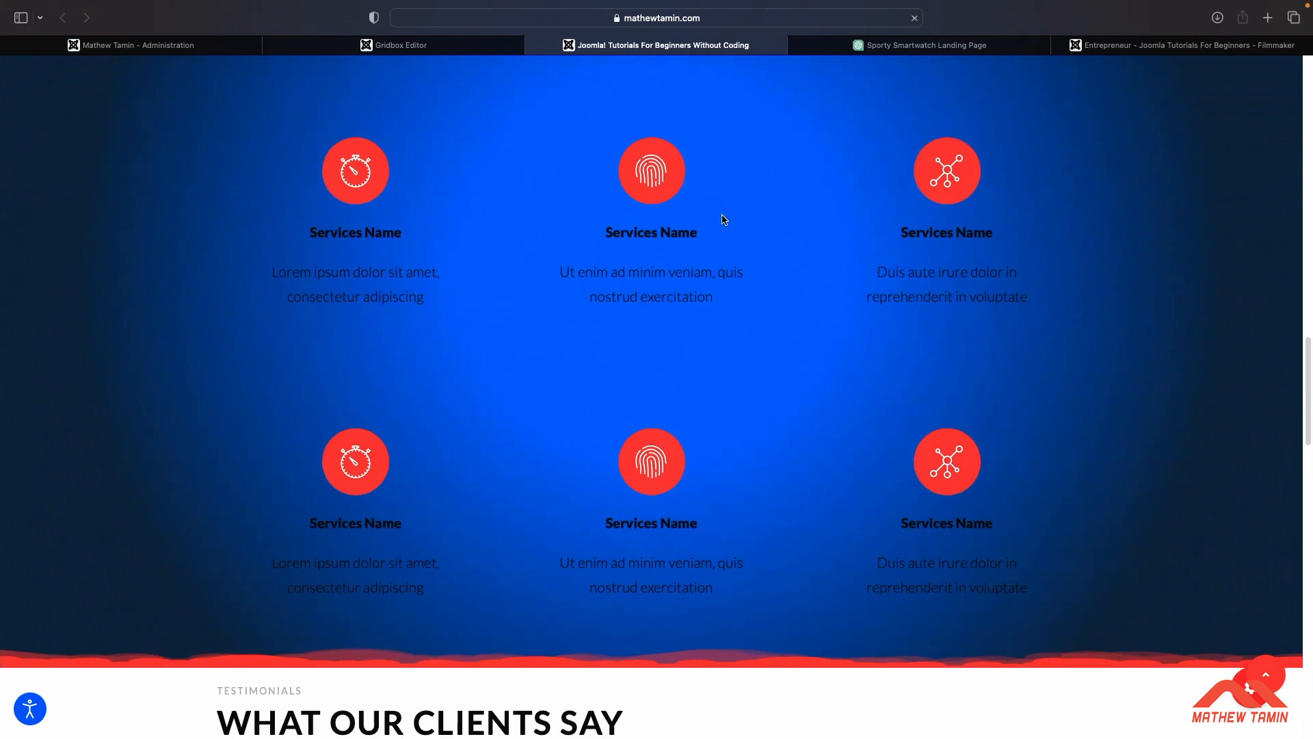
{"action": "scroll", "coordinate": [724, 219], "scroll_direction": "down", "scroll_amount": 1}
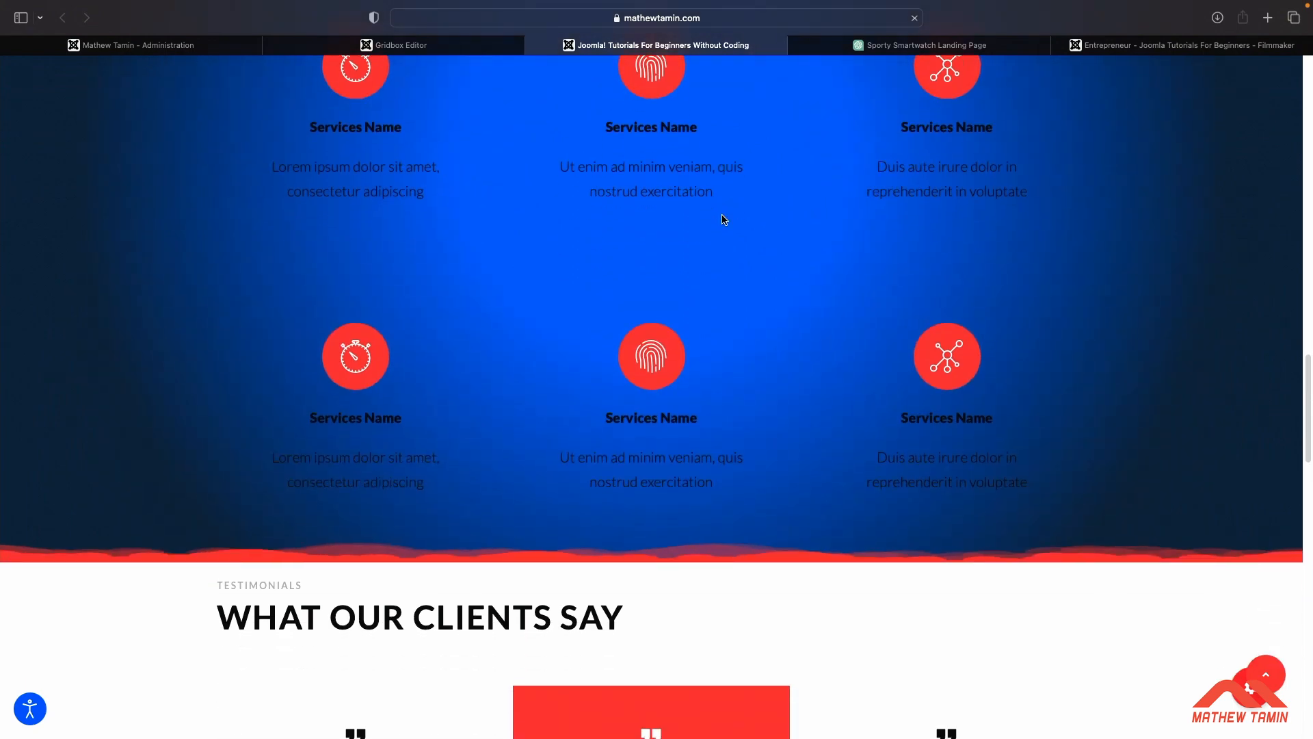
{"action": "left_click", "coordinate": [465, 46]}
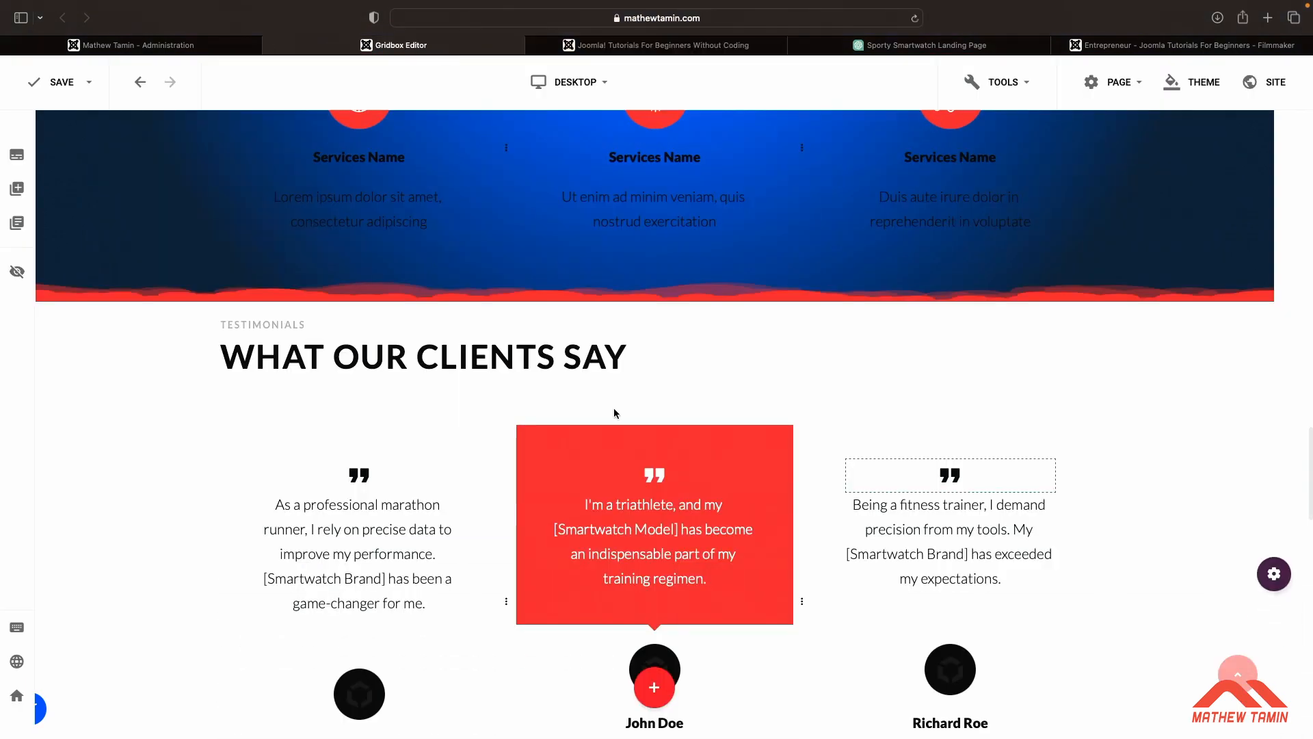
{"action": "scroll", "coordinate": [708, 498], "scroll_direction": "down", "scroll_amount": 3}
{"action": "scroll", "coordinate": [709, 498], "scroll_direction": "down", "scroll_amount": 10}
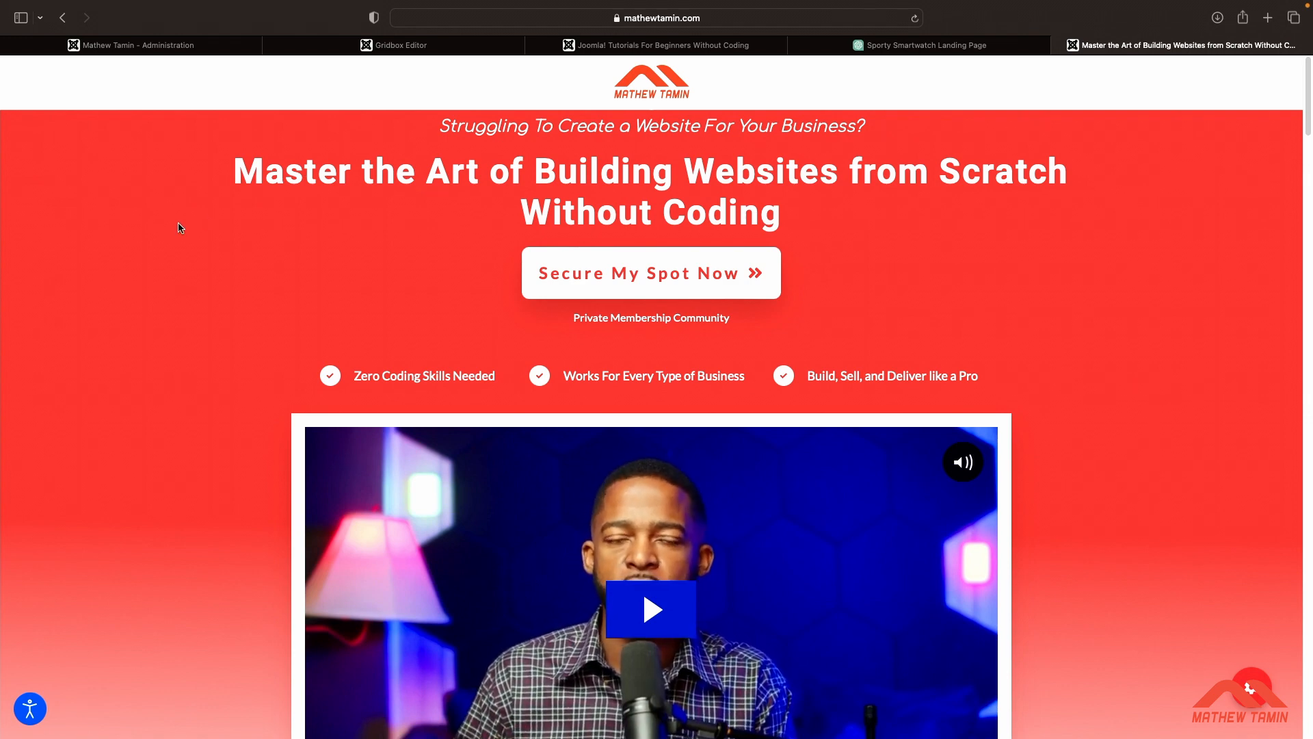
Browse the website-building course landing page in the last tab
{"action": "scroll", "coordinate": [180, 228], "scroll_direction": "down", "scroll_amount": 2}
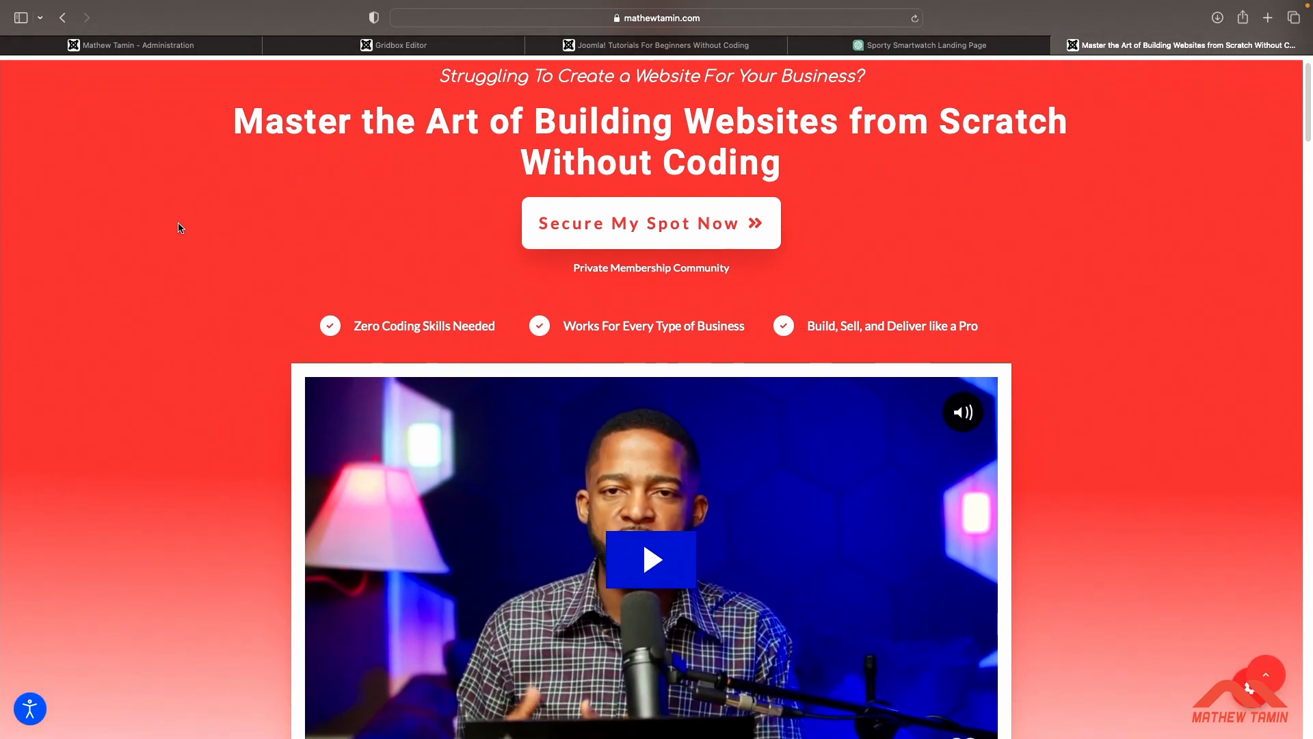
{"action": "scroll", "coordinate": [180, 228], "scroll_direction": "down", "scroll_amount": 3}
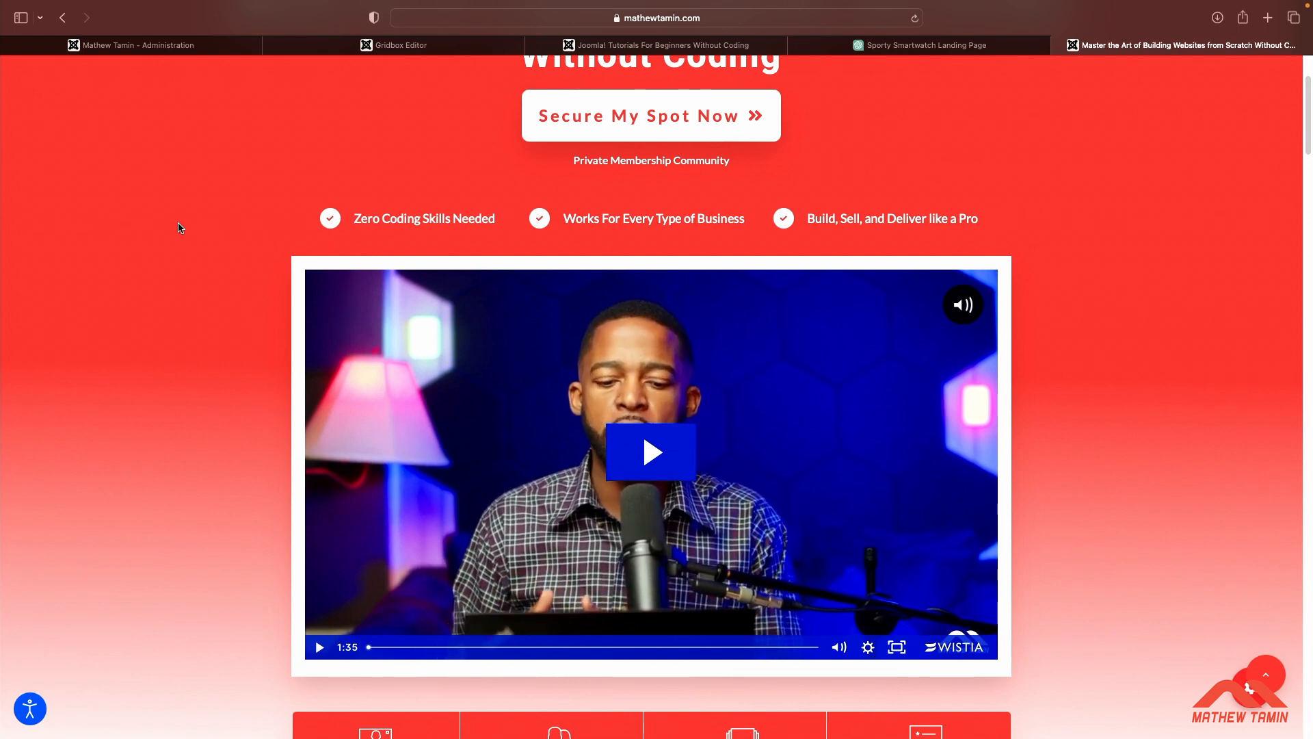
{"action": "scroll", "coordinate": [180, 227], "scroll_direction": "down", "scroll_amount": 3}
{"action": "scroll", "coordinate": [180, 227], "scroll_direction": "down", "scroll_amount": 3}
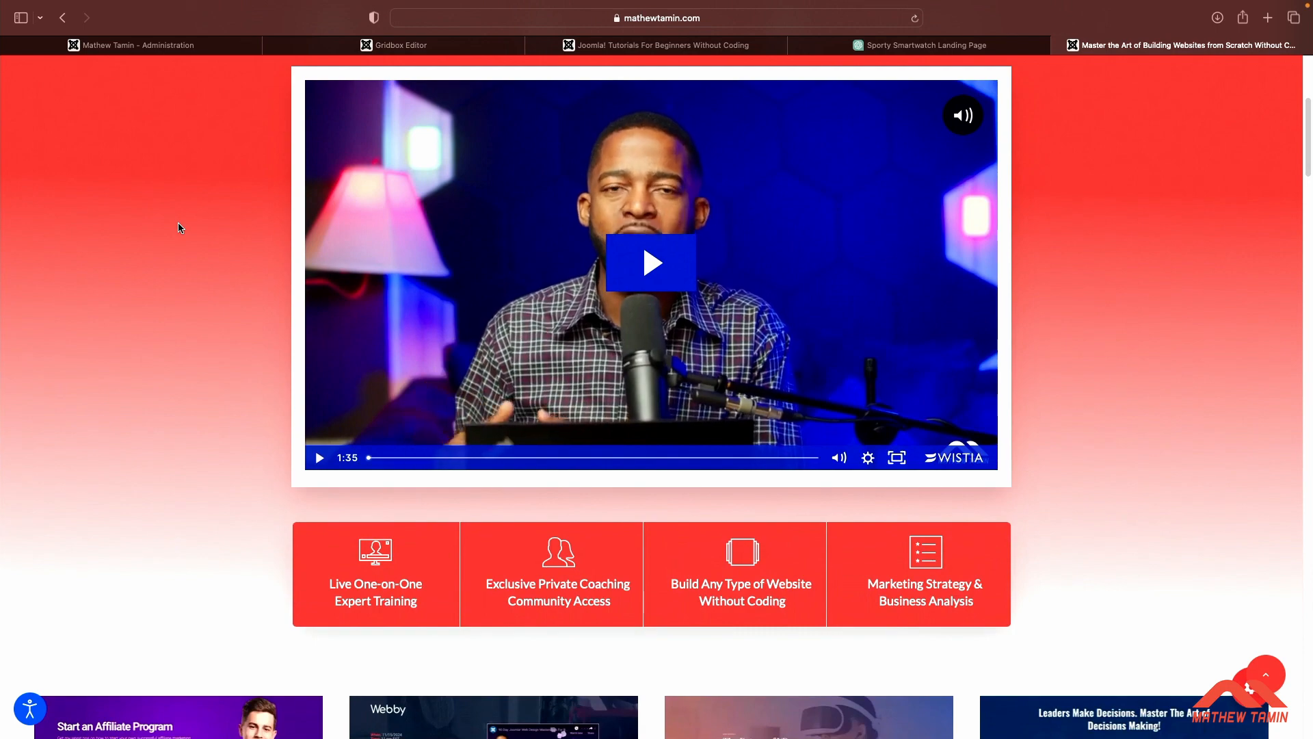
{"action": "scroll", "coordinate": [180, 227], "scroll_direction": "down", "scroll_amount": 12}
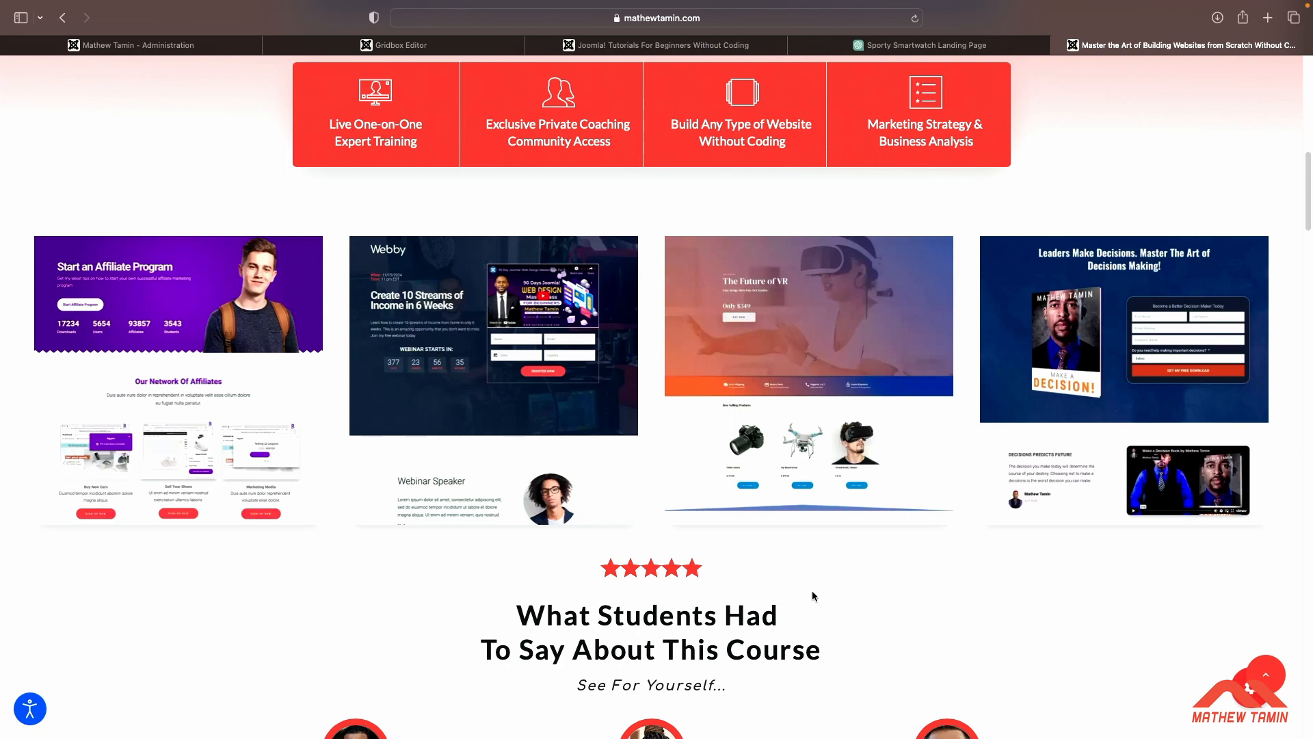
{"action": "scroll", "coordinate": [813, 595], "scroll_direction": "down", "scroll_amount": 1}
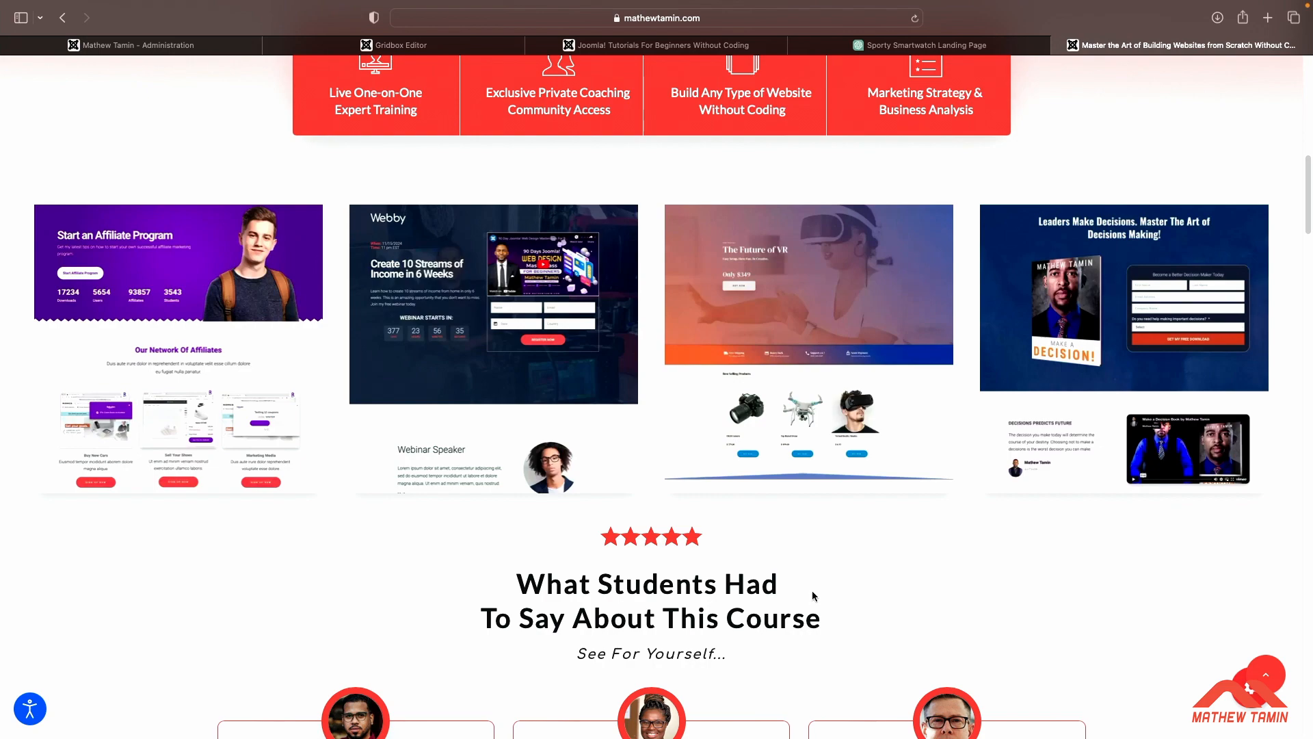
{"action": "scroll", "coordinate": [813, 595], "scroll_direction": "up", "scroll_amount": 15}
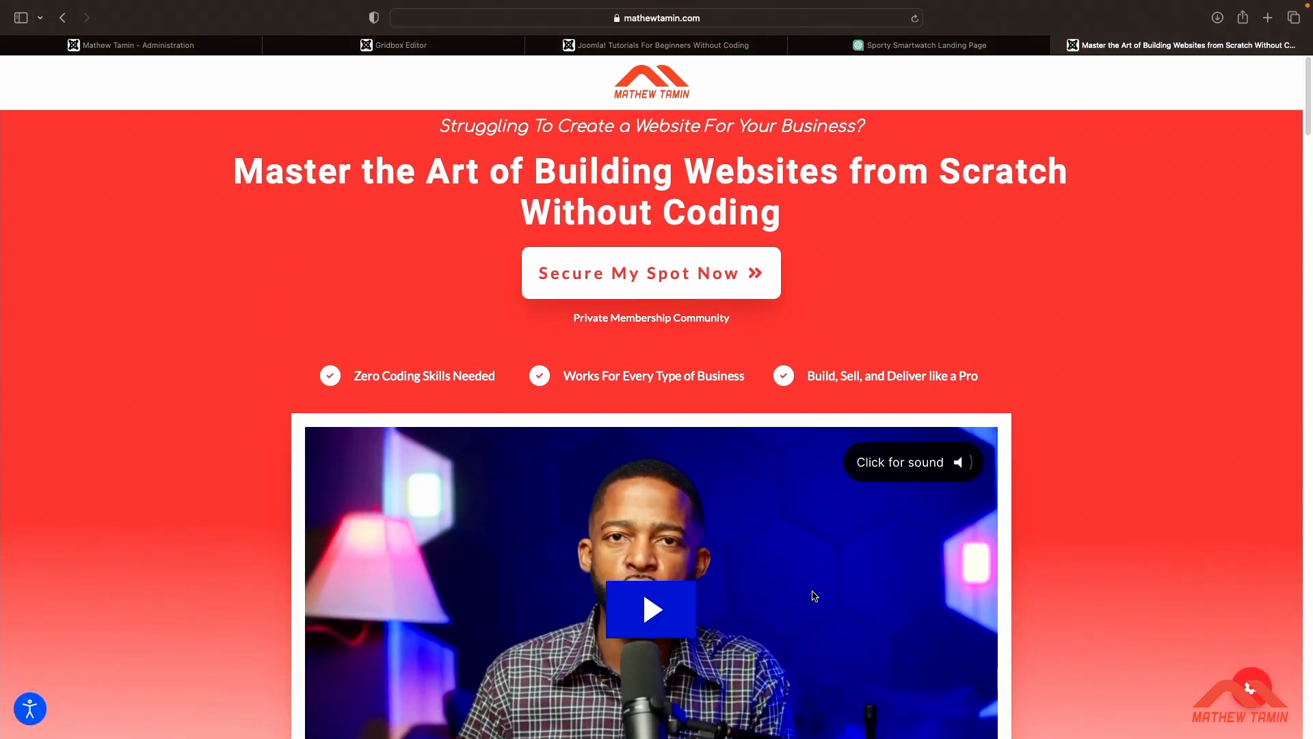